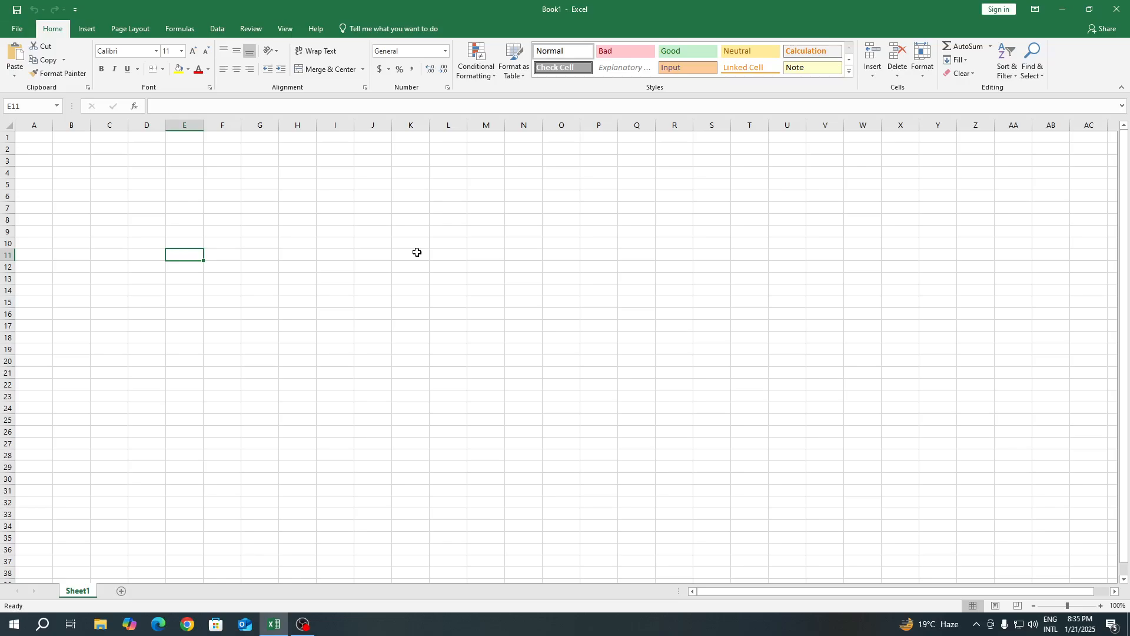
left_click(416, 252)
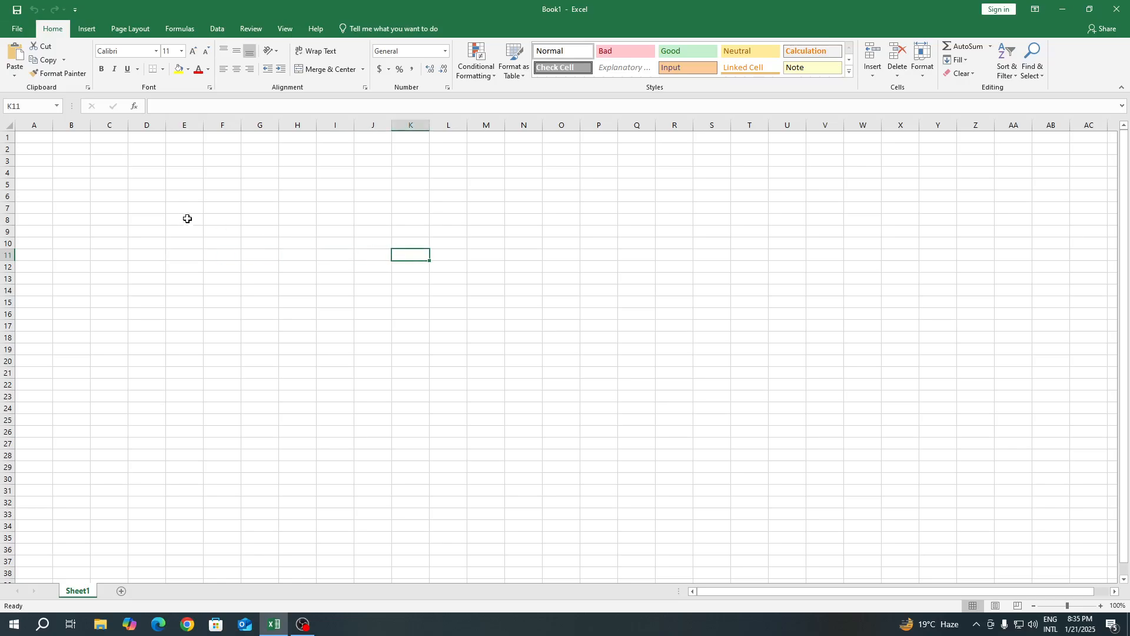
left_click(182, 217)
- Switch to Chrome with the second profile and search Google for "ssc marksheet"
left_click(179, 632)
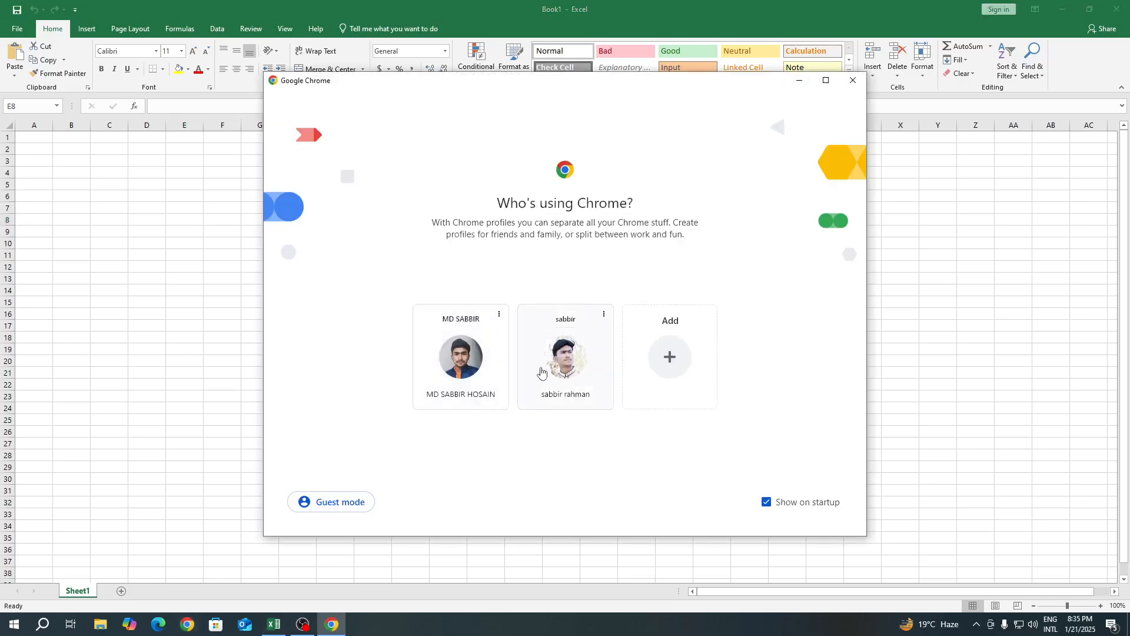
left_click(574, 376)
left_click(522, 24)
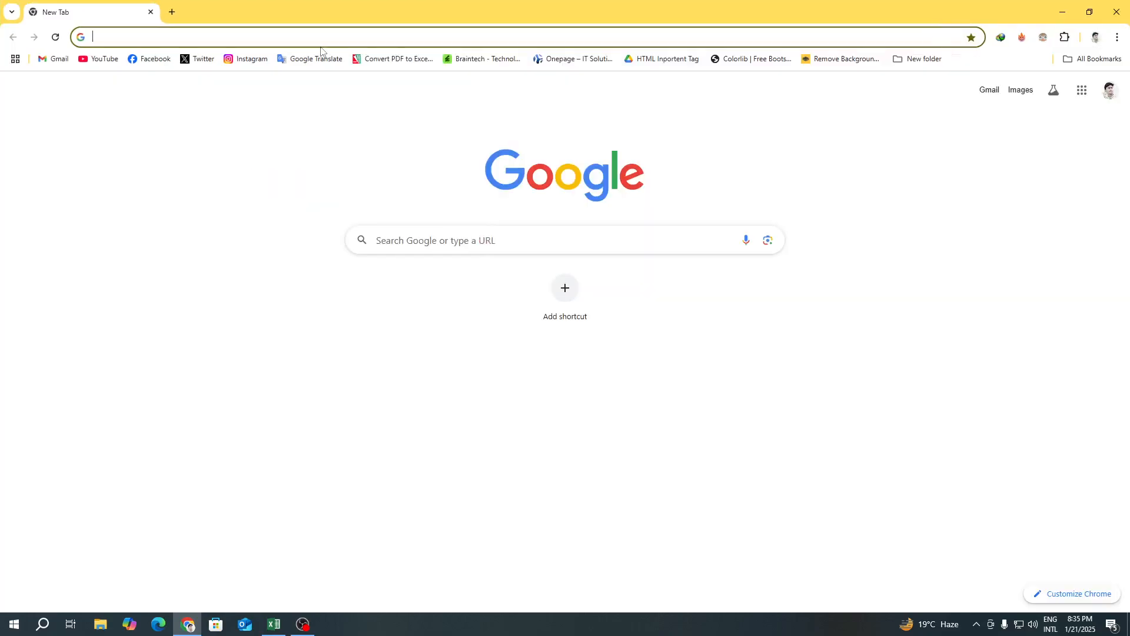
type("ssc")
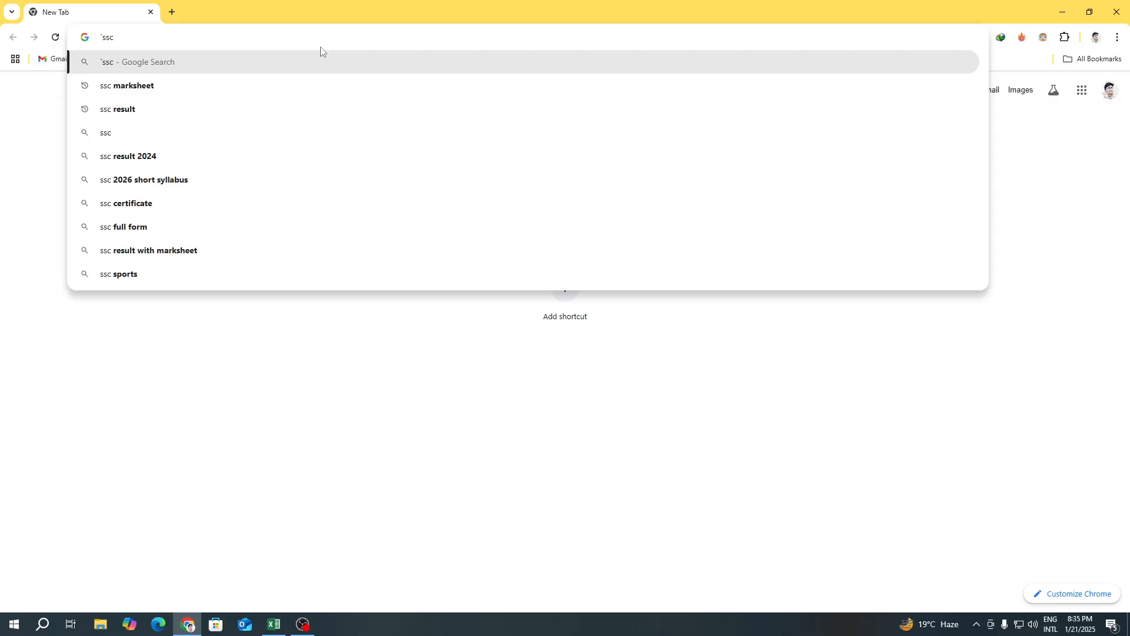
key("BackSpace")
key("BackSpace")
key("BackSpace")
type("ss")
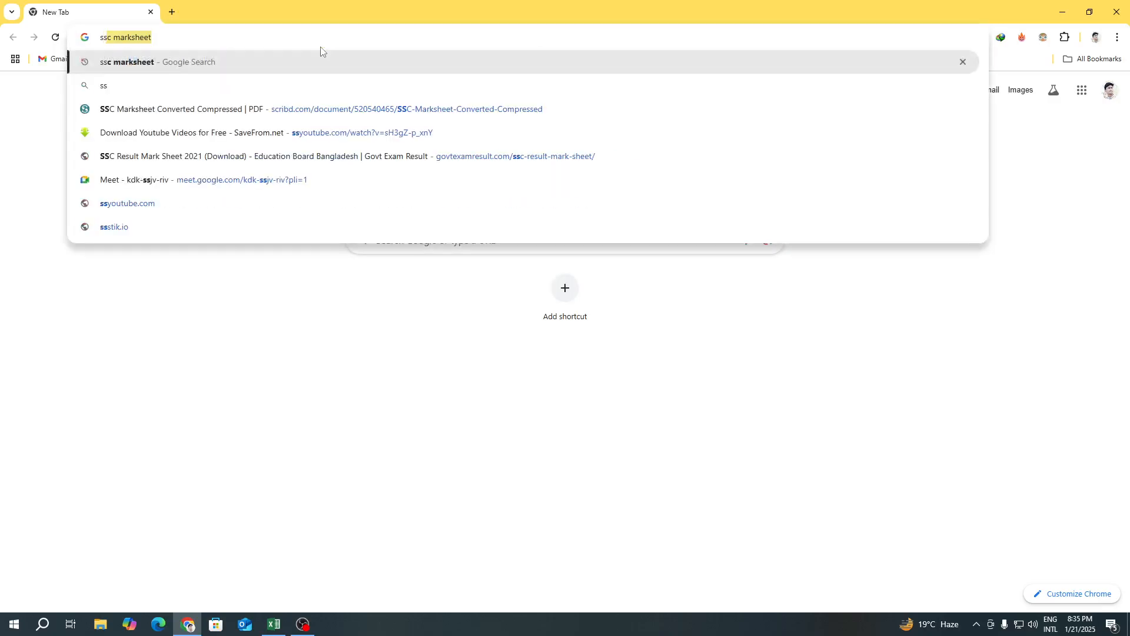
key("Return")
- Open the Govt Exam Result page from the first image result and view its sample SSC mark sheet
left_click(172, 133)
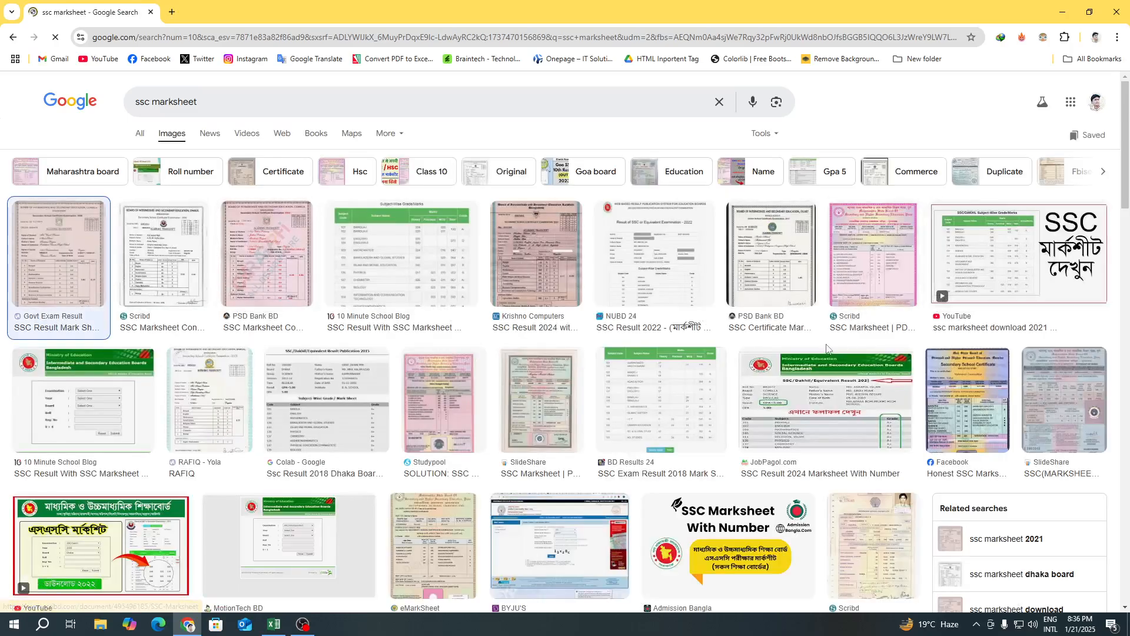
left_click(59, 253)
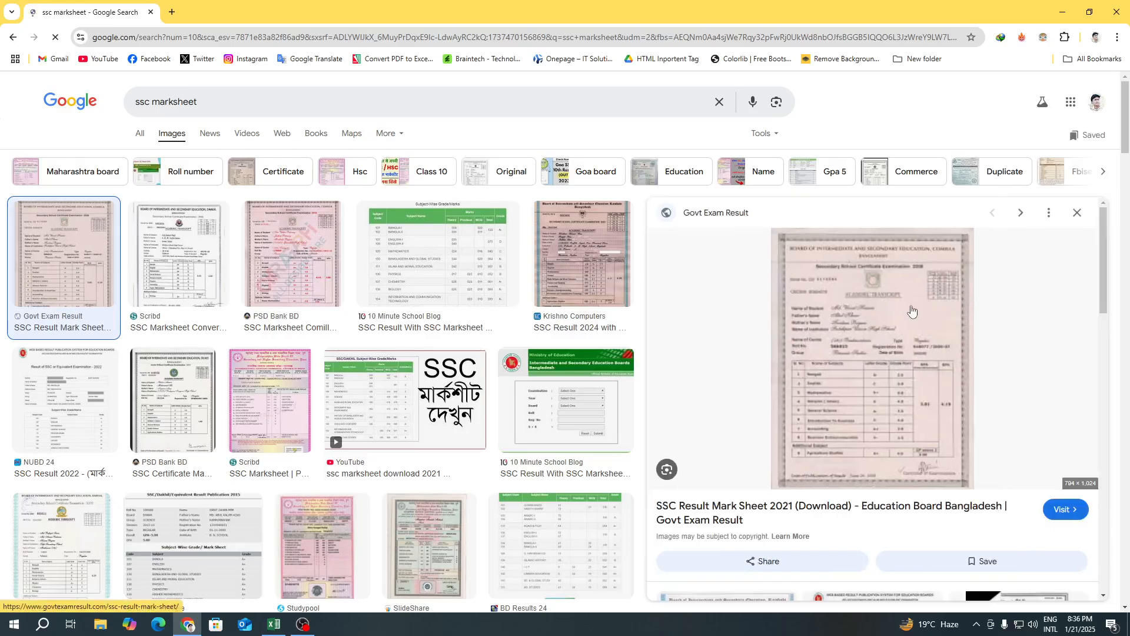
left_click(909, 313)
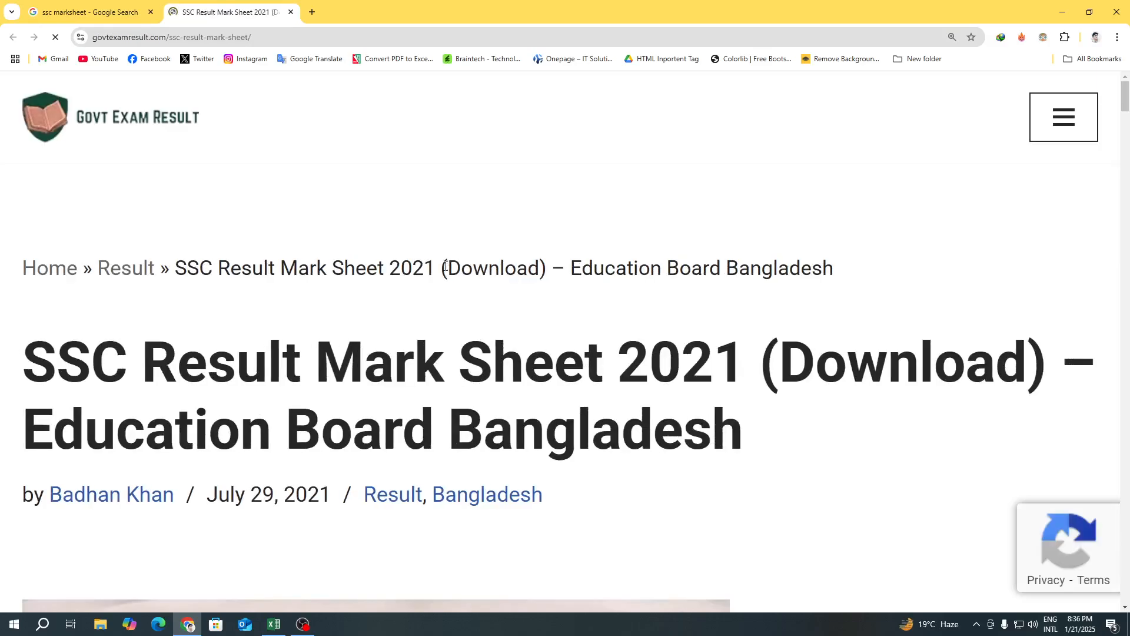
scroll(445, 266, "down", 7)
scroll(445, 265, "down", 2)
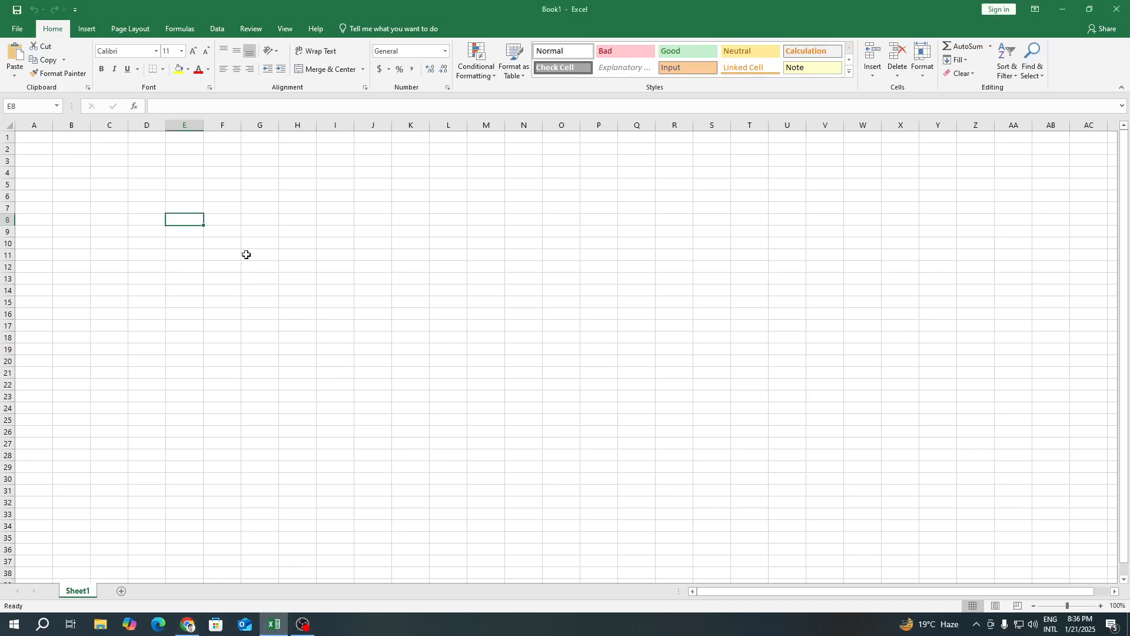
- Enter the heading "Student Name" in cell E8 and widen column E to fit it
left_click(249, 242)
left_click(208, 220)
left_click(195, 219)
type("St")
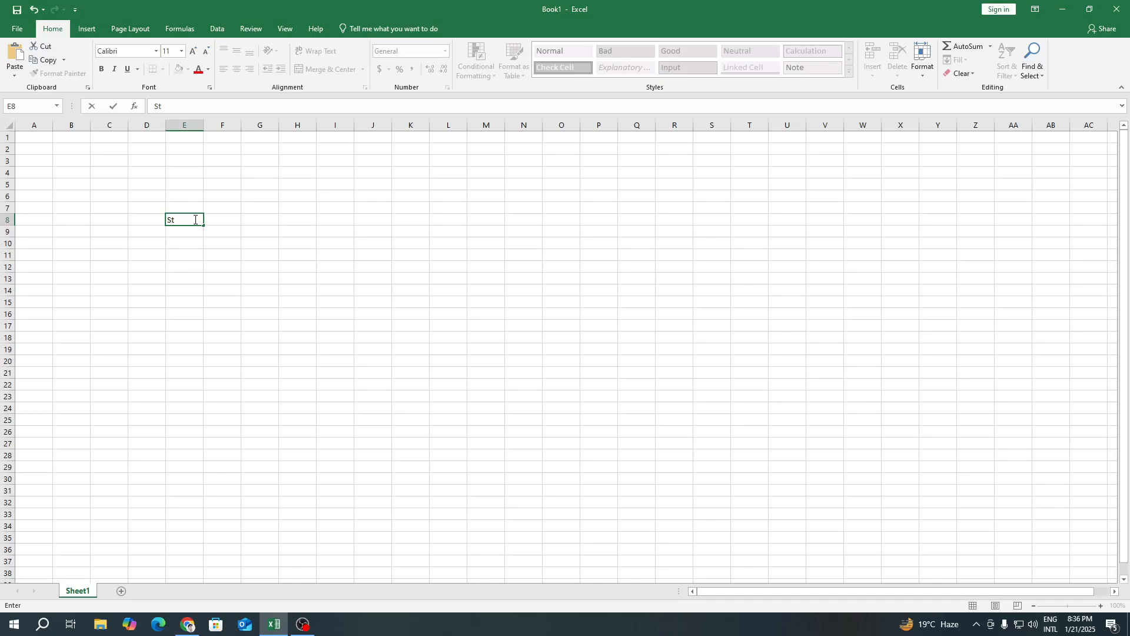
type("udent Name")
left_click(222, 184)
left_click_drag(203, 126, 223, 125)
left_click(319, 255)
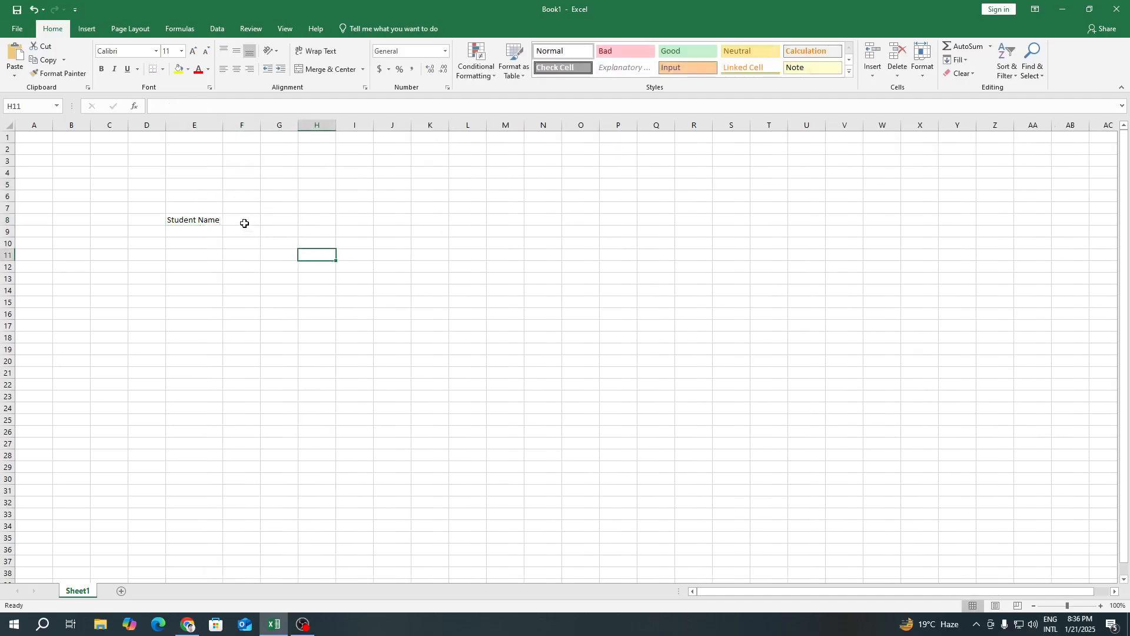
- Enter the subject headings Bangla, English and Math in cells F8 to H8
left_click(244, 221)
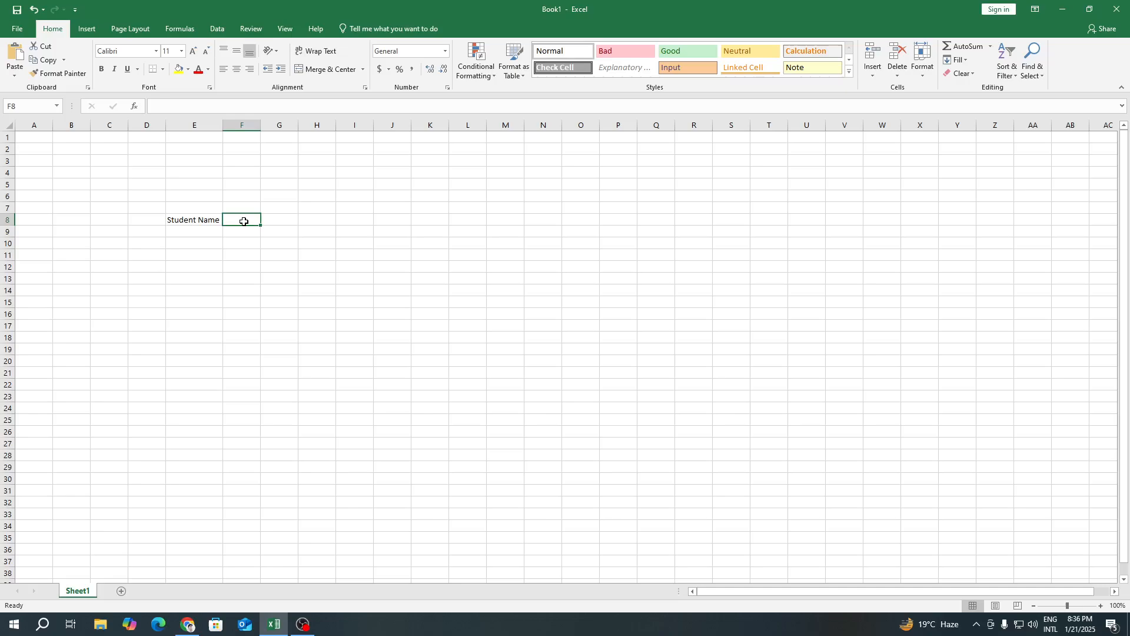
type("Bangla")
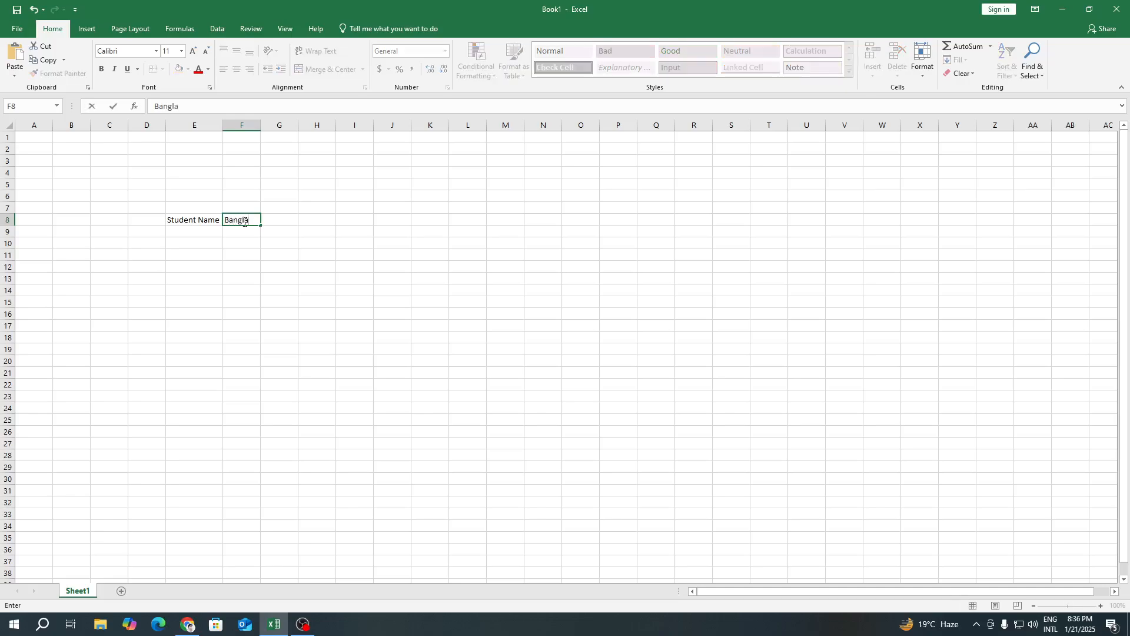
left_click(281, 220)
type("Engl")
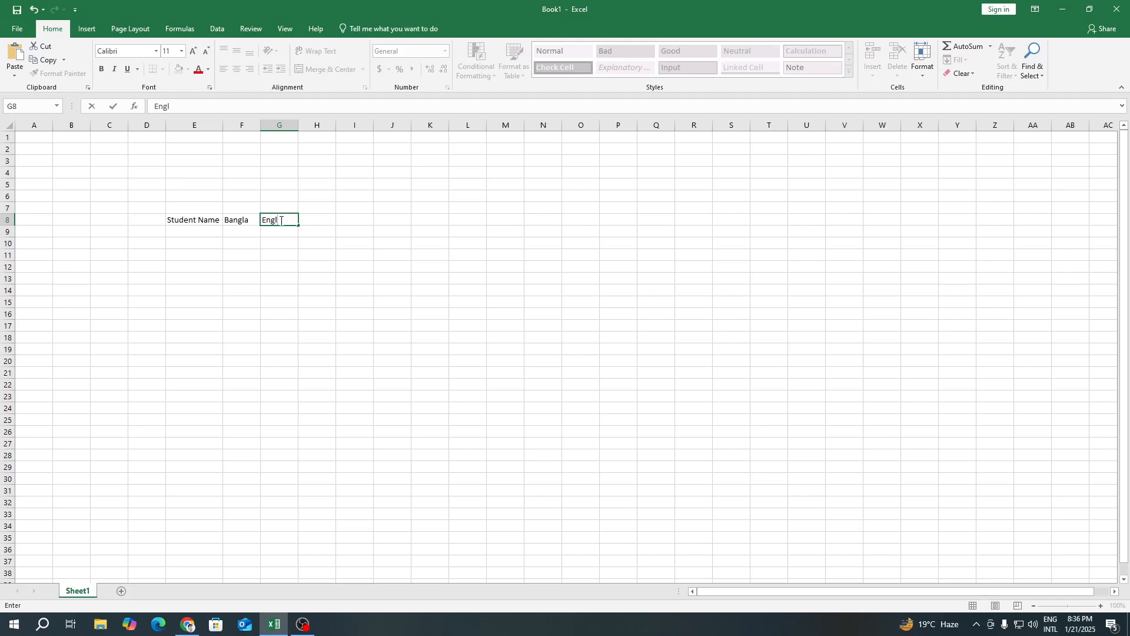
type("ish")
left_click(313, 218)
type("Mat")
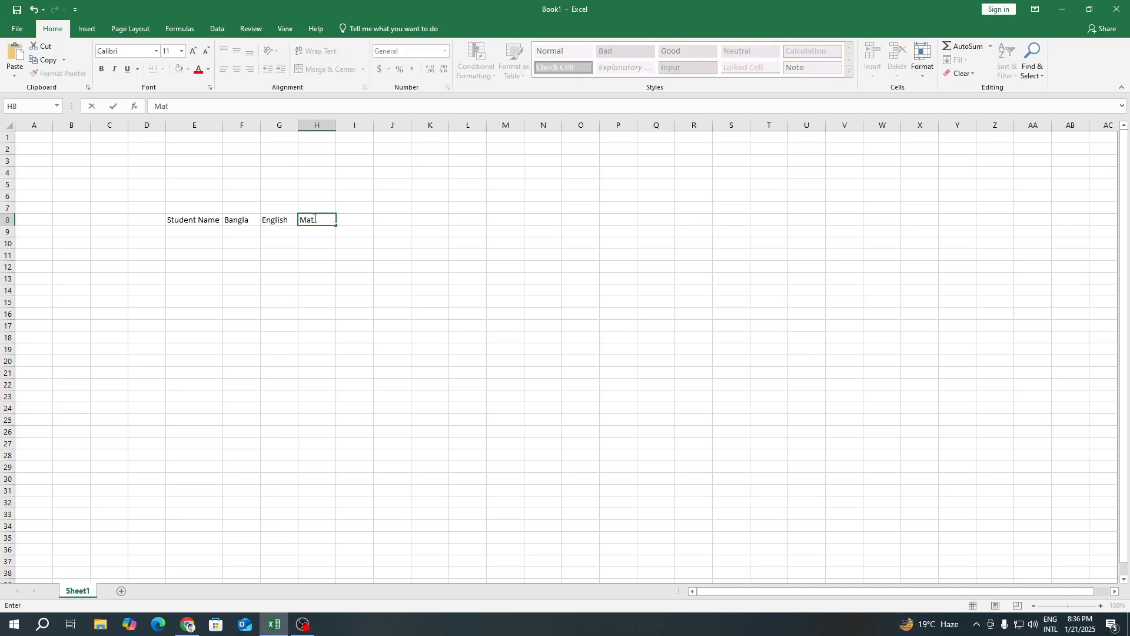
type("h")
left_click(391, 236)
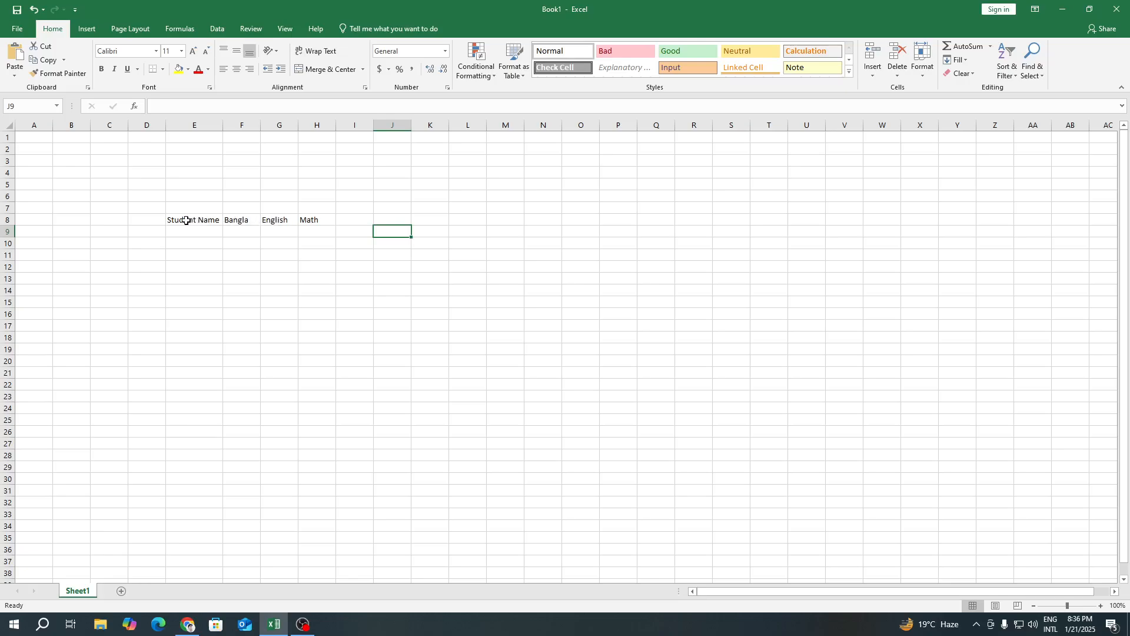
- Add the headings Total in cell I8 and Avg in cell J8
left_click(359, 220)
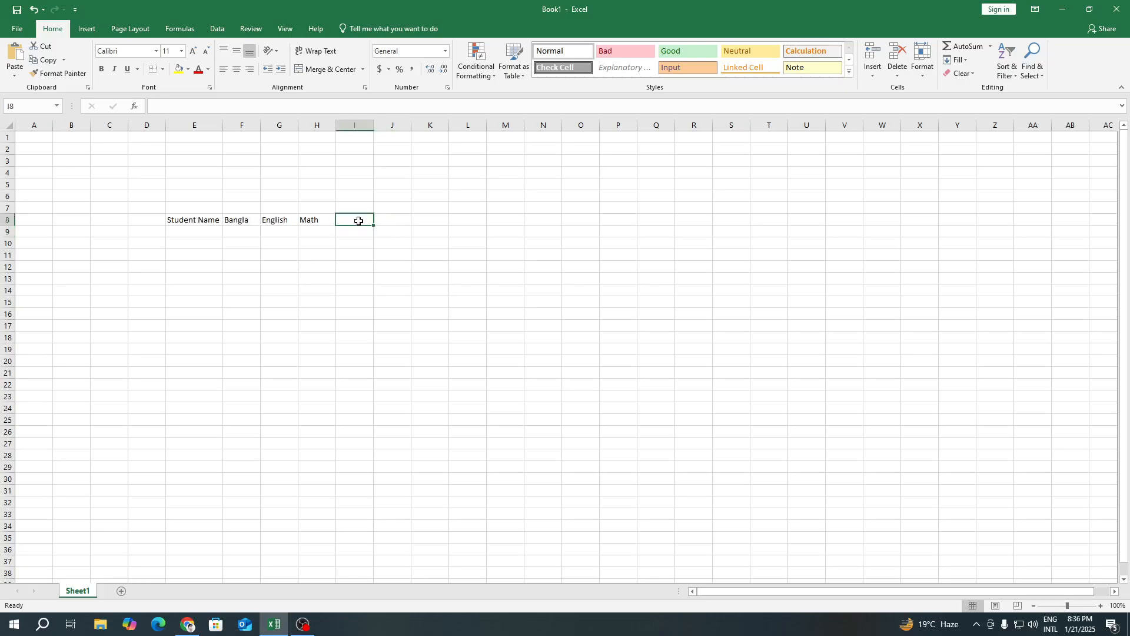
type("Total")
key("Tab")
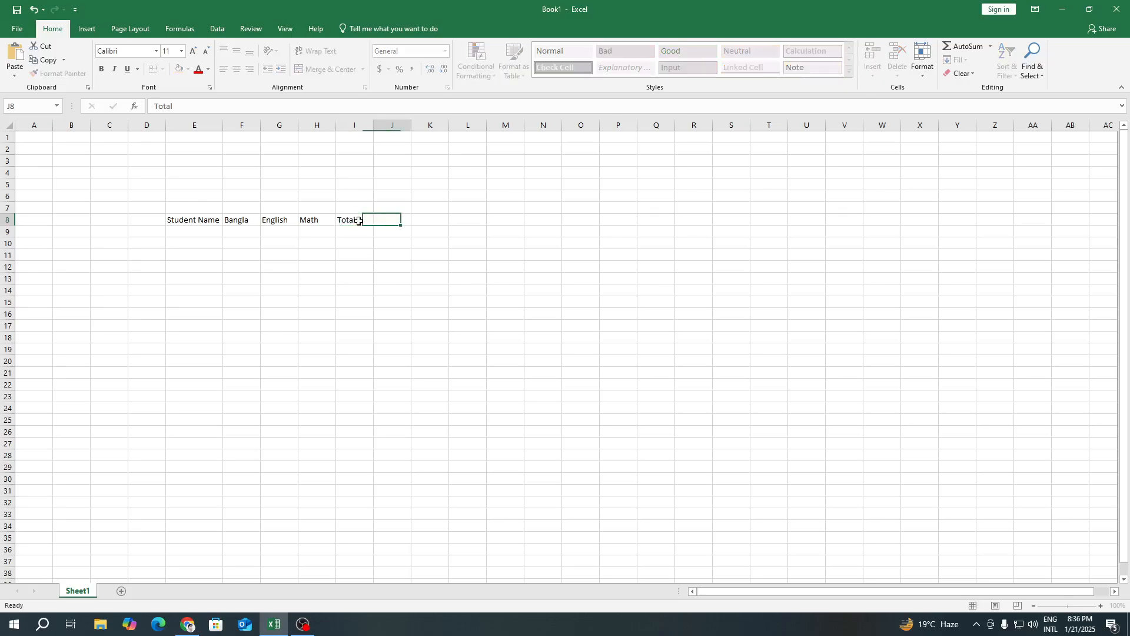
type("Avg")
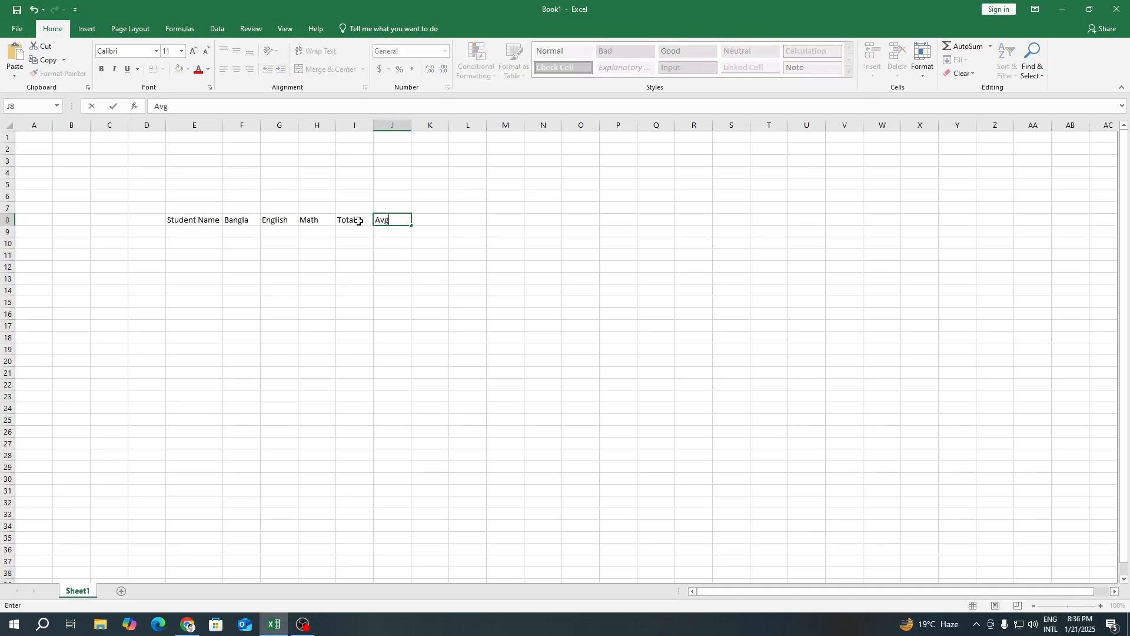
key("Tab")
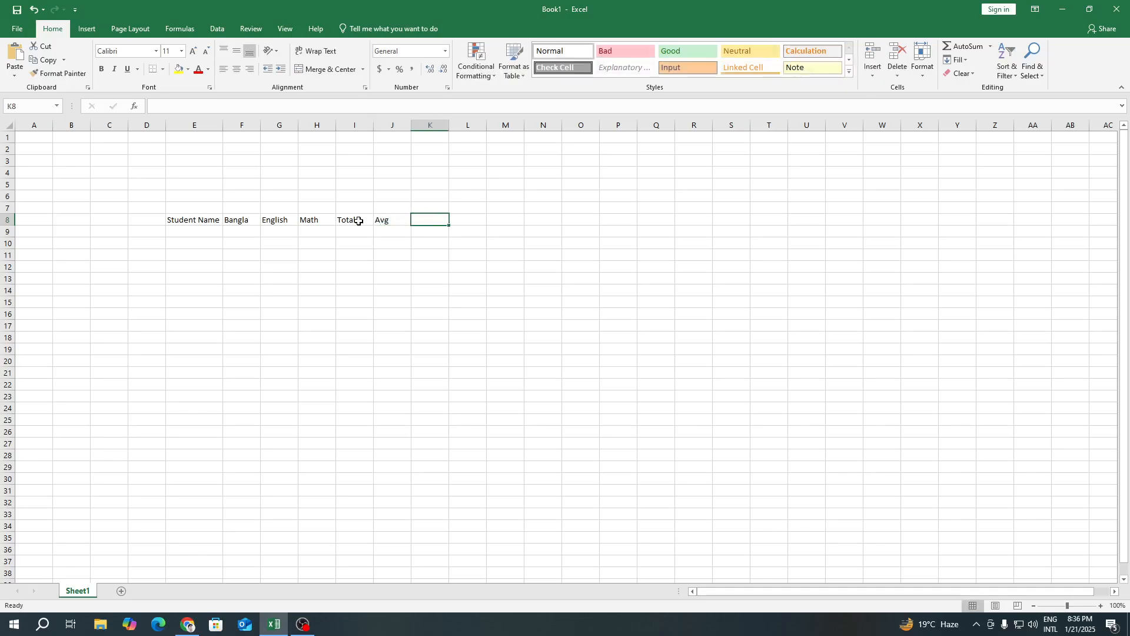
- Add the headings Grade in K8 and GPA in L8, consulting the sample mark sheet in Chrome in between
type("Gra")
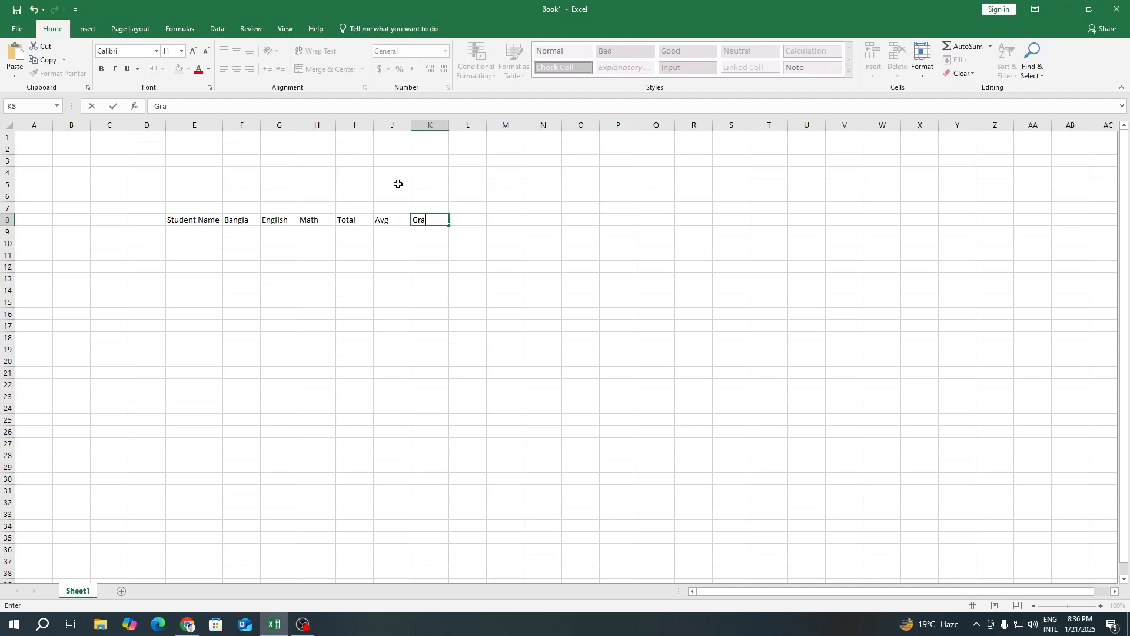
left_click(187, 623)
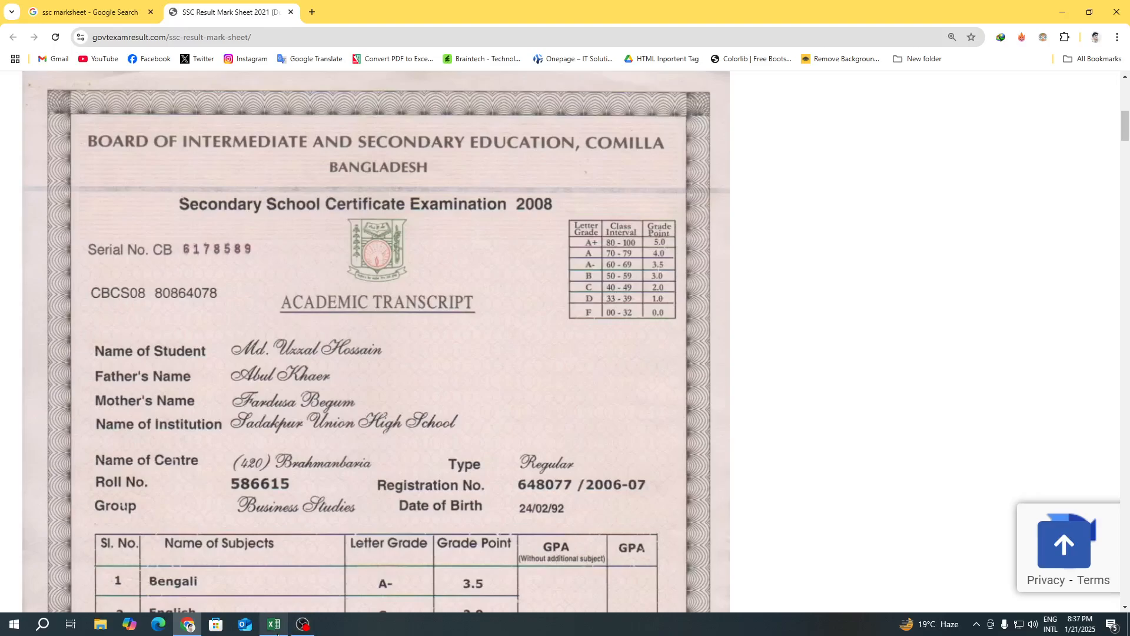
left_click(274, 624)
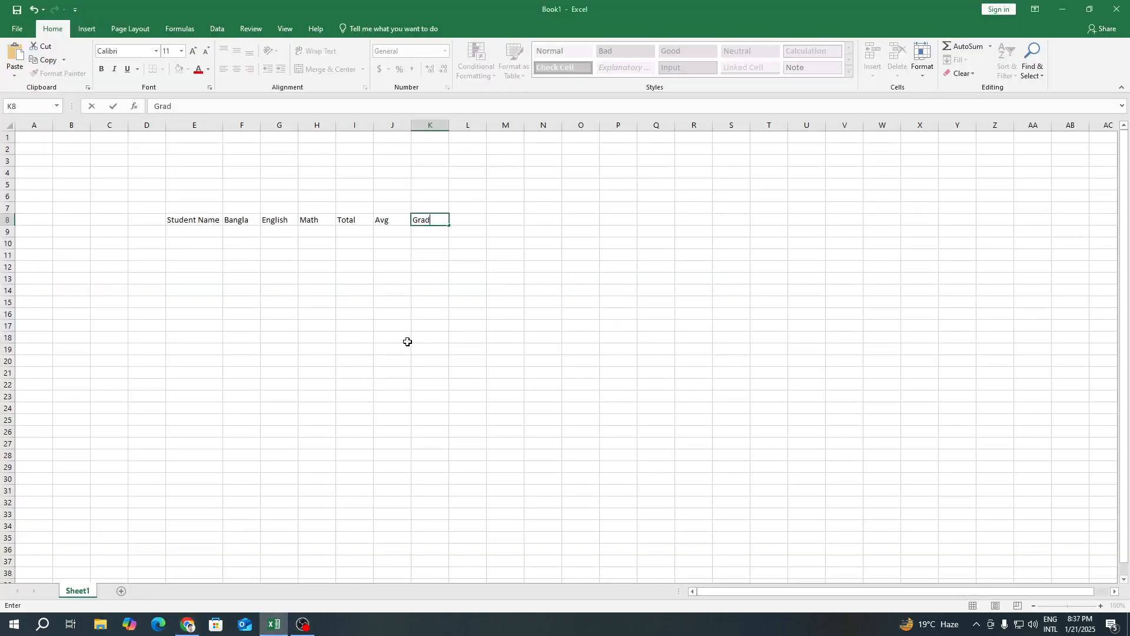
left_click(481, 222)
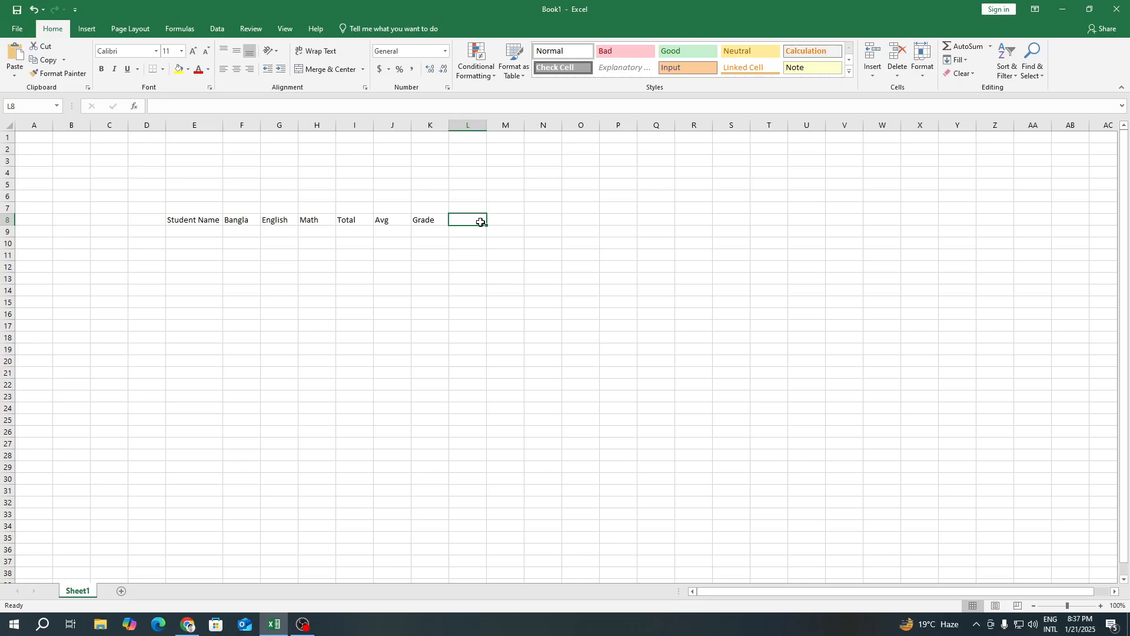
type("GP")
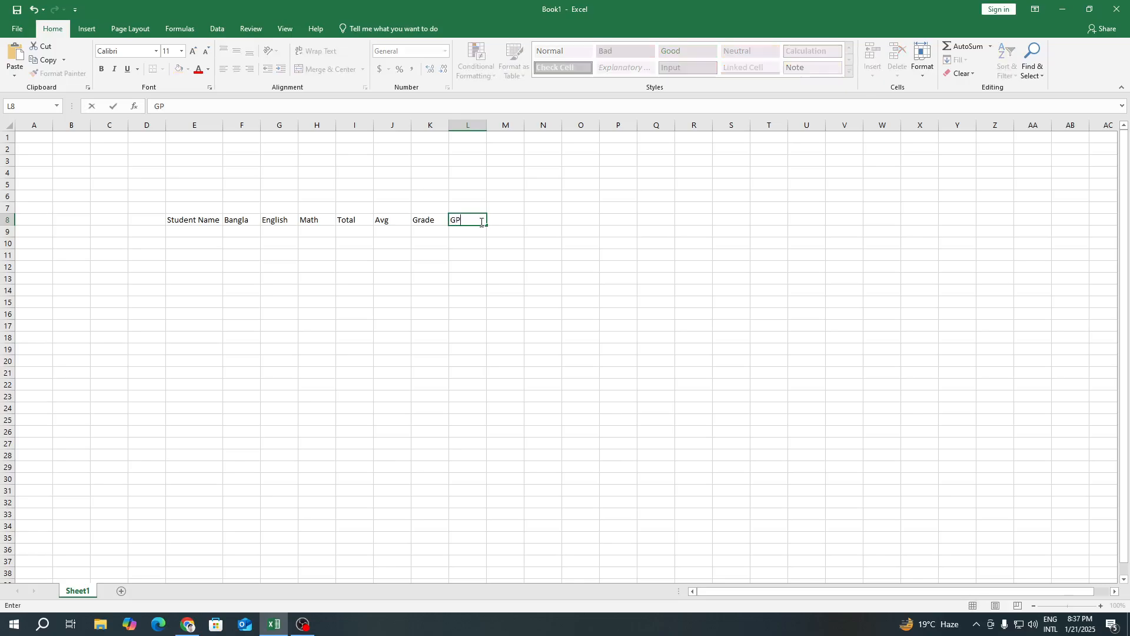
type("A")
left_click(430, 232)
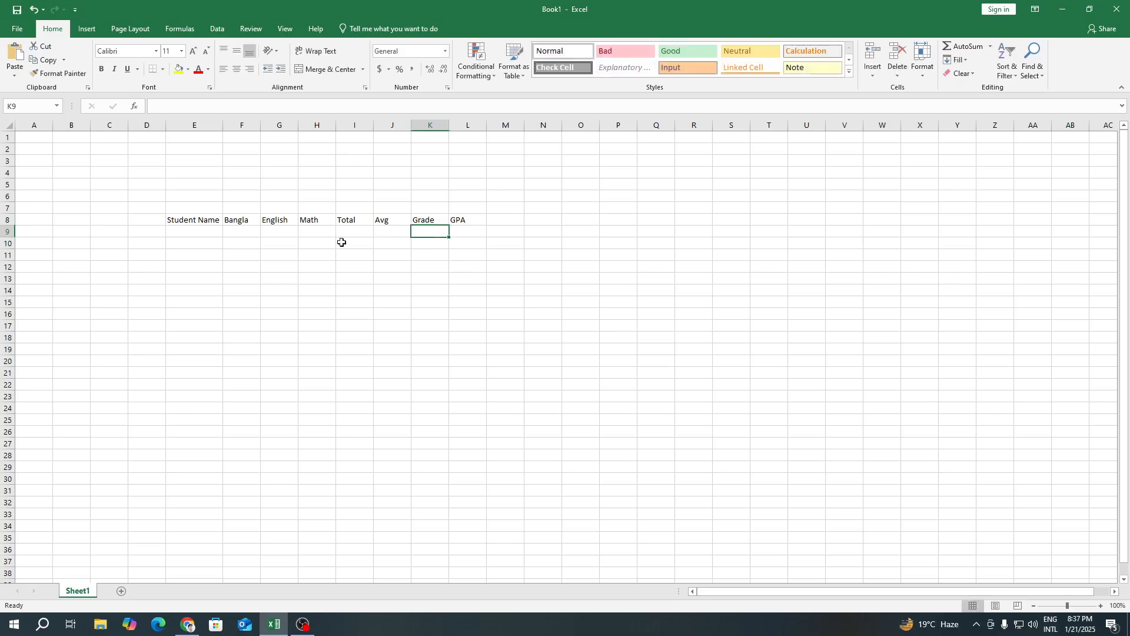
- Fill the header cells E8 to L8 with yellow
left_click_drag(190, 217, 467, 220)
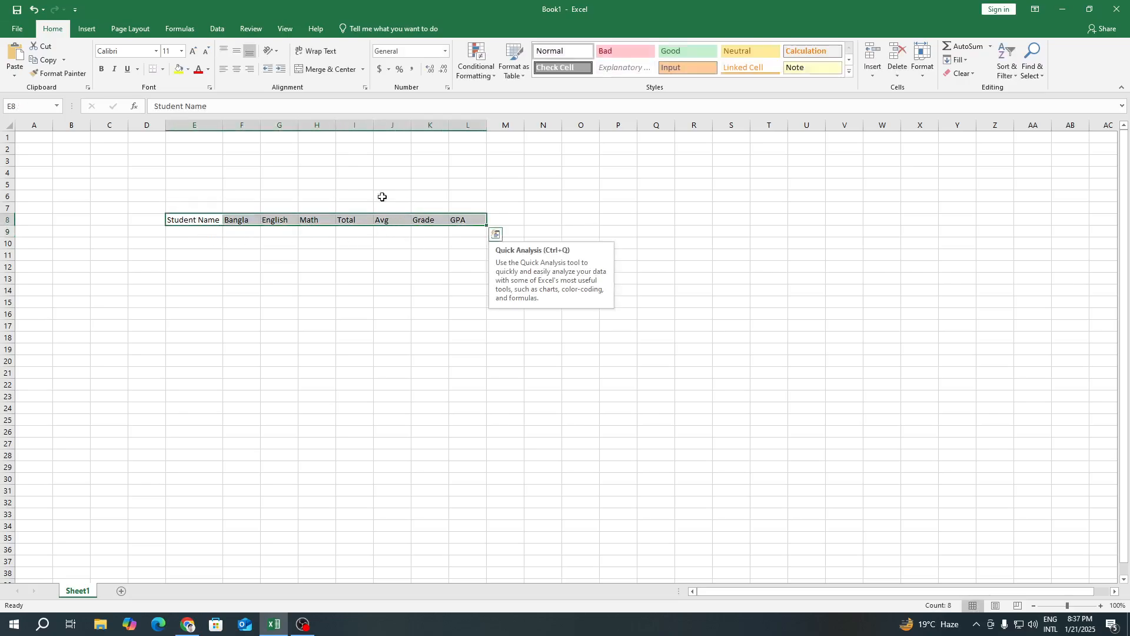
left_click(178, 69)
left_click(241, 265)
- Enter "Person -1" in cell E9, then copy it down to E10 and change the copy to "Person -2"
left_click(201, 232)
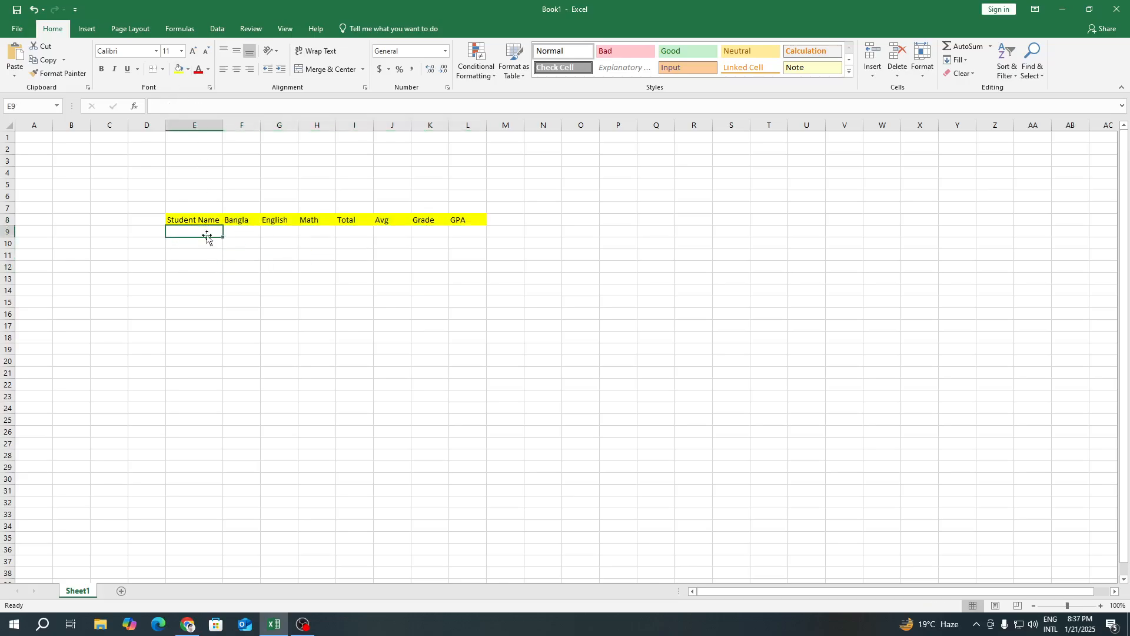
type("Person -1")
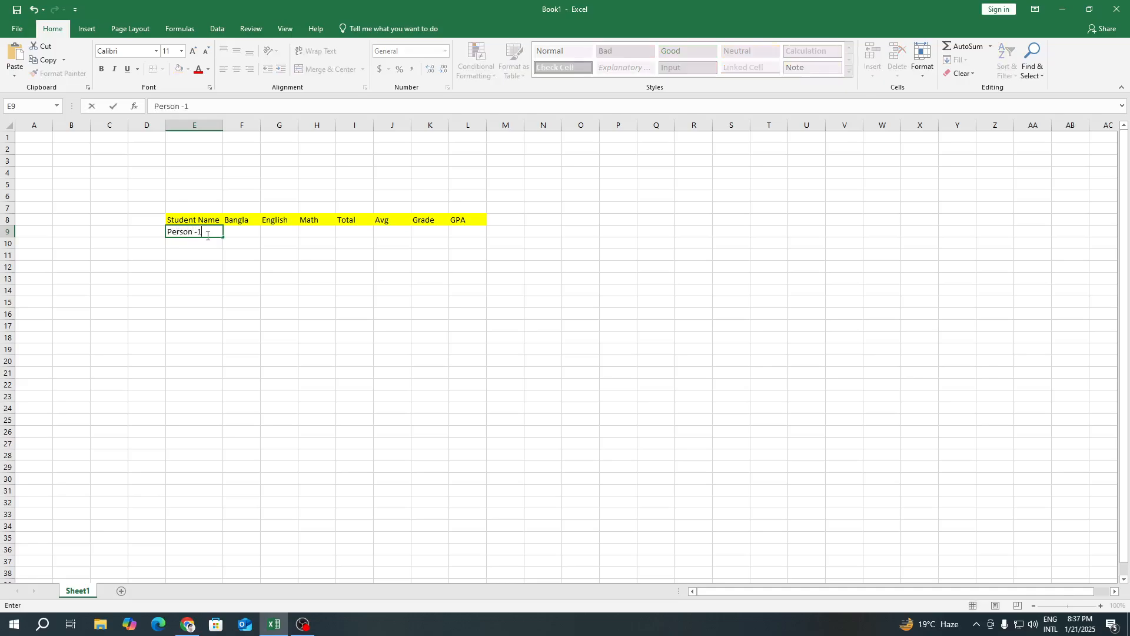
key("Tab")
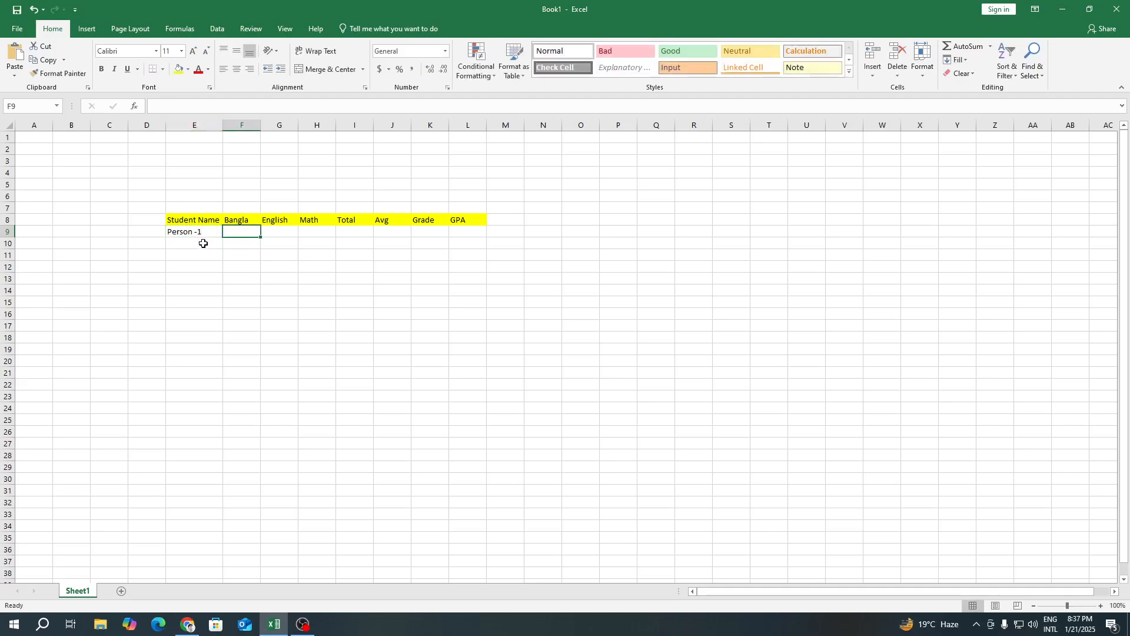
left_click(203, 243)
key("ctrl+d")
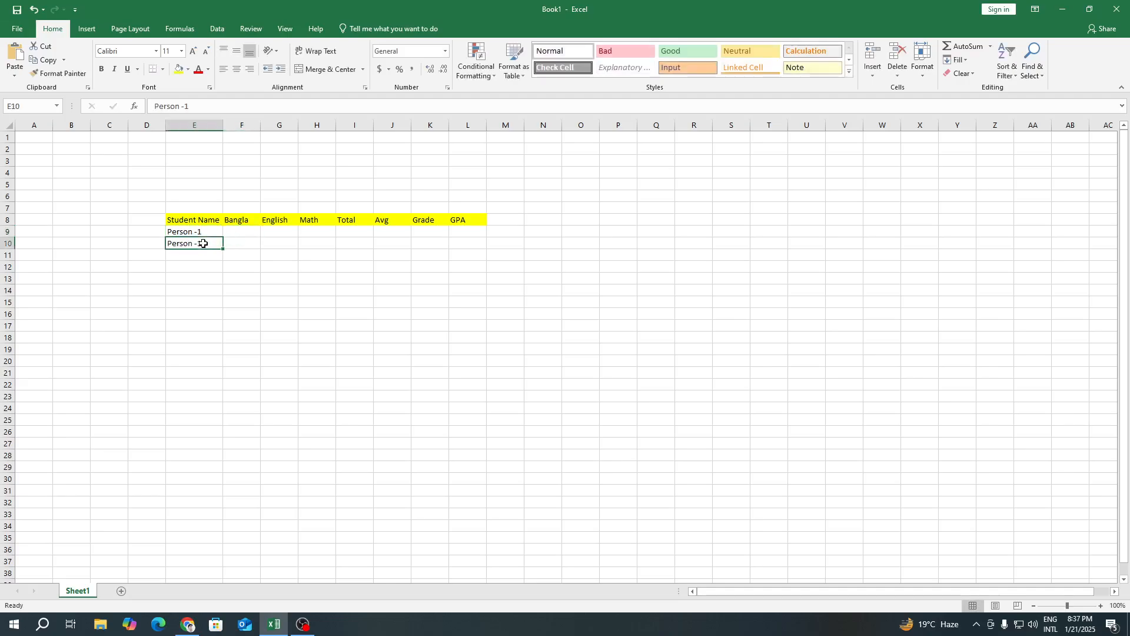
double_click(209, 243)
key("BackSpace")
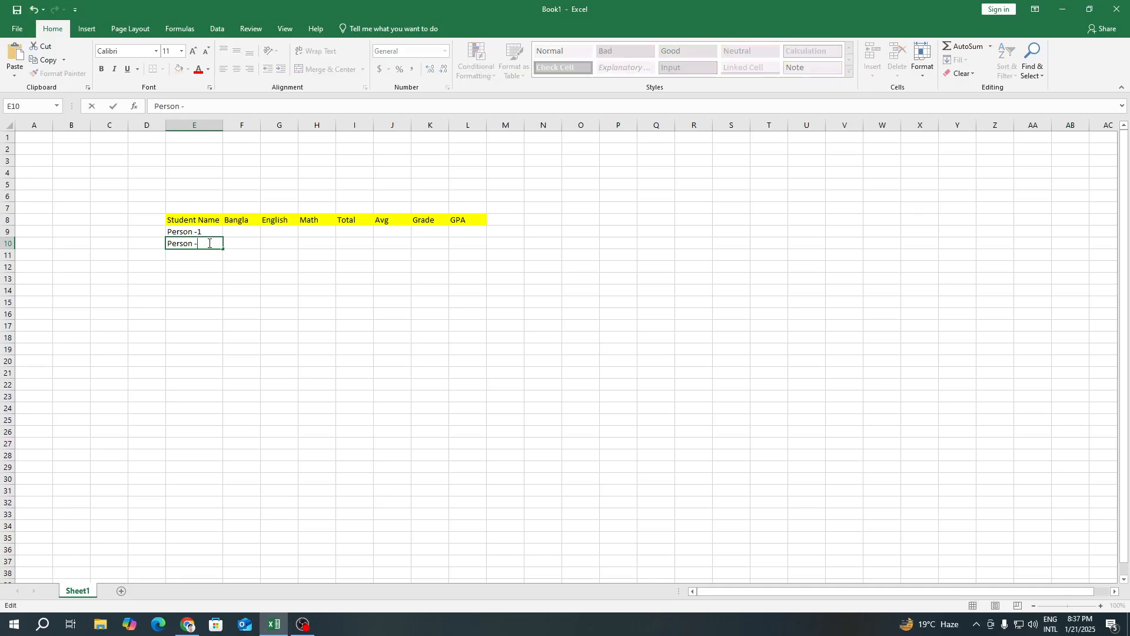
- Copy the name from E10 down into cell E11 and change it to "Person -3"
left_click(195, 253)
key("ctrl+d")
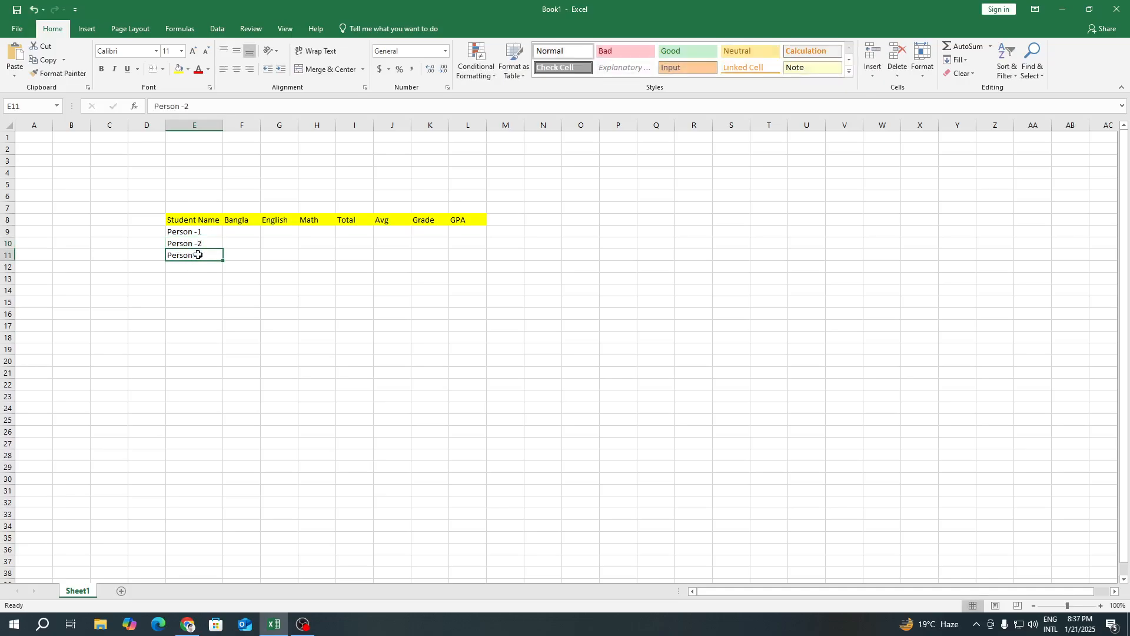
double_click(206, 254)
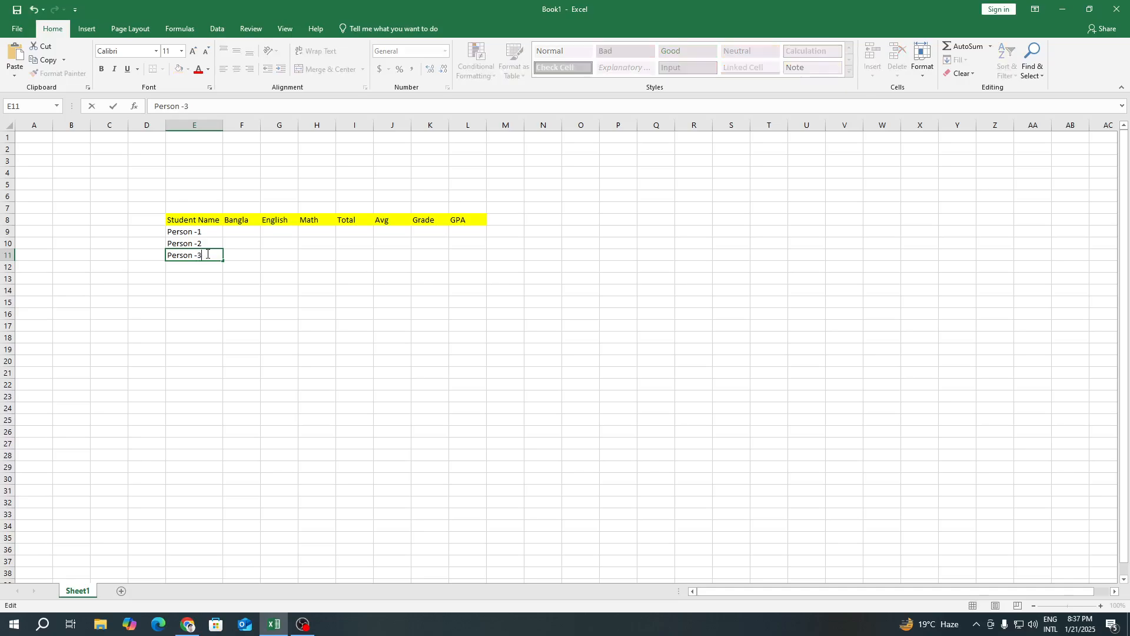
left_click(207, 267)
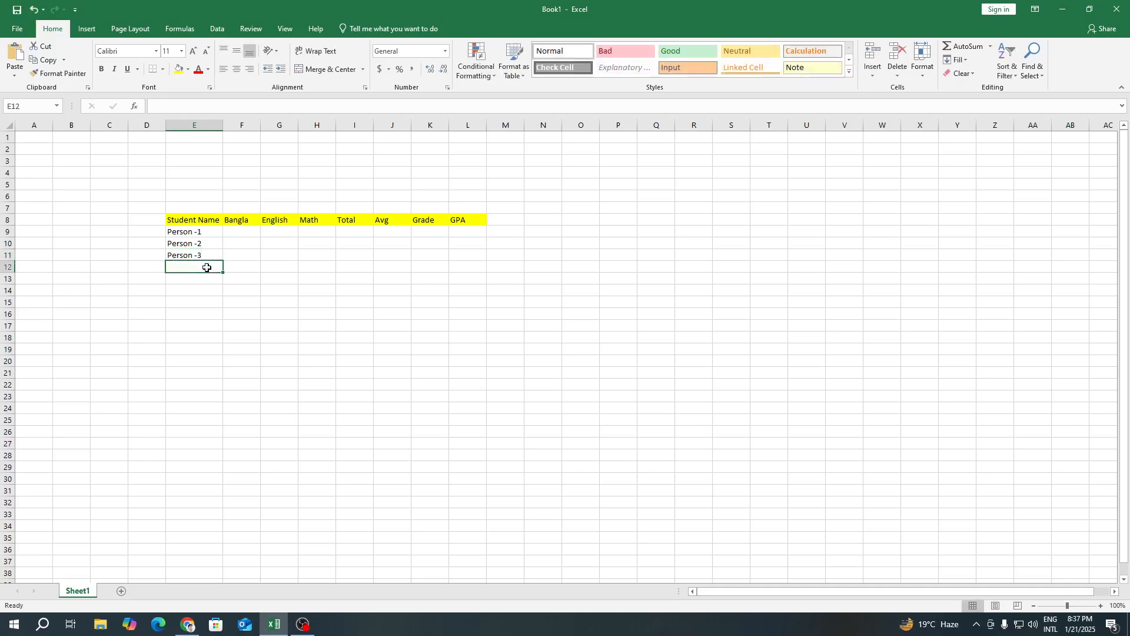
- Copy the name from E11 down into cell E12 and change it to "Person -4"
key("ctrl+d")
double_click(212, 267)
key("BackSpace")
type("4")
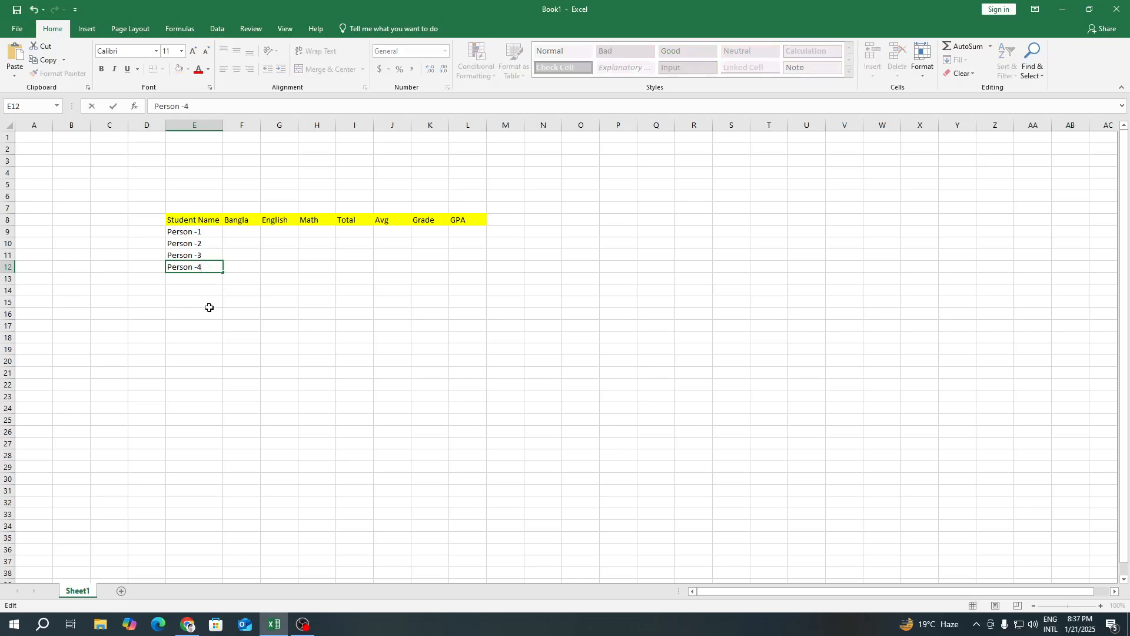
left_click(210, 306)
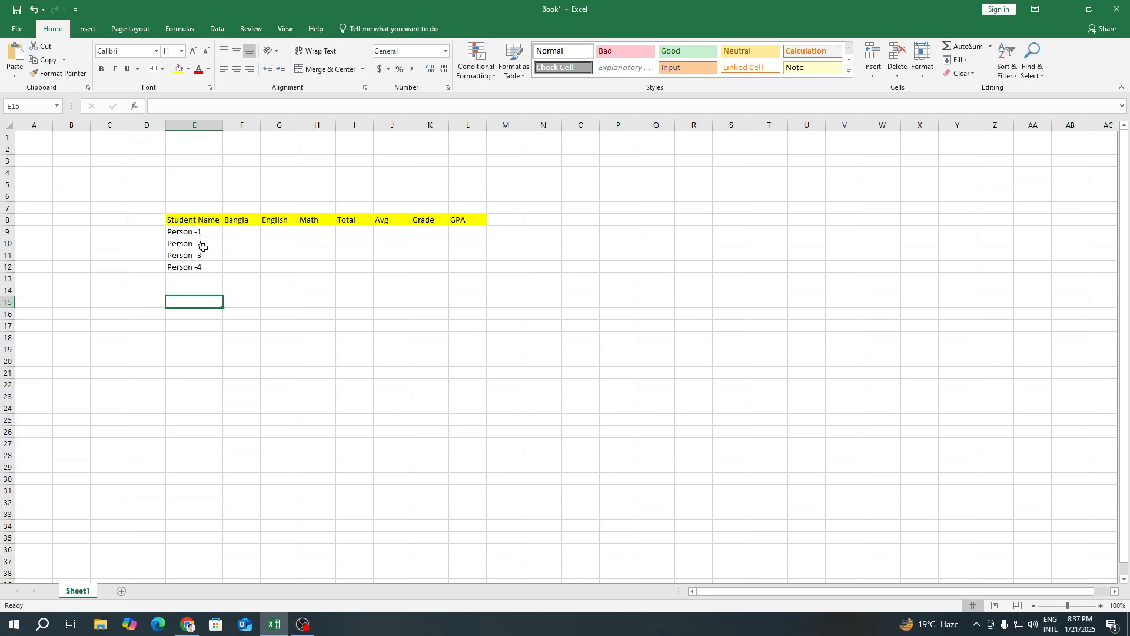
- Select the names E9 to E12 and extend the numbered series down to E17
left_click(208, 232)
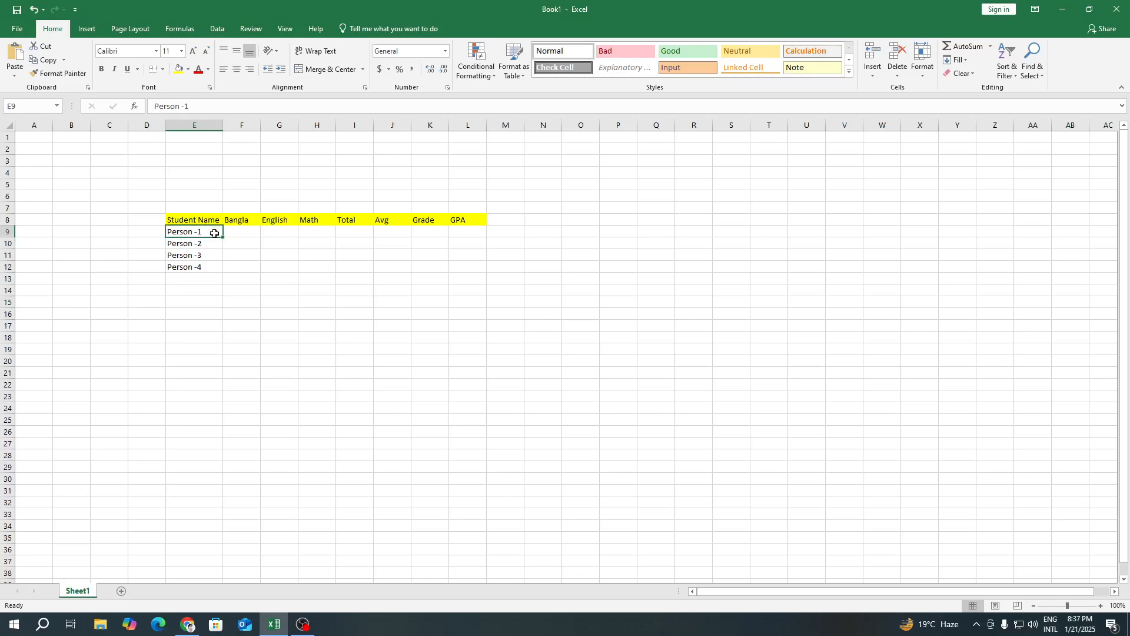
left_click_drag(214, 233, 221, 330)
left_click(270, 303)
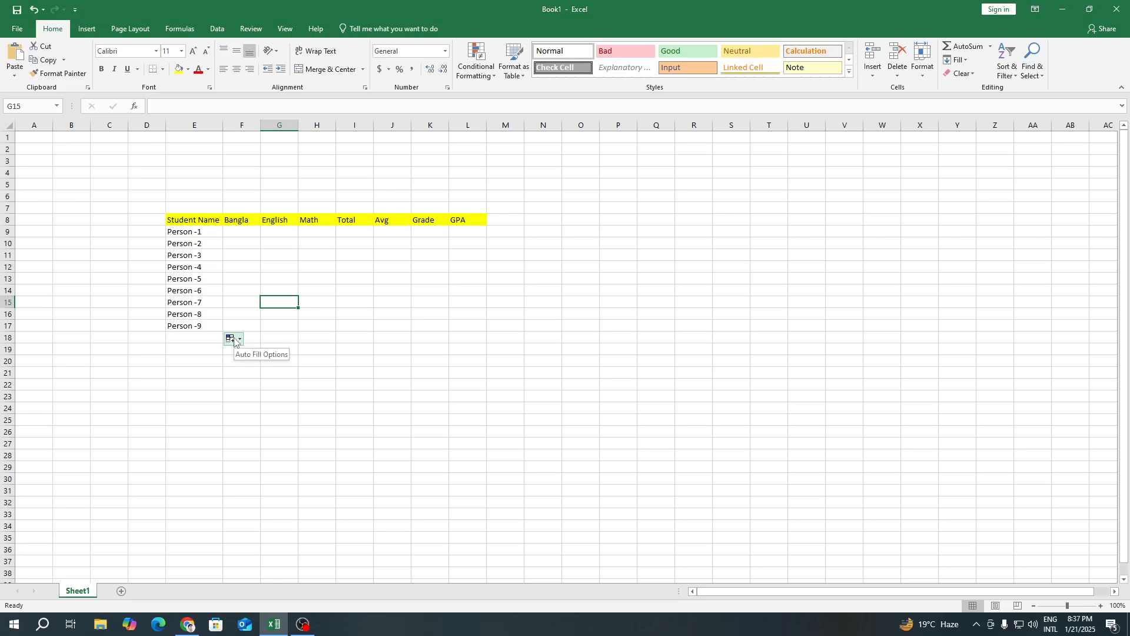
- Undo the name series fill and the entries in E11 and E12, keeping only "Person -1" and "Person -2"
key("ctrl+z")
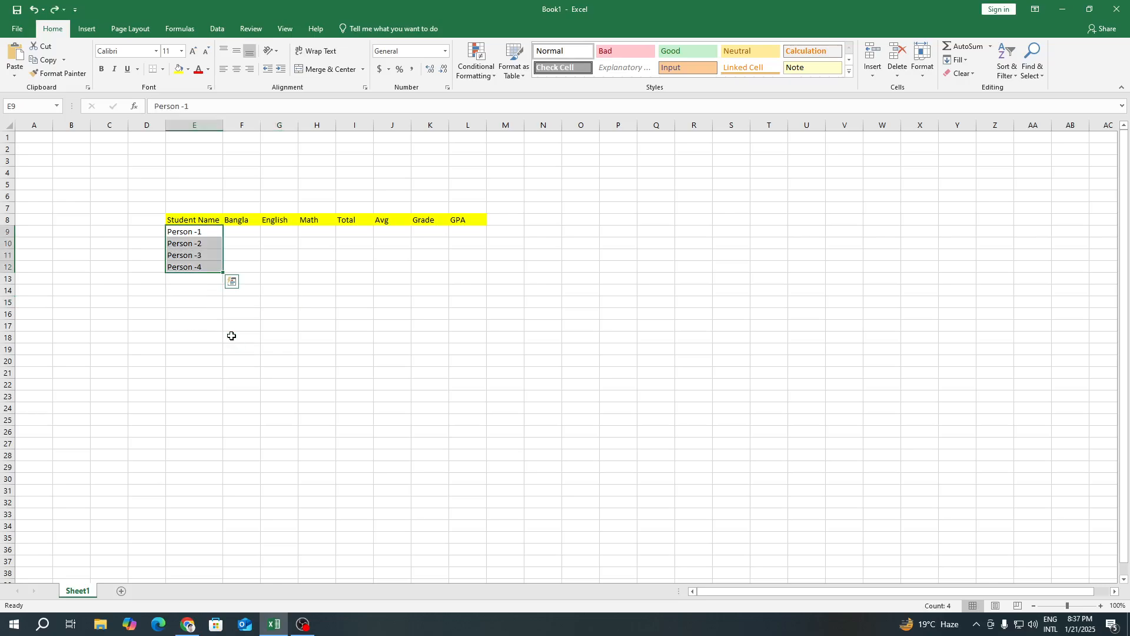
key("ctrl+z")
key("ctrl+z")
key("ctrl+z")
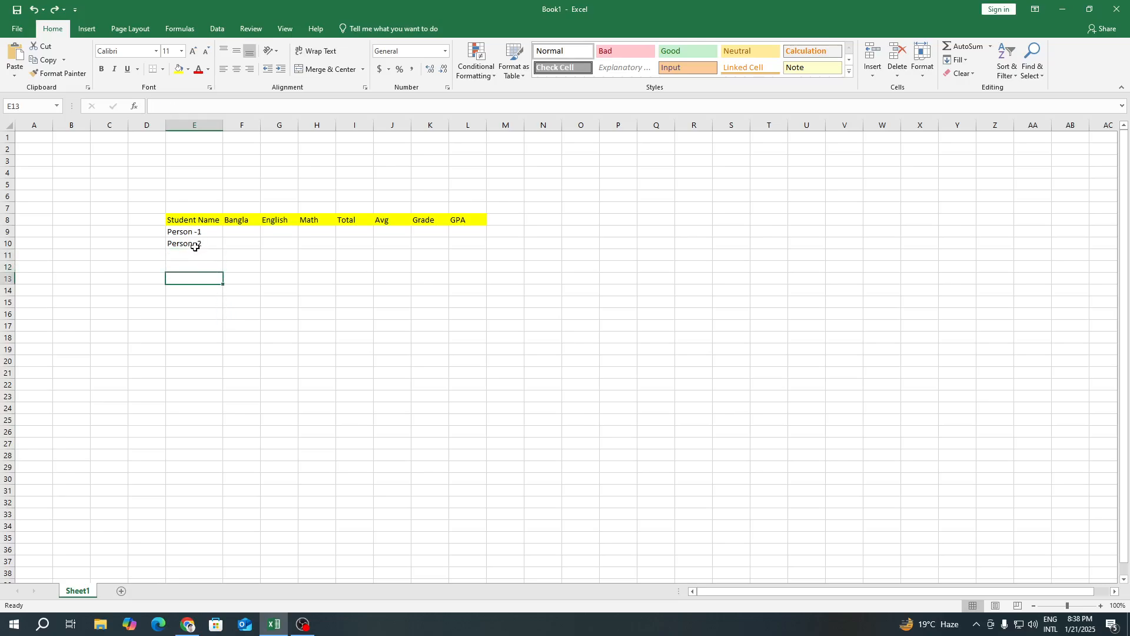
- Extend the name series from E9 and E10 down to "Person -10" in E18
left_click(207, 230)
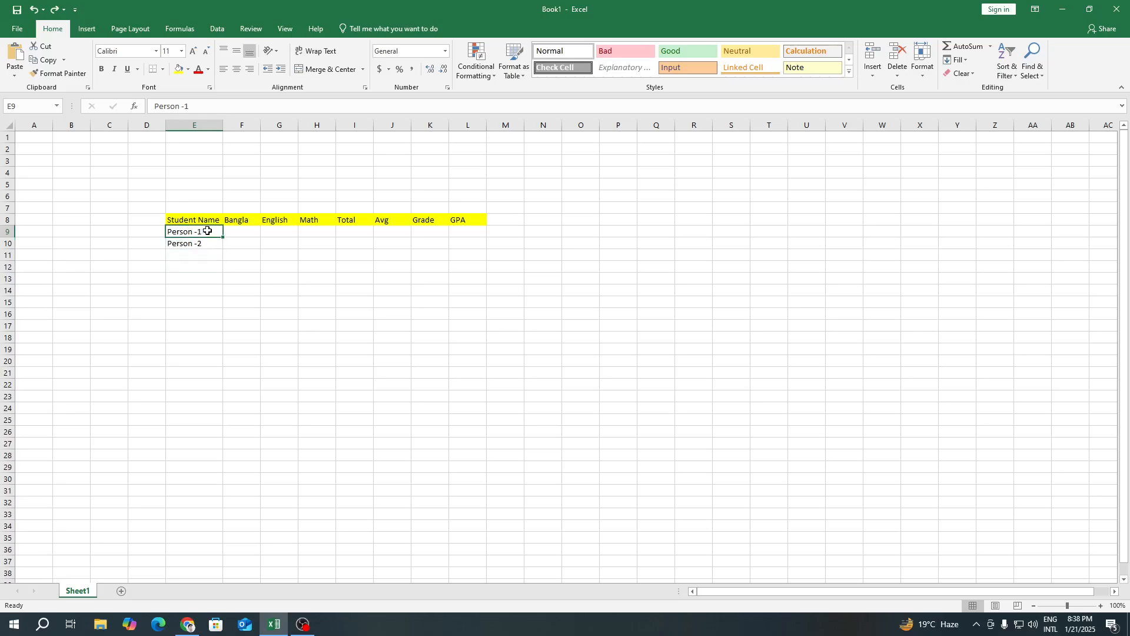
left_click_drag(207, 236, 206, 243)
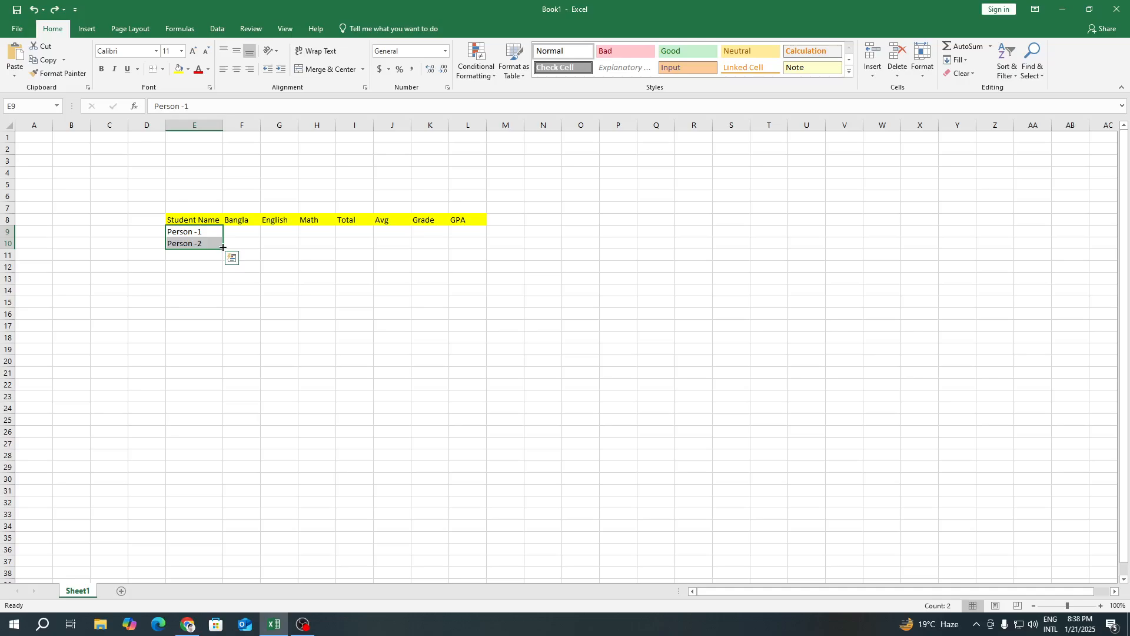
left_click_drag(222, 247, 227, 345)
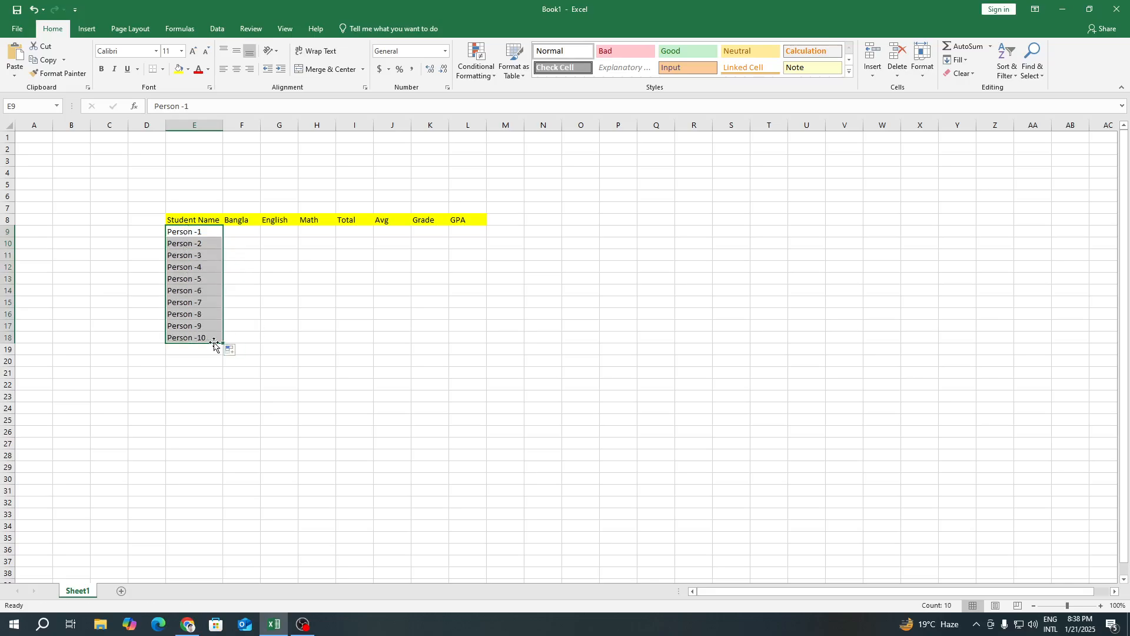
left_click(241, 338)
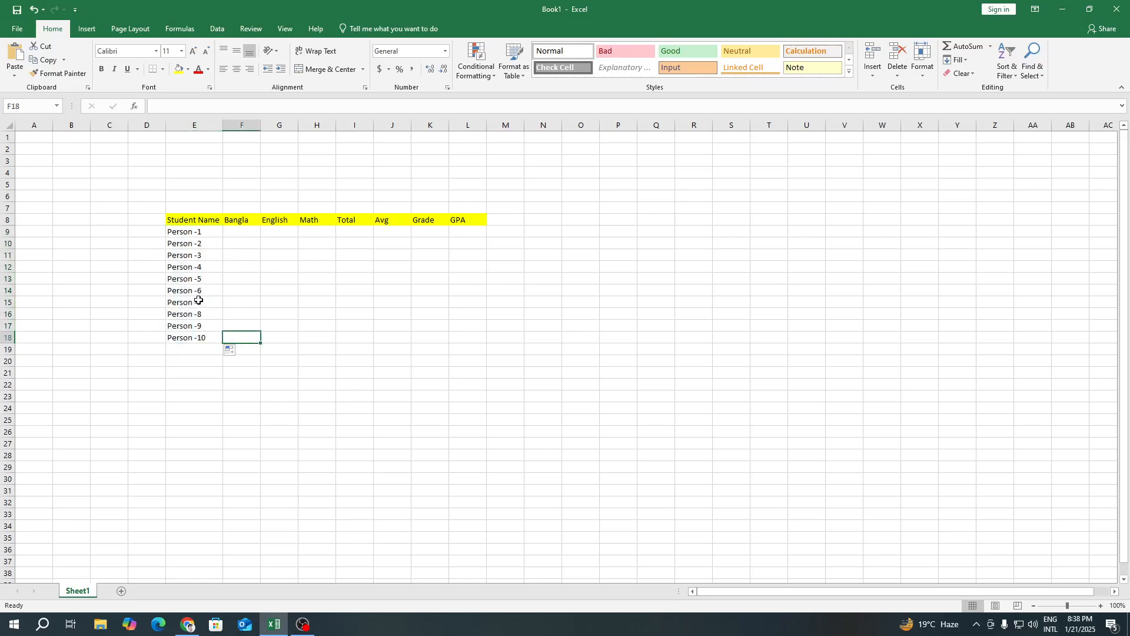
- Enter the Bangla mark 55 in F9 and copy it down to F18
left_click(247, 233)
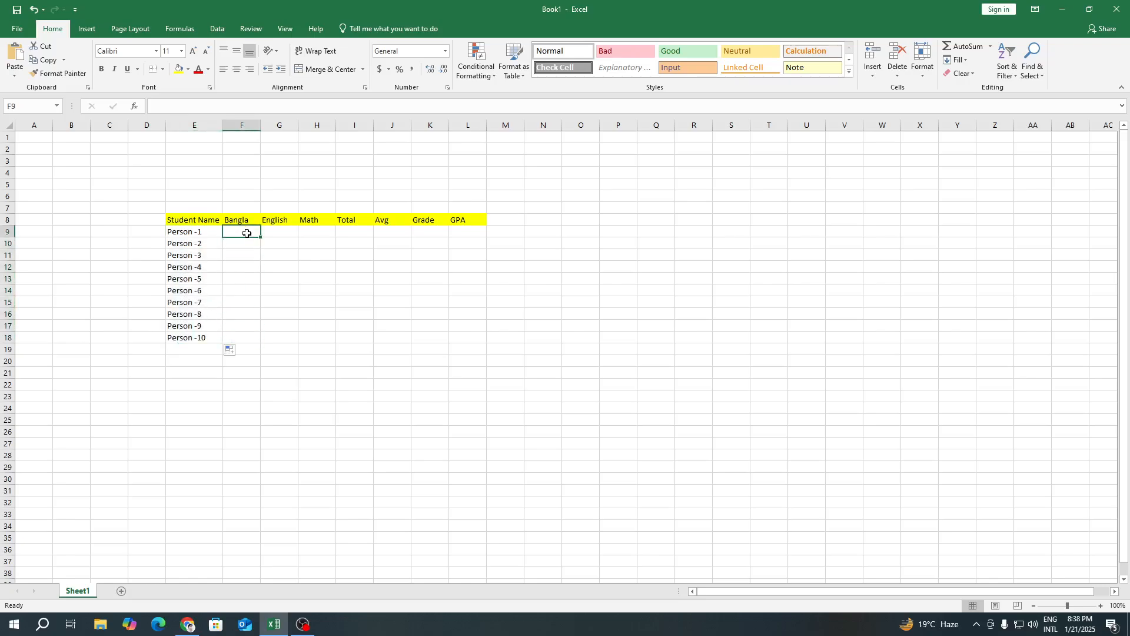
type("55")
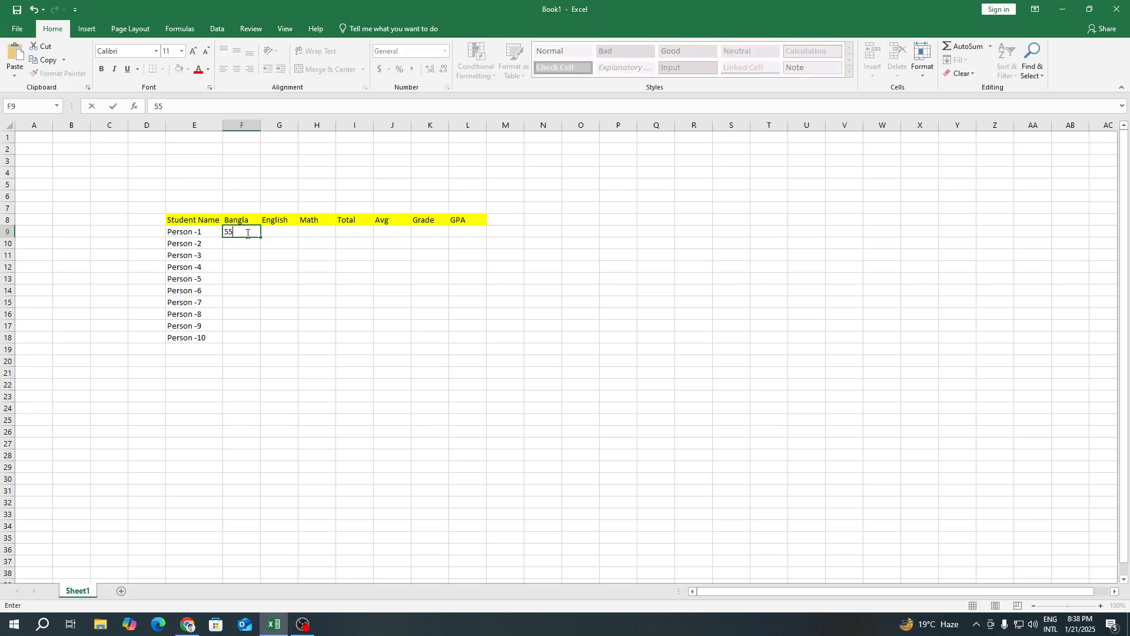
left_click(266, 232)
left_click(259, 236)
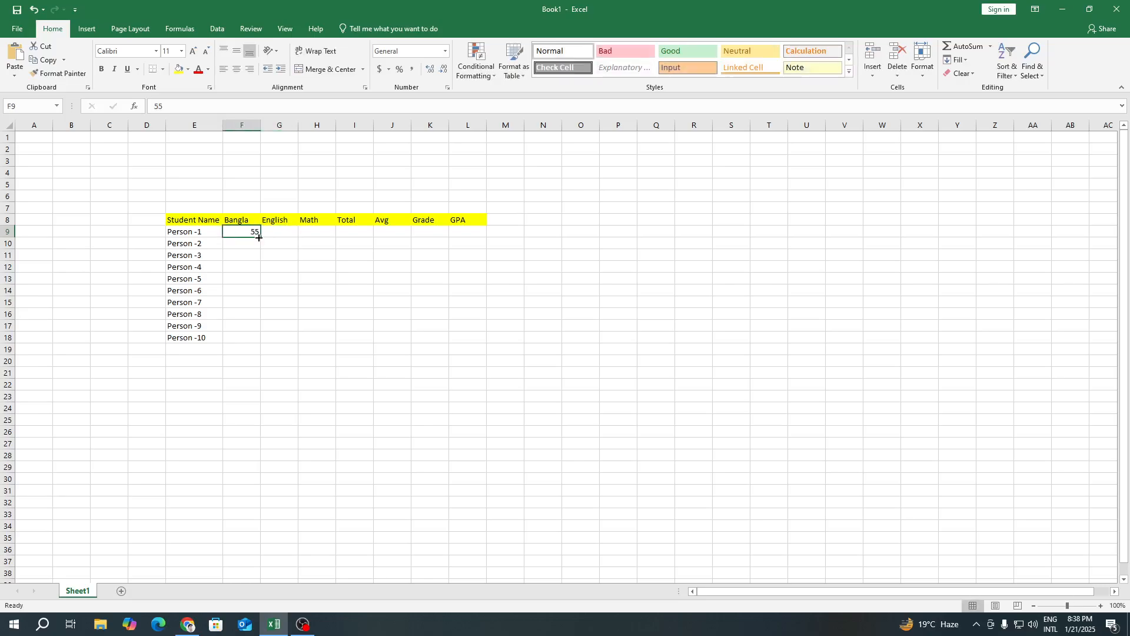
left_click_drag(261, 236, 266, 343)
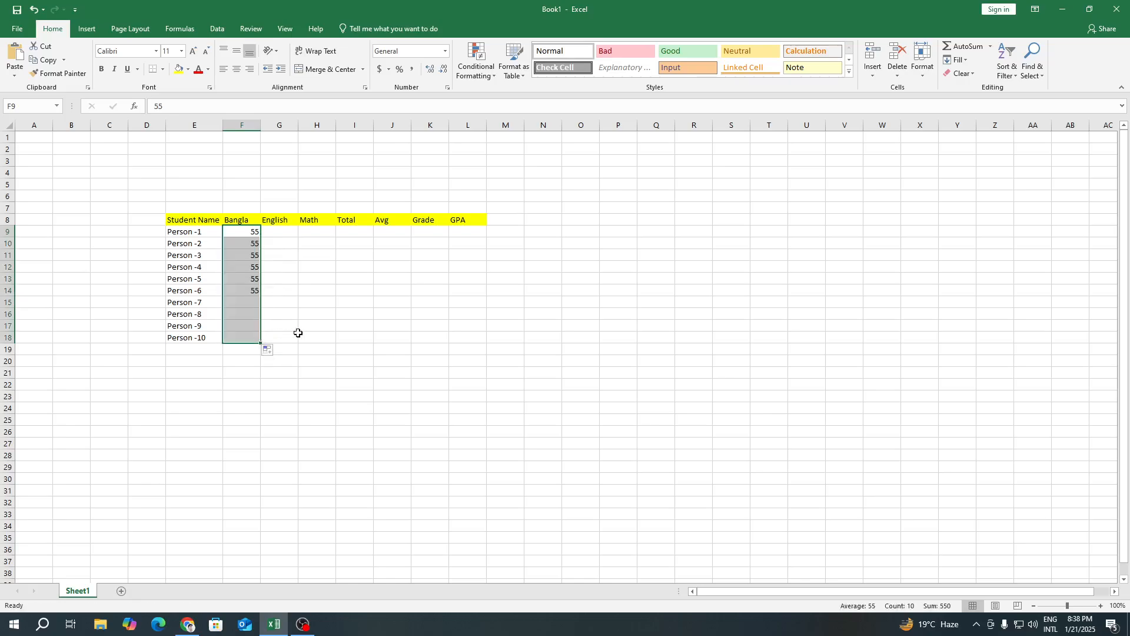
left_click(279, 337)
left_click(255, 232)
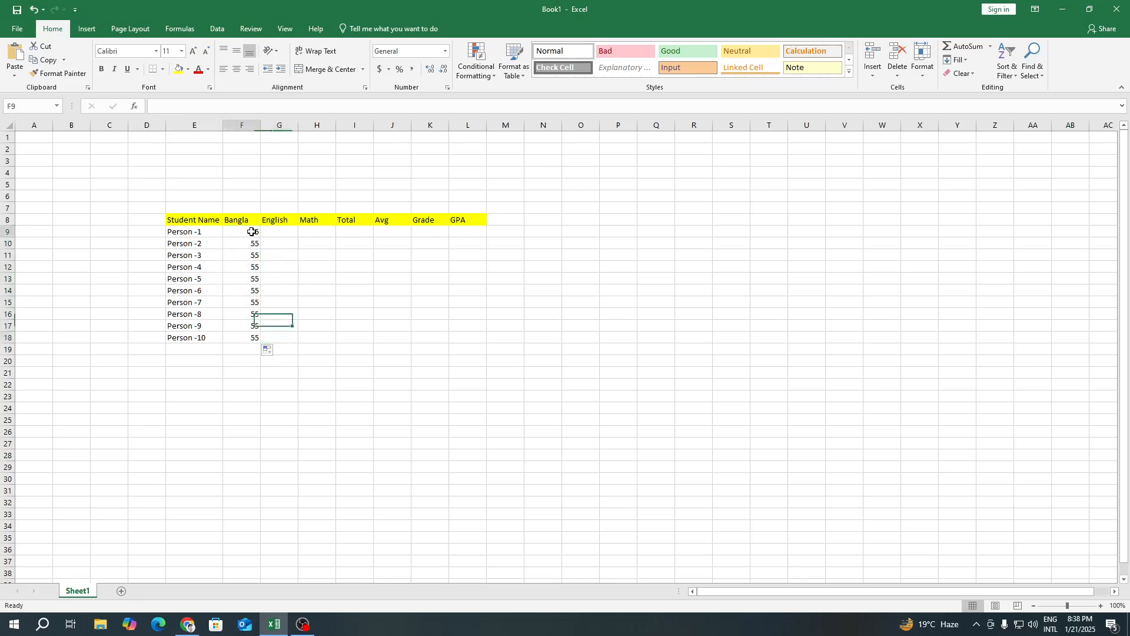
- Change F10 to 56 and extend the series from F9 and F10 down to F18
left_click(254, 241)
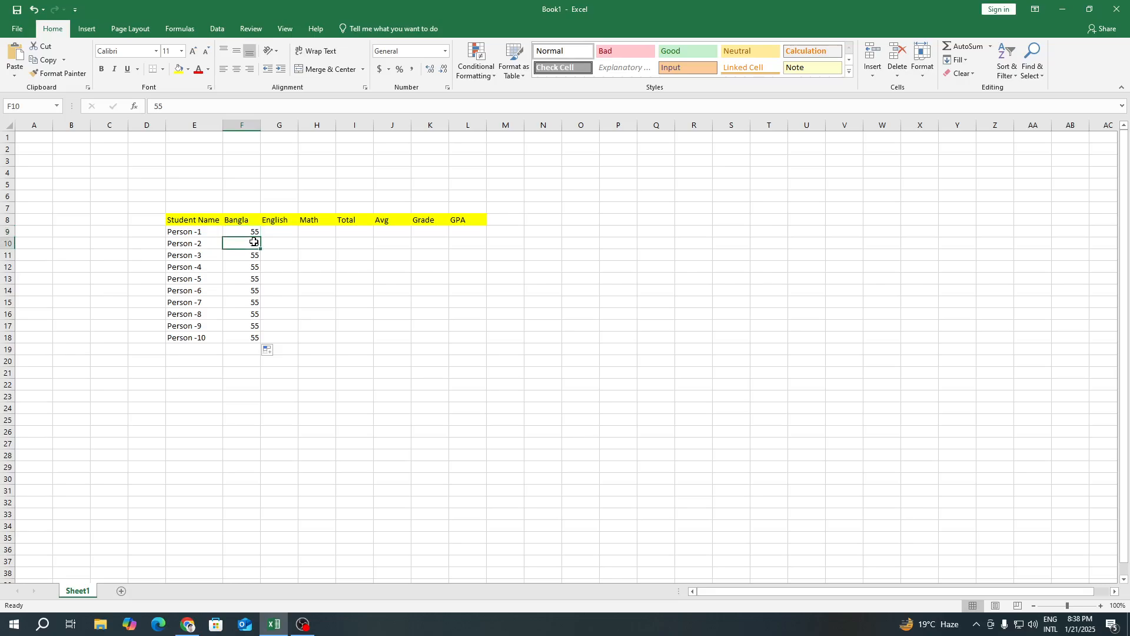
type("56")
key("Tab")
left_click_drag(235, 231, 259, 341)
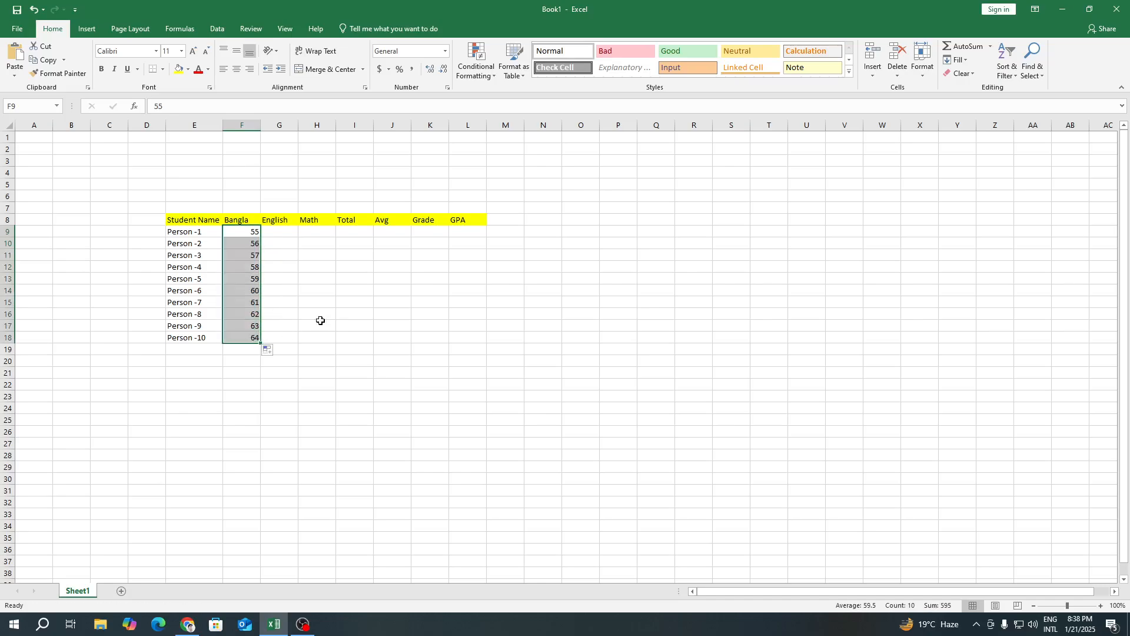
left_click(319, 324)
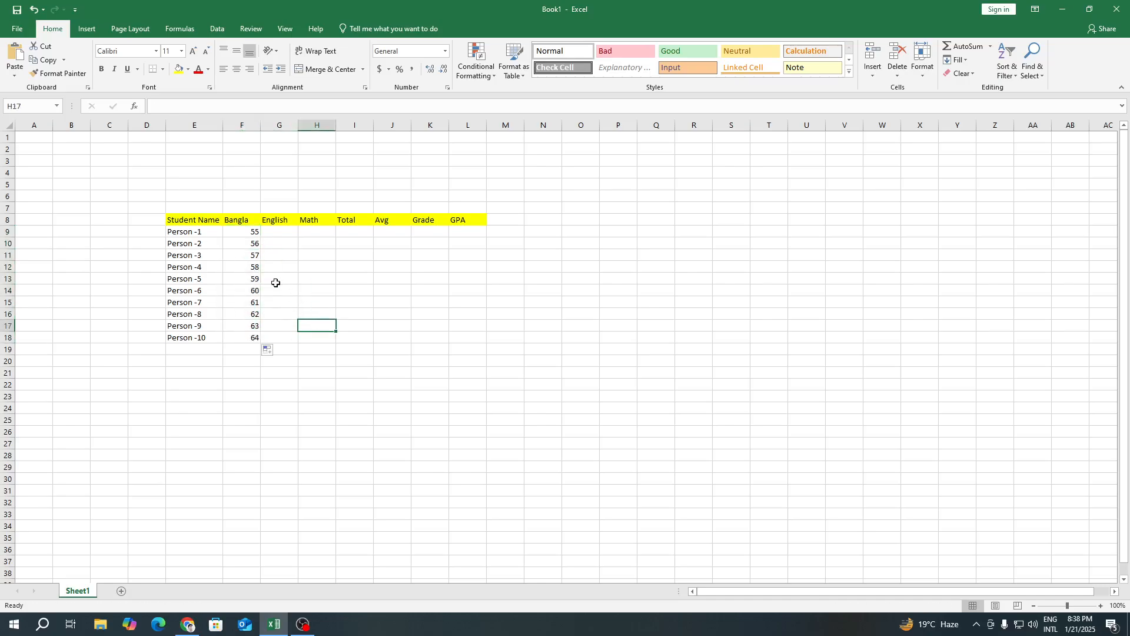
- Enter the English marks 88 in G9 and 90 in G10
left_click(272, 233)
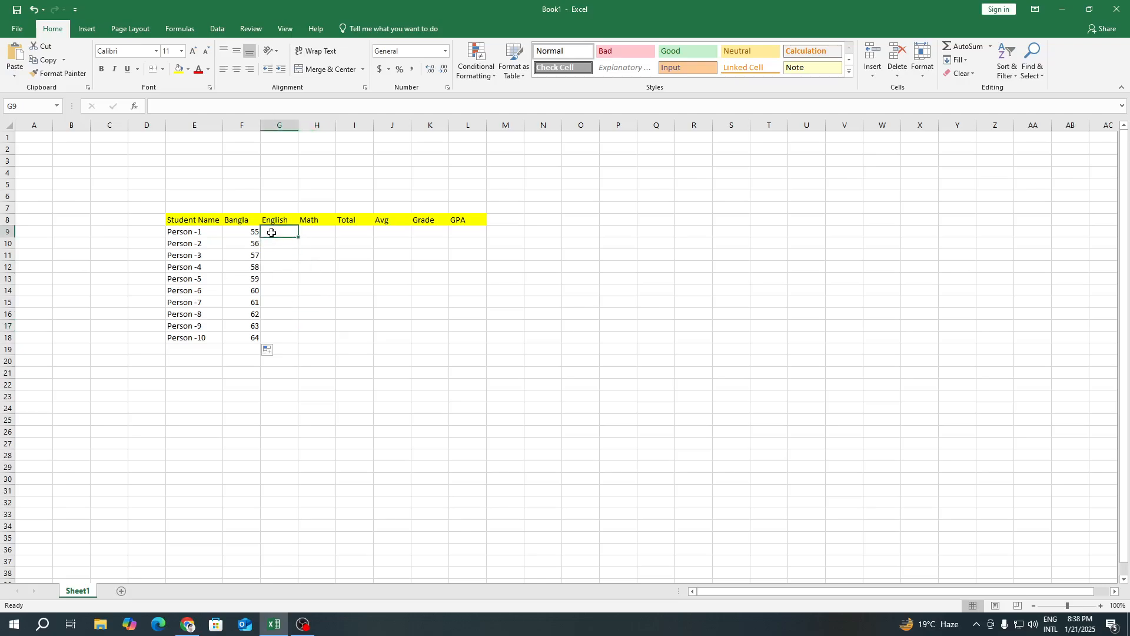
type("88")
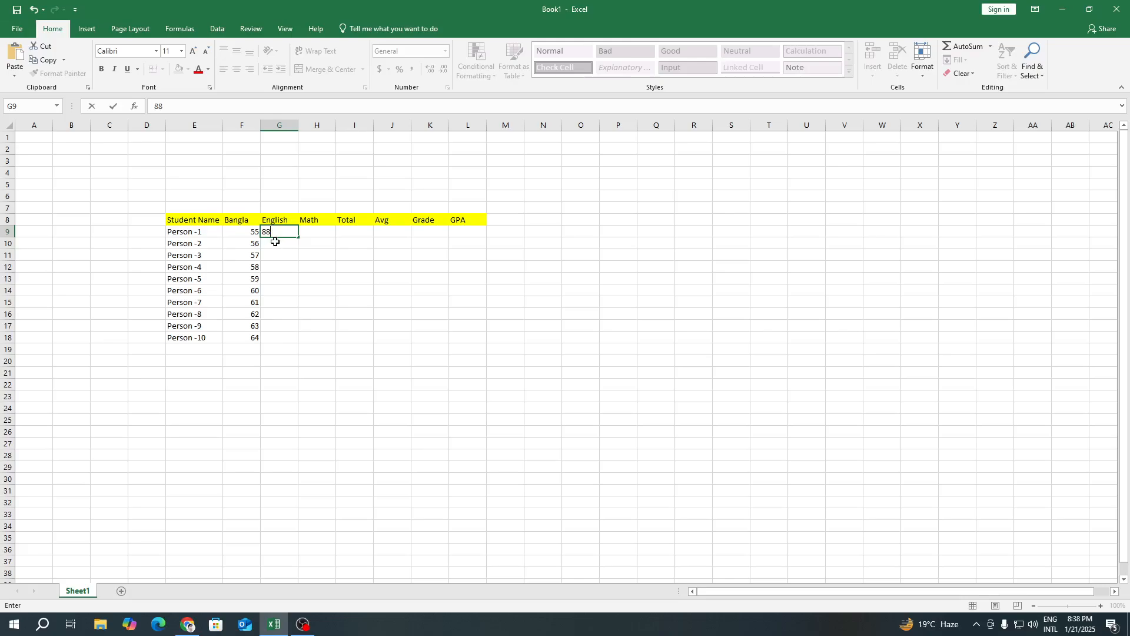
left_click(275, 242)
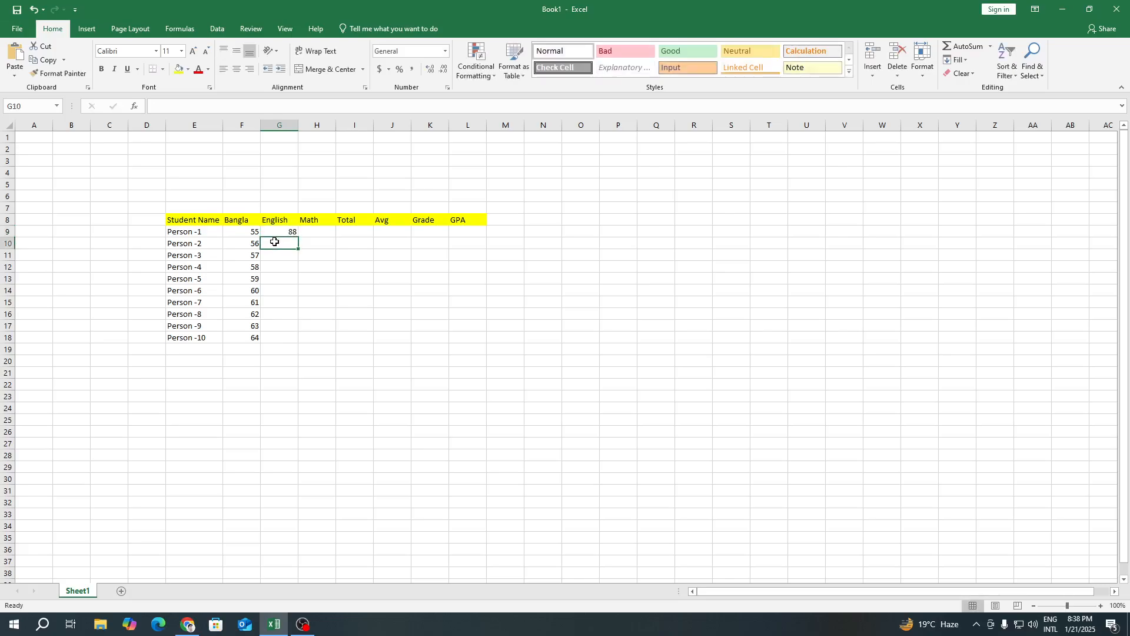
type("90")
left_click(318, 247)
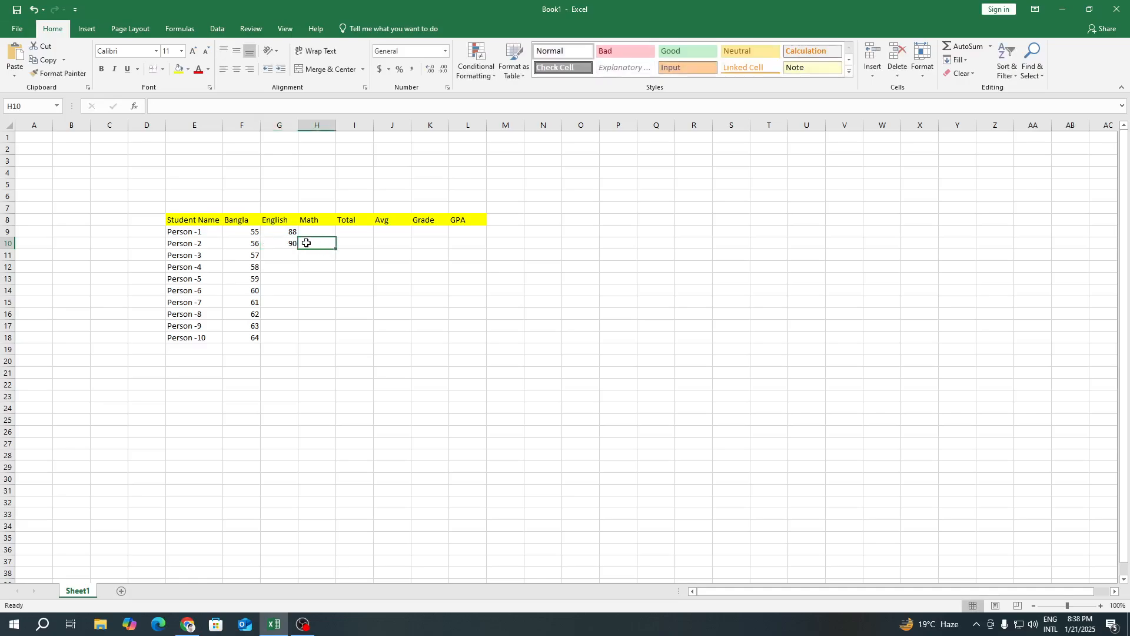
key("ctrl+z")
left_click(294, 233)
key("ctrl+y")
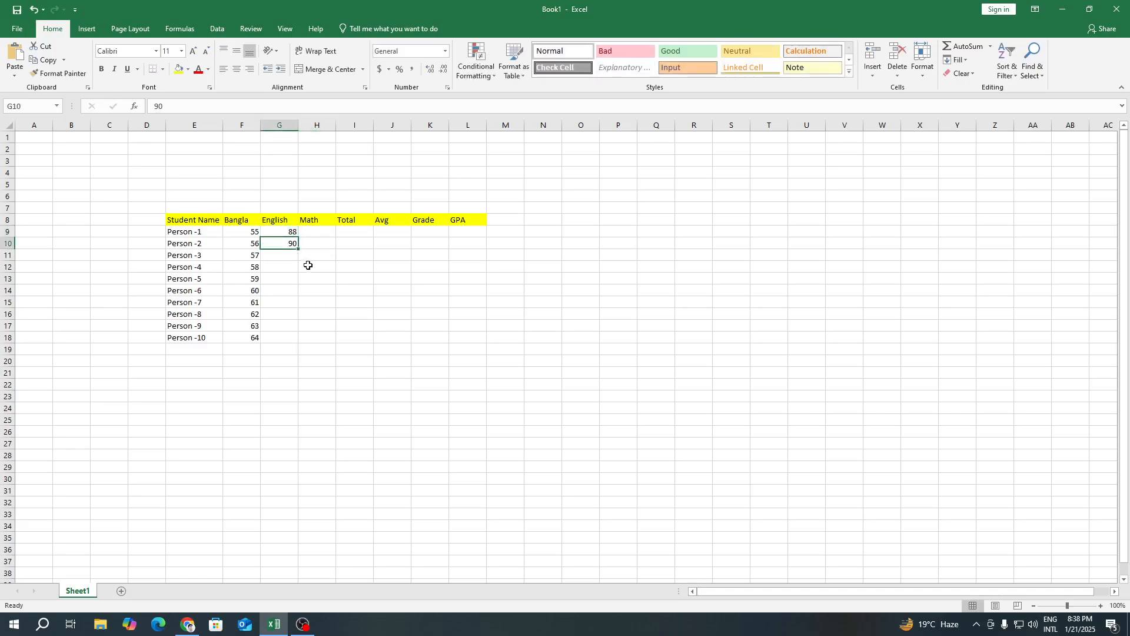
- Extend the English mark series from G9 and G10 down to G18
left_click(284, 231)
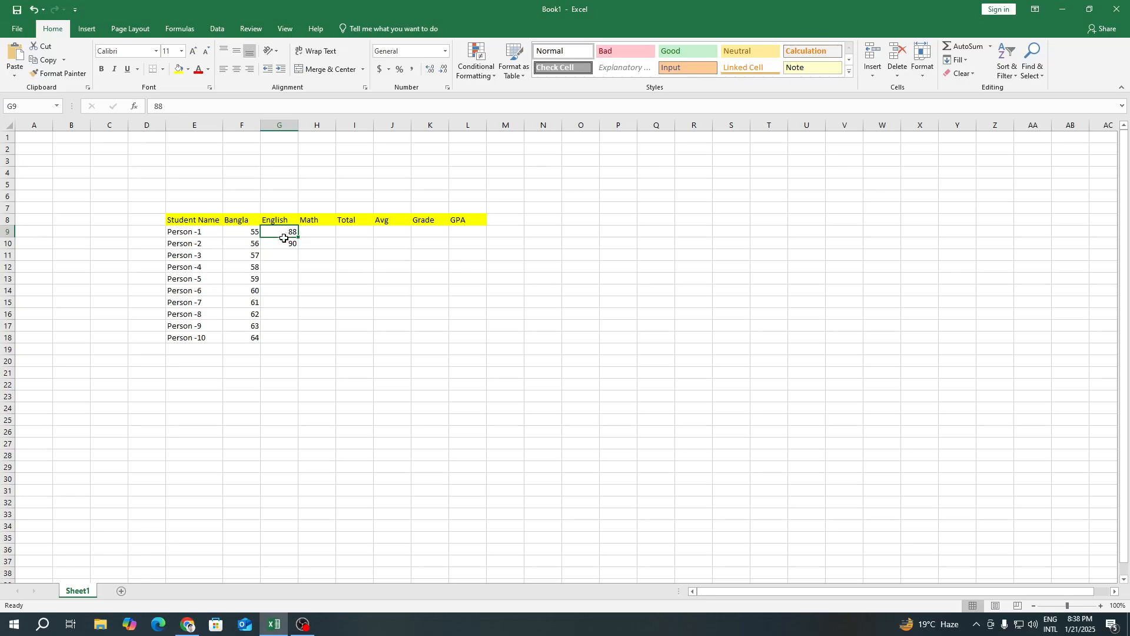
left_click_drag(283, 230, 286, 244)
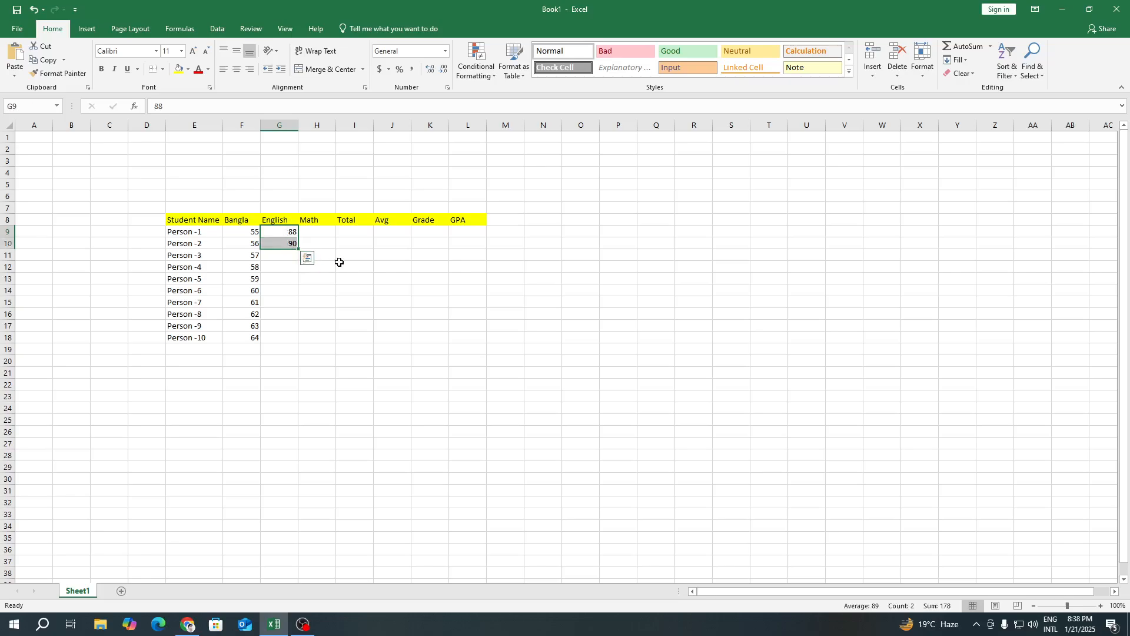
left_click_drag(296, 248, 295, 340)
left_click(369, 304)
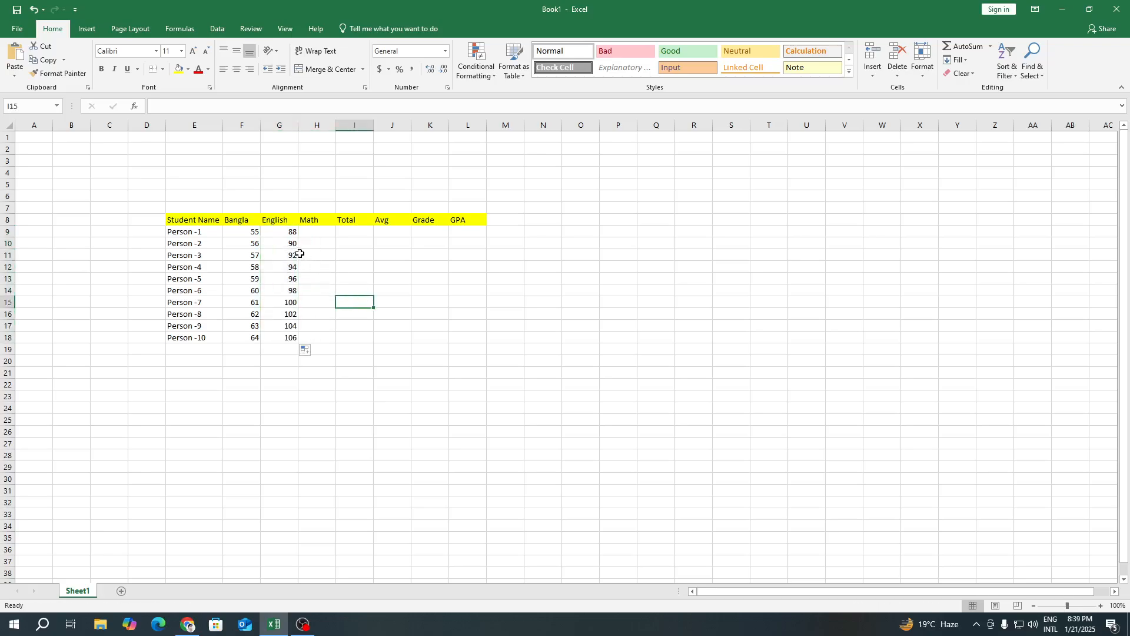
left_click(291, 233)
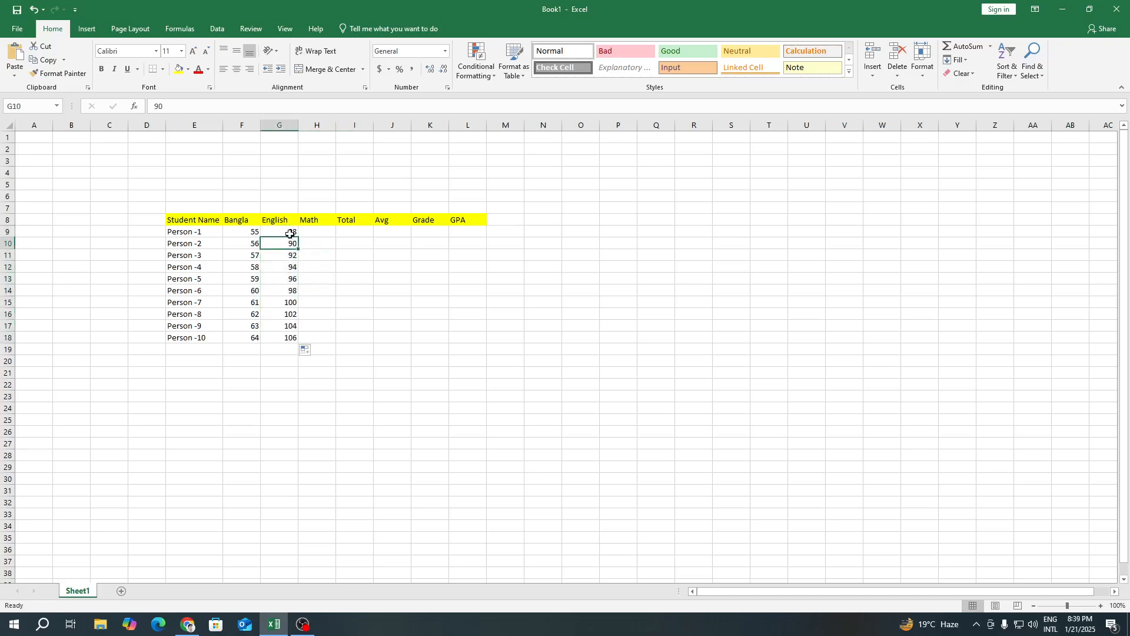
left_click(290, 242)
left_click(315, 263)
- Enter the Math marks 33 in H9 and 35 in H10
left_click(317, 232)
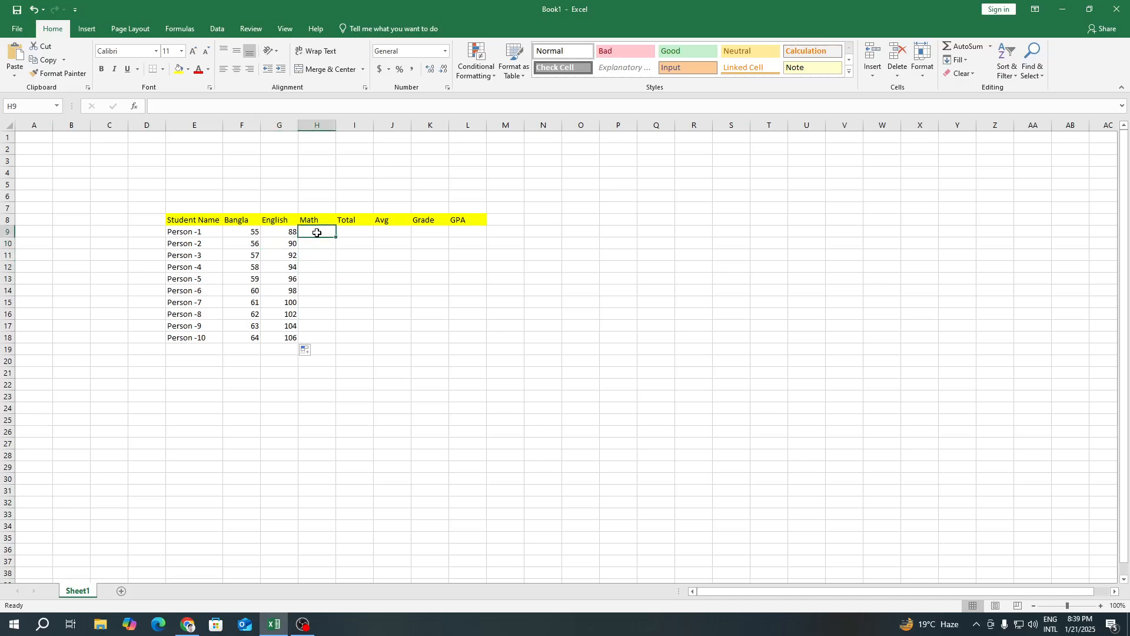
type("33")
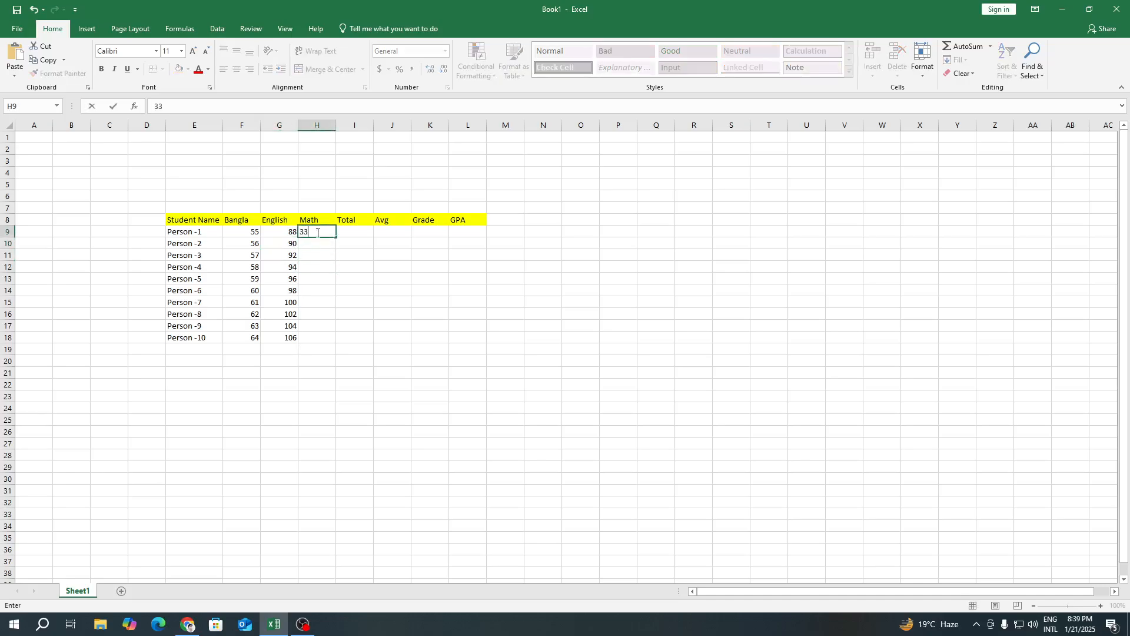
left_click(324, 249)
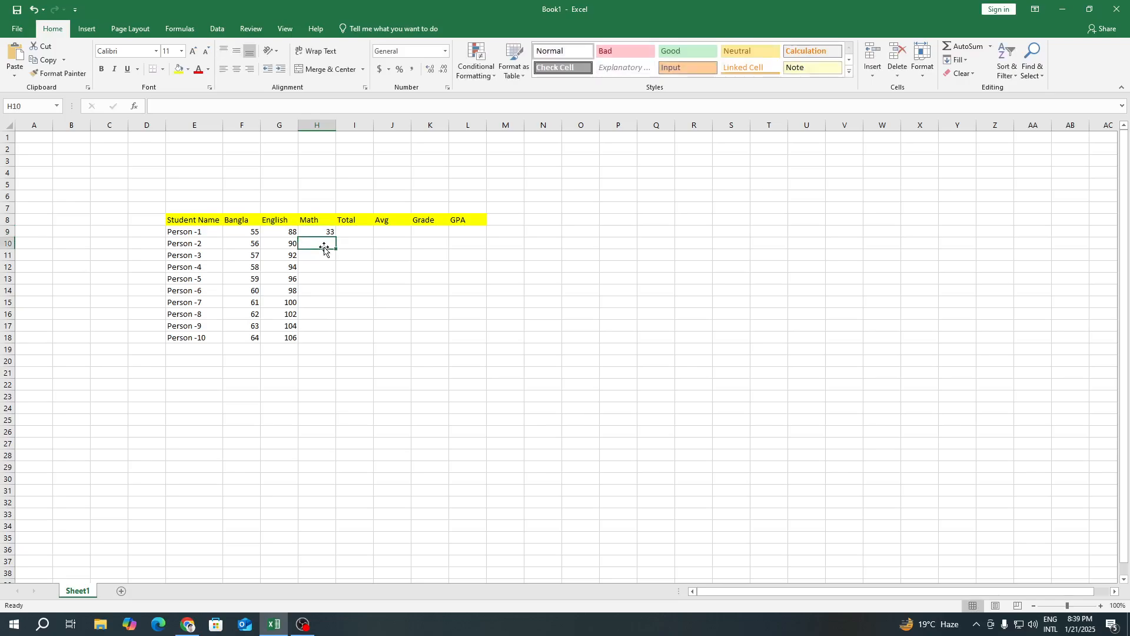
type("35")
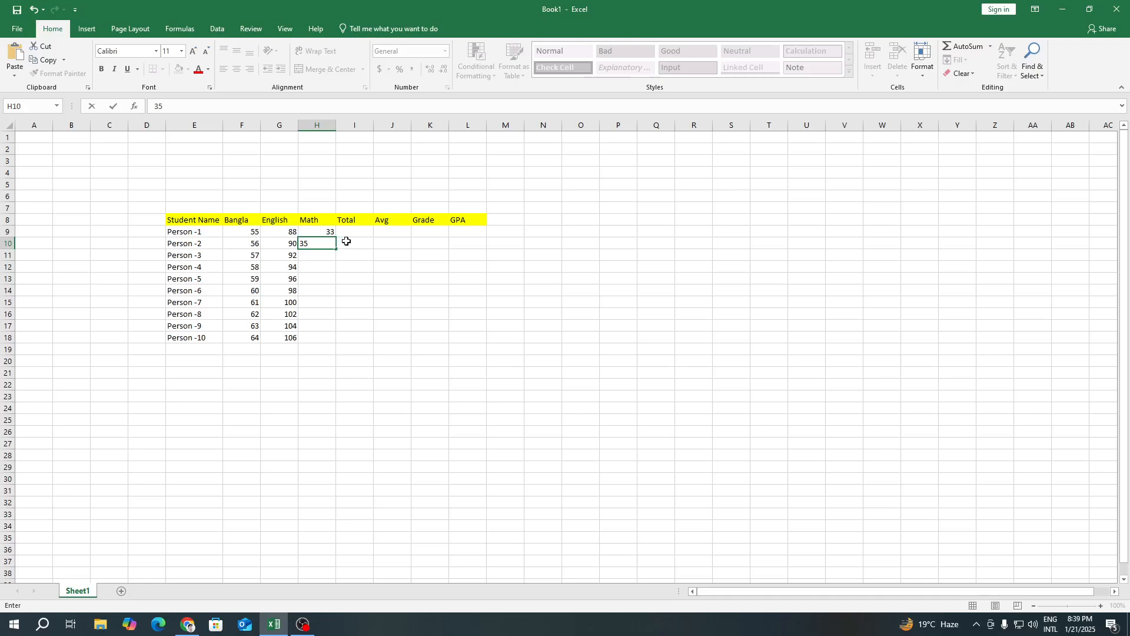
left_click(345, 242)
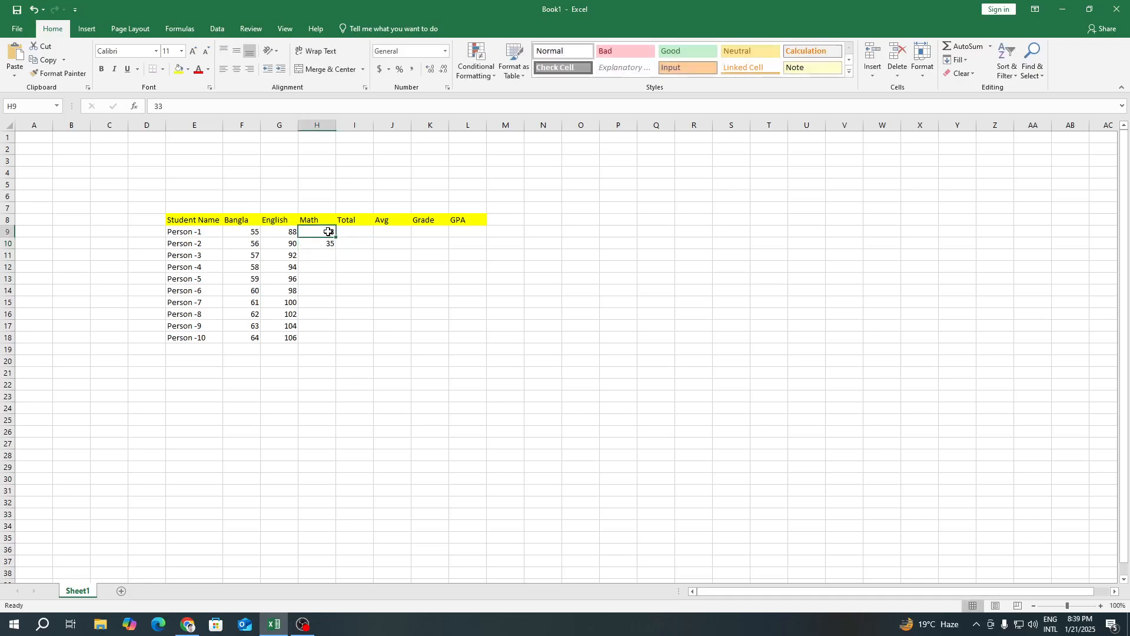
key("Return")
- Change H10 to 40 and extend the Math mark series from H9 and H10 down to H18
left_click(331, 235)
left_click(329, 244)
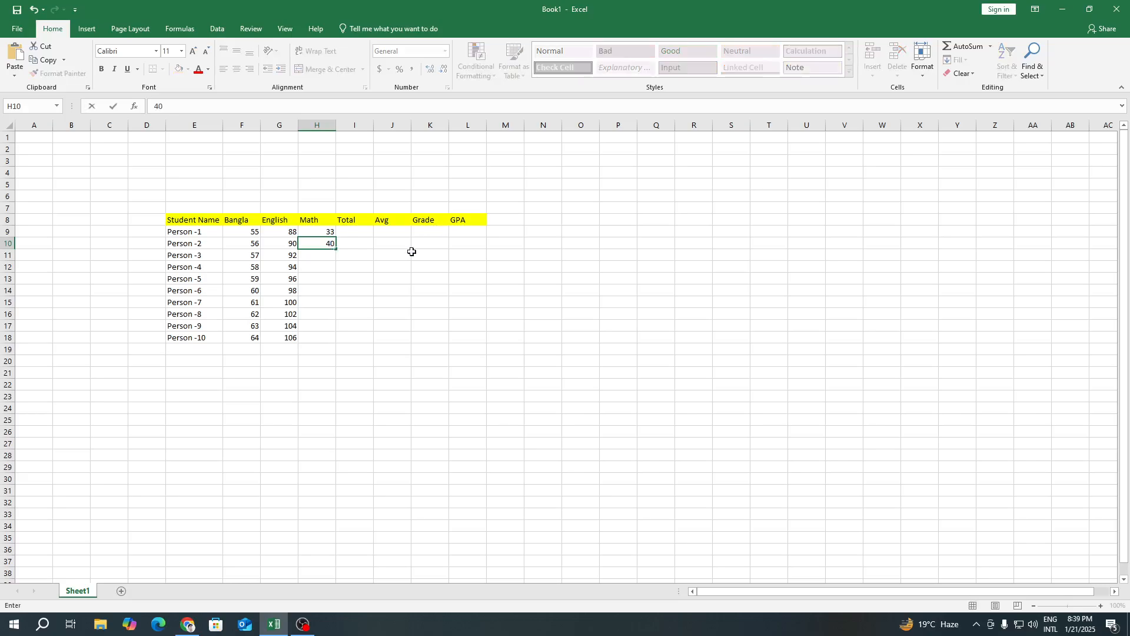
type("40")
left_click(330, 232)
left_click_drag(329, 231, 330, 337)
left_click(388, 313)
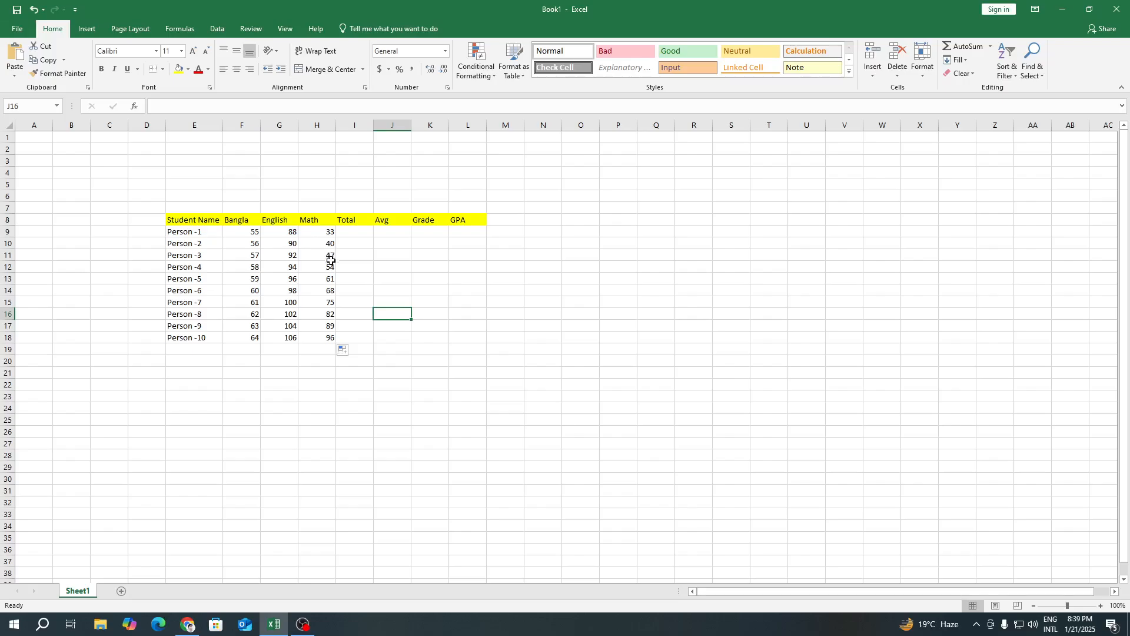
left_click(361, 275)
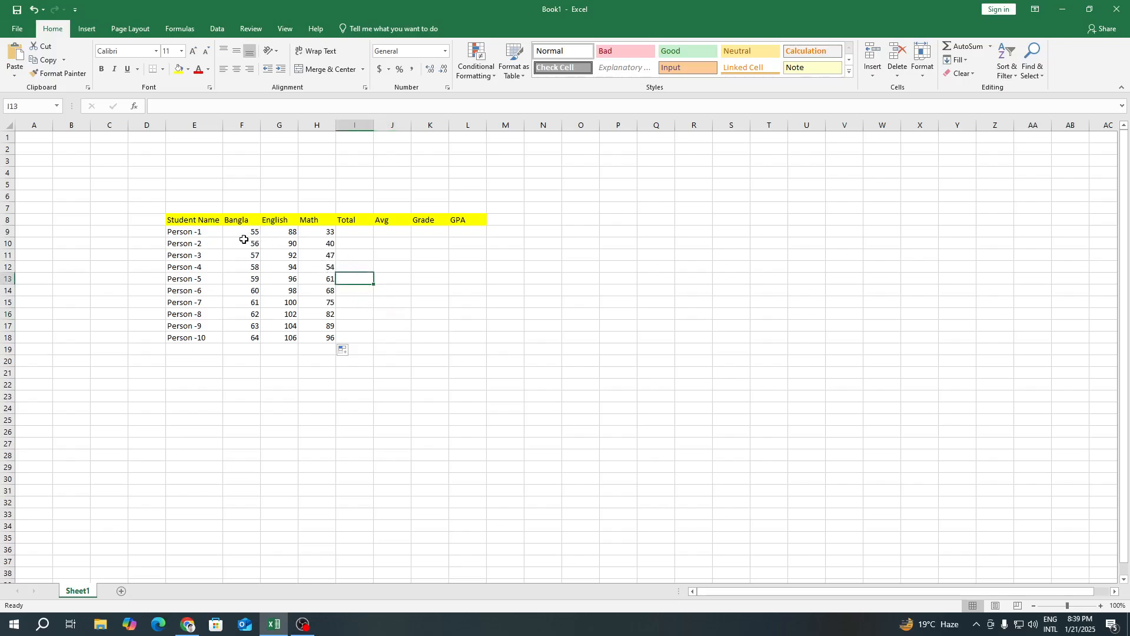
left_click(392, 338)
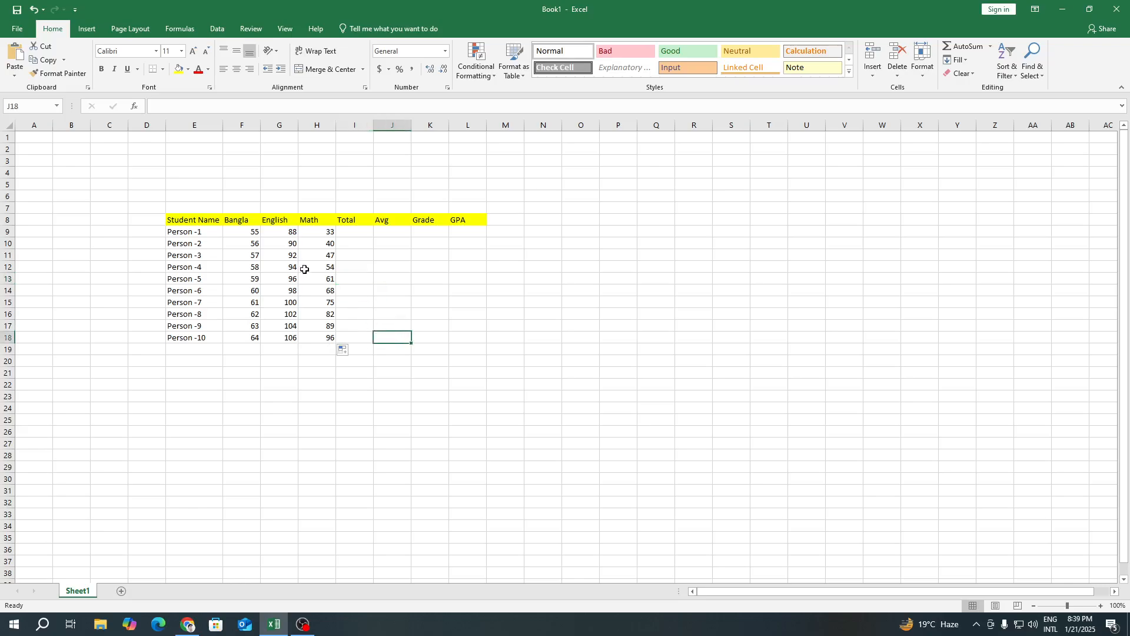
left_click(242, 234)
left_click(280, 233)
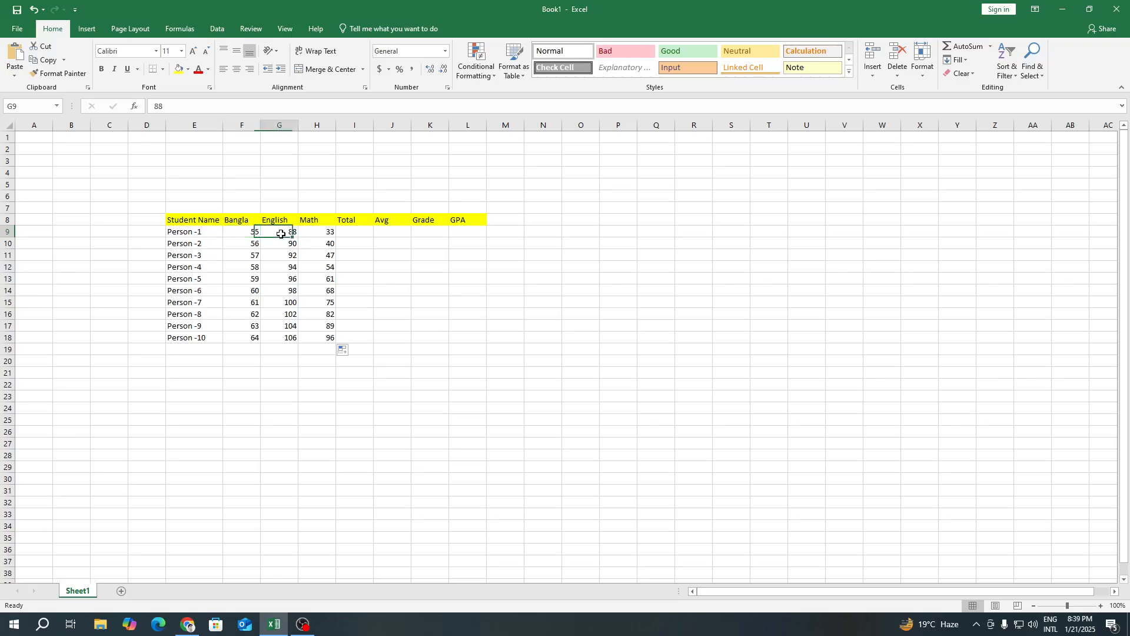
left_click(332, 232)
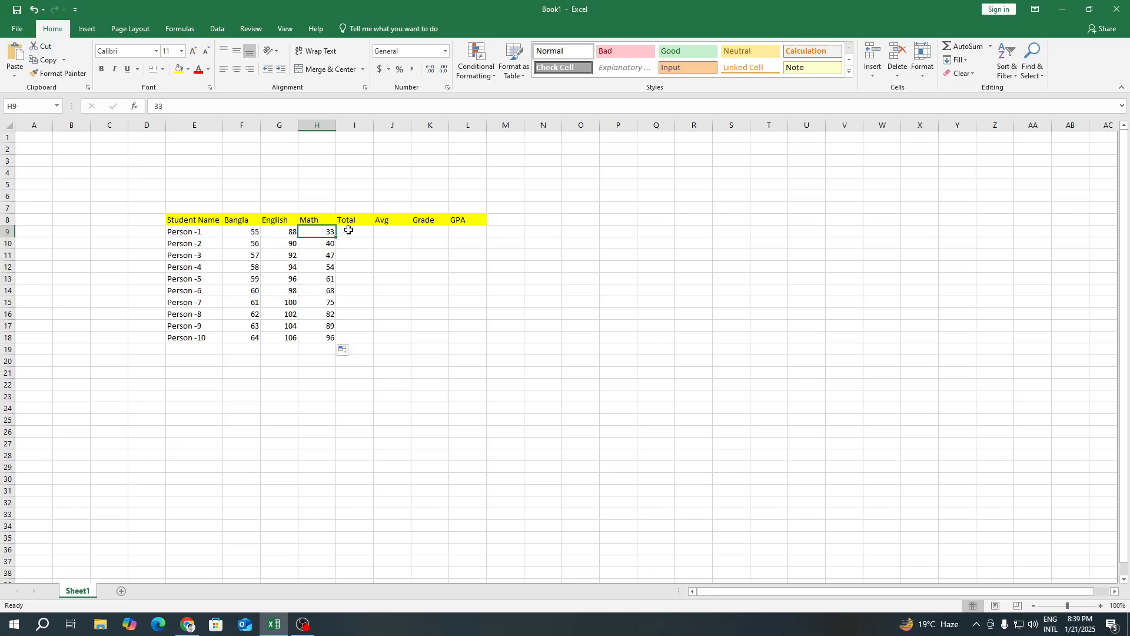
left_click(348, 230)
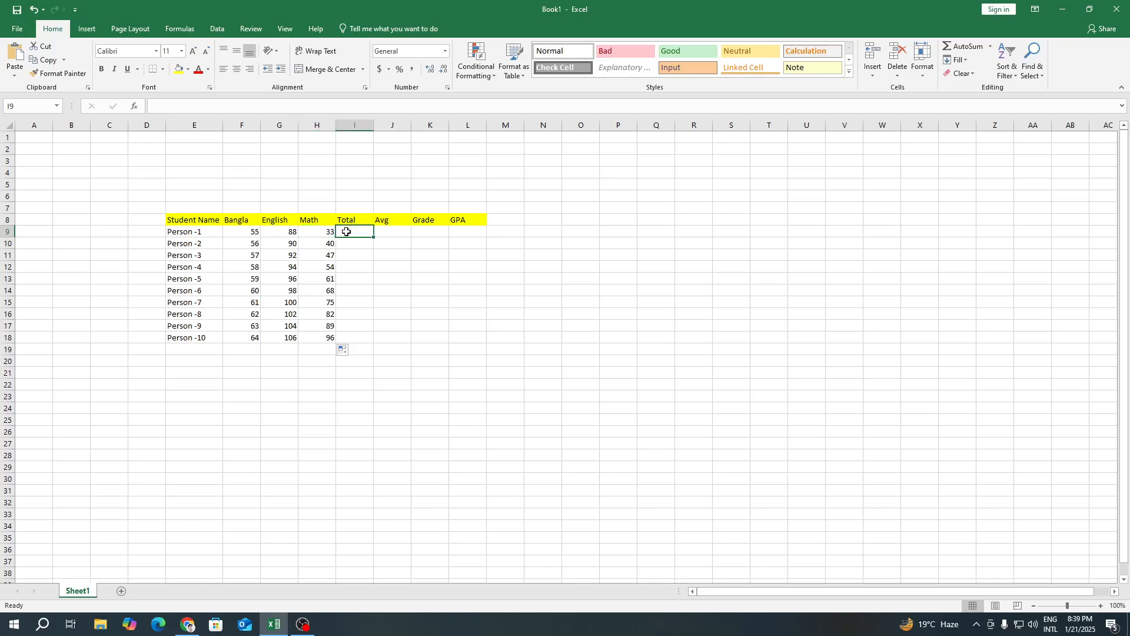
left_click(398, 233)
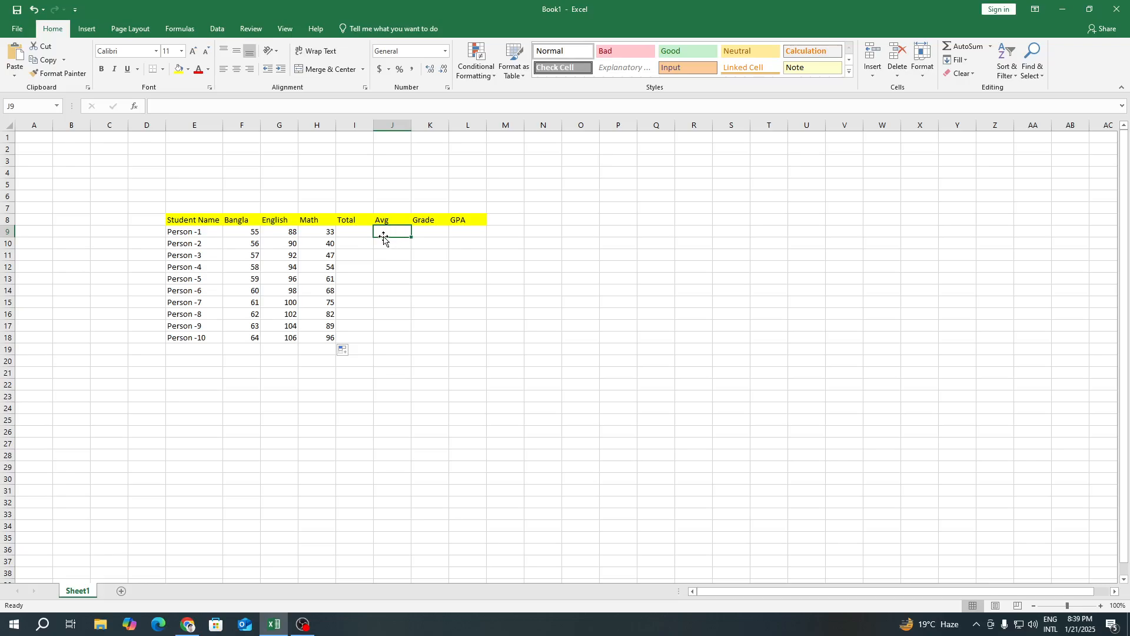
left_click(349, 230)
left_click_drag(351, 194, 352, 339)
left_click(413, 321)
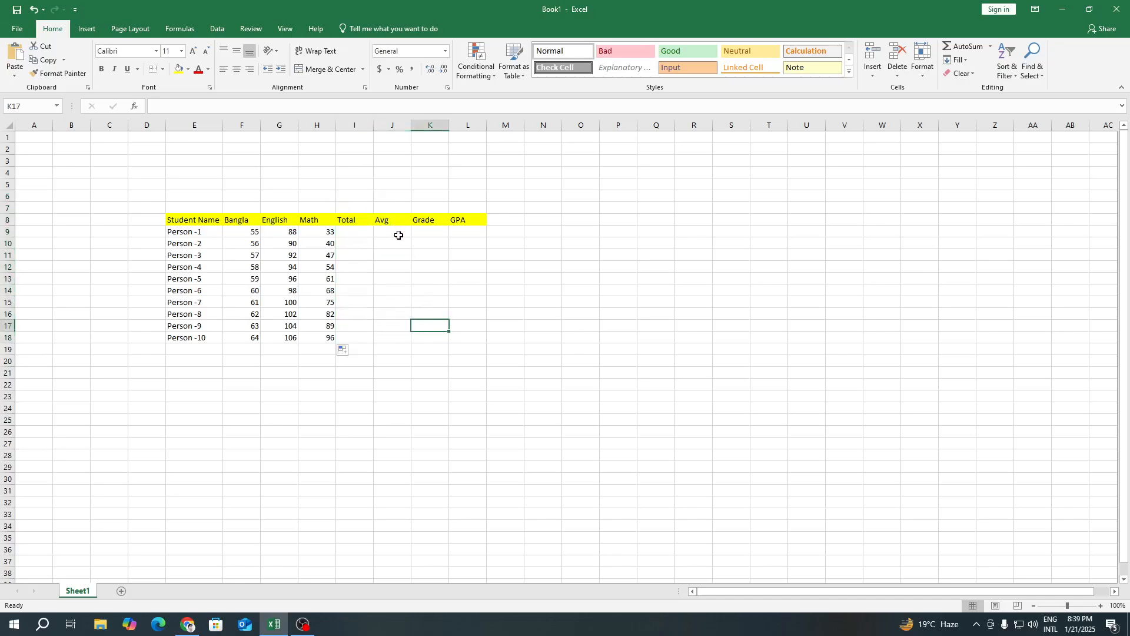
left_click(354, 236)
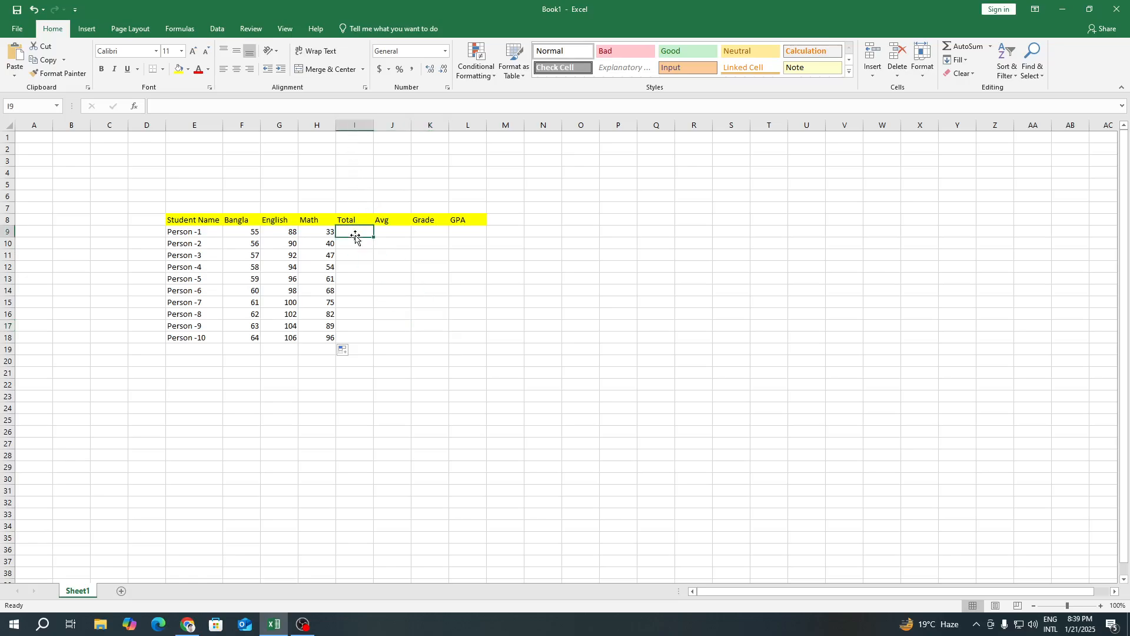
- Calculate the first student's average in J9 with the AVERAGE function over the three marks in F9:H9
left_click(391, 235)
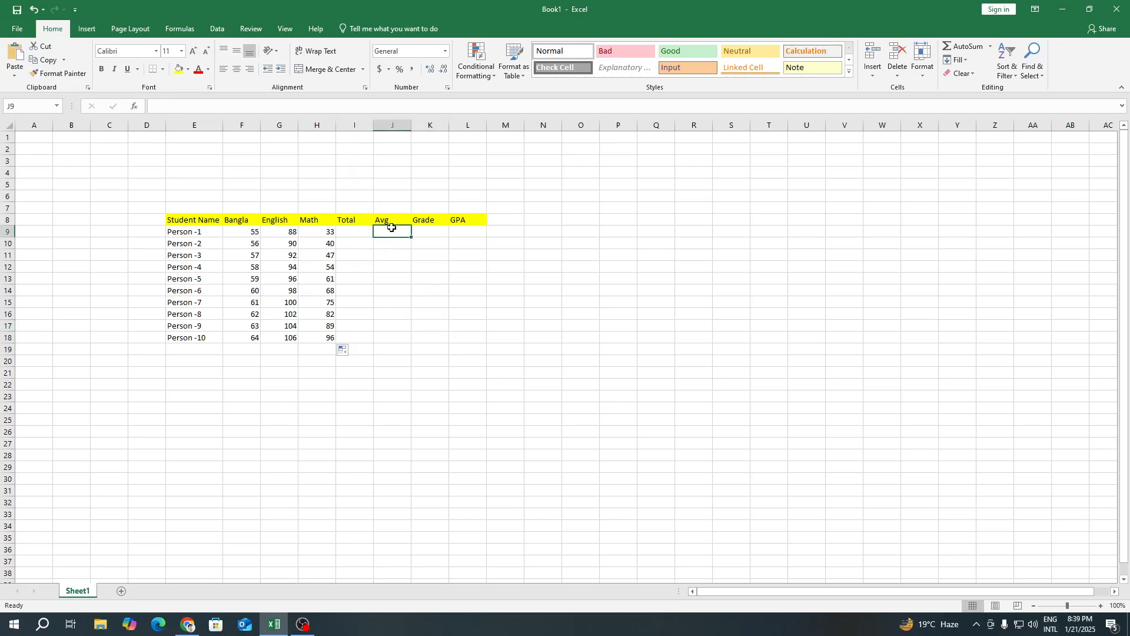
type("=")
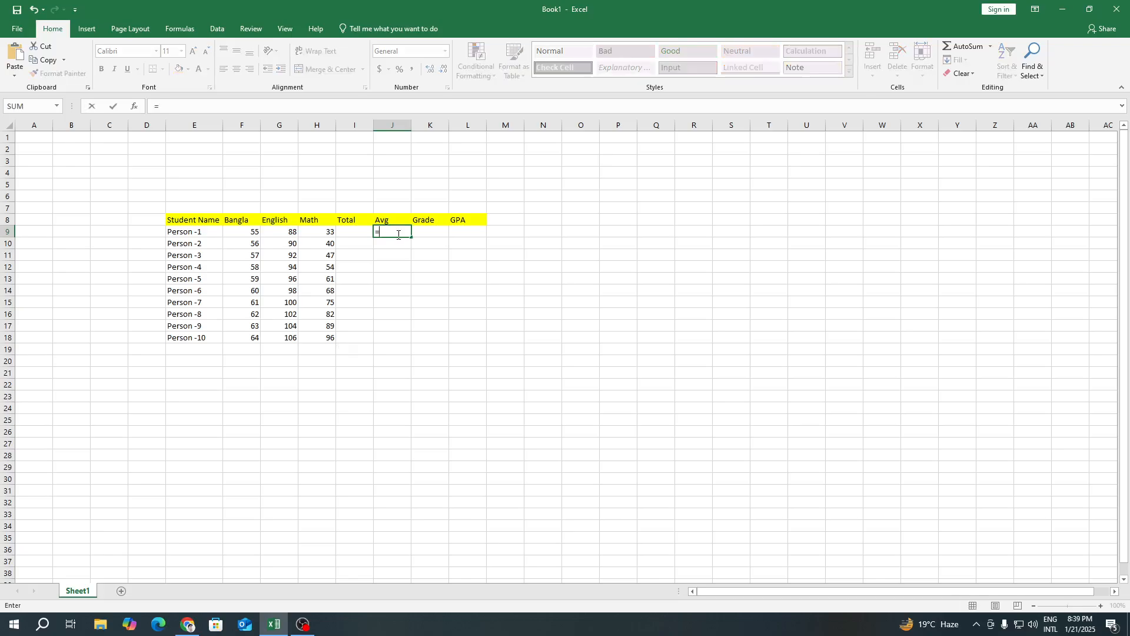
type("av")
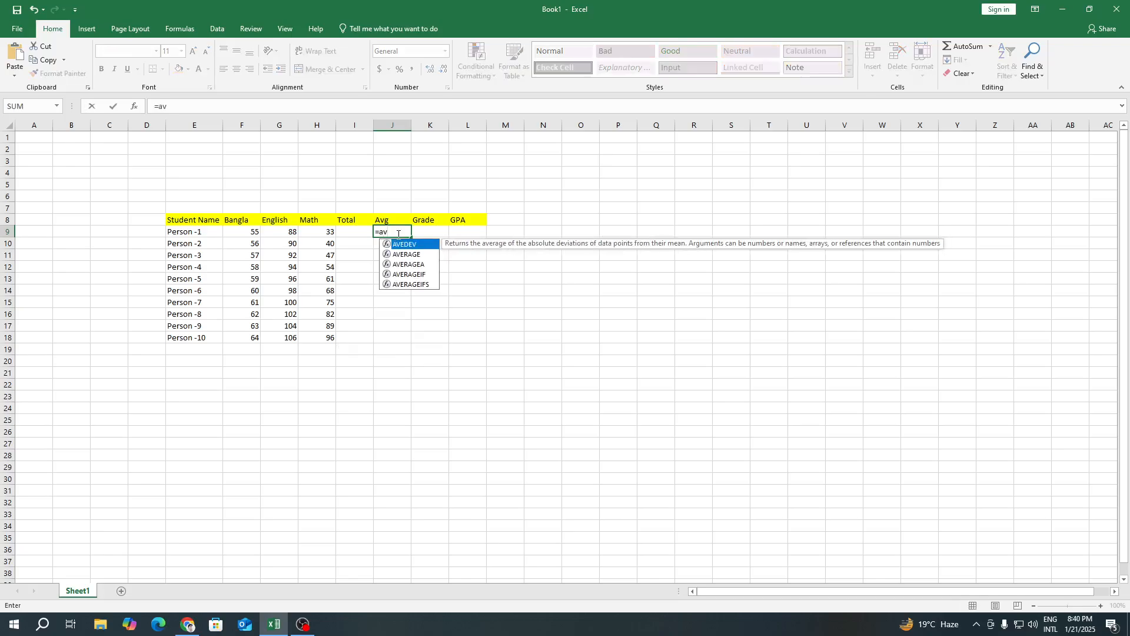
double_click(406, 255)
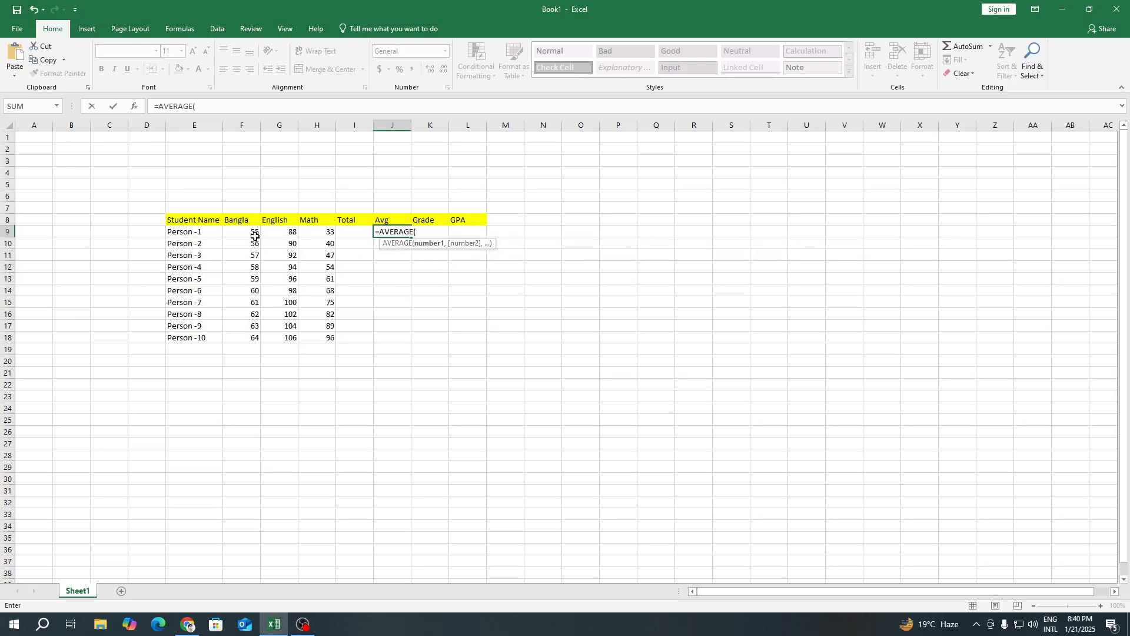
left_click_drag(249, 232, 311, 230)
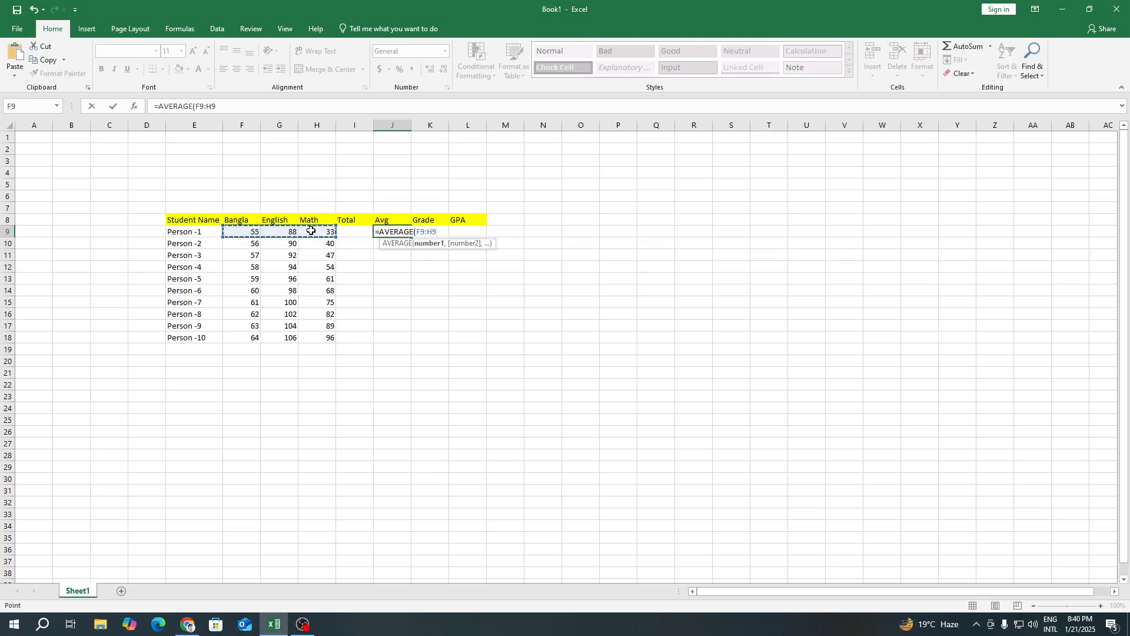
key("Return")
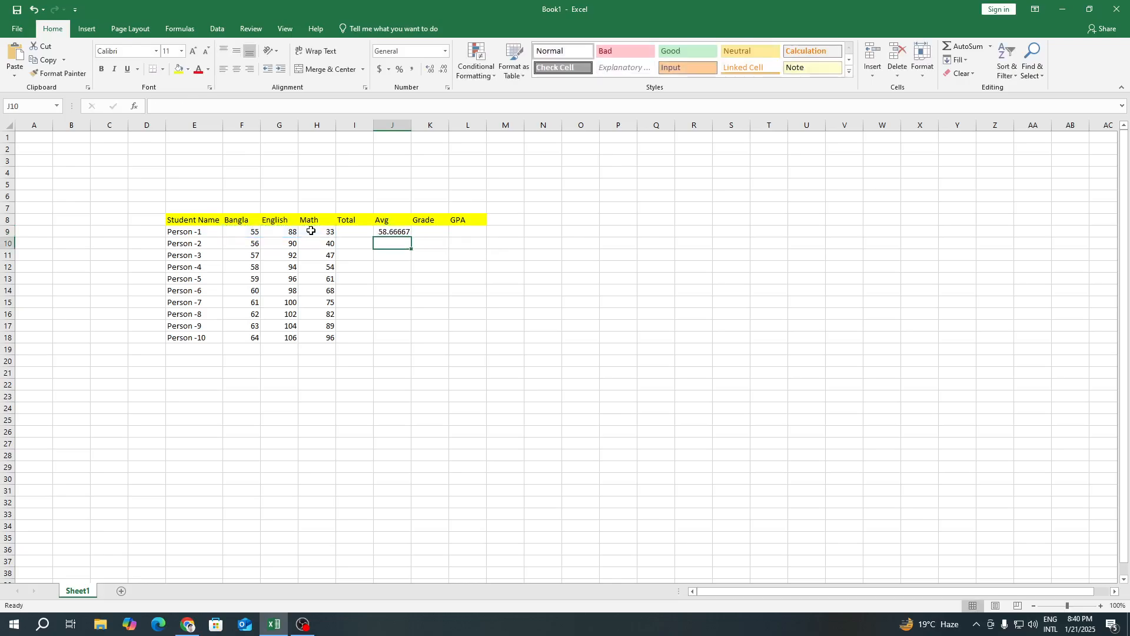
- Copy the average formula from J9 down to J18 for the remaining students
left_click(396, 230)
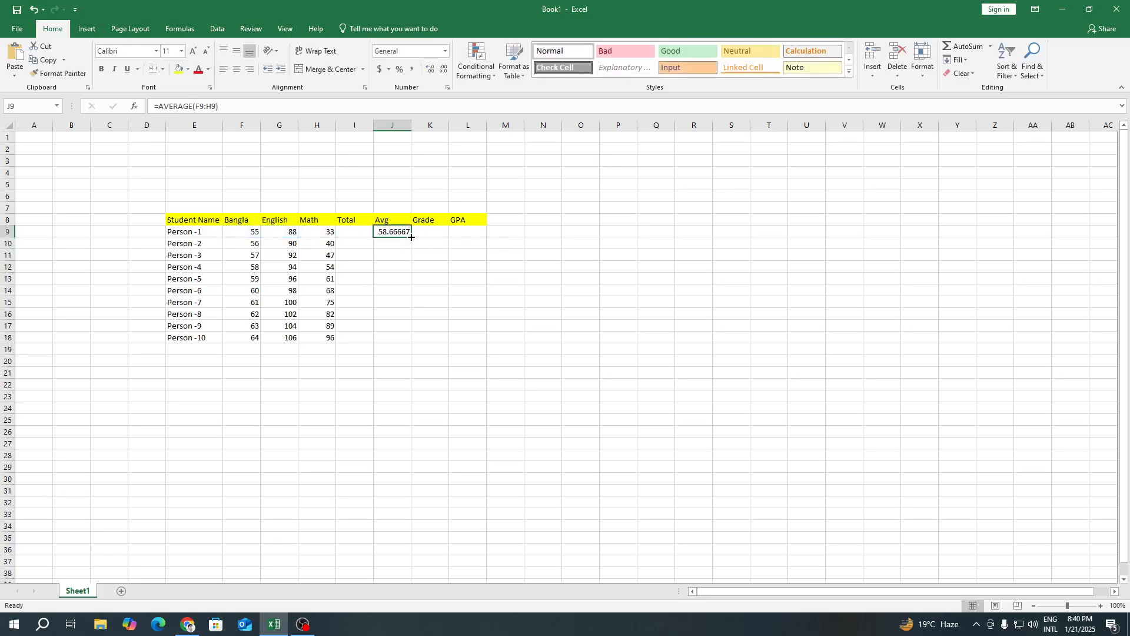
left_click(399, 255)
left_click(397, 233)
left_click_drag(413, 237, 412, 341)
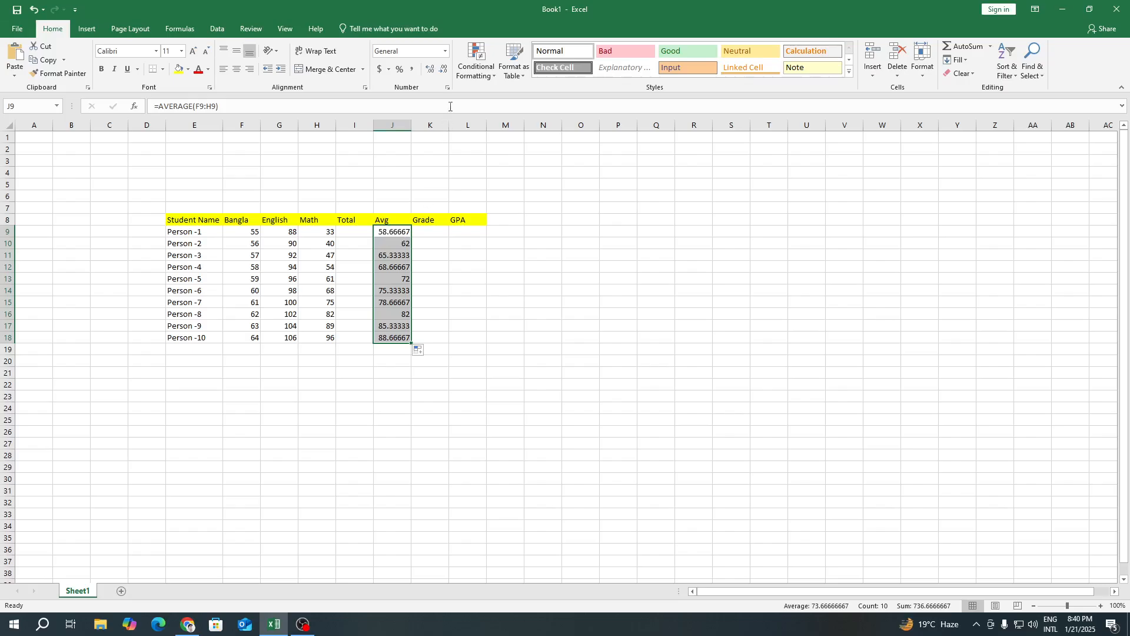
- Format the average cells J9:J18 to show two decimal places
left_click(444, 70)
left_click(444, 70)
left_click(444, 69)
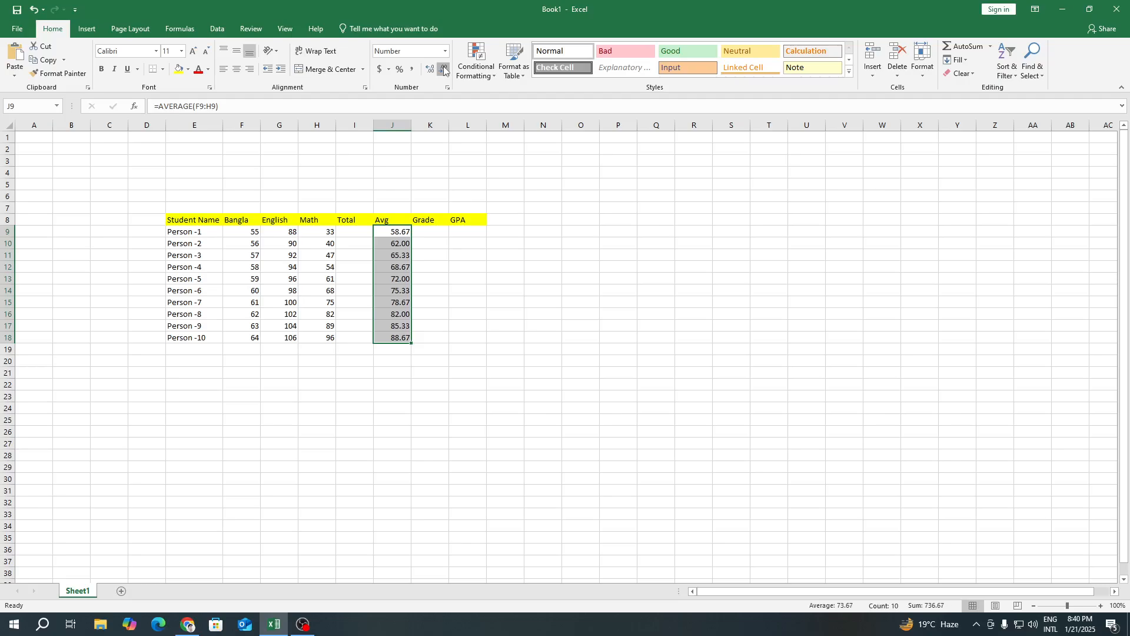
left_click(444, 69)
left_click(429, 69)
left_click(428, 233)
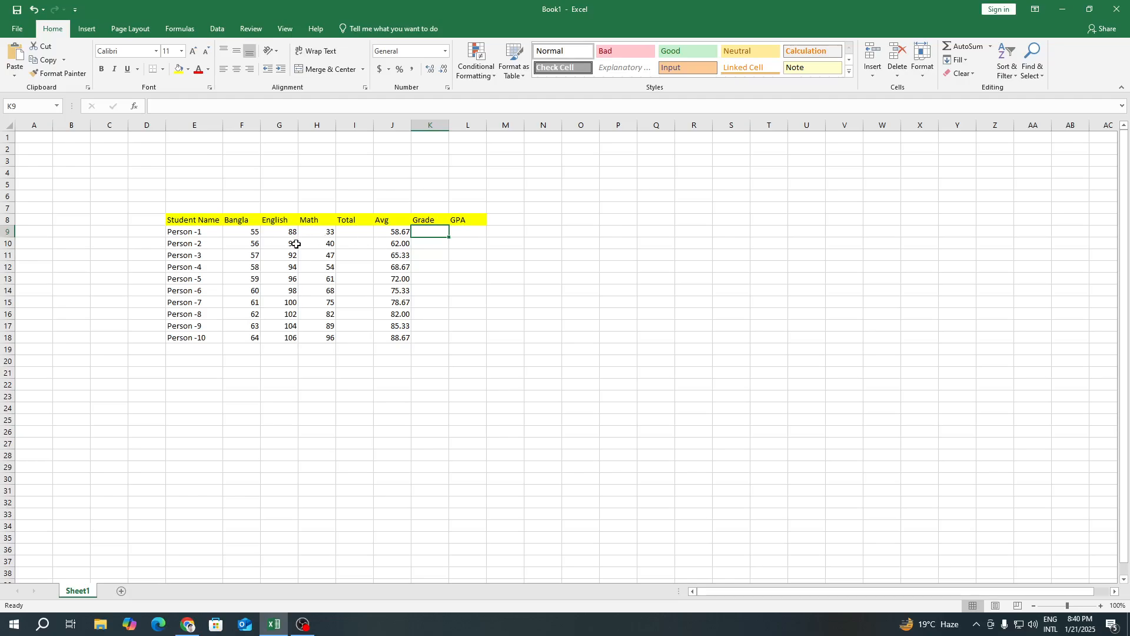
left_click(393, 234)
left_click_drag(393, 234, 396, 336)
left_click(437, 326)
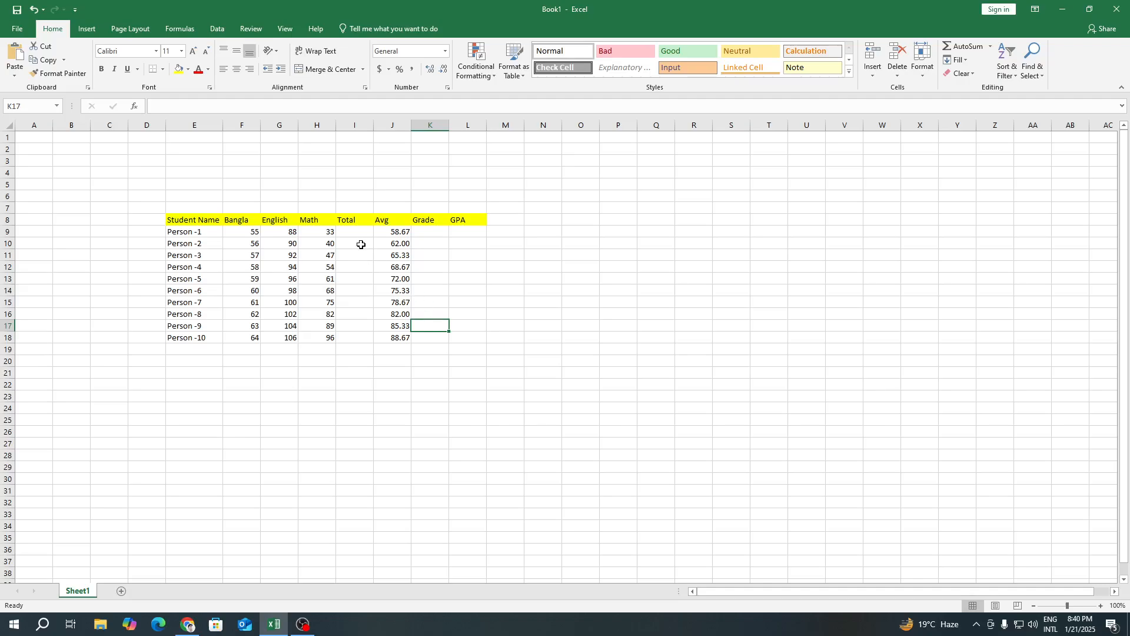
left_click(356, 236)
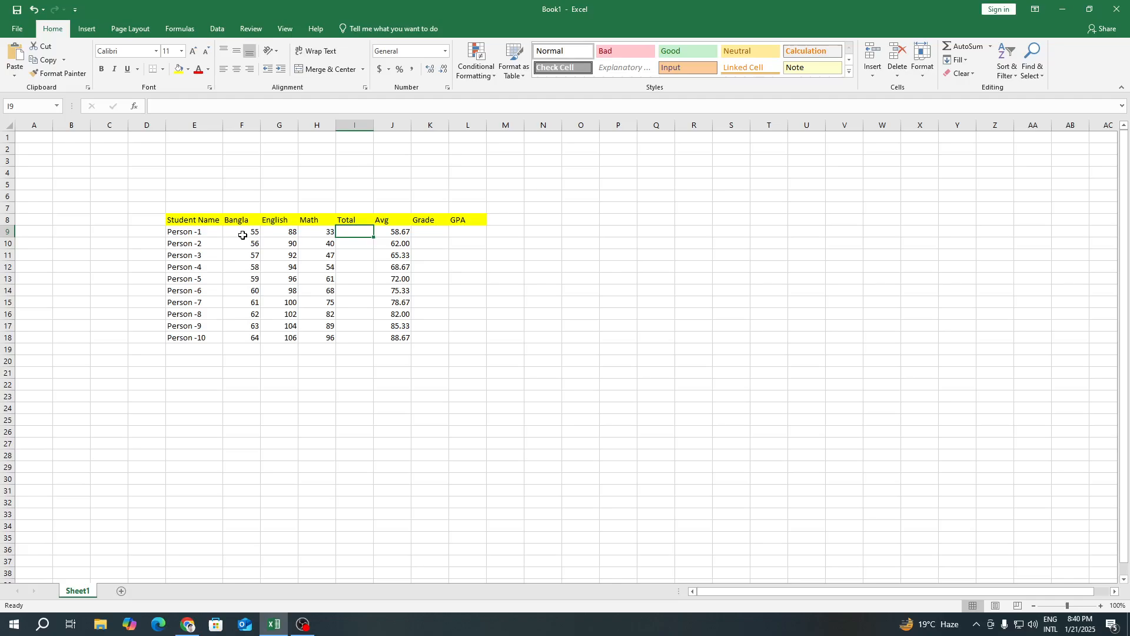
left_click_drag(242, 233, 323, 232)
left_click(356, 232)
left_click_drag(252, 232, 313, 234)
left_click(353, 233)
left_click(396, 233)
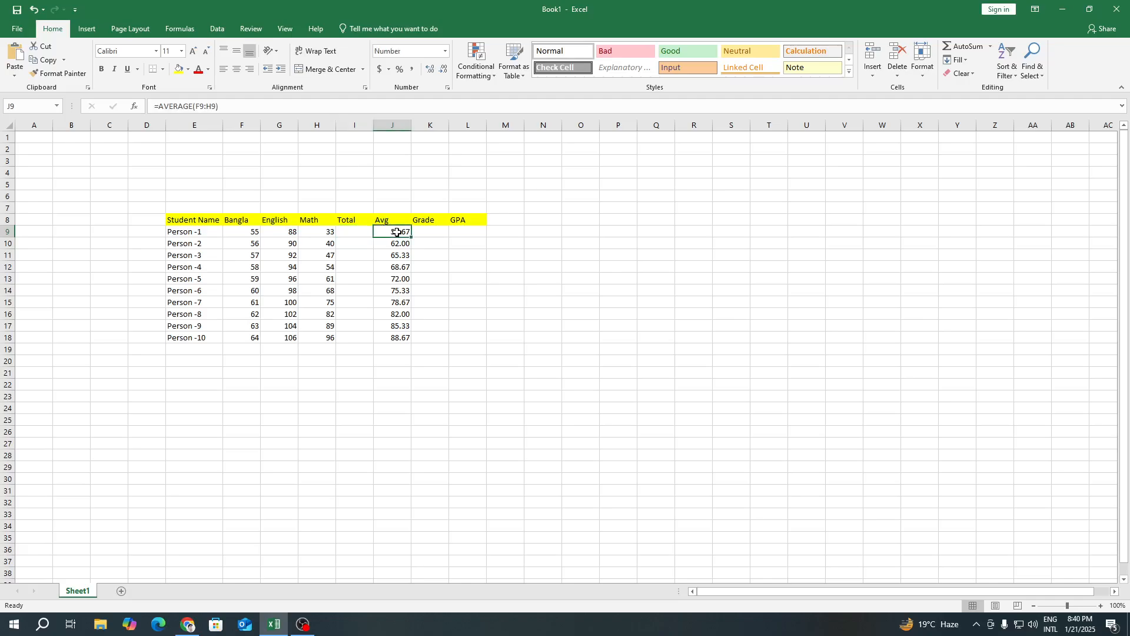
- Clear the average formulas from J9:J18 in the Avg column
left_click_drag(397, 232, 401, 339)
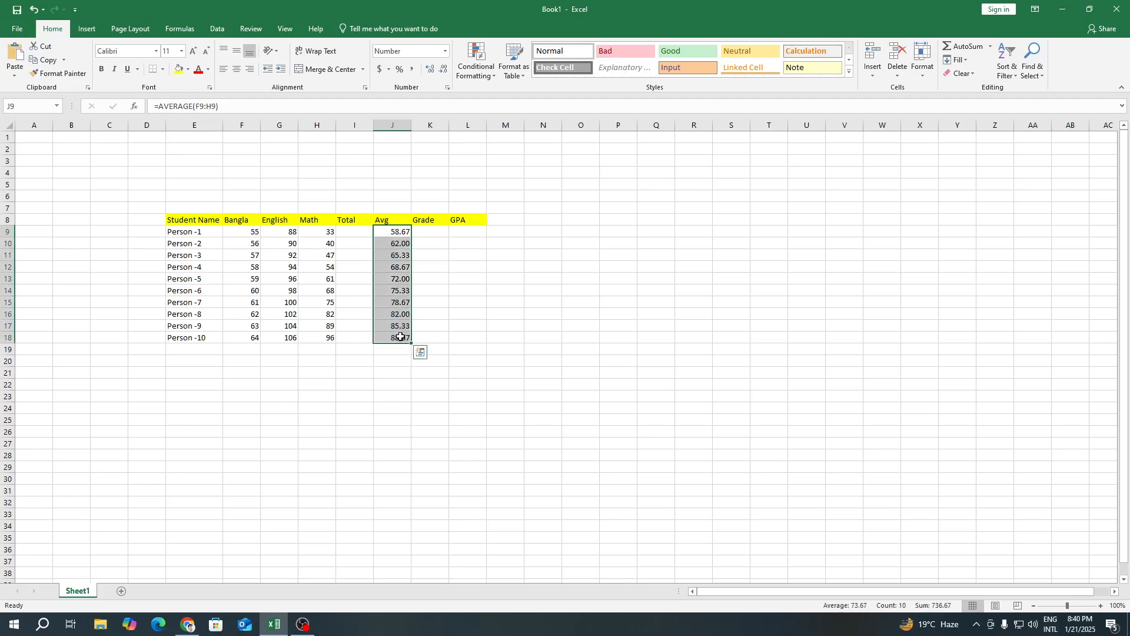
key("Delete")
left_click(460, 300)
left_click(394, 231)
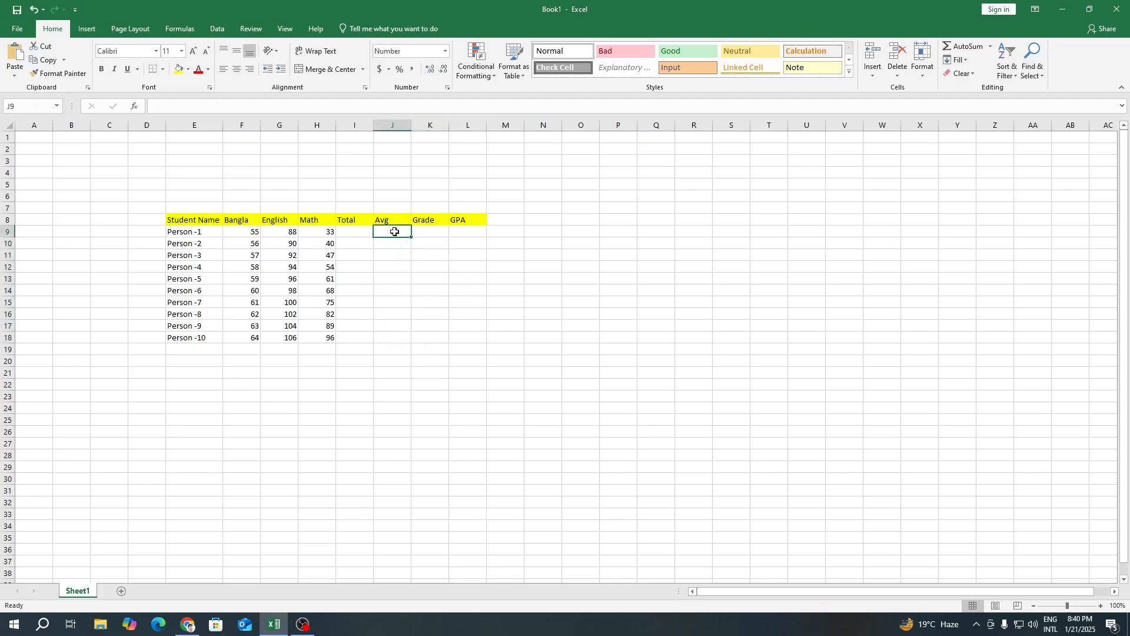
- Enter the formula =SUM(F9:H9) in I9 to total the first student's marks
left_click(346, 232)
type("=sum")
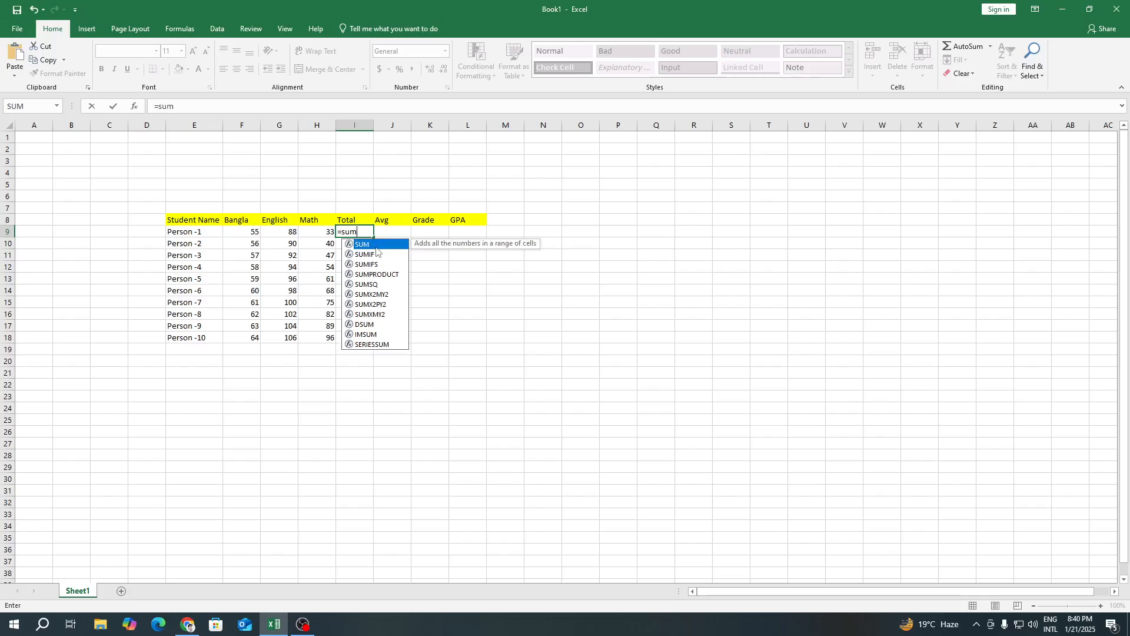
key("Return")
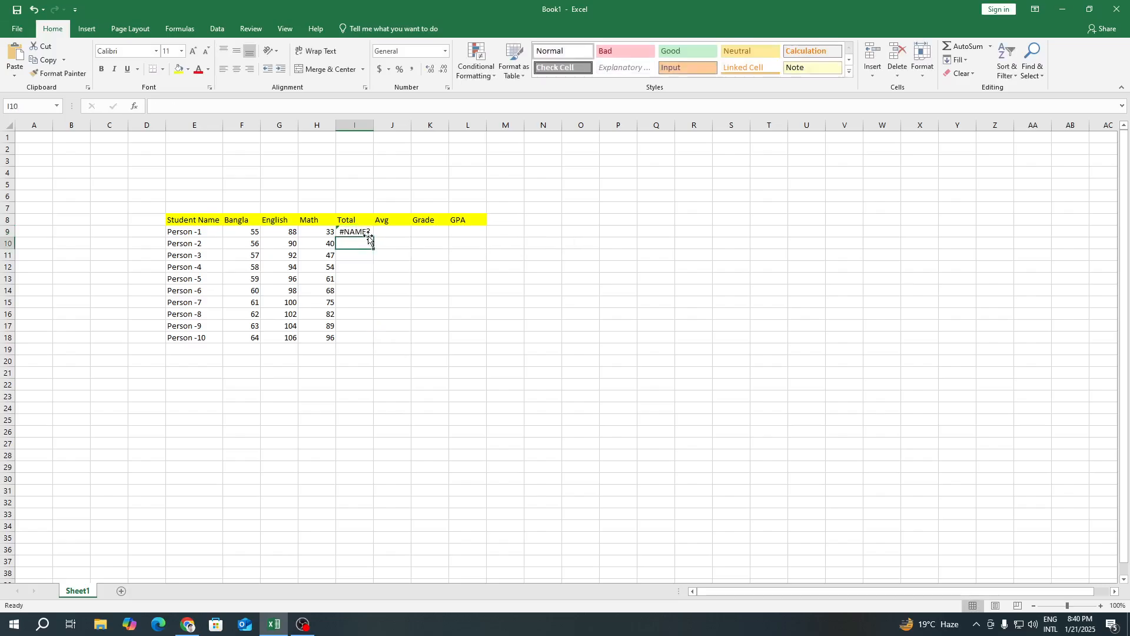
double_click(367, 233)
key("BackSpace")
key("BackSpace")
key("BackSpace")
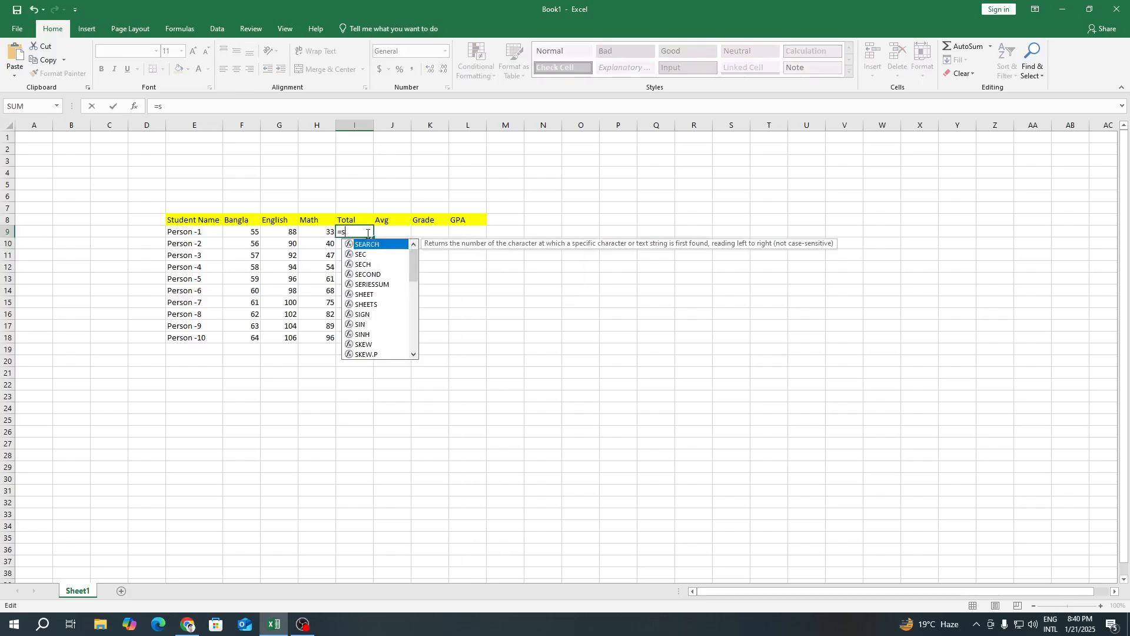
type("su")
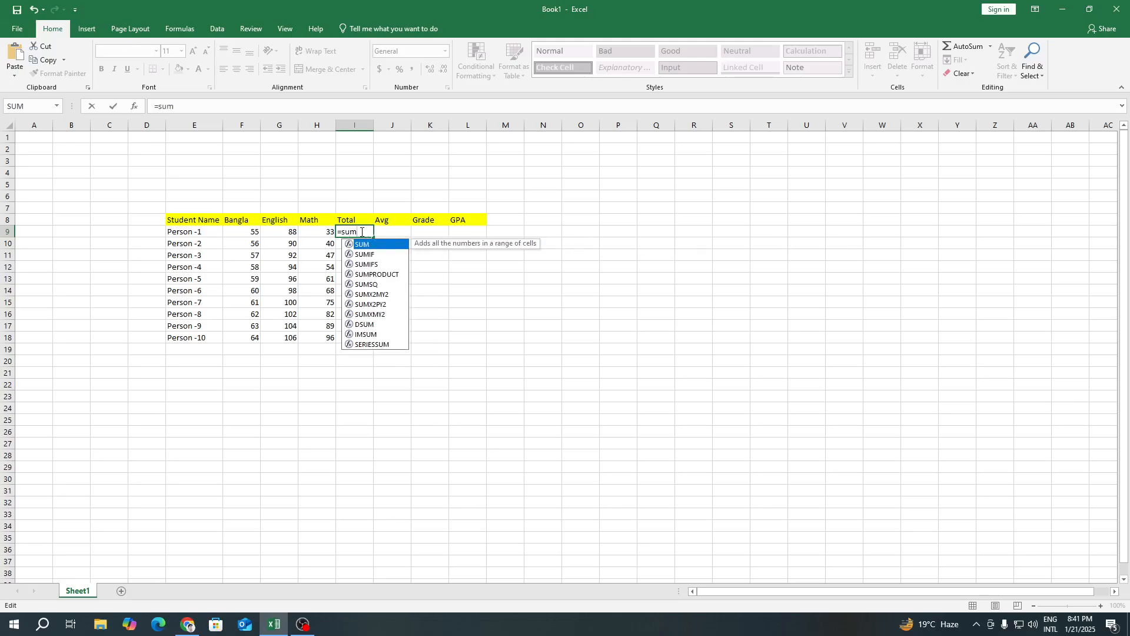
type("m")
double_click(369, 245)
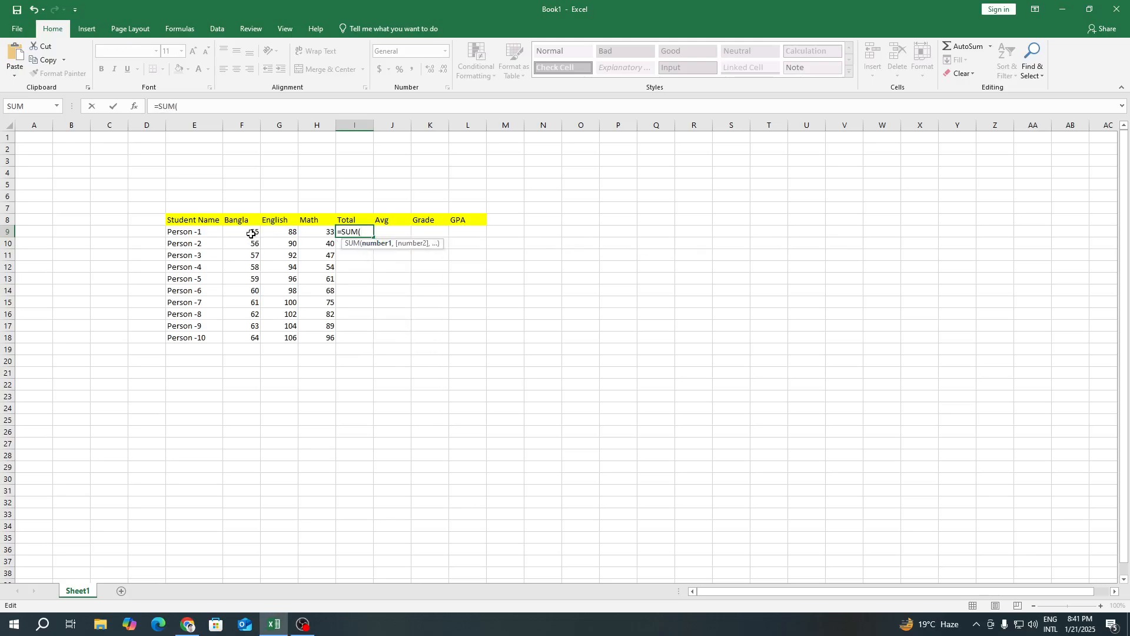
left_click_drag(250, 233, 310, 234)
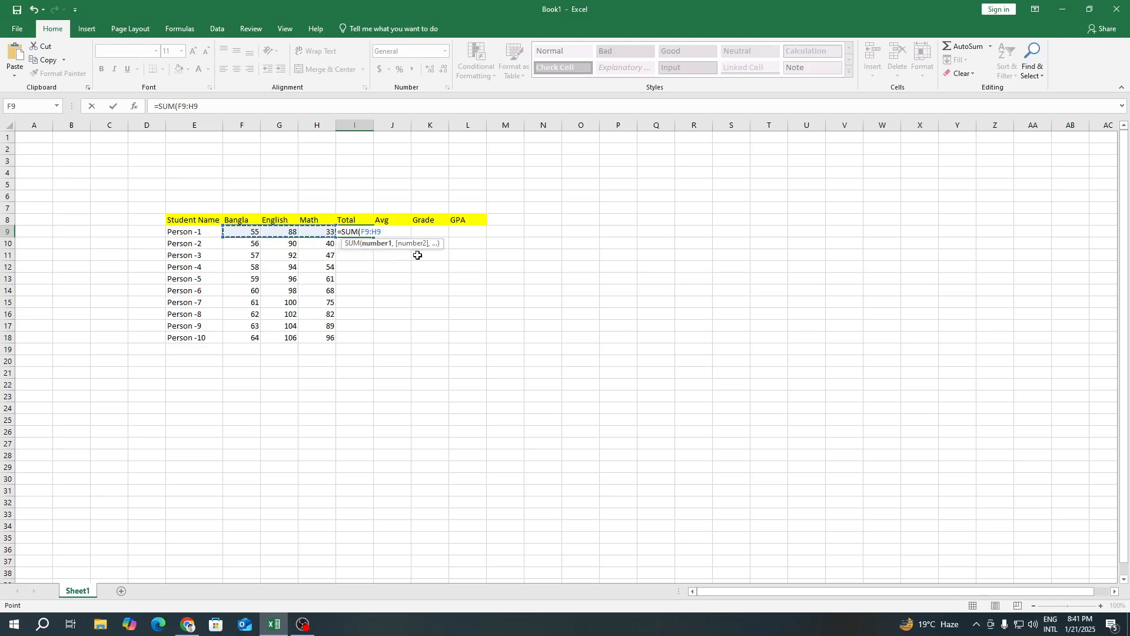
type(")")
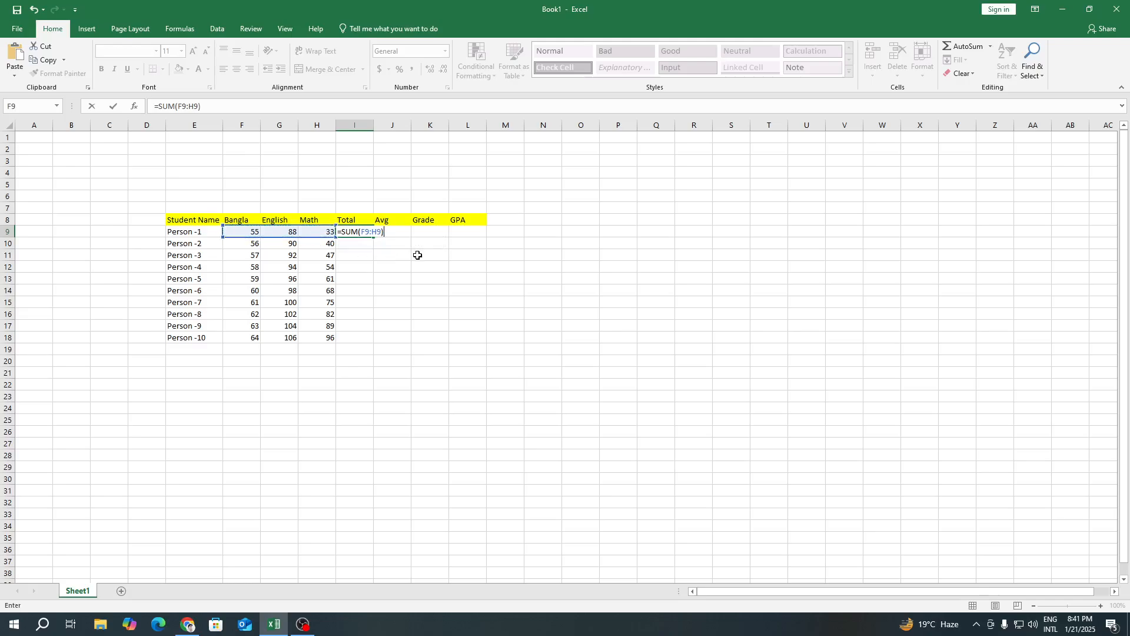
key("Return")
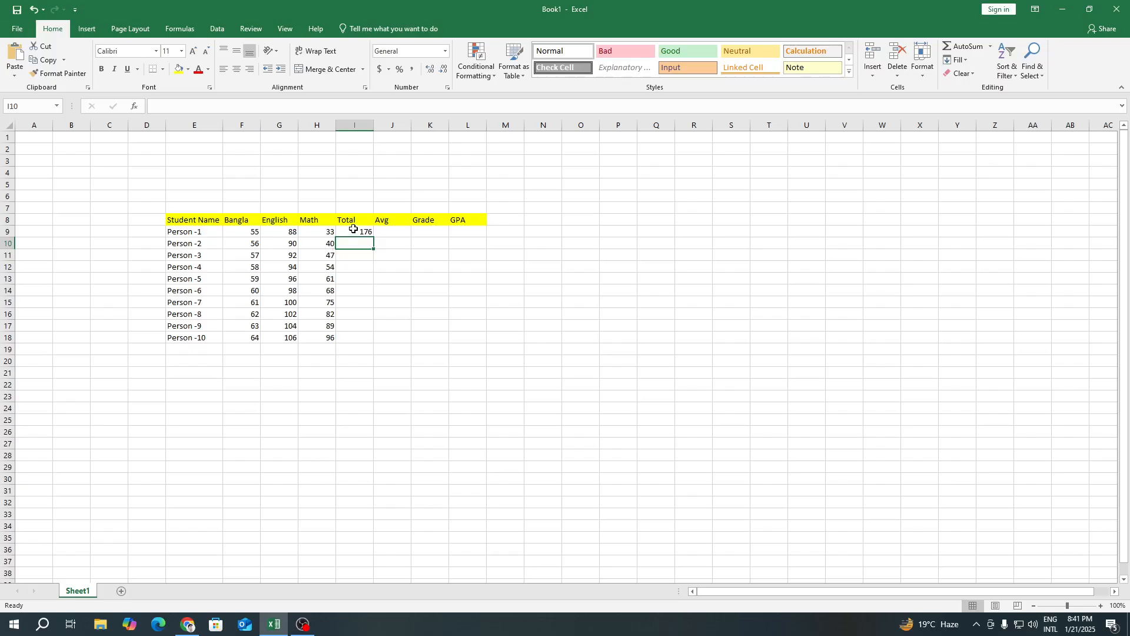
- Copy the total formula from I9 down to I18 for the remaining students
left_click(353, 232)
left_click_drag(373, 236, 379, 342)
left_click(429, 332)
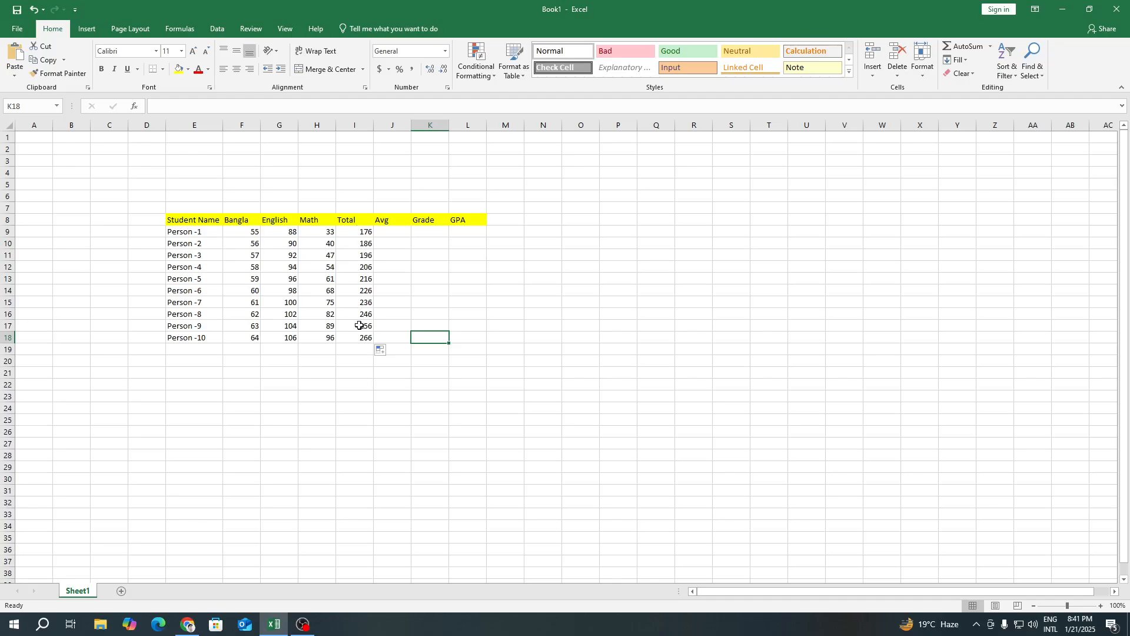
left_click(397, 233)
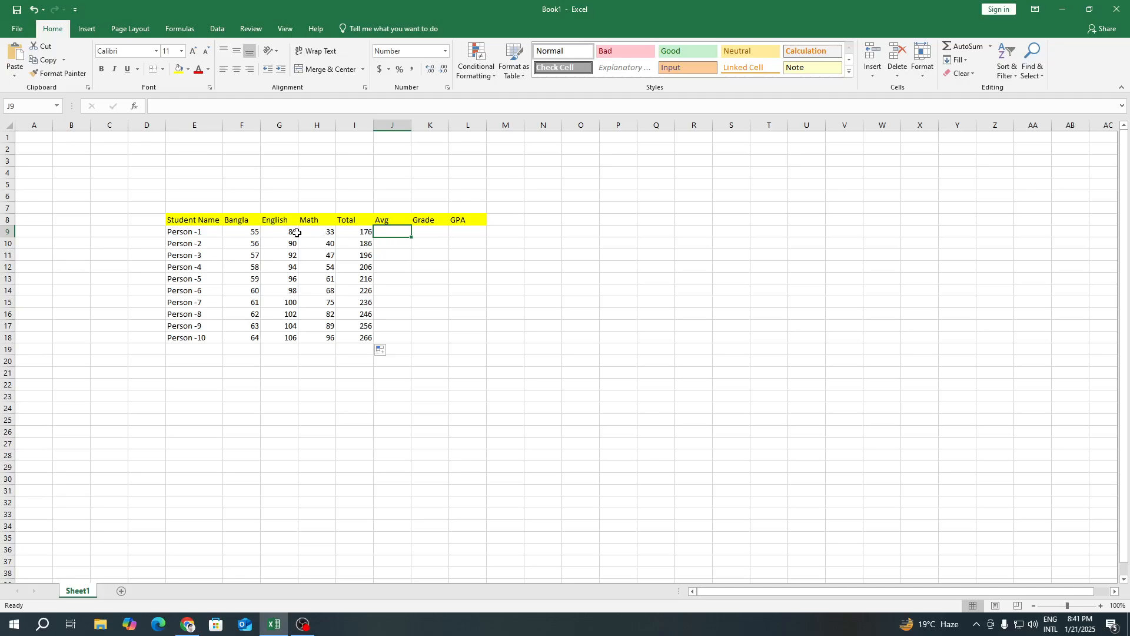
left_click_drag(359, 231, 364, 337)
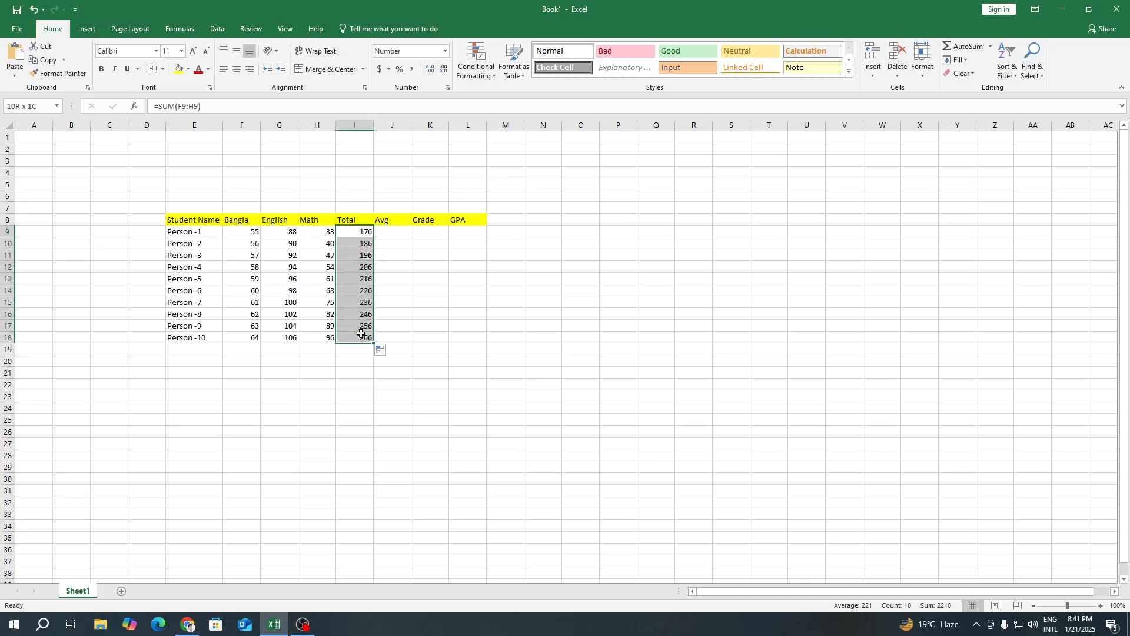
left_click(417, 301)
left_click_drag(255, 233, 320, 233)
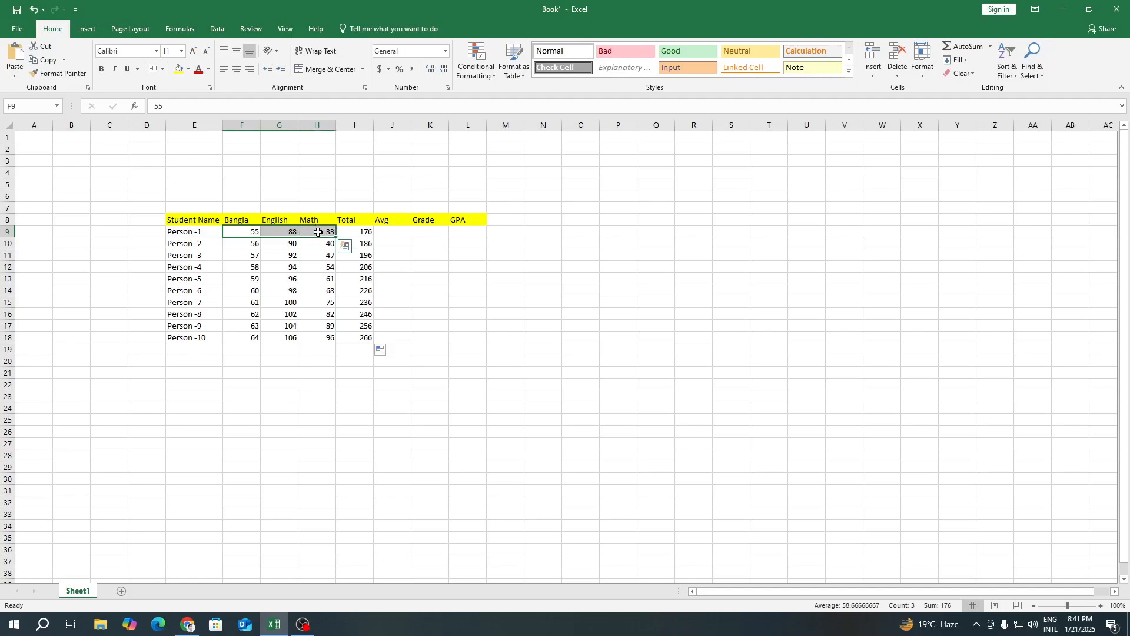
left_click(389, 234)
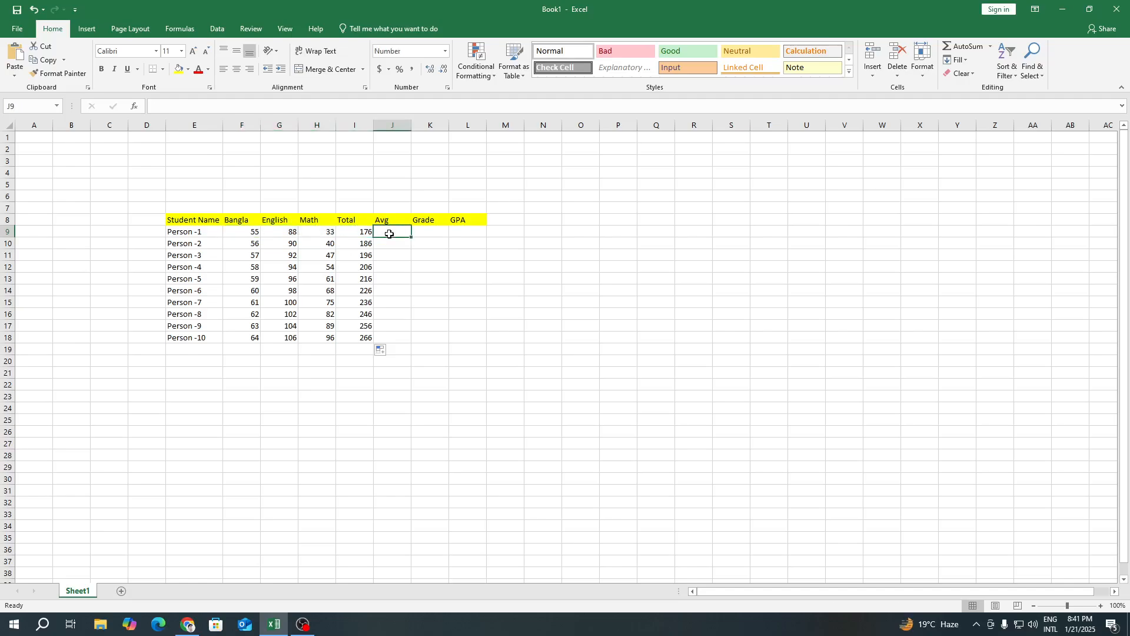
- Enter the formula =SUM(I9/3) in J9 to calculate the first student's average from the total
type("=")
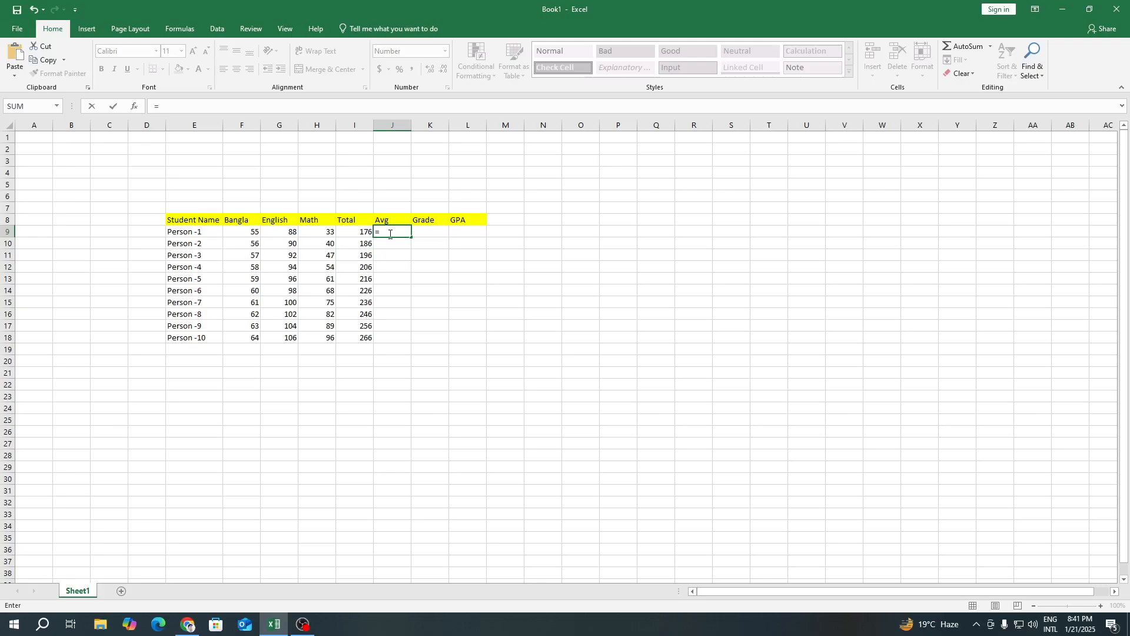
type("s")
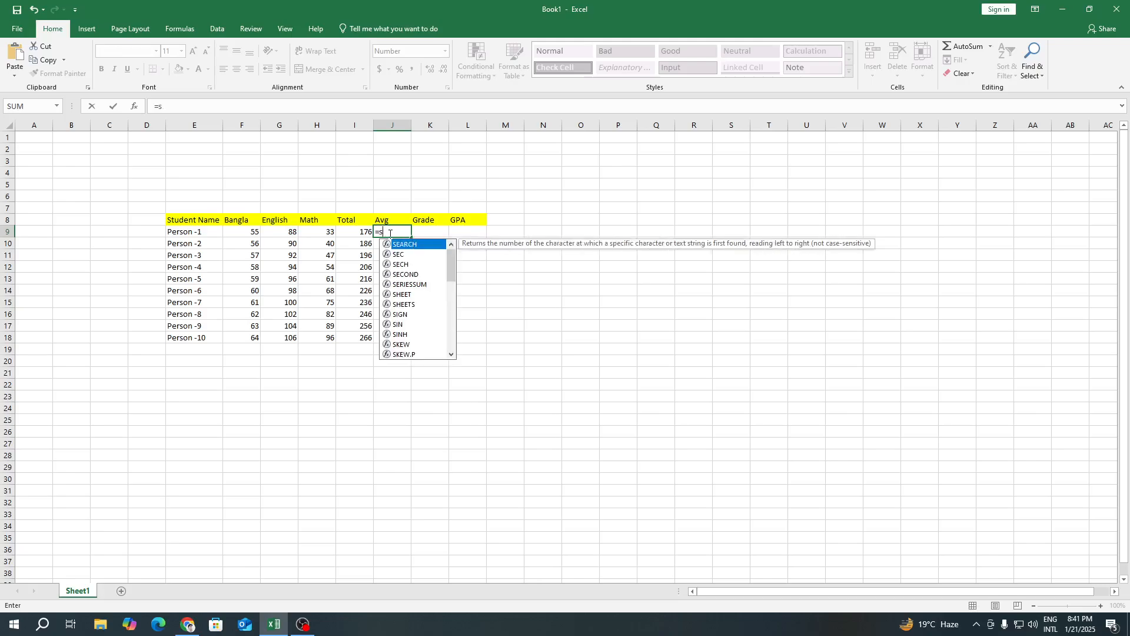
type("um")
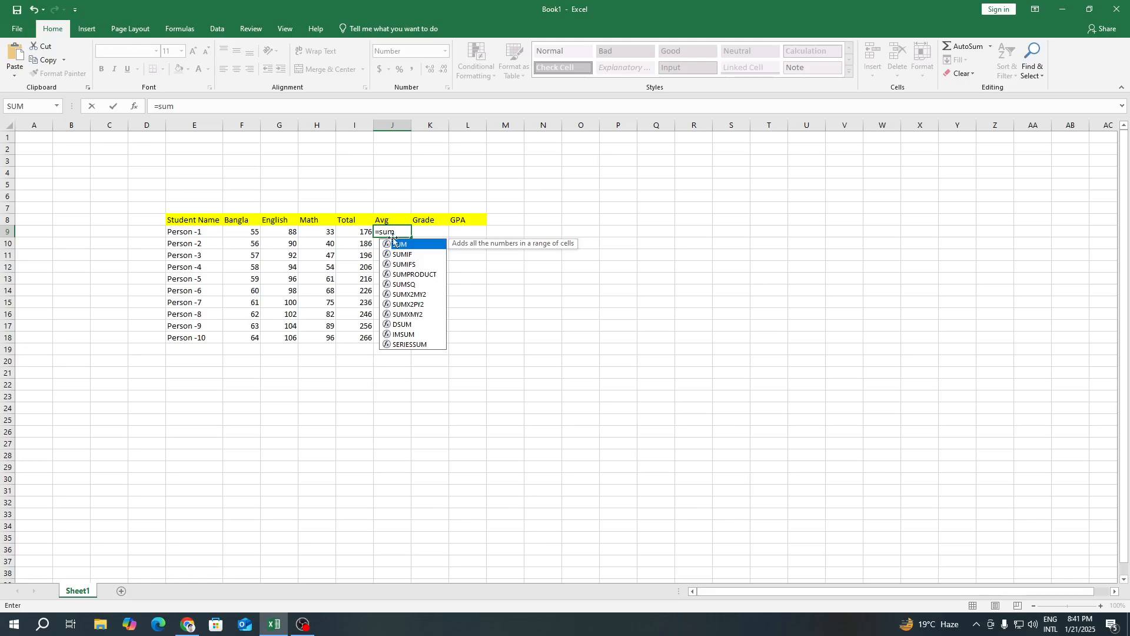
double_click(405, 245)
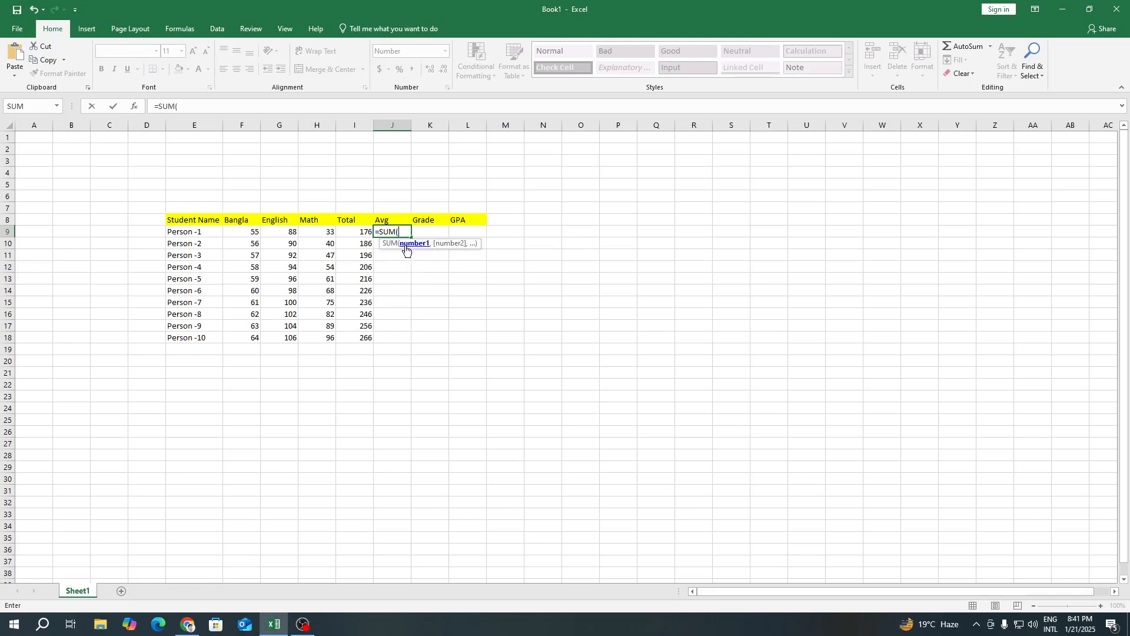
left_click(364, 233)
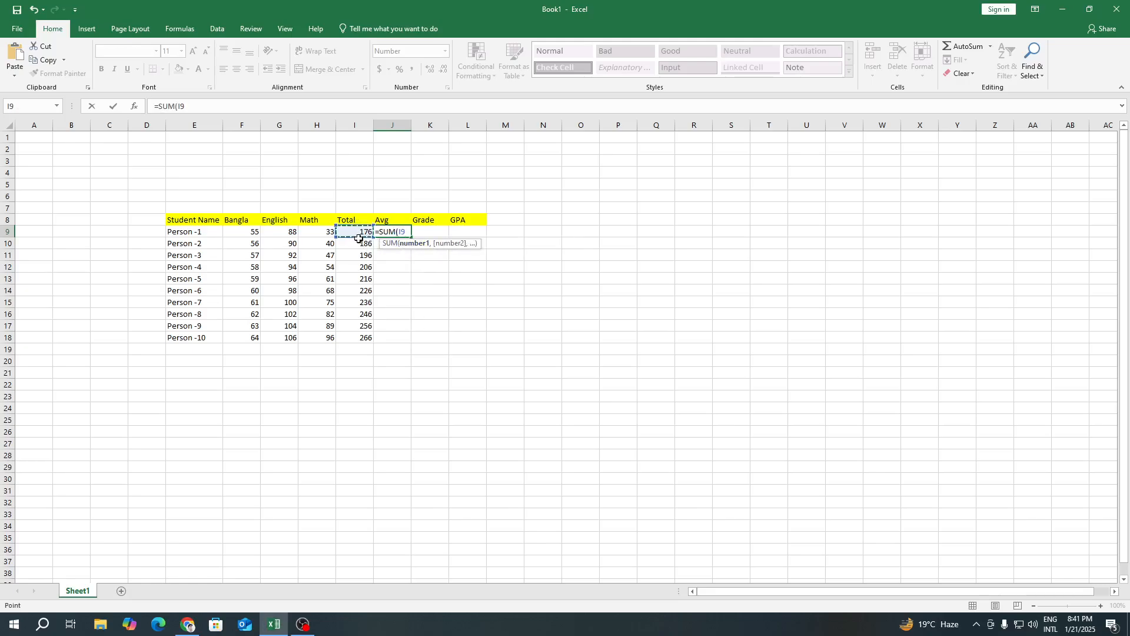
type("/3")
key("Return")
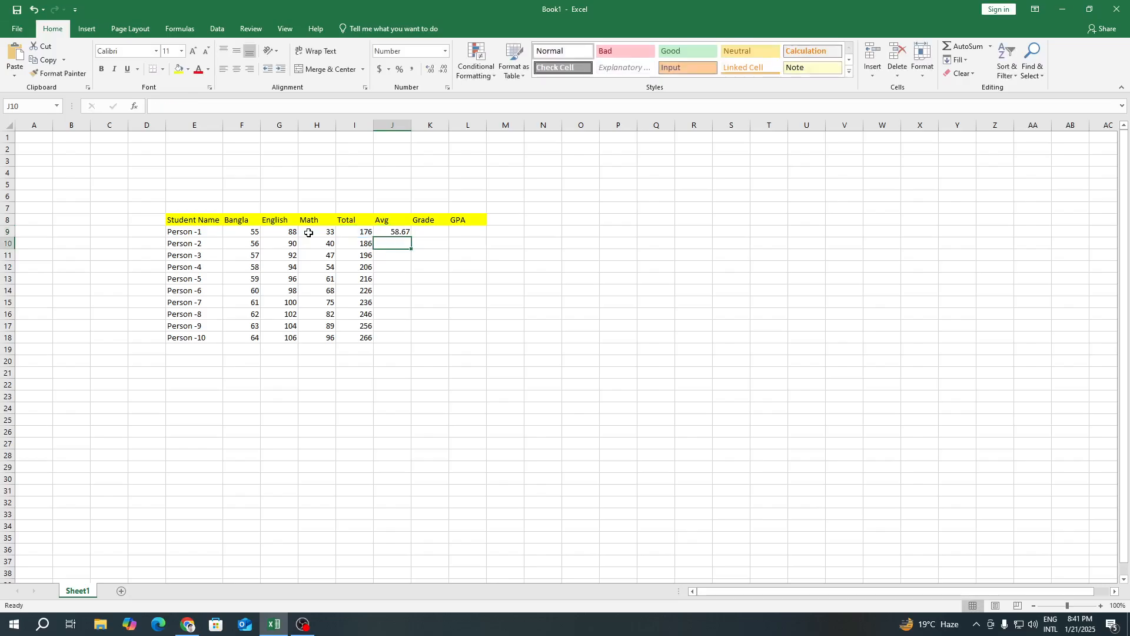
- Copy the average formula from J9 down to J18 for the remaining students
left_click(393, 230)
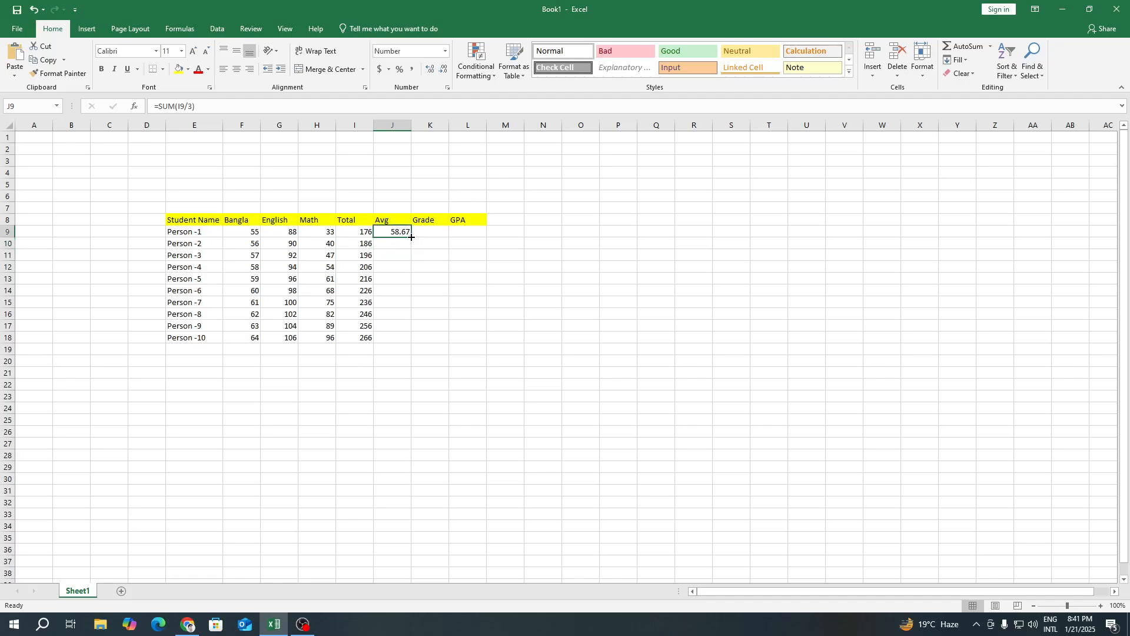
left_click_drag(410, 236, 411, 340)
left_click(472, 324)
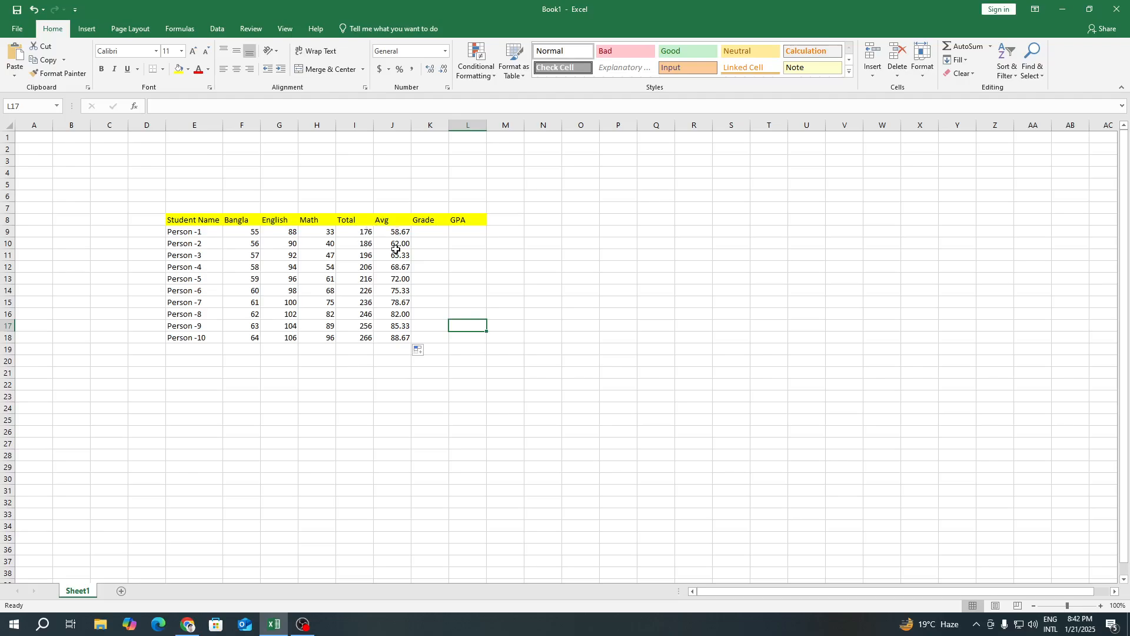
- Widen the Grade column K to about eight times the standard column width, with K9 selected
left_click(430, 233)
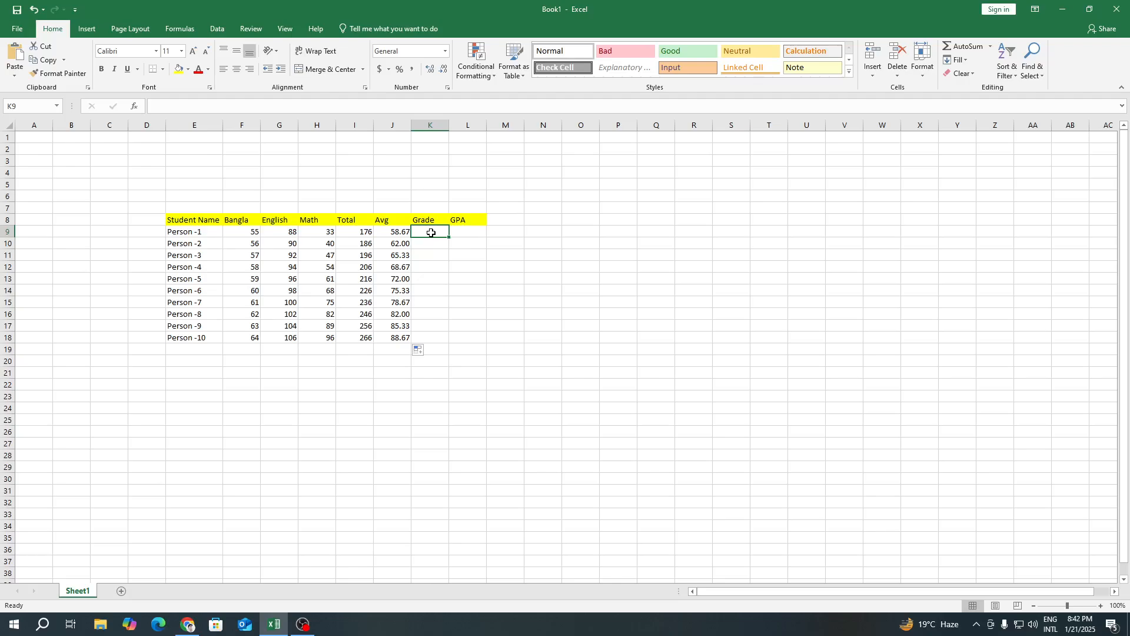
left_click(463, 232)
left_click(432, 232)
left_click_drag(449, 125, 713, 124)
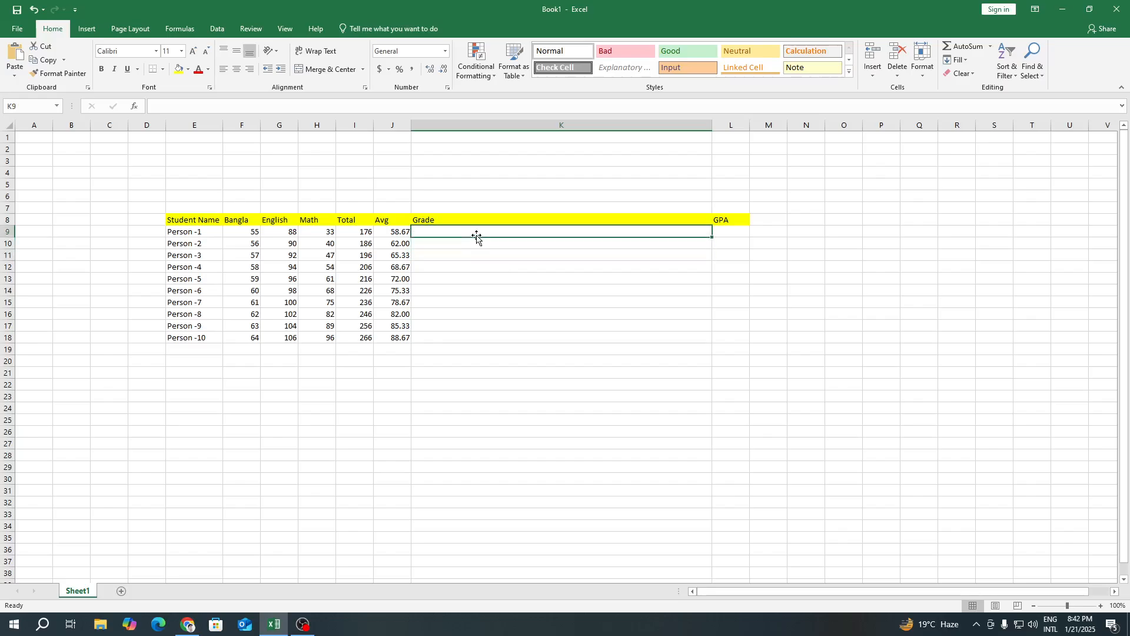
- Enter the formula =IF(J9>80,"A+") in K9 to grade the first student's average
type("=")
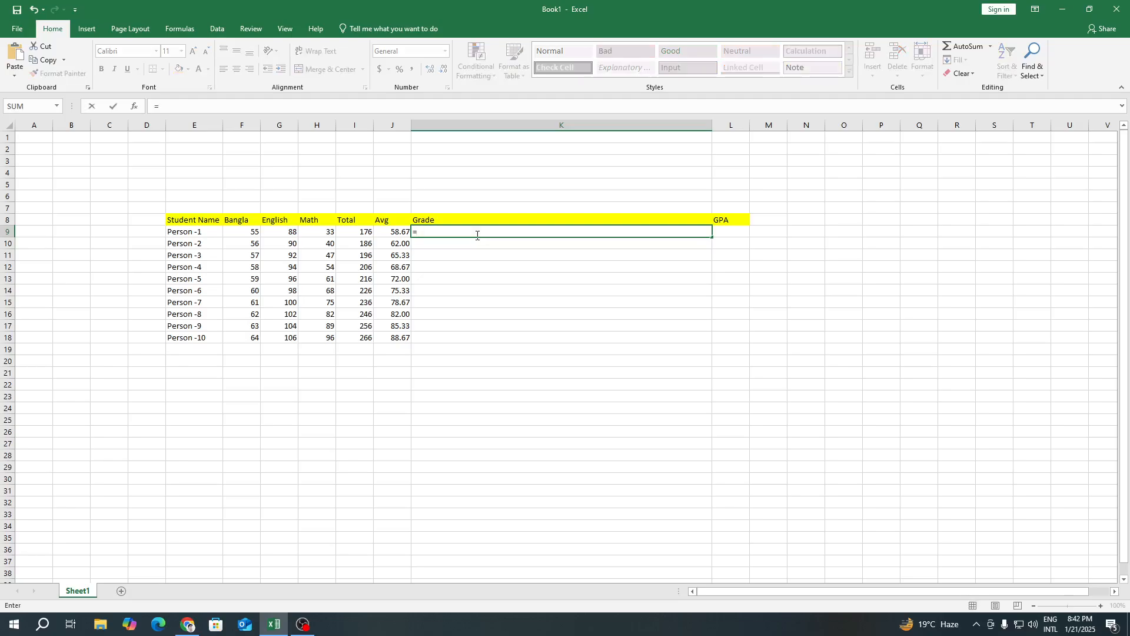
type("IF")
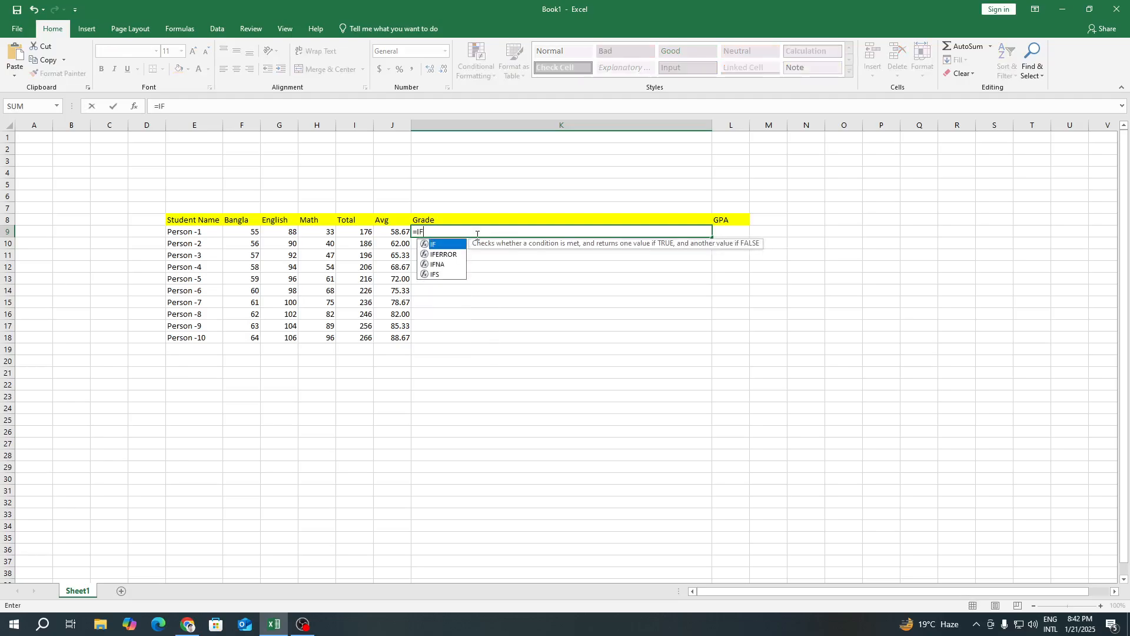
double_click(441, 244)
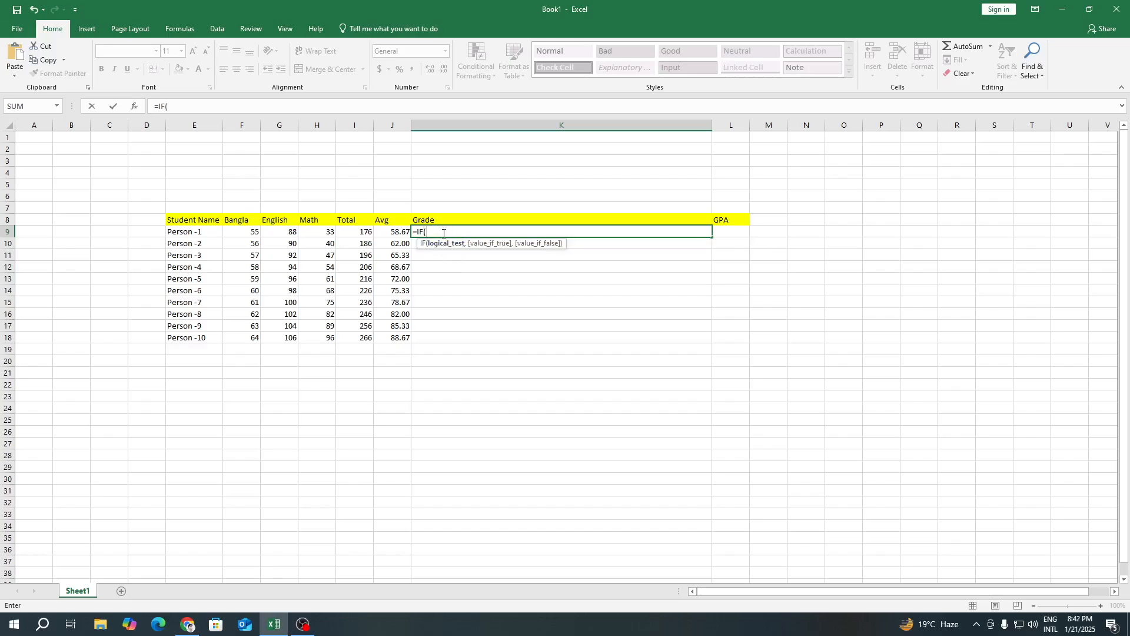
type(")")
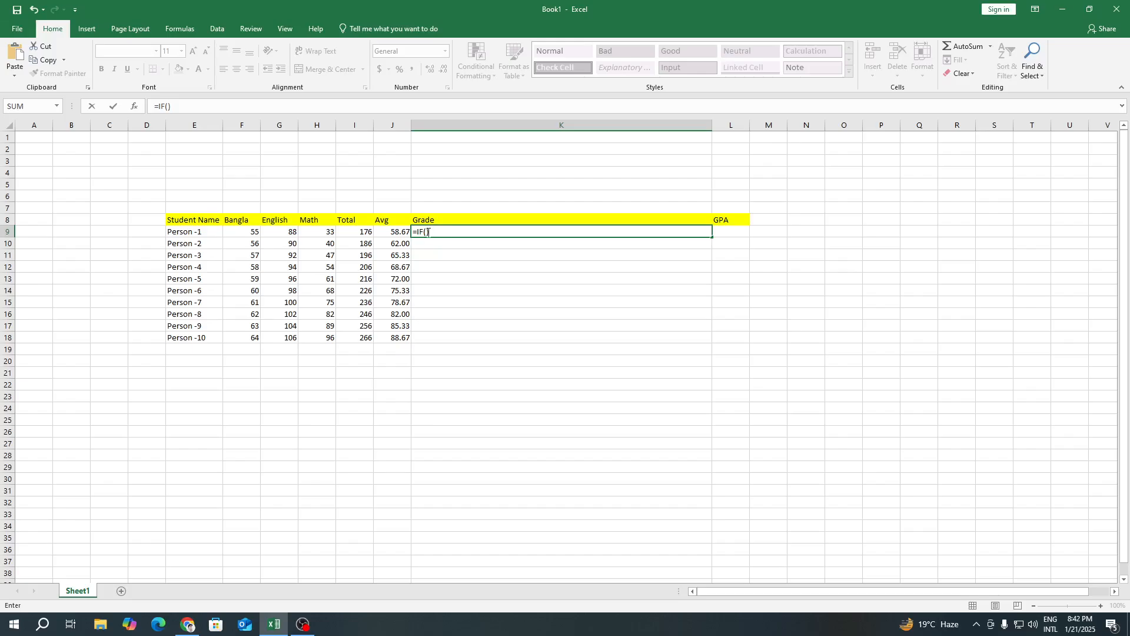
left_click(427, 231)
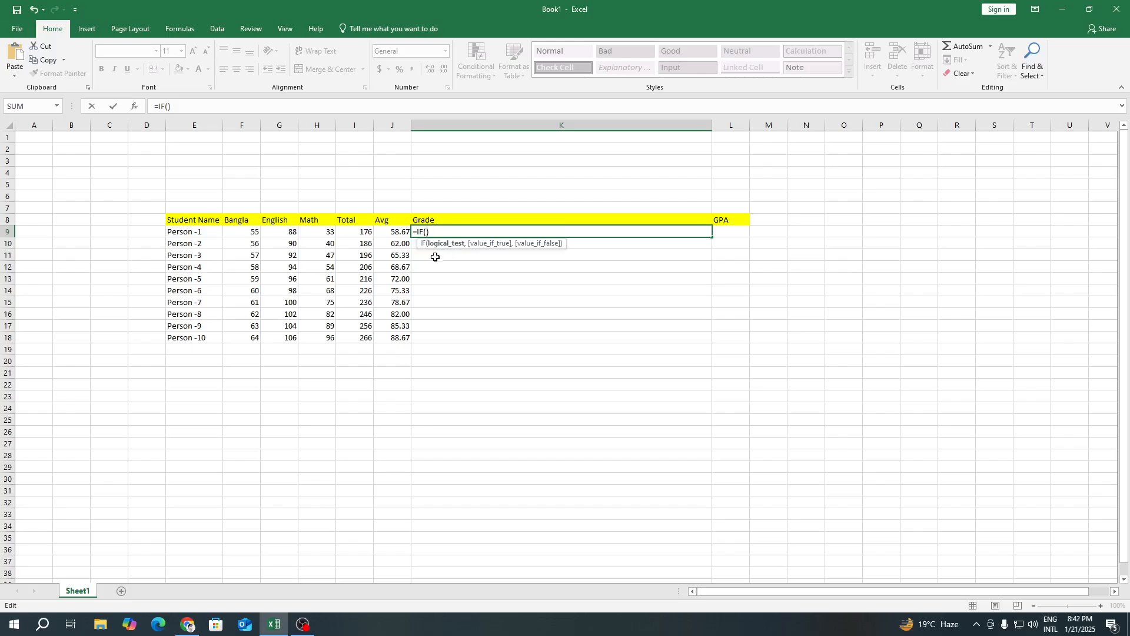
left_click(393, 234)
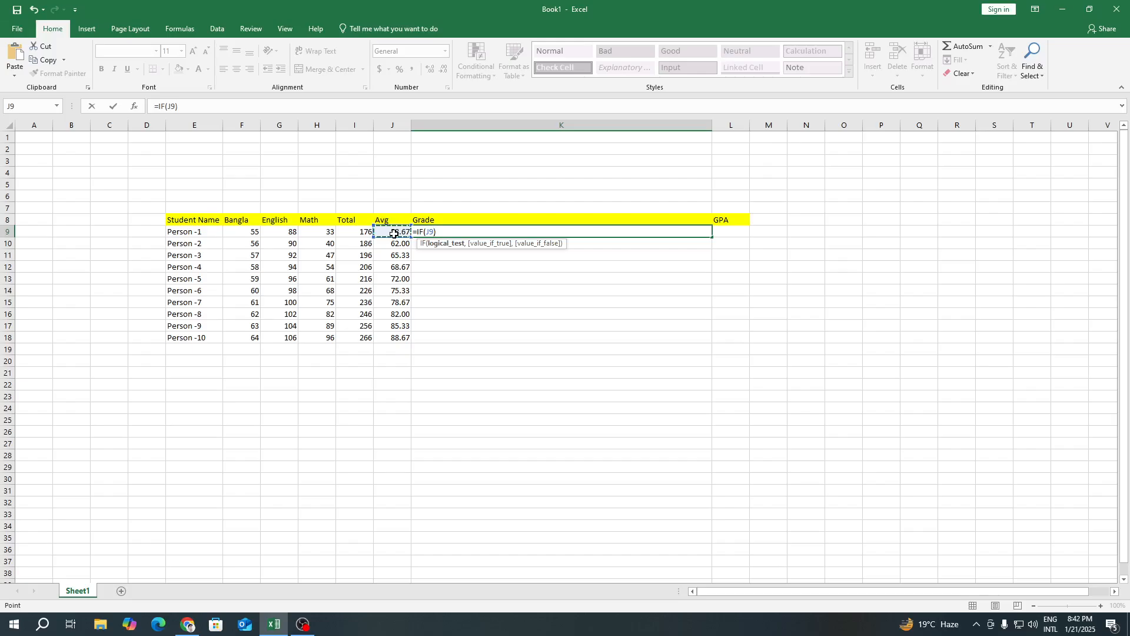
type(">80,")
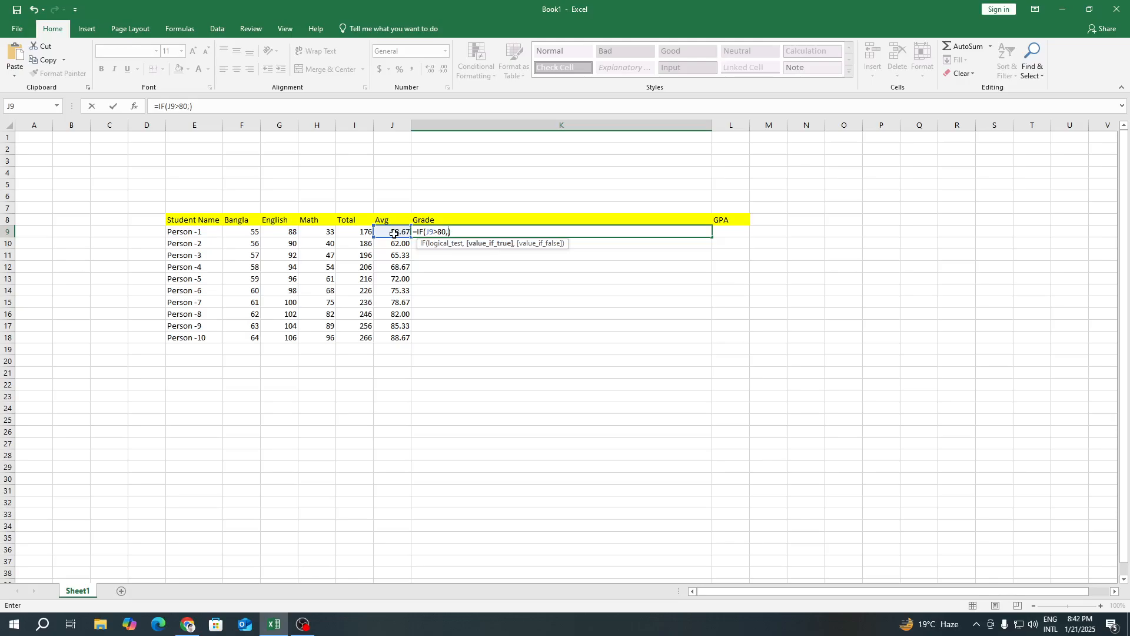
type("\"\"")
left_click(452, 230)
type("A+")
left_click(472, 233)
key("Return")
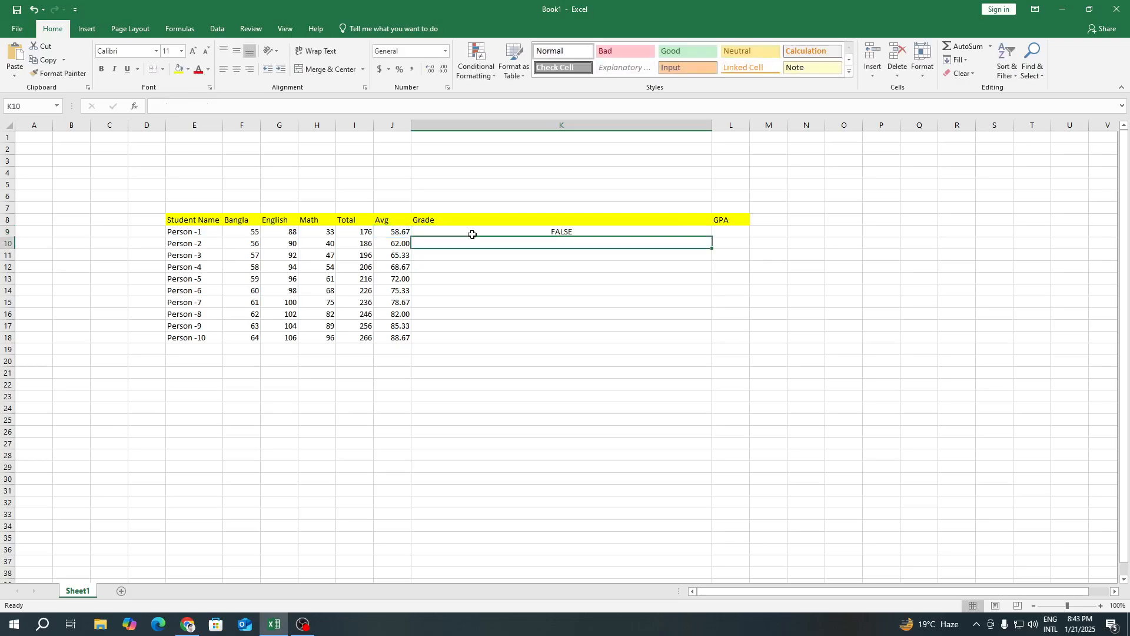
- Set the first student's Bangla mark in F9 to 88 and check the grade formula in K9
left_click(478, 232)
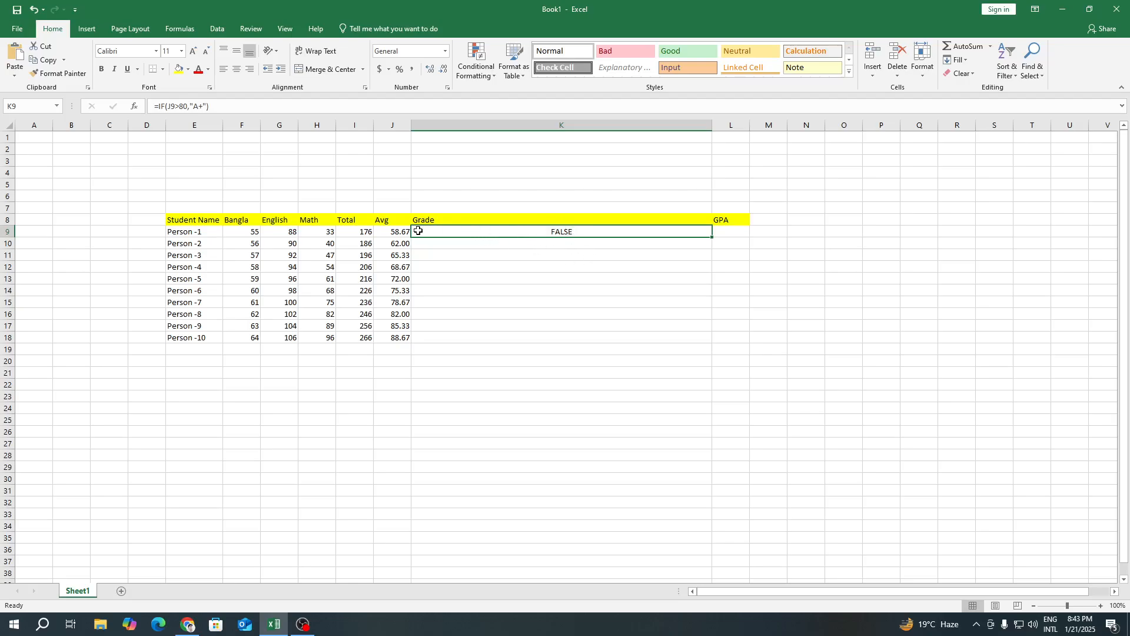
left_click(382, 234)
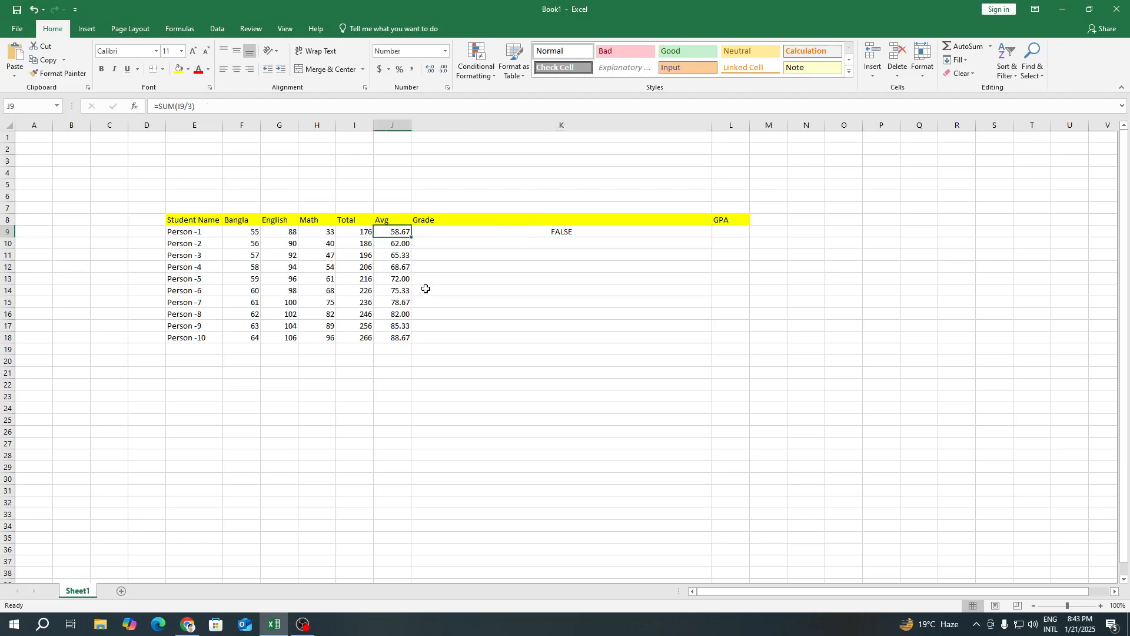
left_click(250, 233)
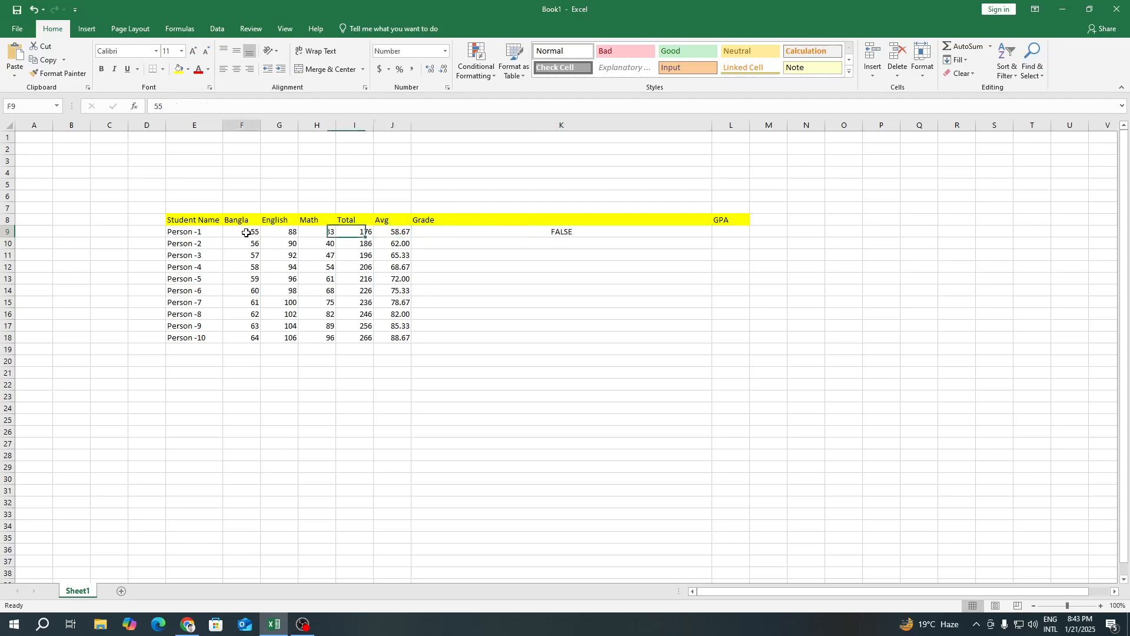
type("88")
key("Return")
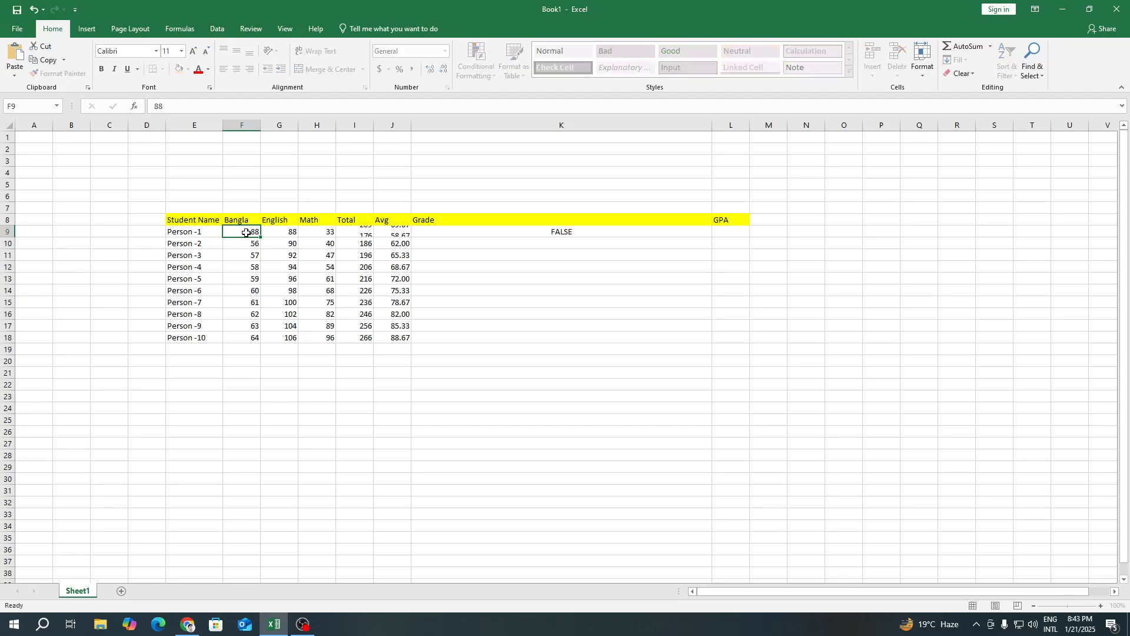
left_click(552, 234)
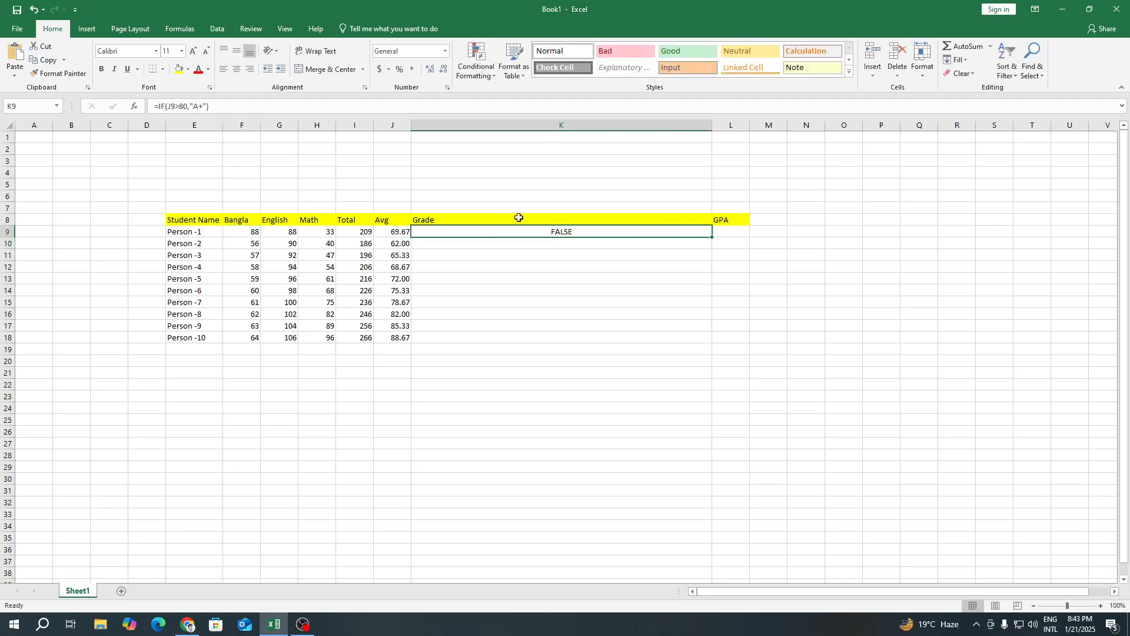
- Test the grade formula with Math marks of 88 and 70 in H9 for the first student
left_click(330, 234)
type("88")
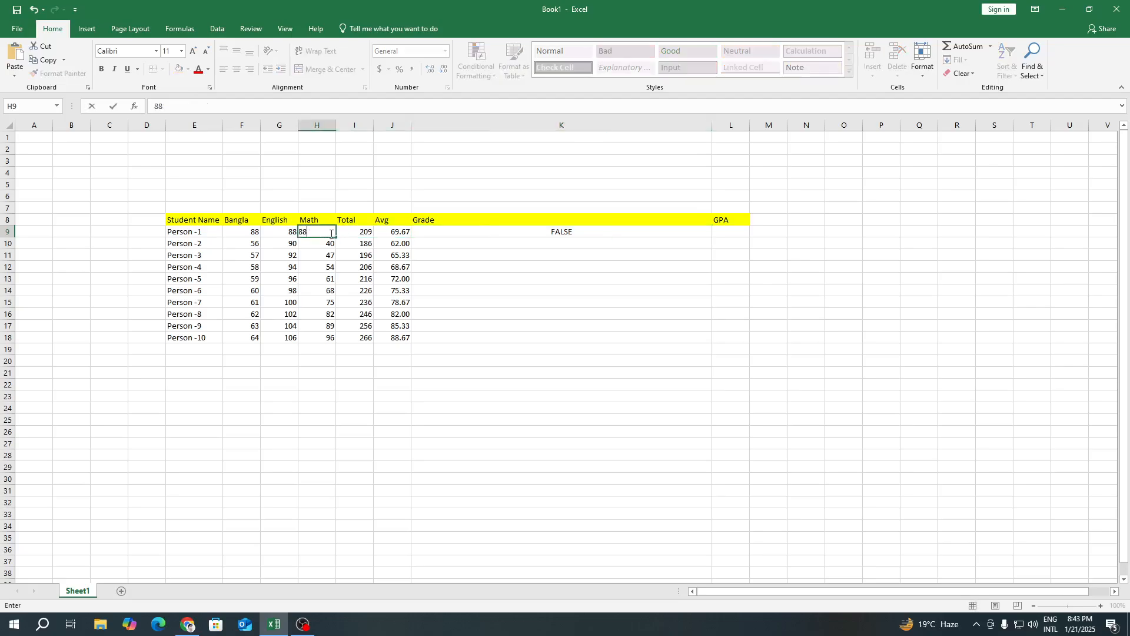
key("Return")
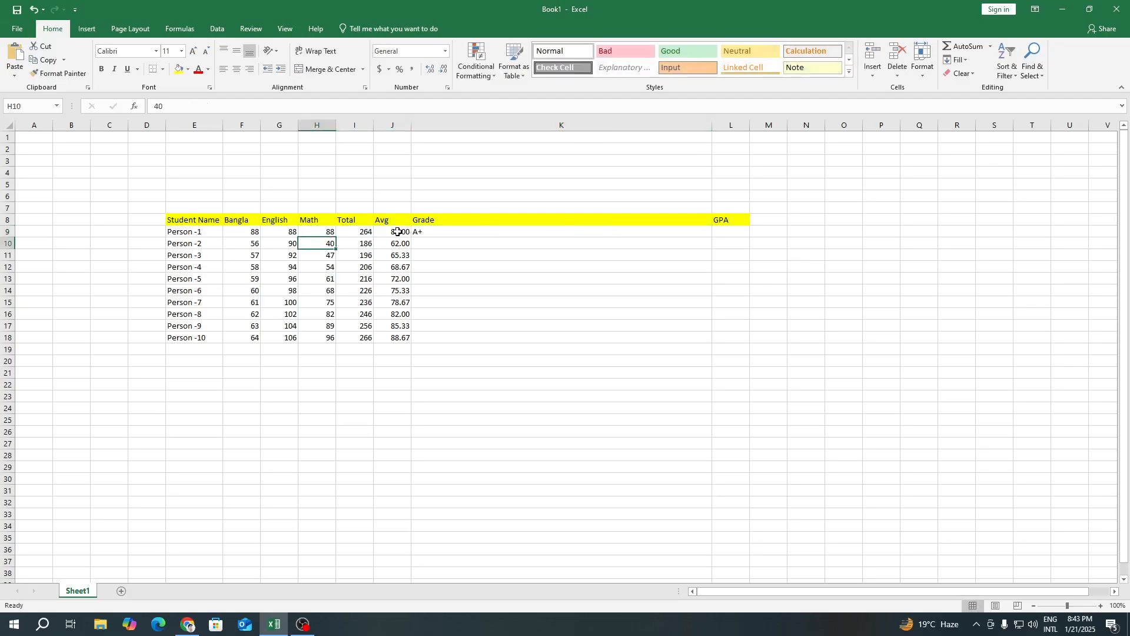
left_click(305, 233)
type("7")
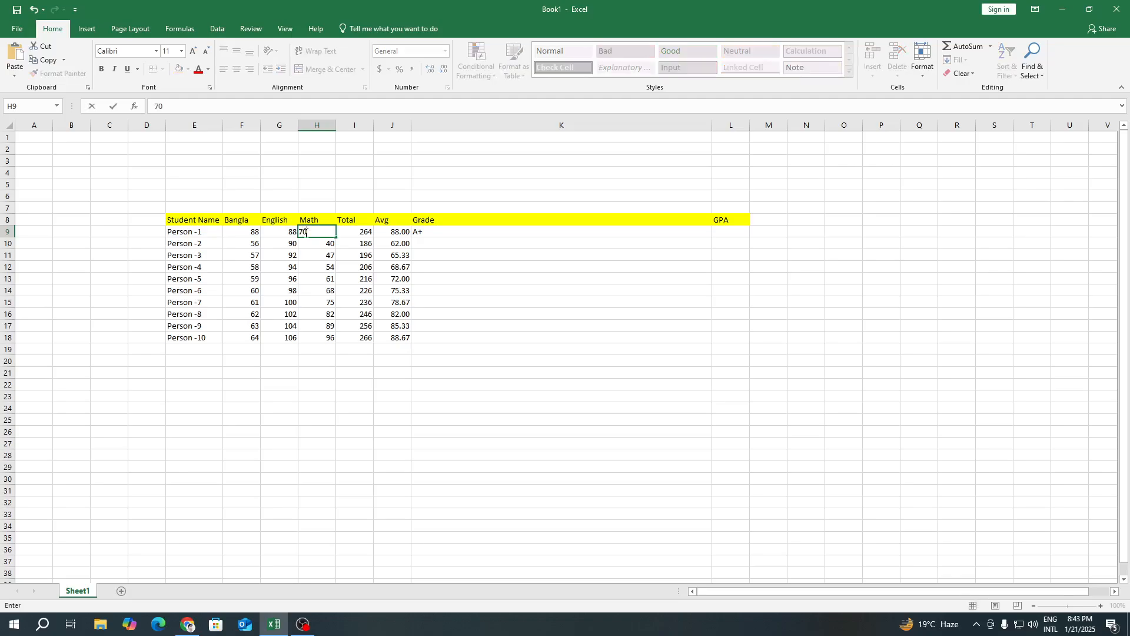
type("0")
key("Return")
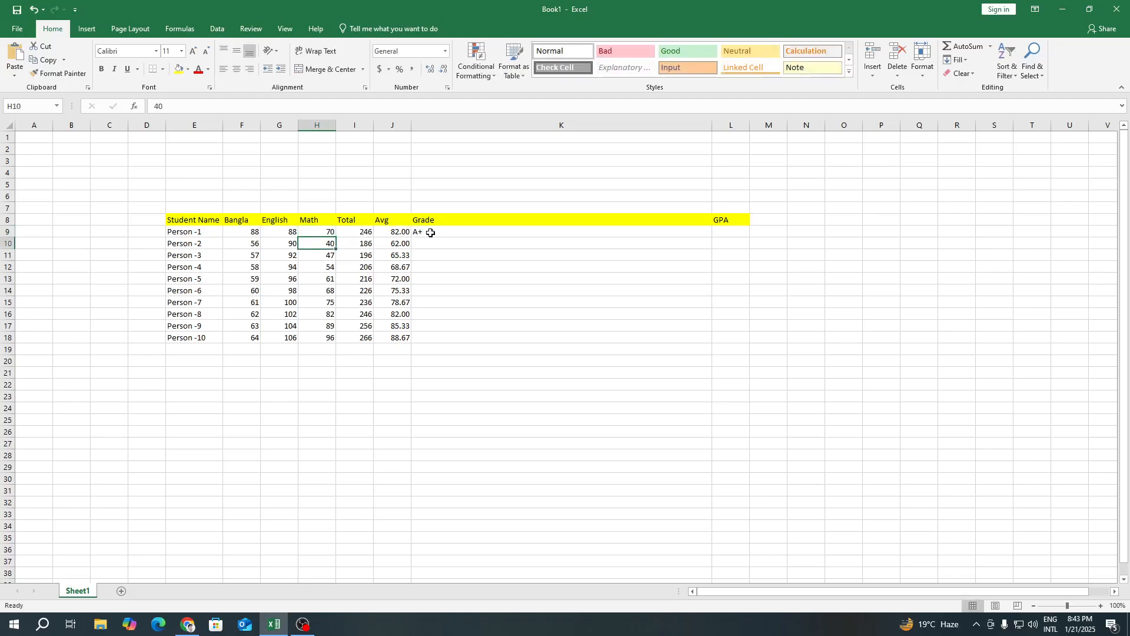
- Try an English mark of 70 in G9 for the first student, and settle on 75
left_click(288, 232)
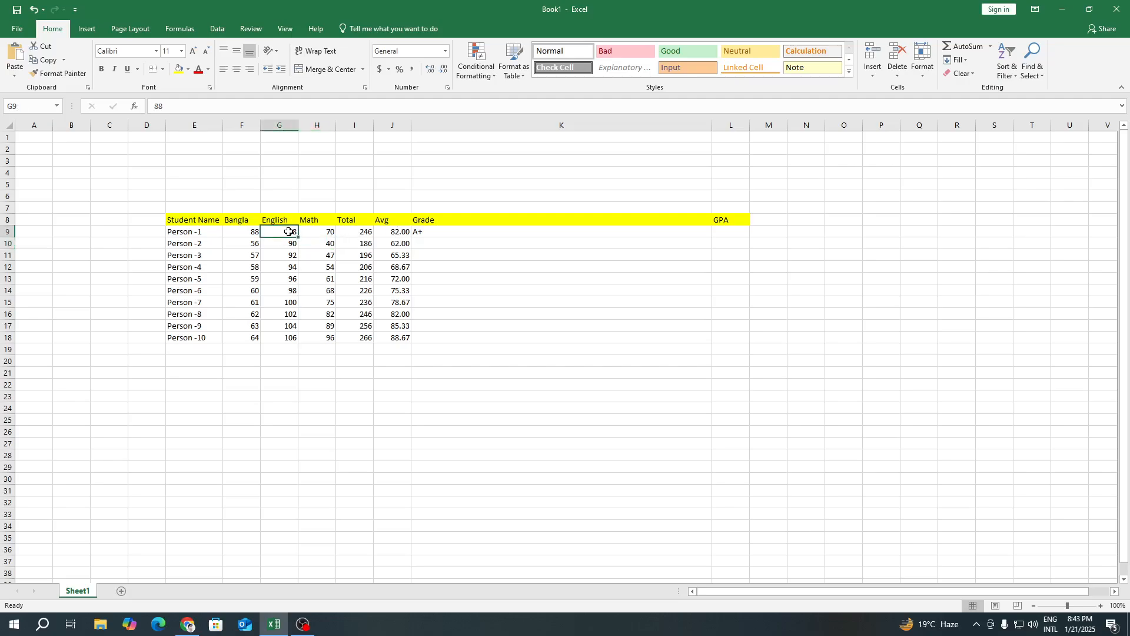
type("70")
key("Return")
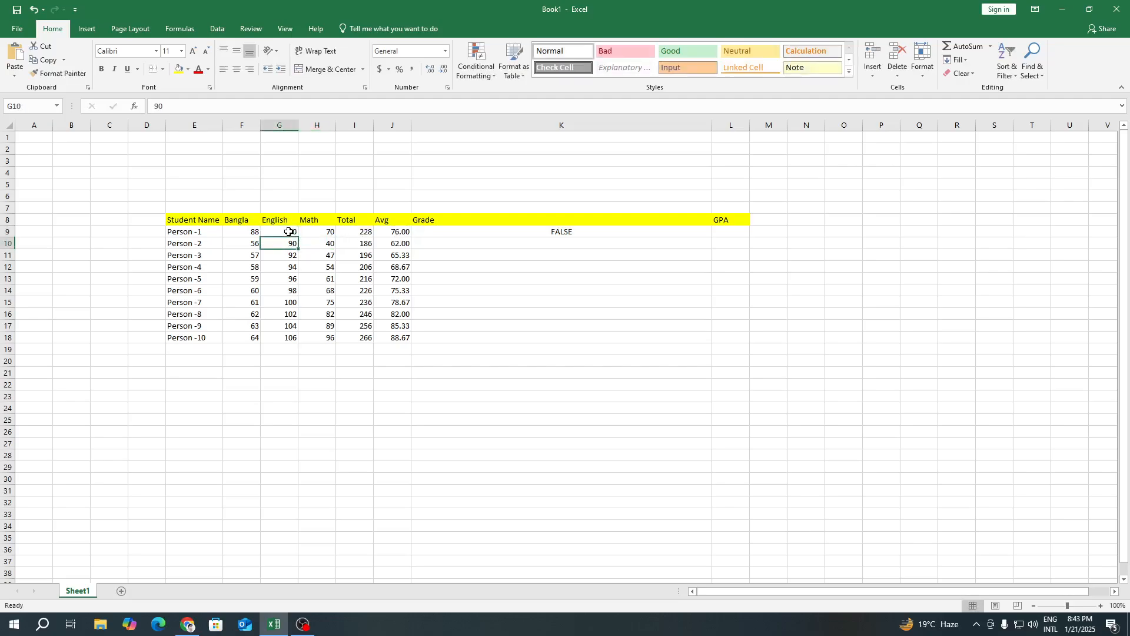
left_click(288, 232)
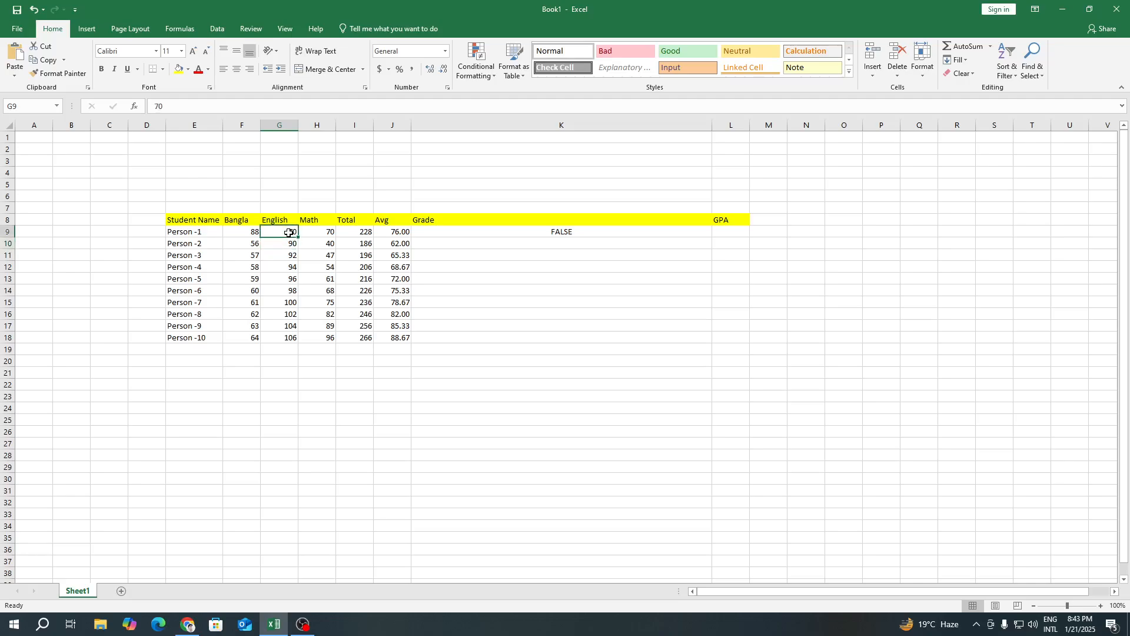
type("75")
key("Return")
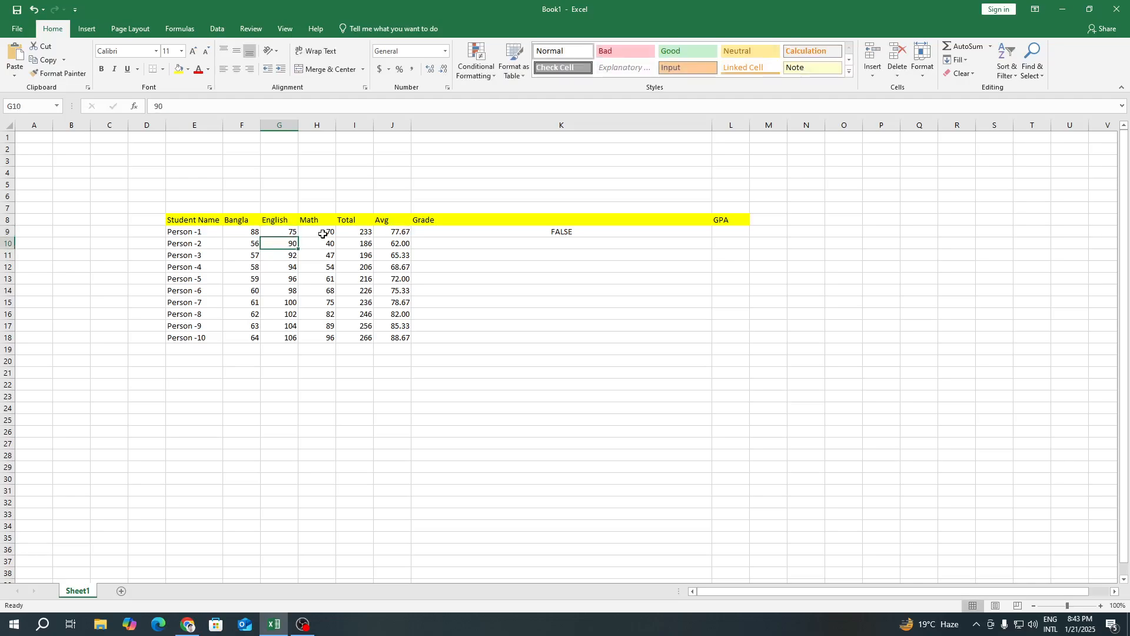
- Try a Math mark of 75 in H9 for the first student, and settle on 77
left_click(323, 233)
type("7")
key("Return")
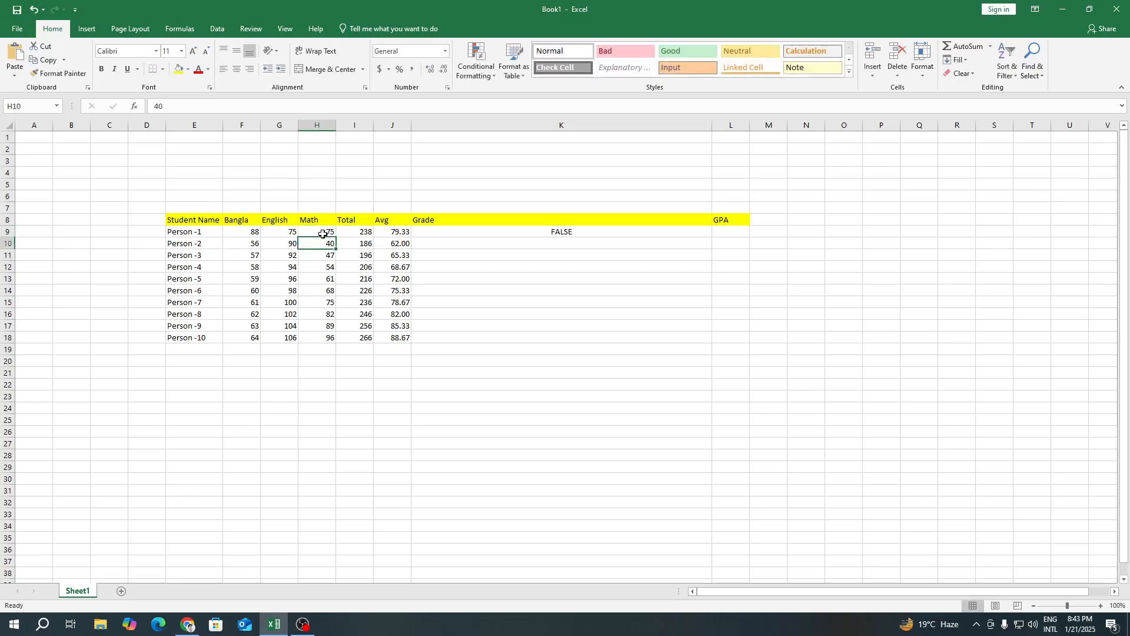
left_click(323, 234)
type("7")
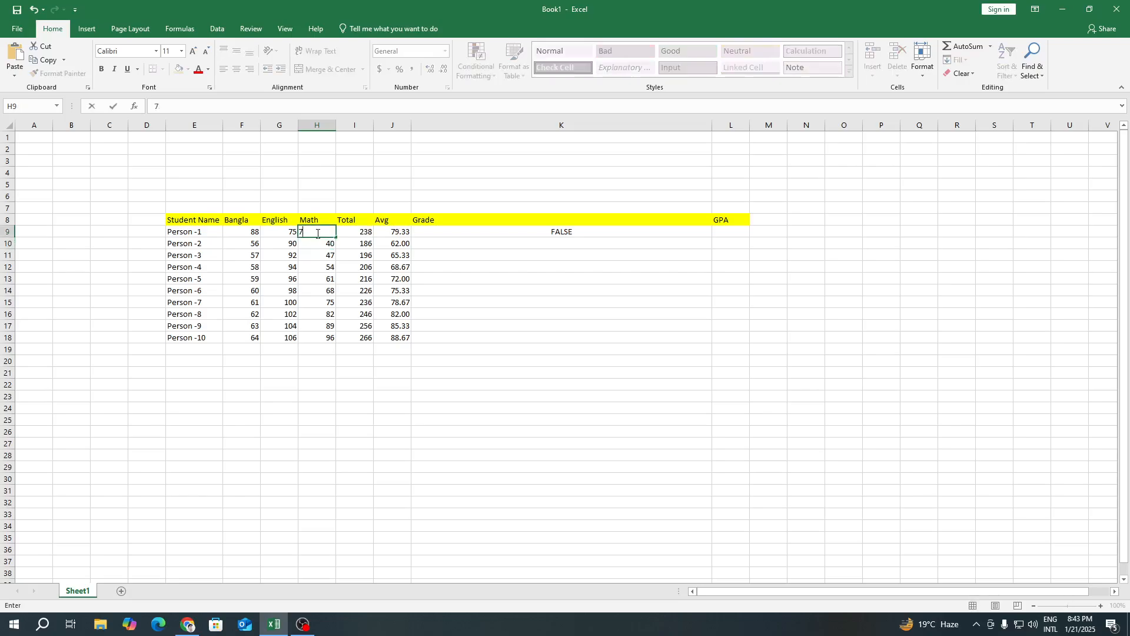
type("7")
key("Return")
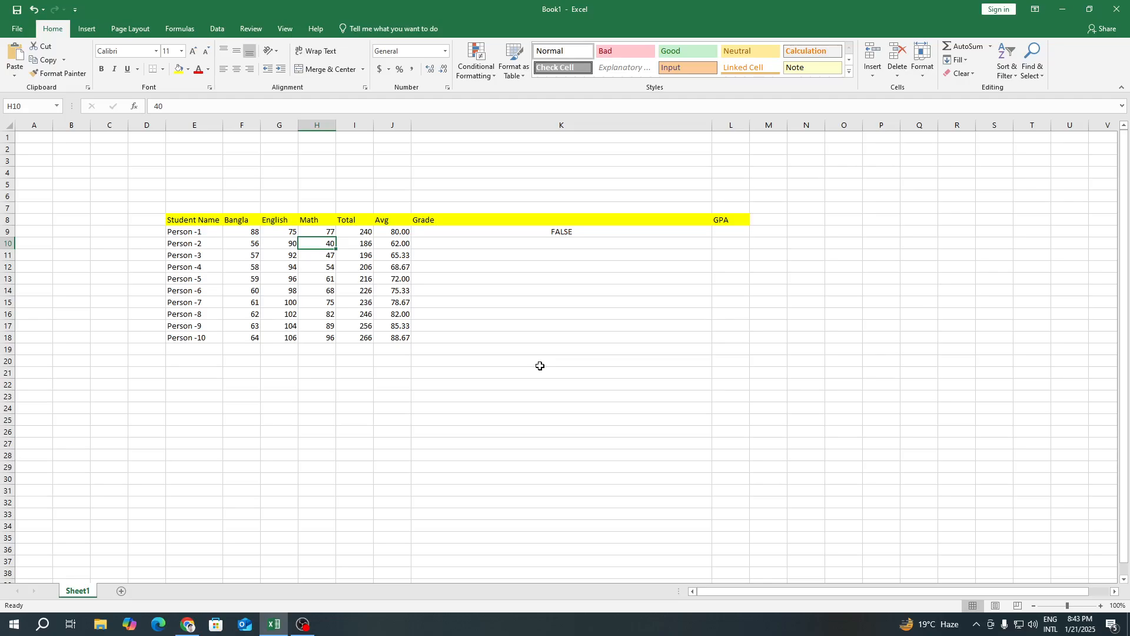
double_click(490, 232)
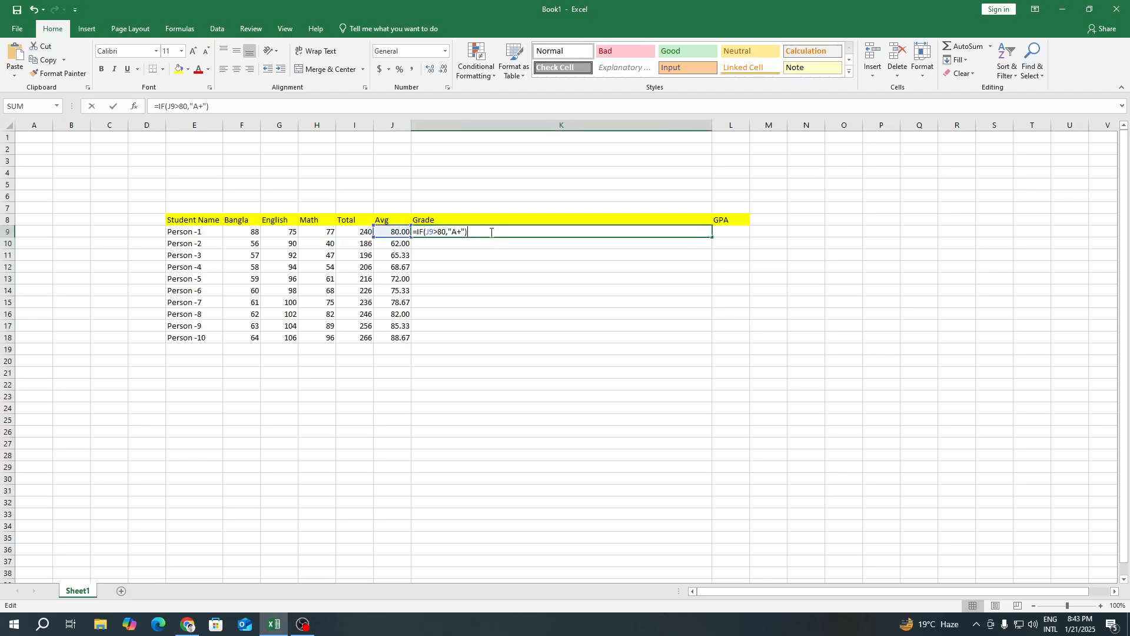
left_click(439, 232)
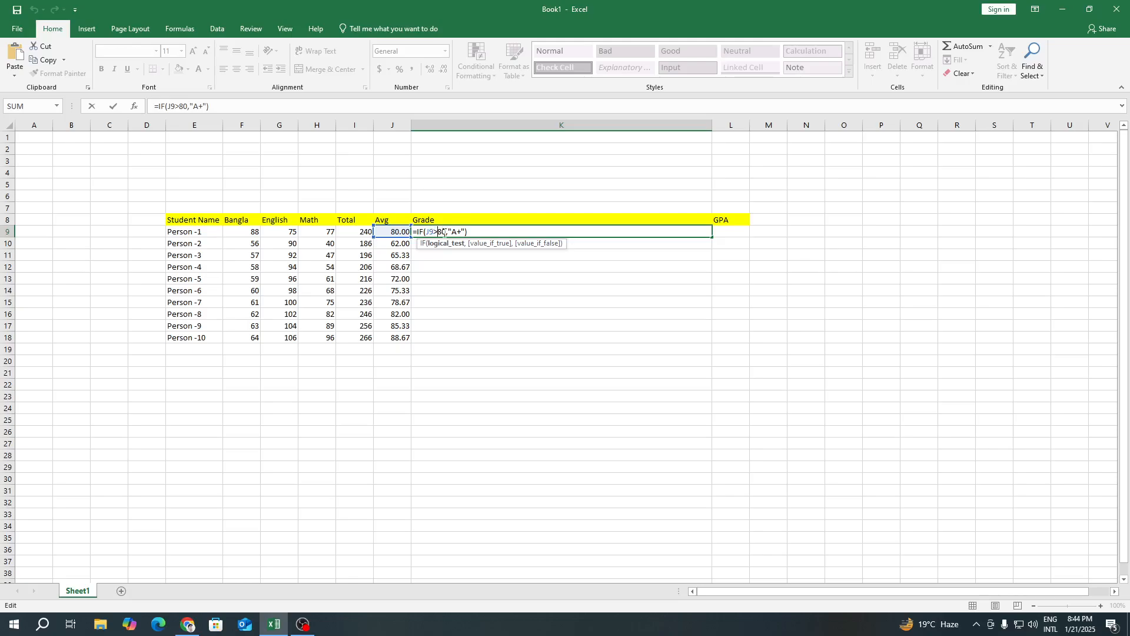
left_click(569, 334)
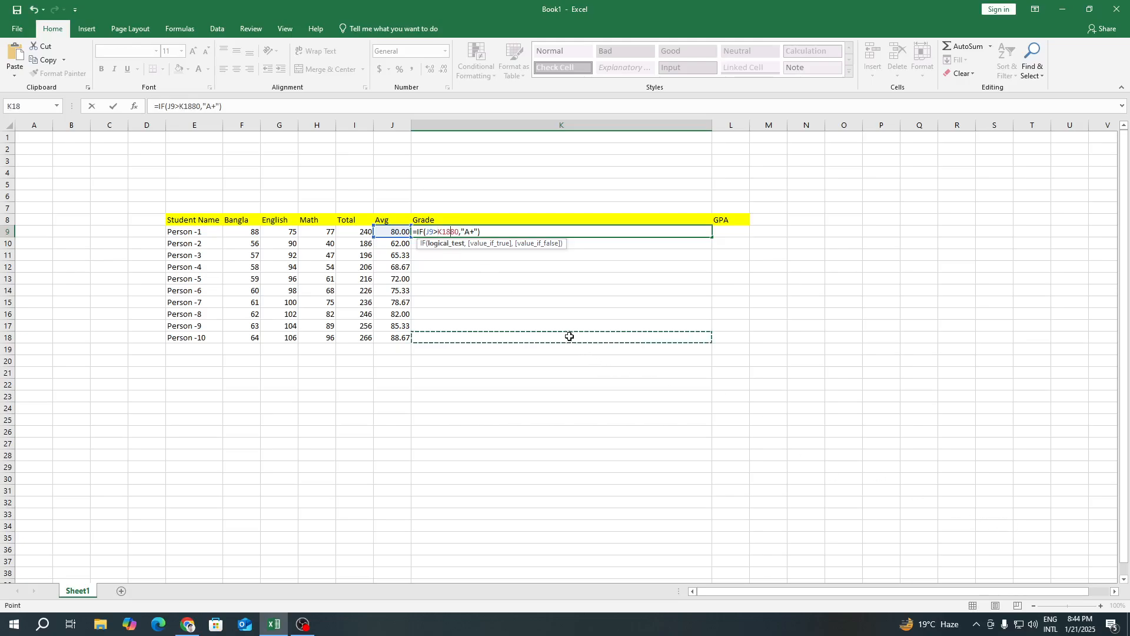
key("BackSpace")
key("BackSpace")
key("BackSpace")
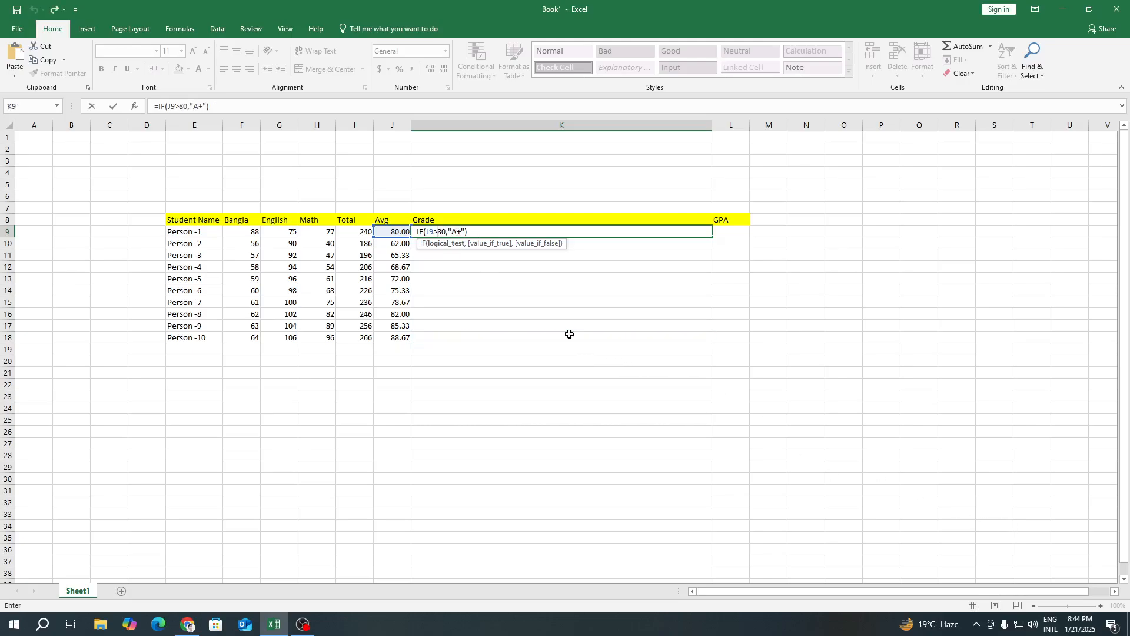
key("Return")
- Examine the comparison condition in the first student's grade formula in K9 at a larger zoom
left_click_drag(1067, 606, 1082, 605)
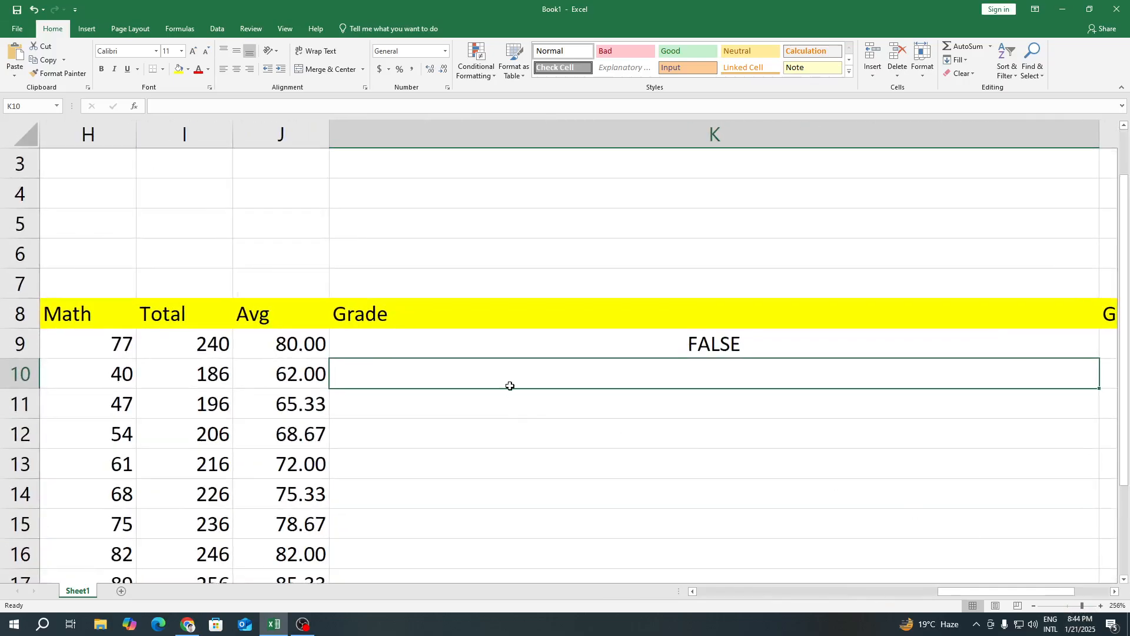
left_click(444, 432)
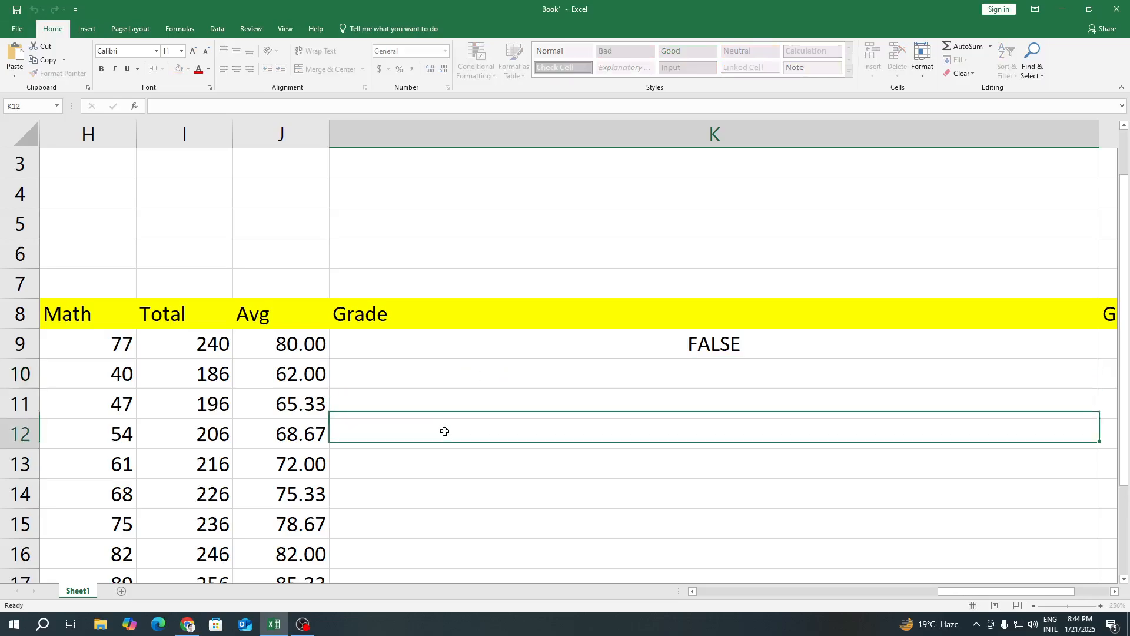
double_click(459, 346)
key("Escape")
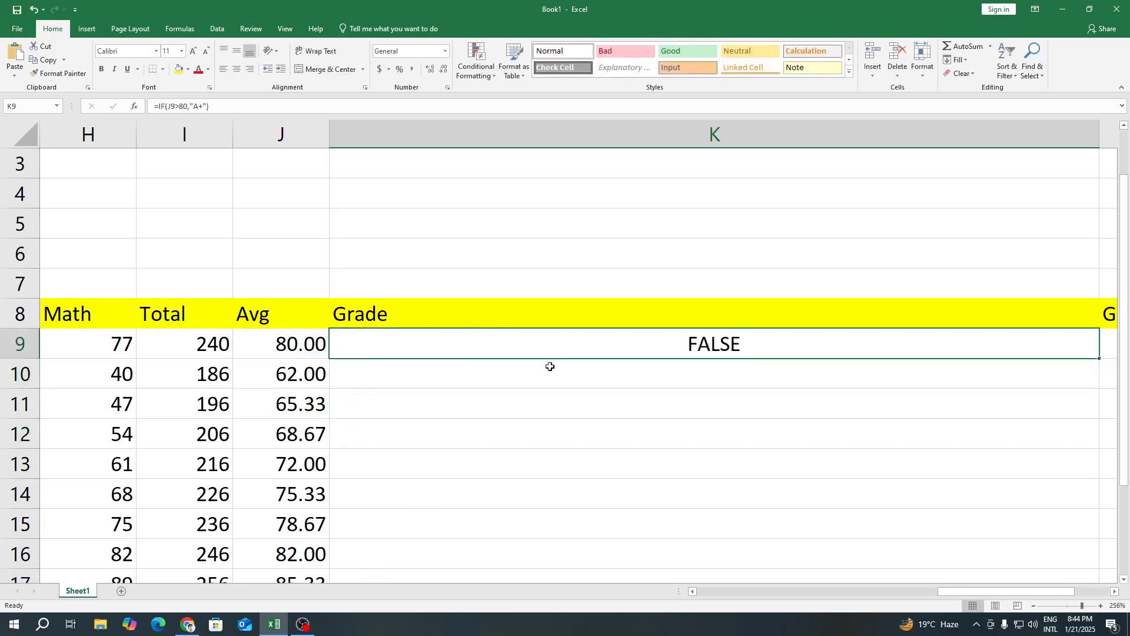
double_click(551, 345)
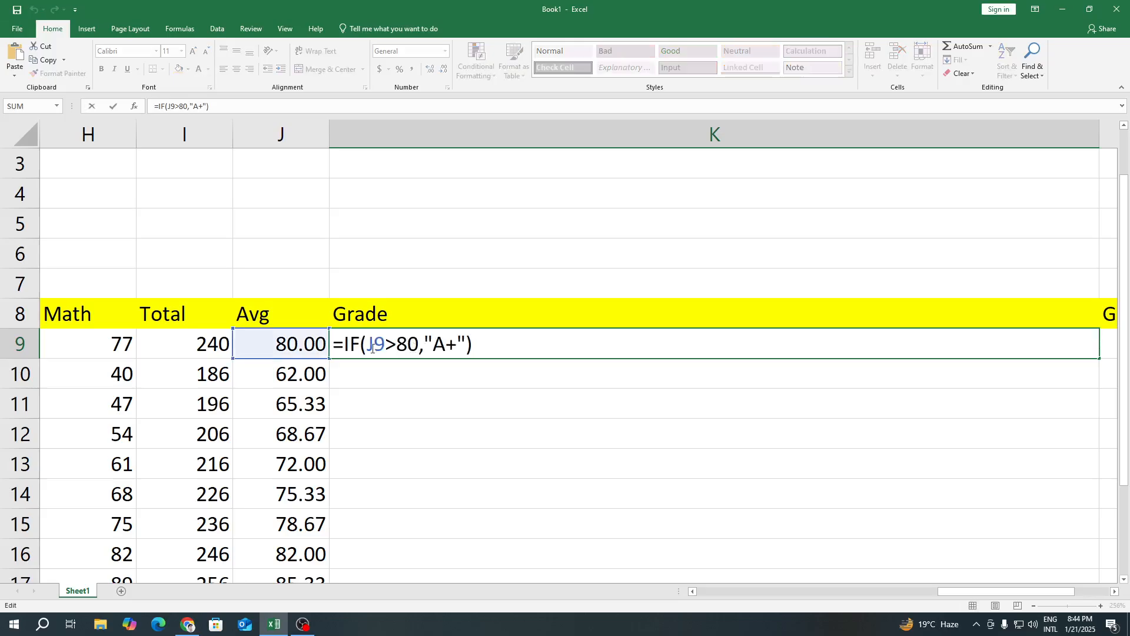
left_click(387, 345)
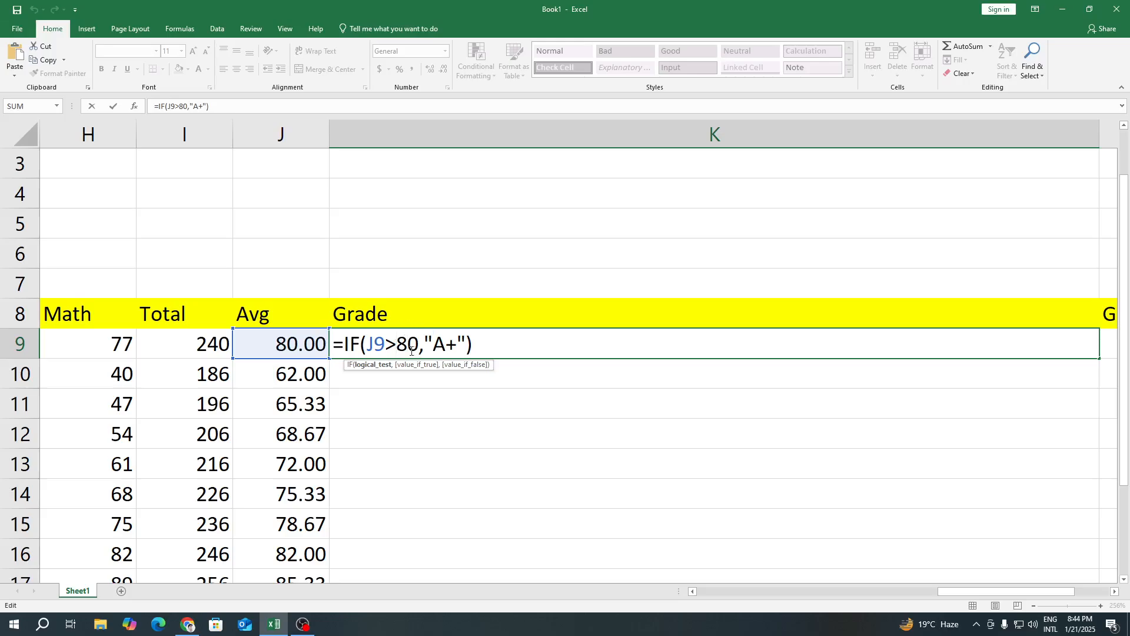
key("Return")
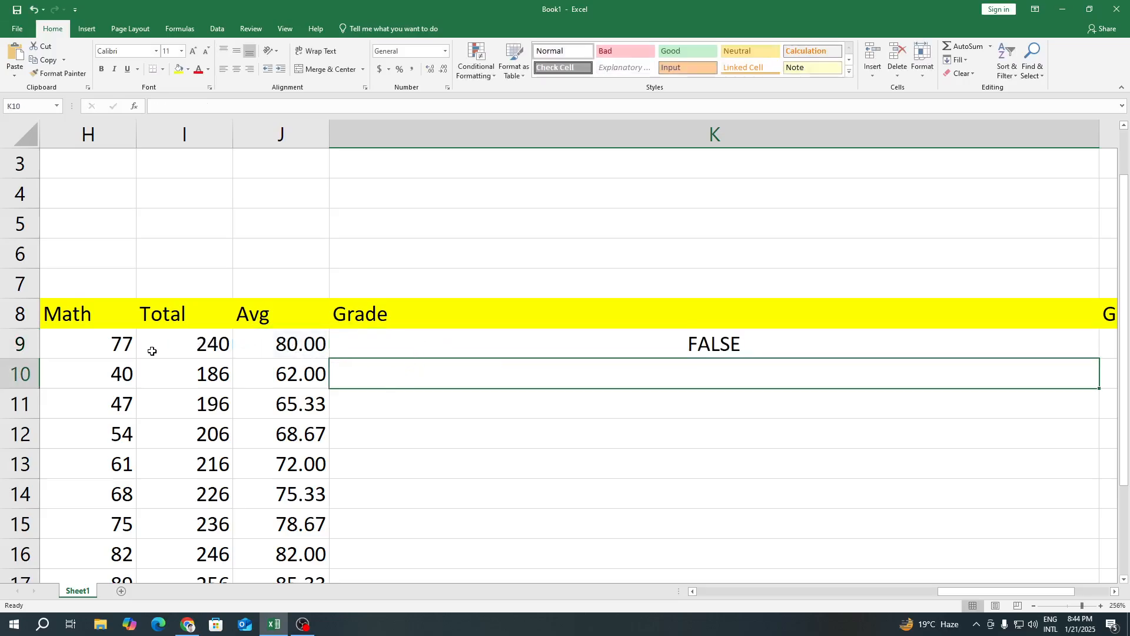
- Test the grade formula with a Math mark of 79 in H9, and undo that change
double_click(89, 350)
left_click(134, 347)
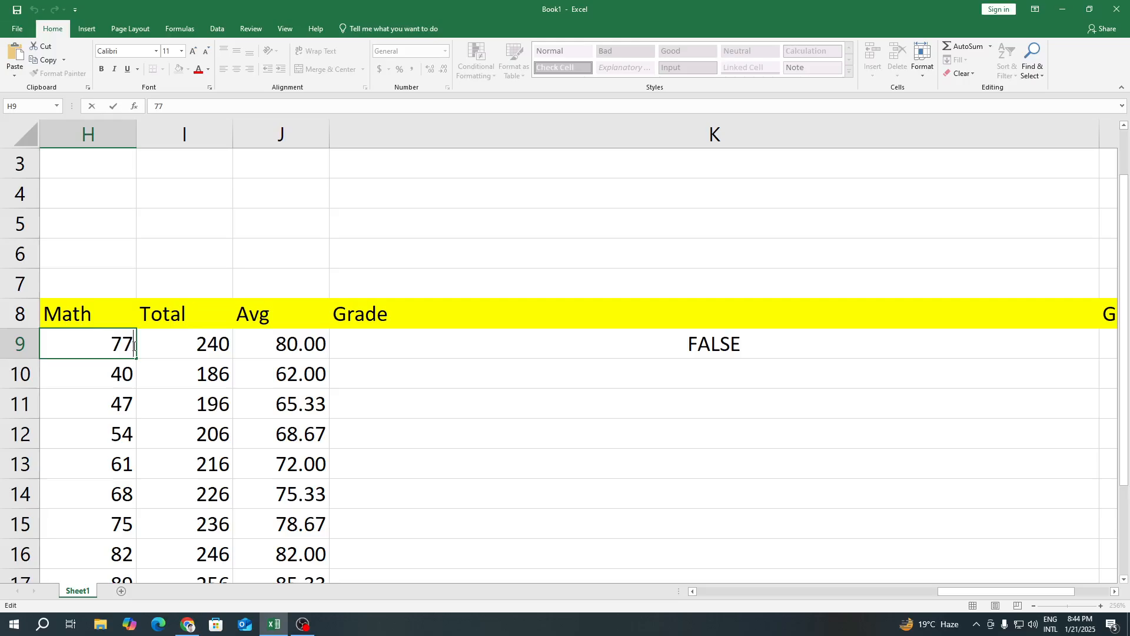
key("BackSpace")
type("9")
key("Return")
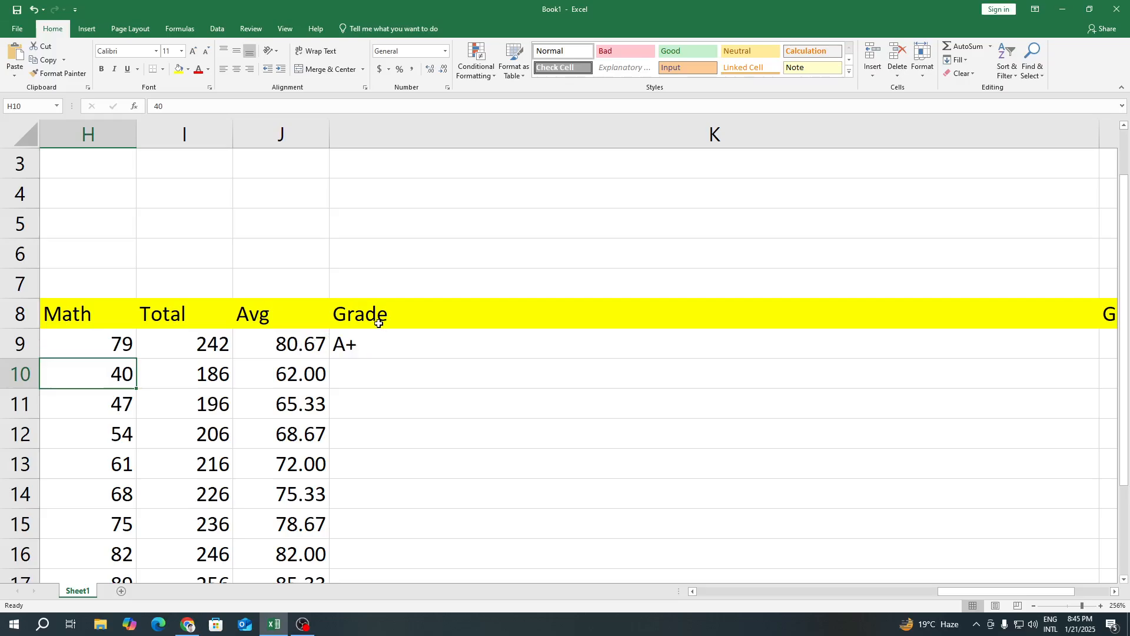
key("ctrl+z")
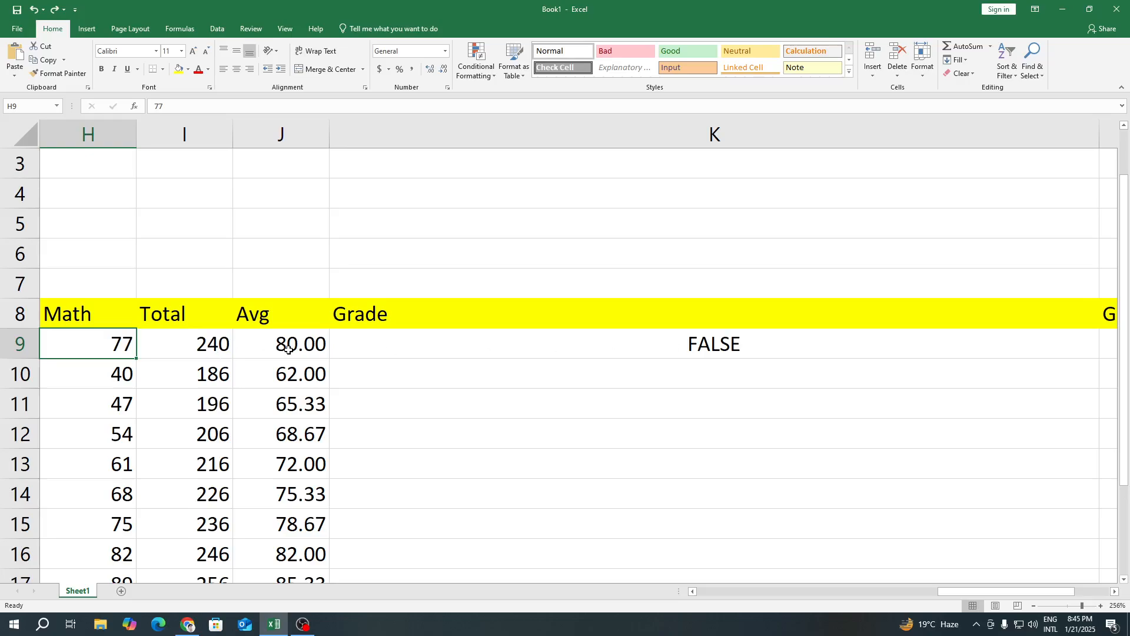
- Change the grade formula in K9 to =IF(J9>=80,"A+") and check its result against the average
left_click(563, 349)
double_click(565, 348)
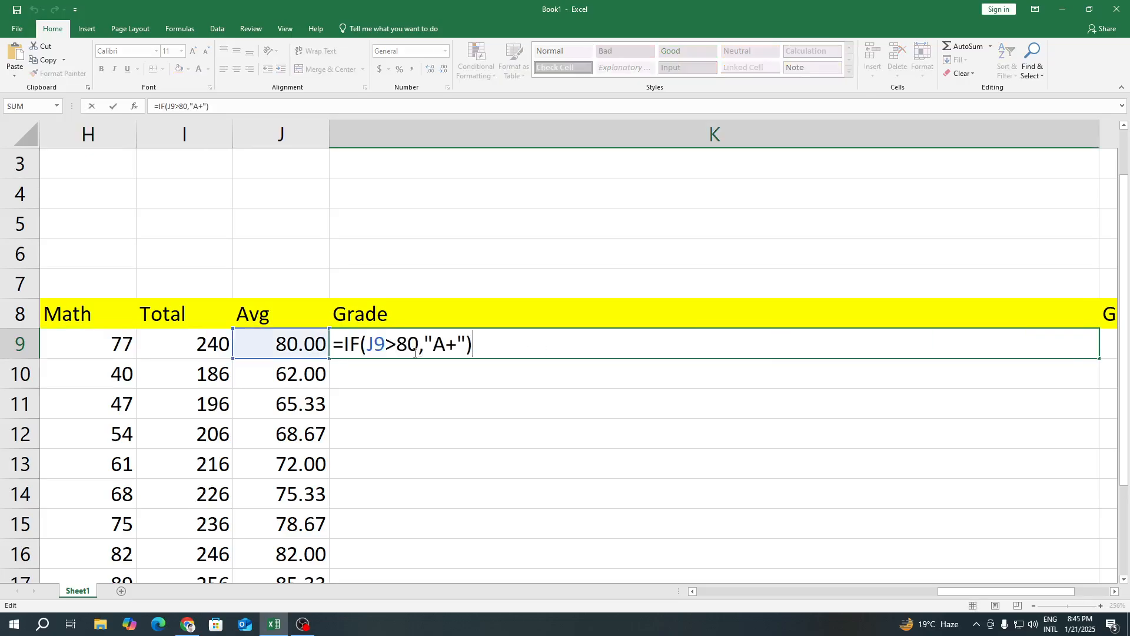
left_click(398, 344)
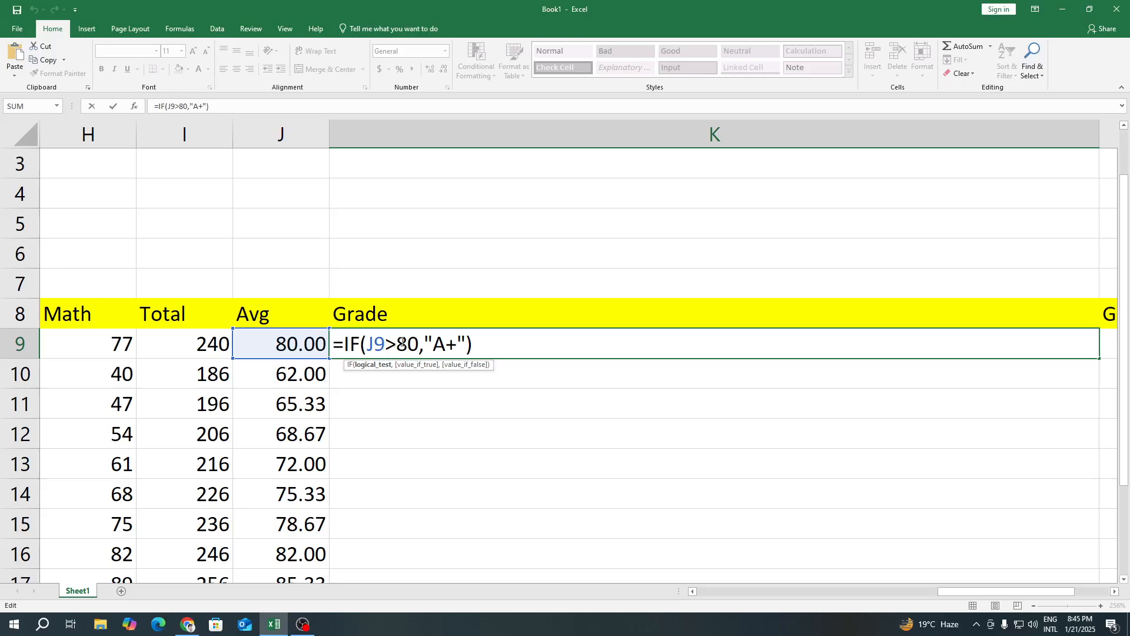
type("=")
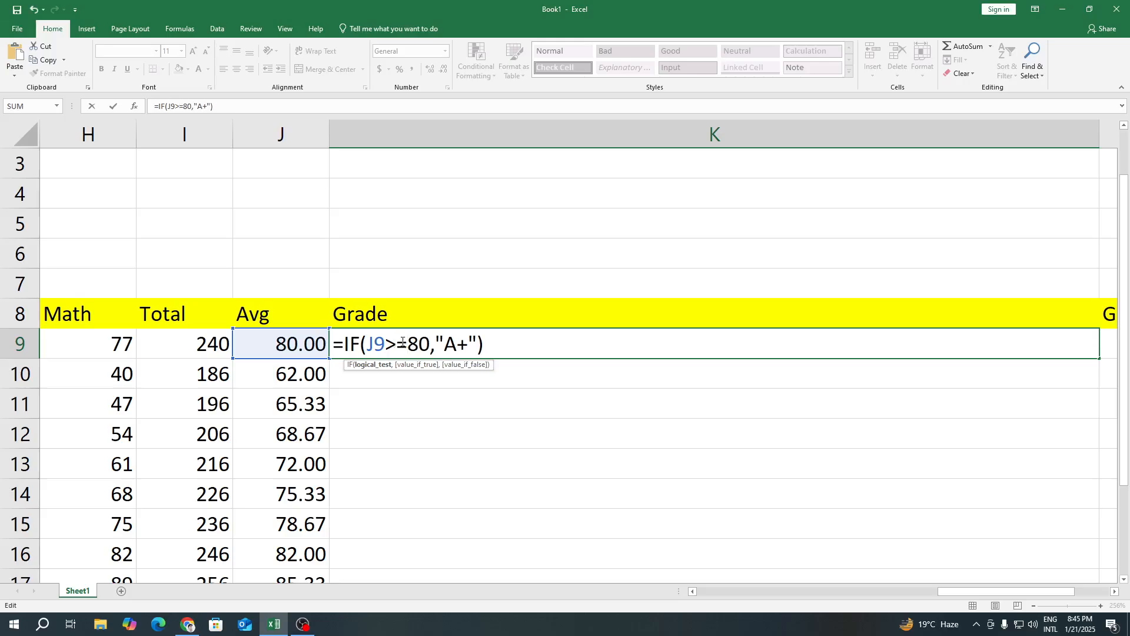
key("Return")
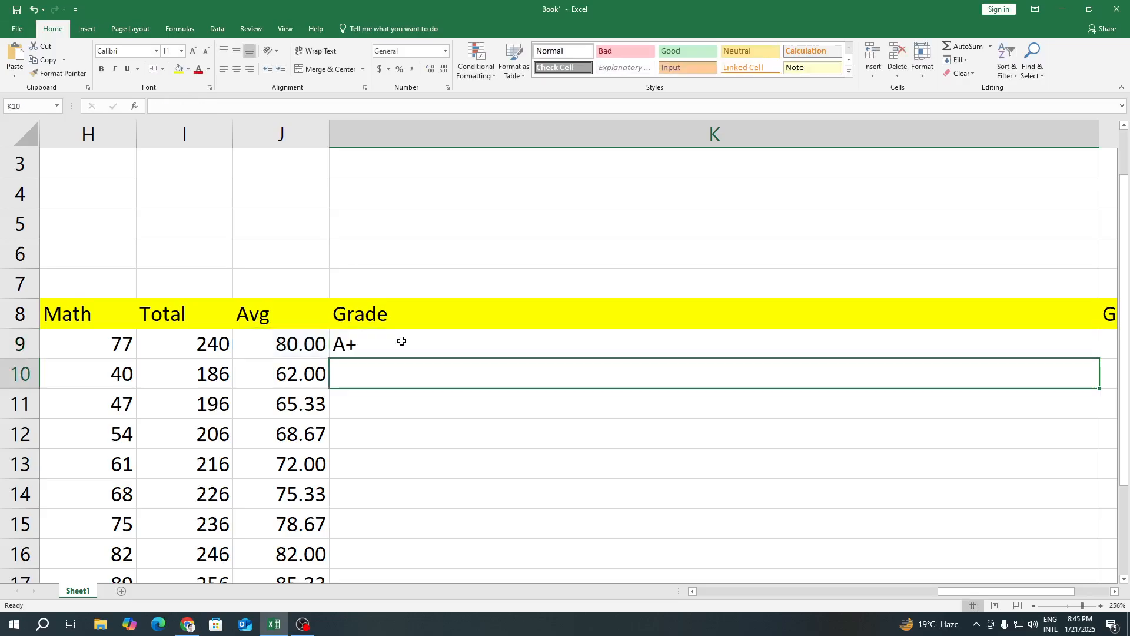
left_click(298, 343)
left_click(365, 351)
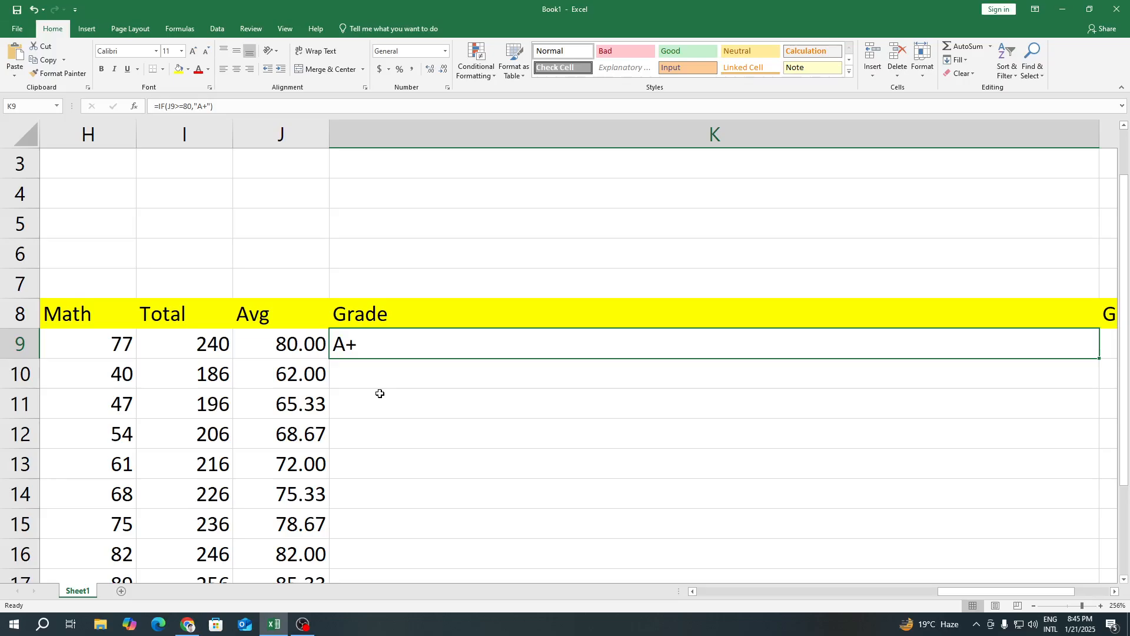
- Consult the letter grade intervals on the SSC mark sheet in Chrome while editing K9's grade formula in Excel
double_click(377, 346)
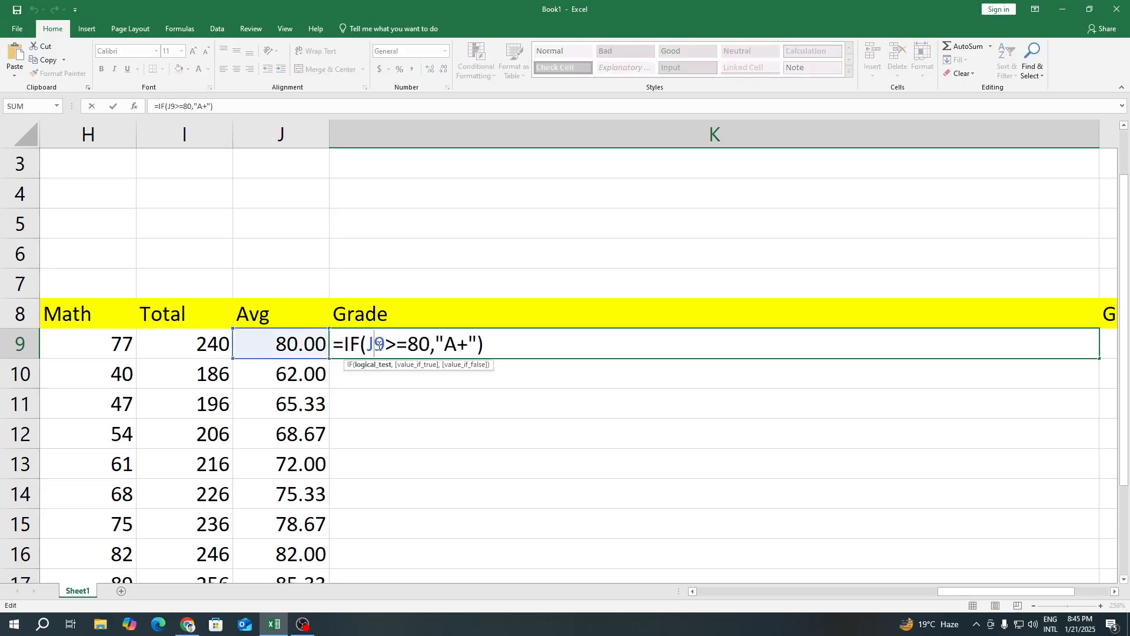
left_click(479, 344)
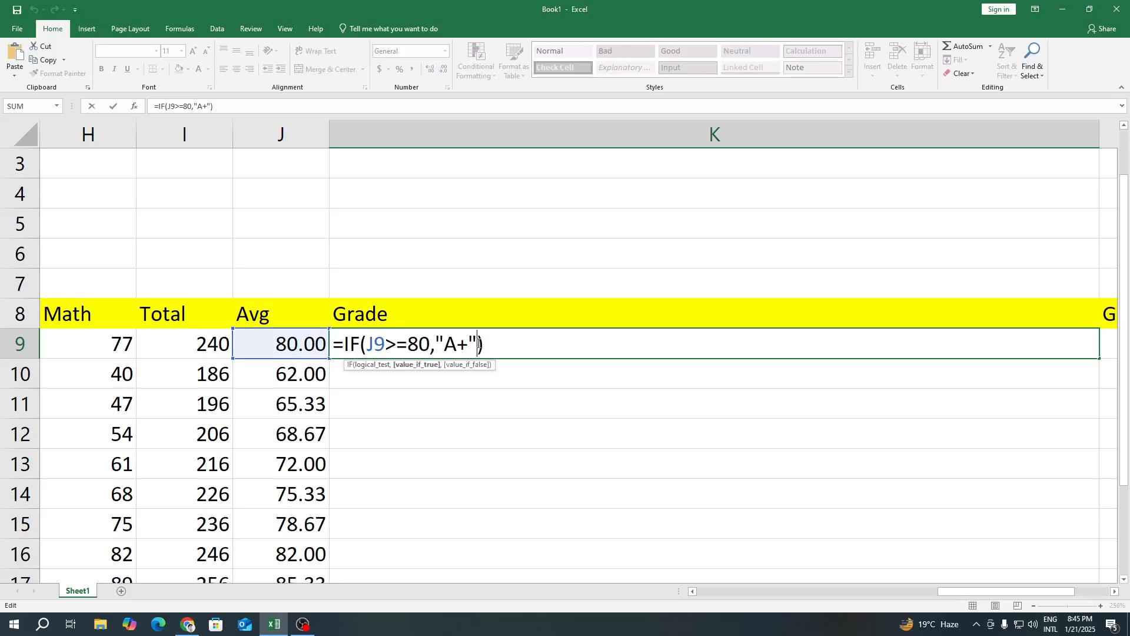
type(",")
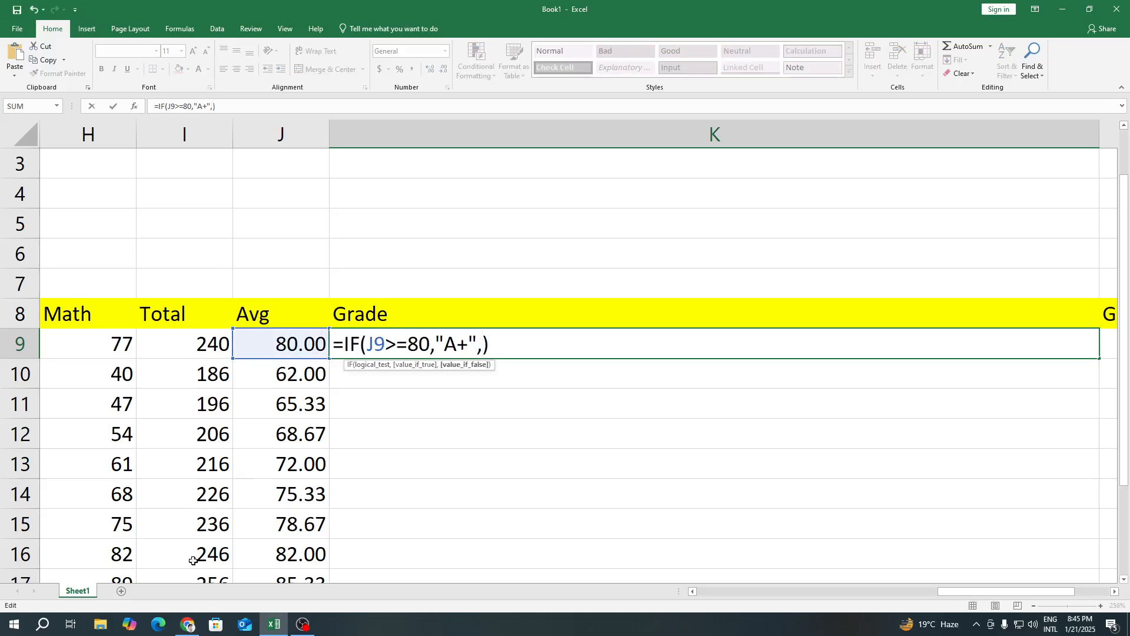
left_click(187, 624)
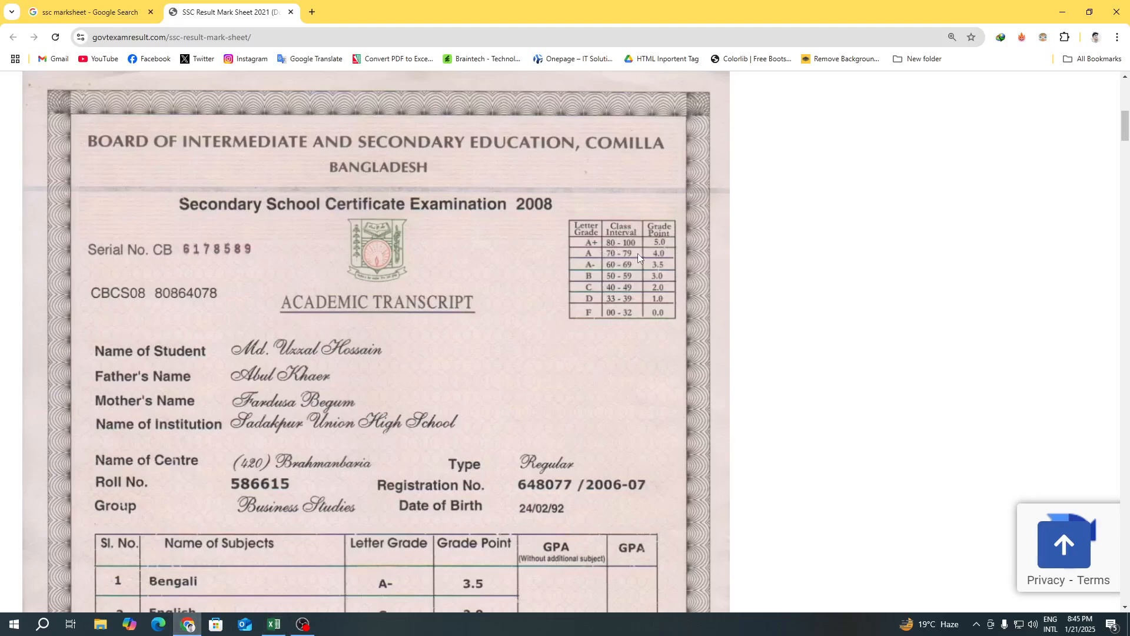
left_click(274, 624)
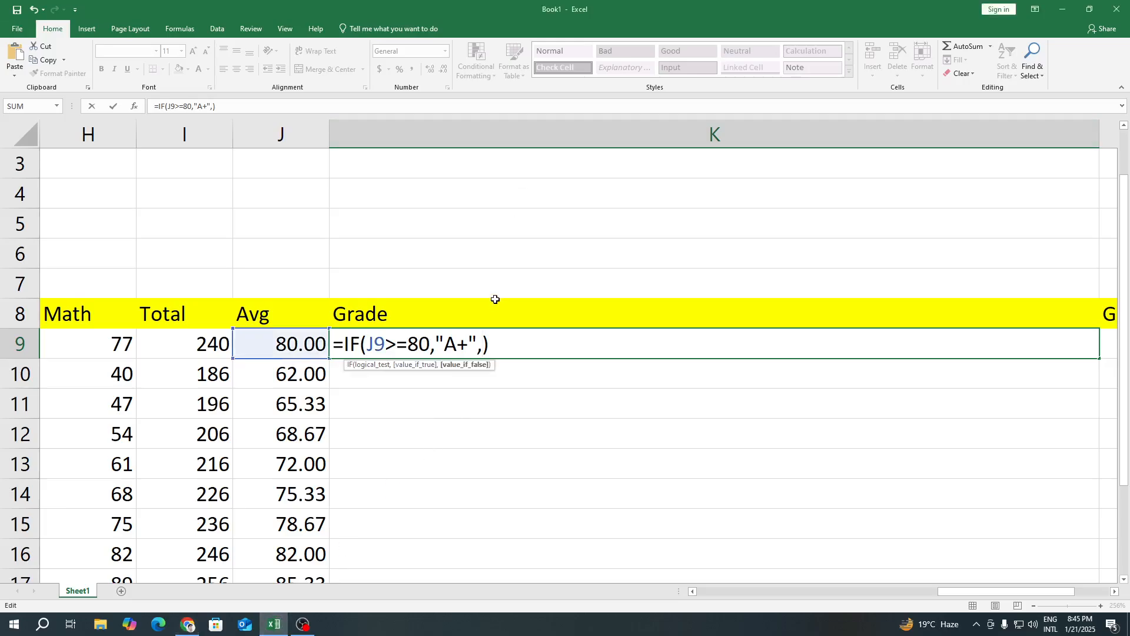
key("BackSpace")
- Try to nest an empty IF() after "A+" as the value-if-false argument of K9's grade formula
left_click_drag(344, 347, 360, 348)
left_click(362, 345)
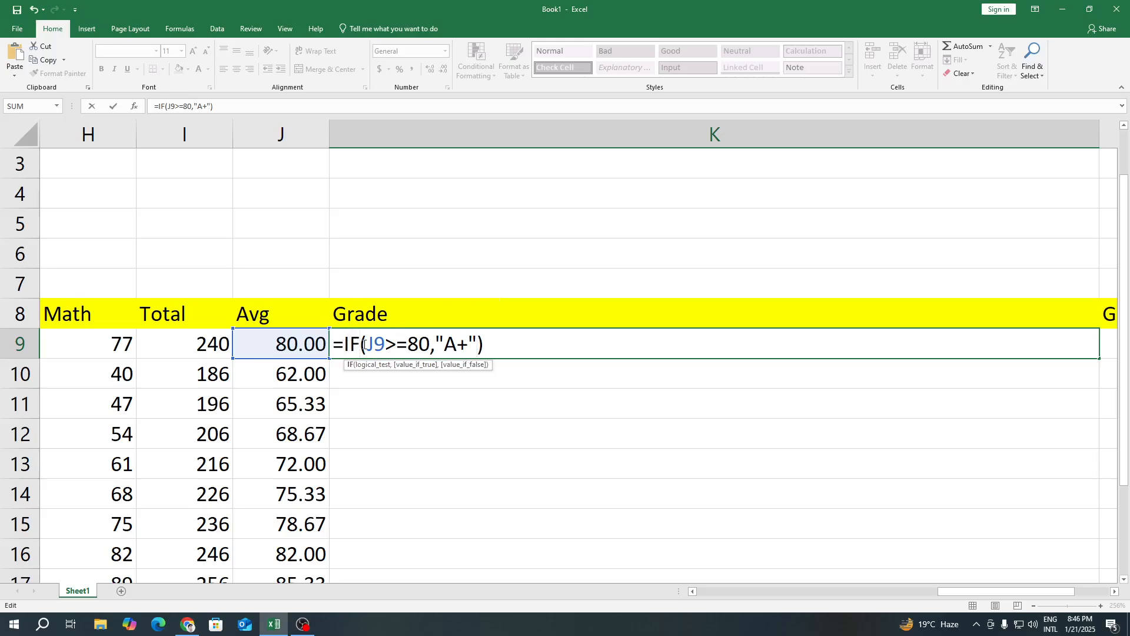
left_click(488, 342)
left_click(477, 344)
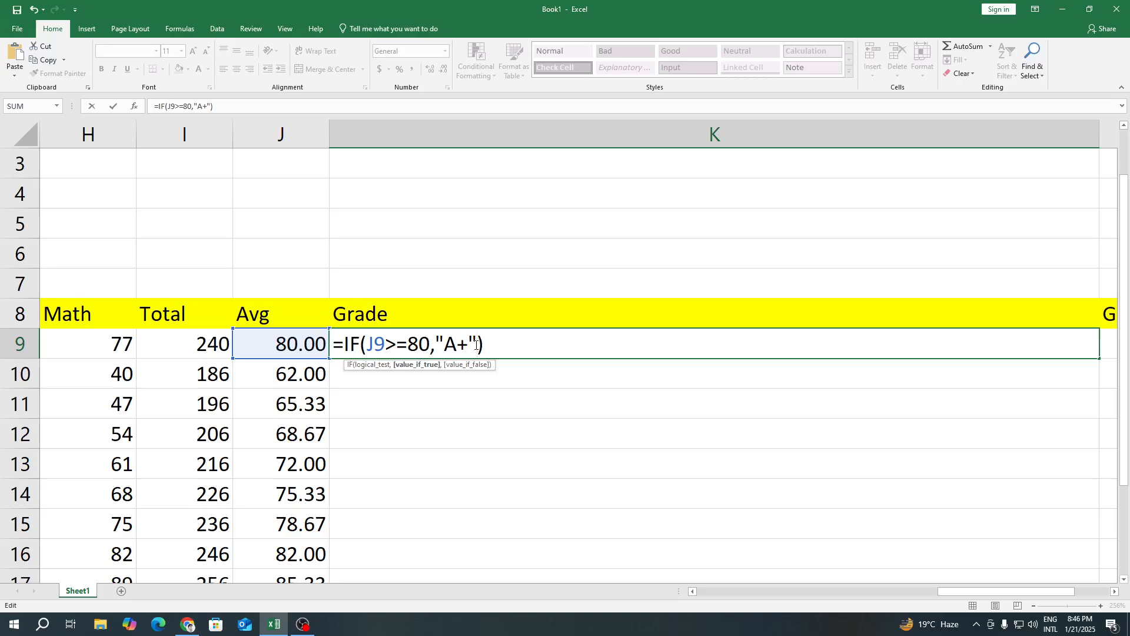
type(",IF")
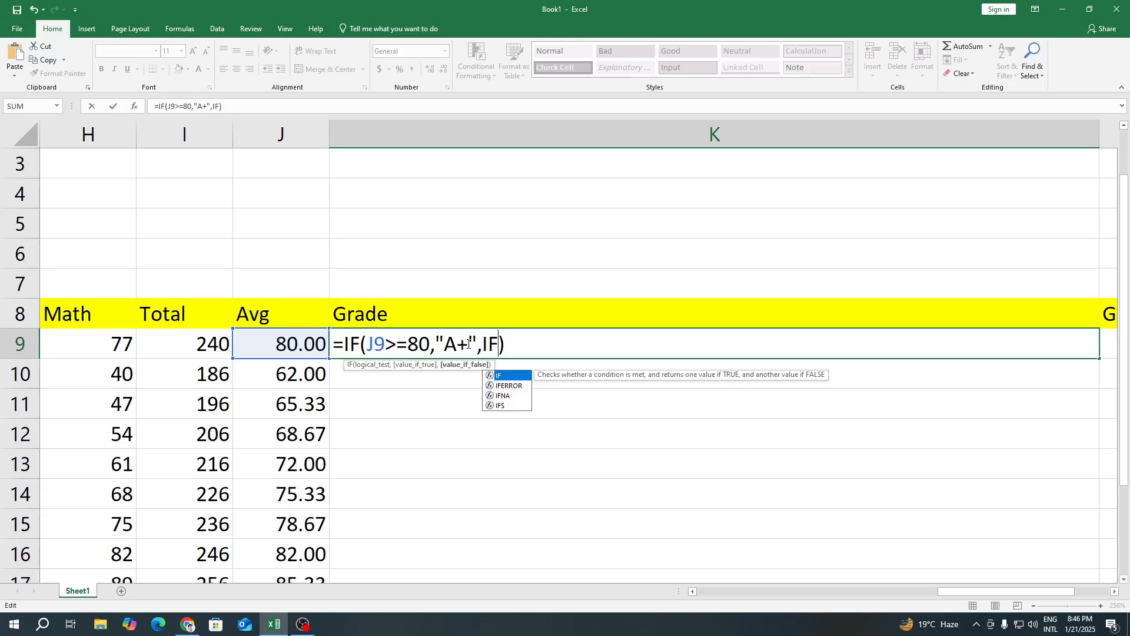
type("()")
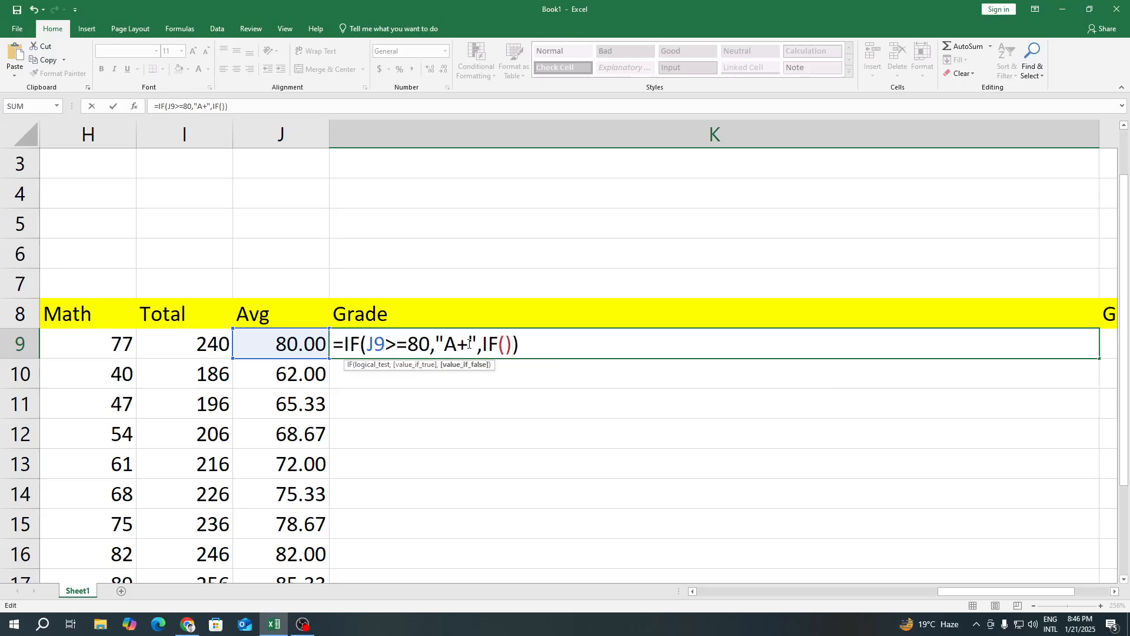
left_click(508, 345)
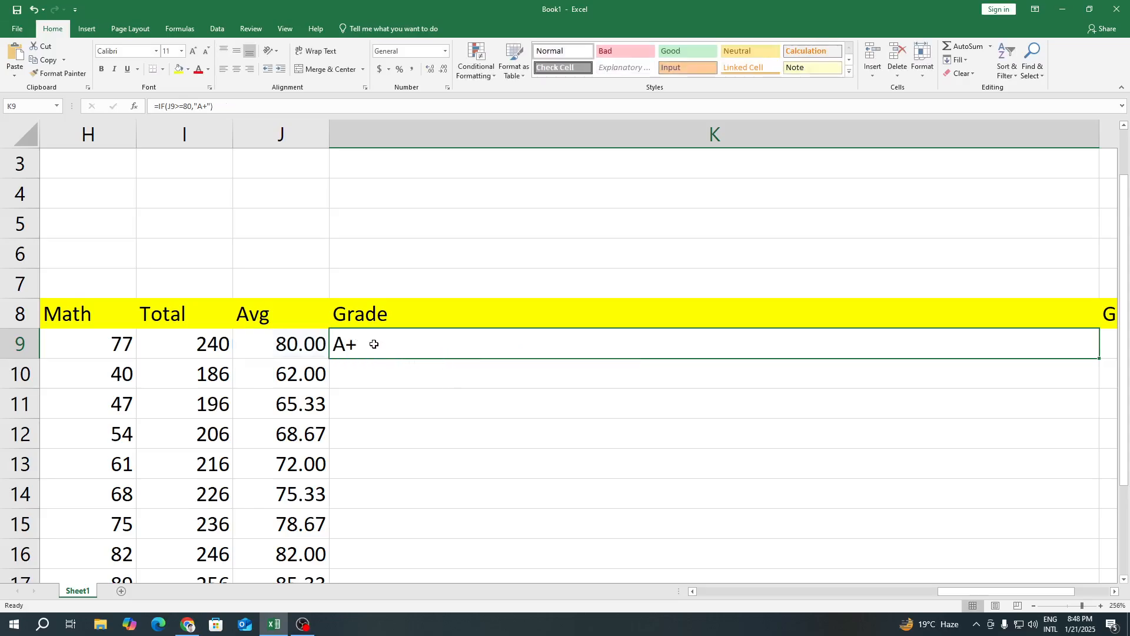
- Check the grade intervals on the mark sheet in Chrome, and nest an empty IF() after "A+" in K9's grade formula in Excel
double_click(443, 344)
left_click(476, 344)
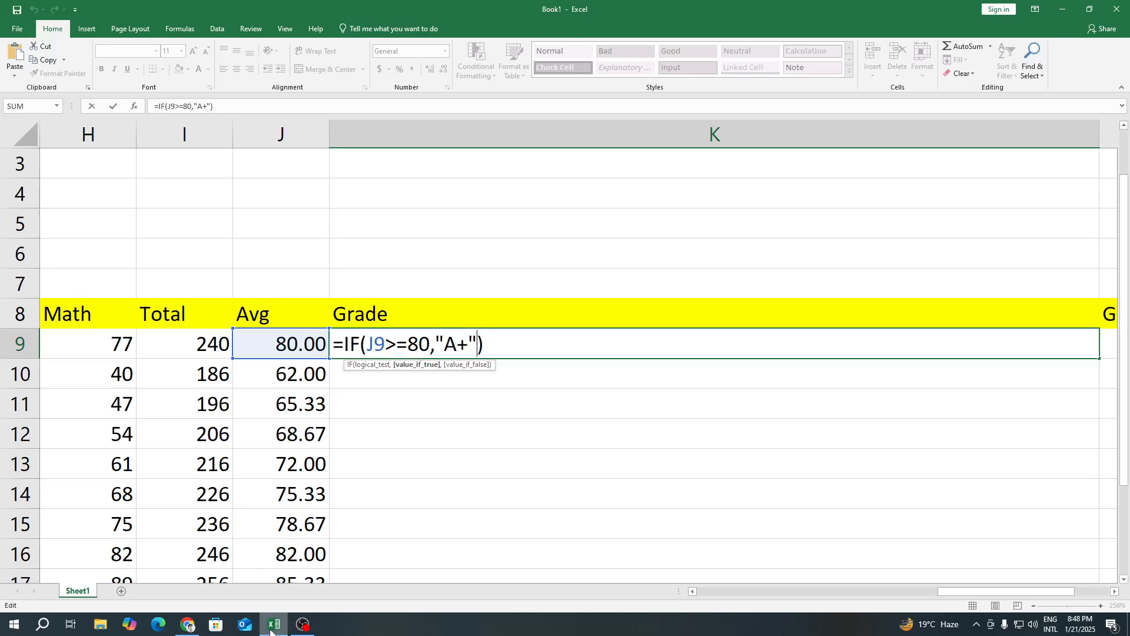
left_click(189, 625)
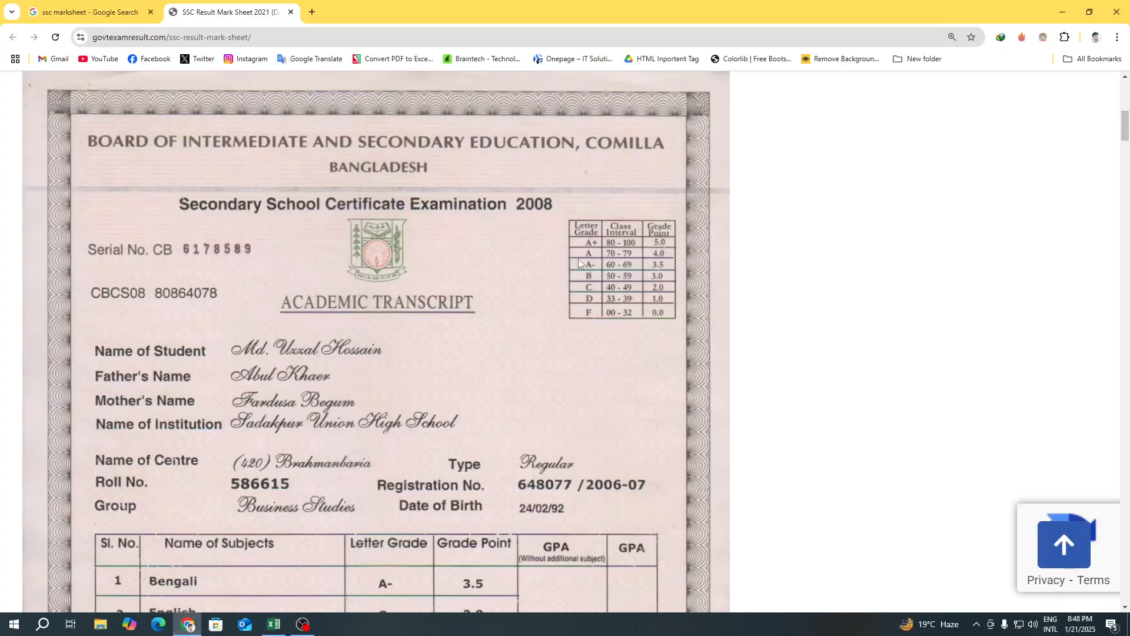
left_click(276, 625)
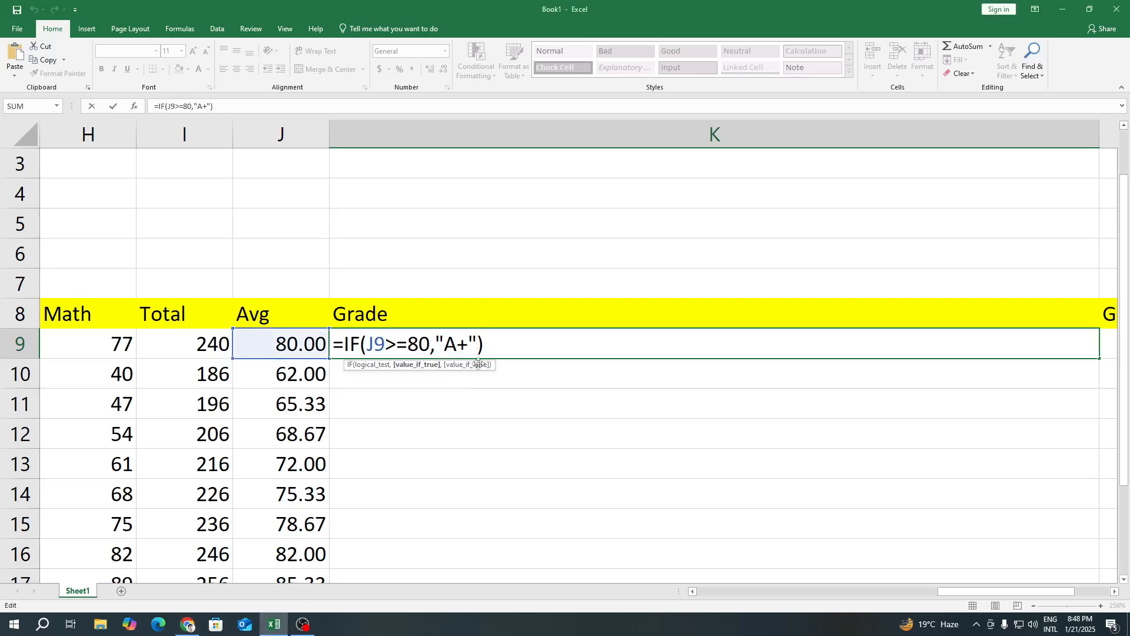
type(",IF")
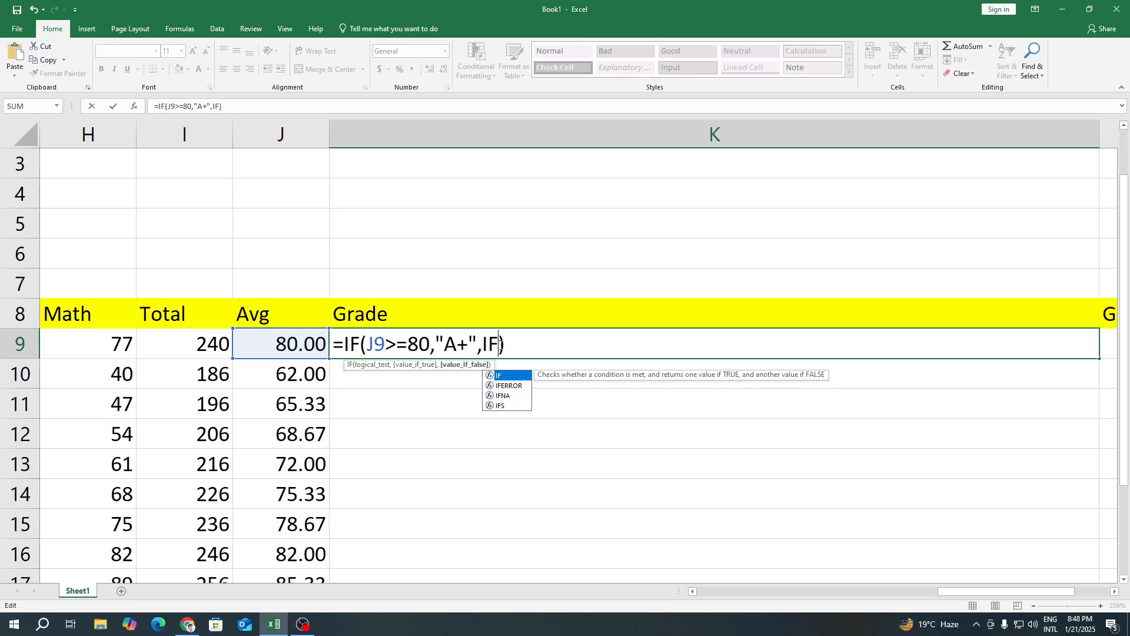
type("()")
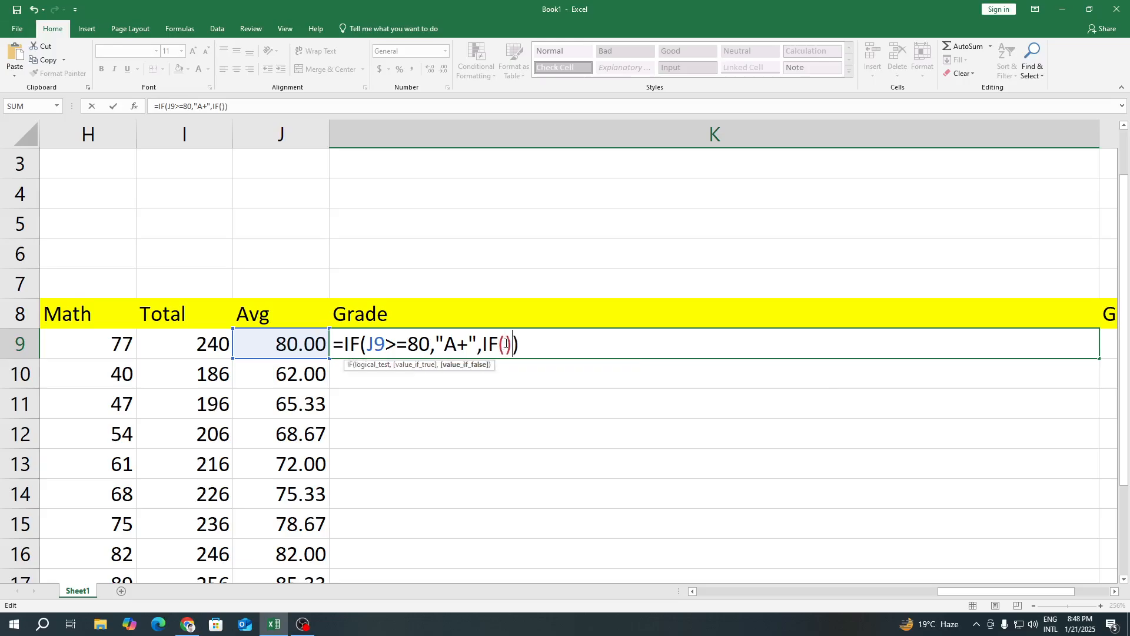
left_click(505, 344)
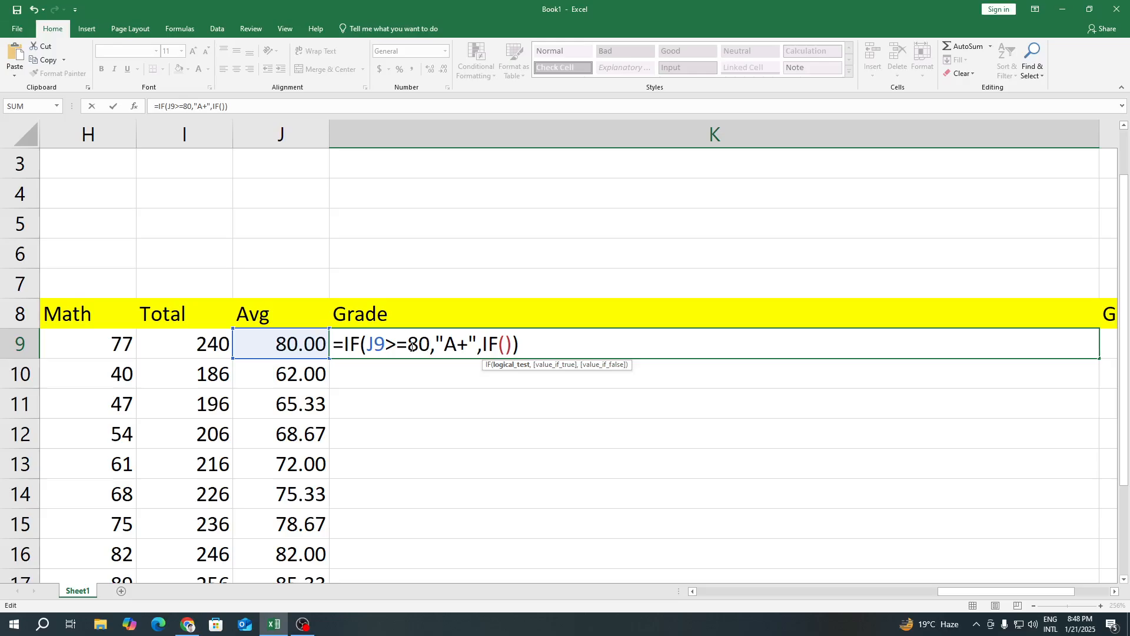
- Complete the nested IF in K9 so the formula is =IF(J9>=80,"A+",IF(J9>=70,"A"))
left_click(301, 345)
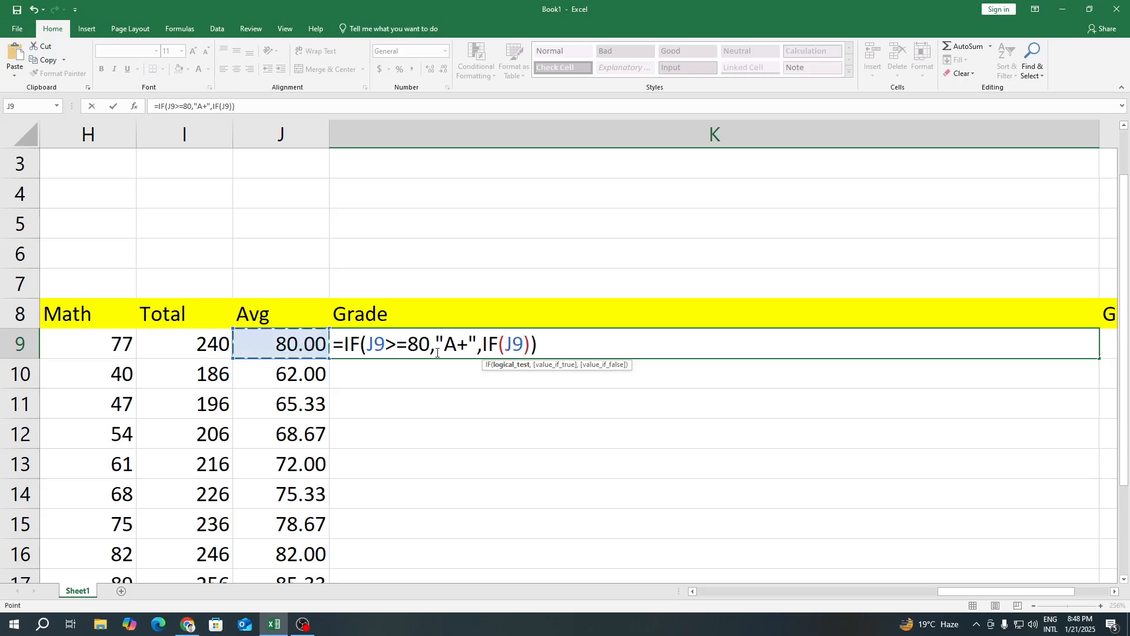
type(">=70")
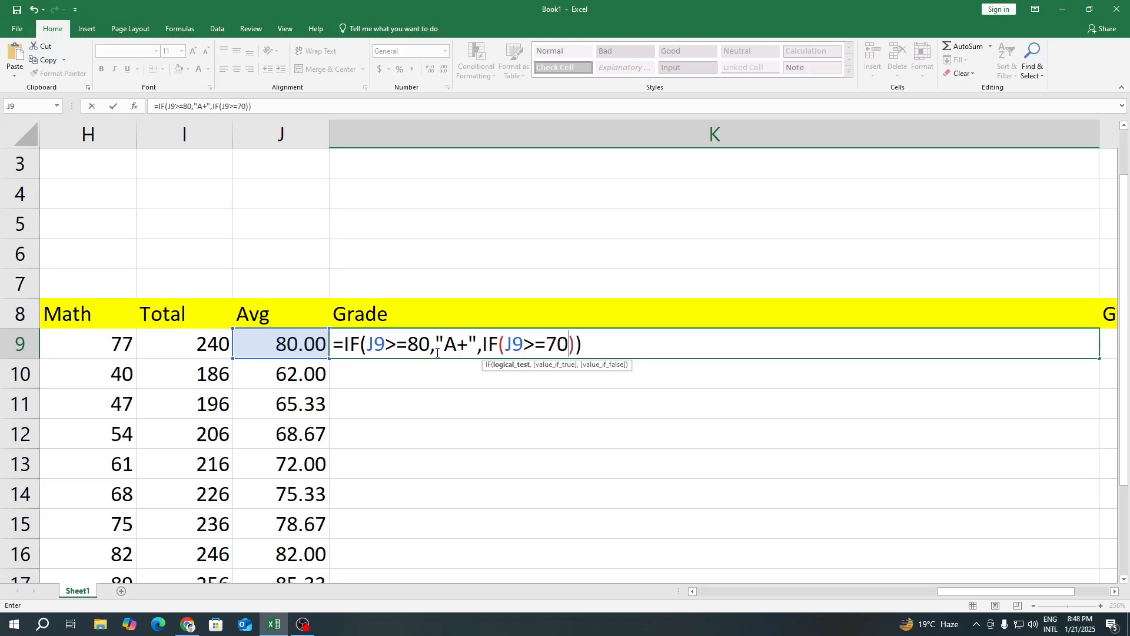
type(",")
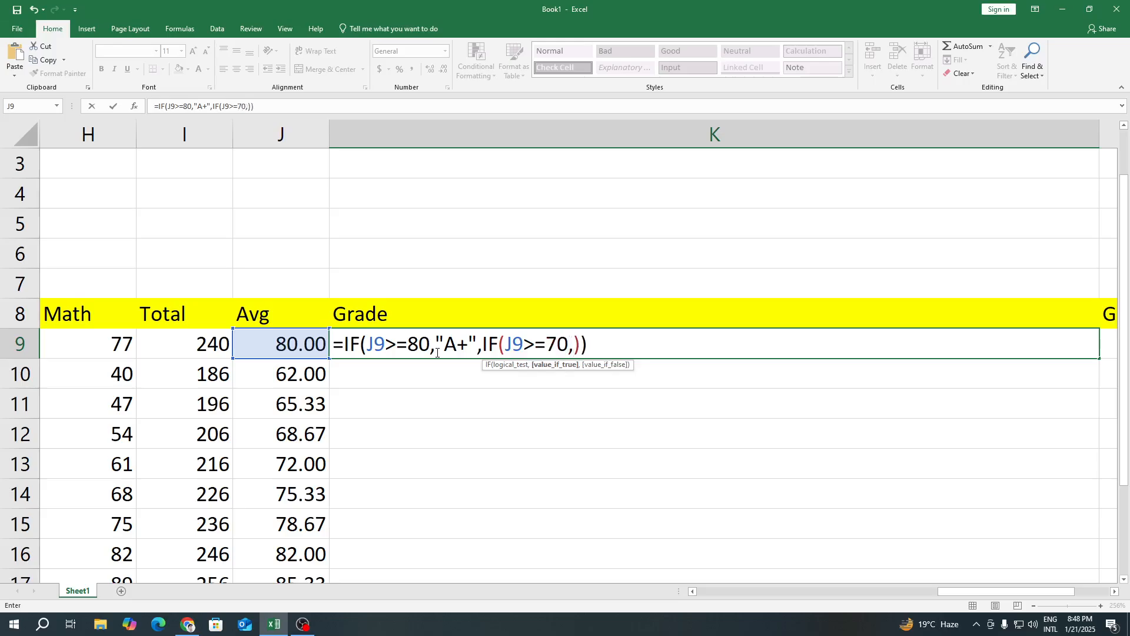
type("\"\"")
left_click(582, 339)
type("A")
left_click(620, 343)
key("Return")
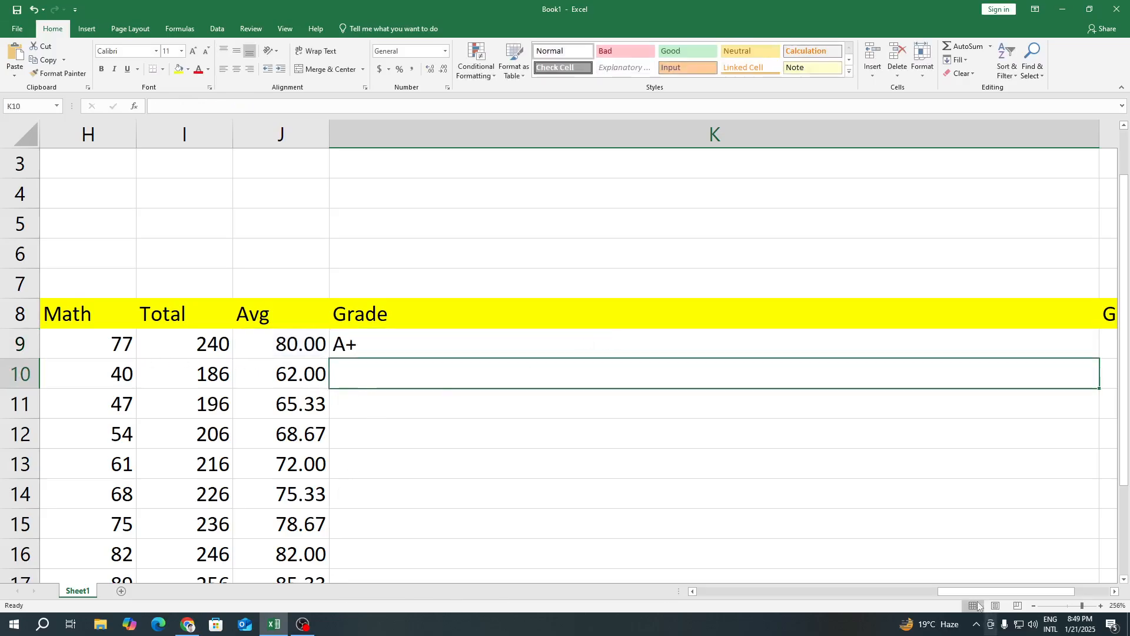
- Test the grade formula with an English mark of 70 in G9
left_click_drag(971, 590, 901, 594)
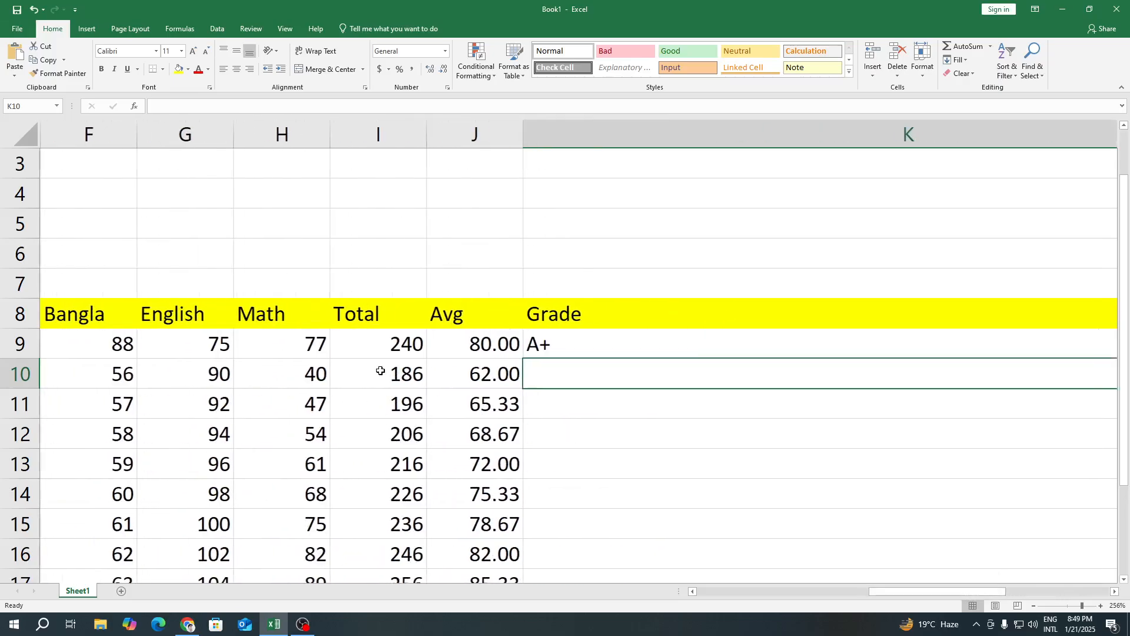
left_click(199, 344)
type("70")
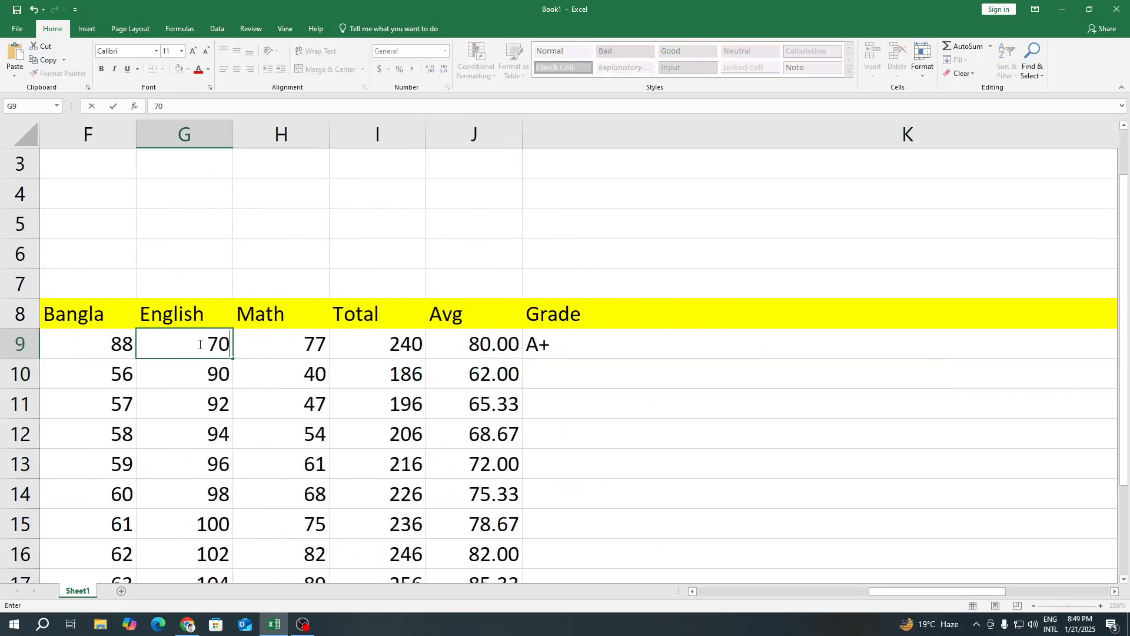
key("Return")
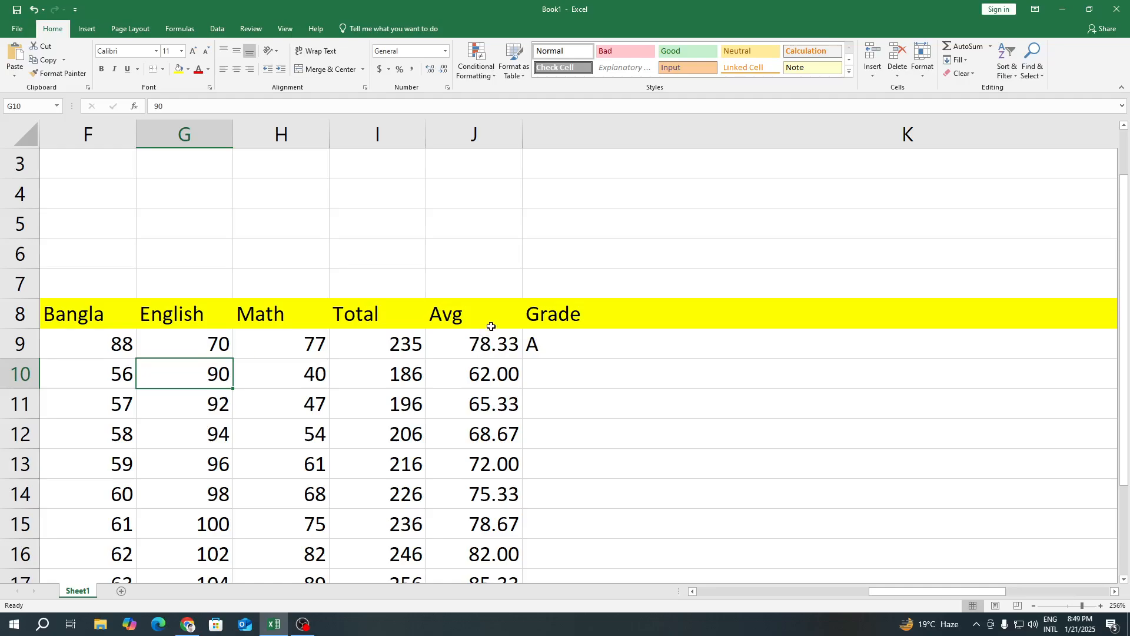
- Nest a third IF after "A" in K9's grade formula, starting its logical test with J9>=
double_click(559, 347)
left_click(605, 343)
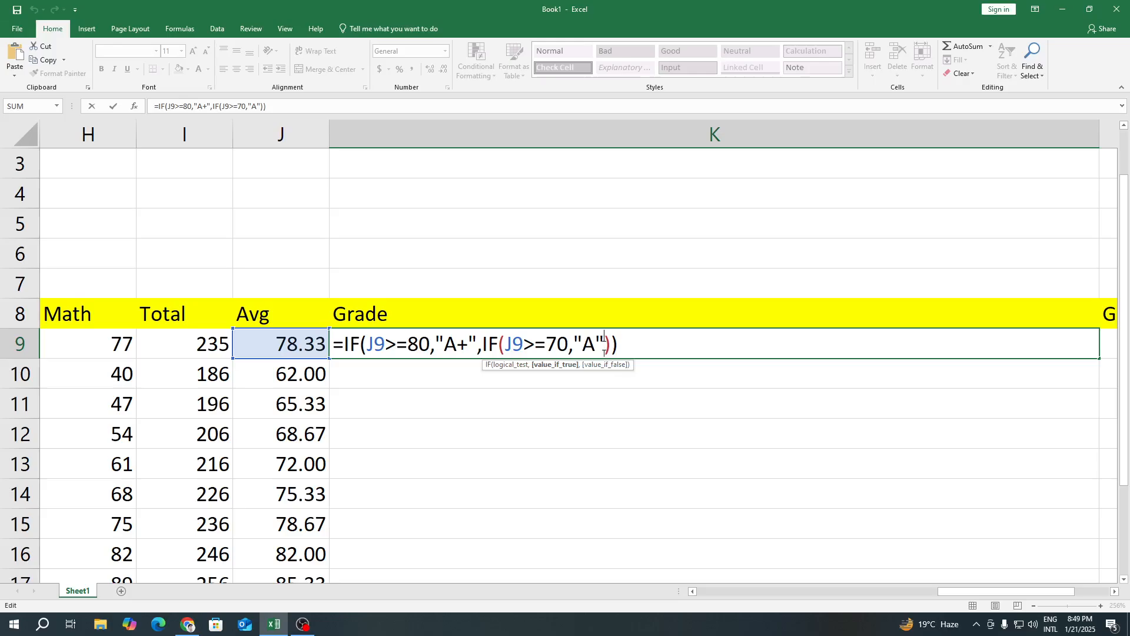
type(",")
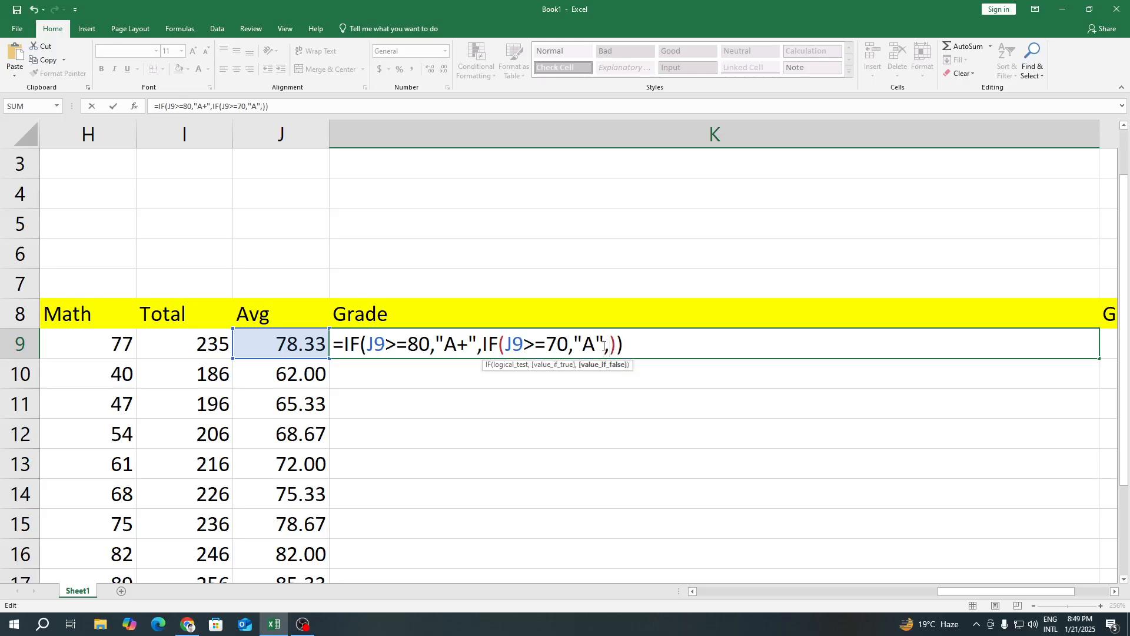
type("IF(")
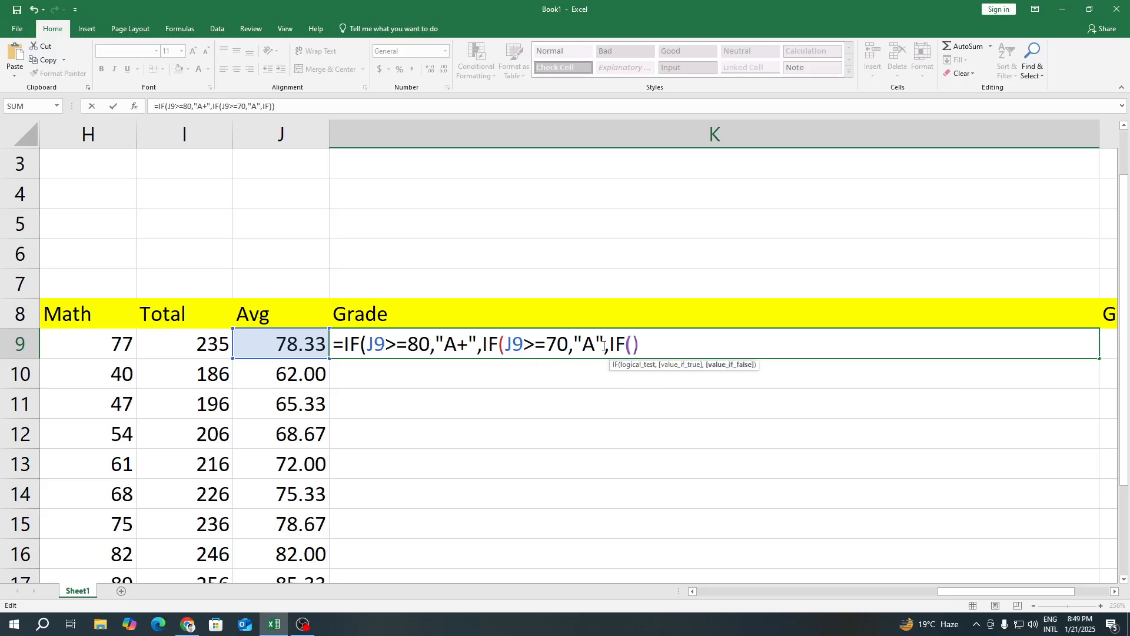
type("))")
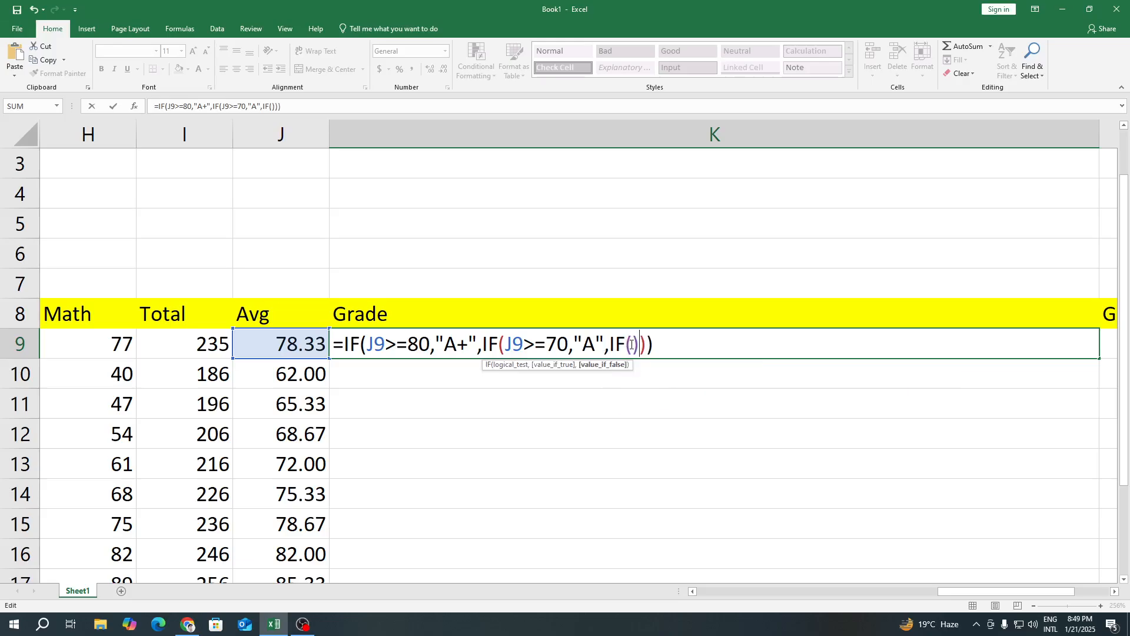
left_click(631, 344)
left_click(286, 345)
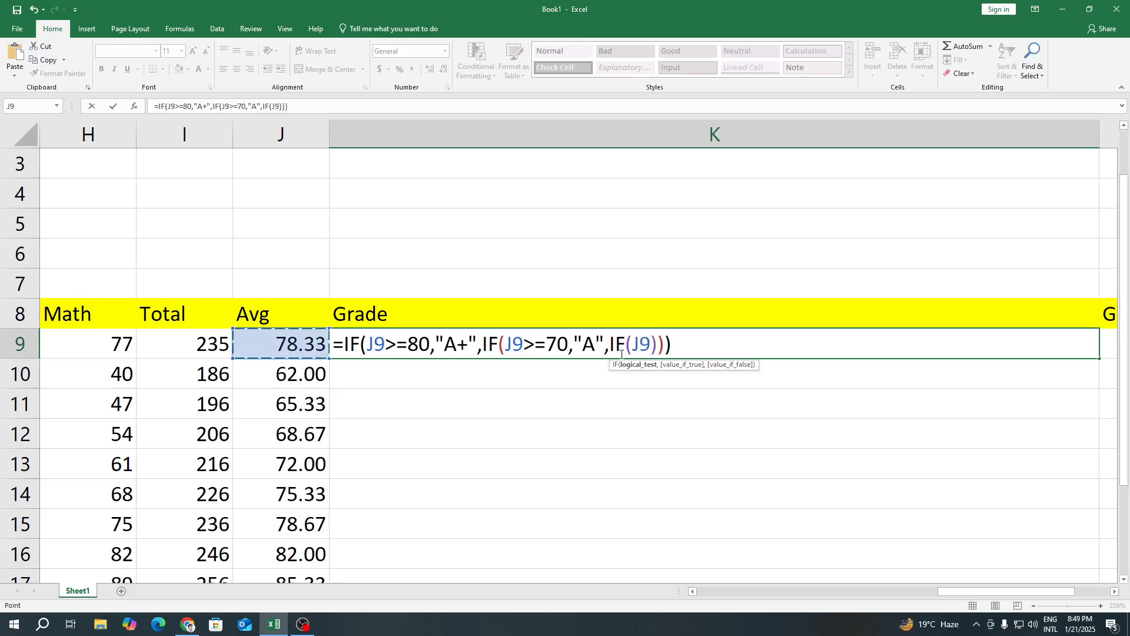
type(">=")
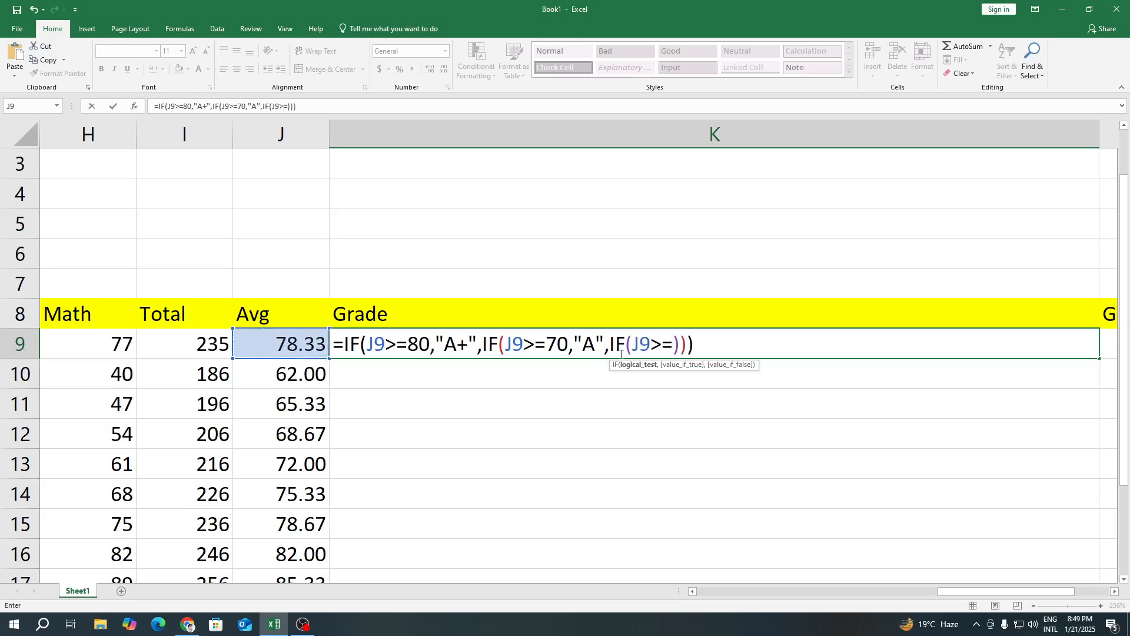
- Look up the A- interval on the mark sheet in Chrome, and complete K9's third IF in Excel as IF(J9>=60,"A-")
left_click(187, 624)
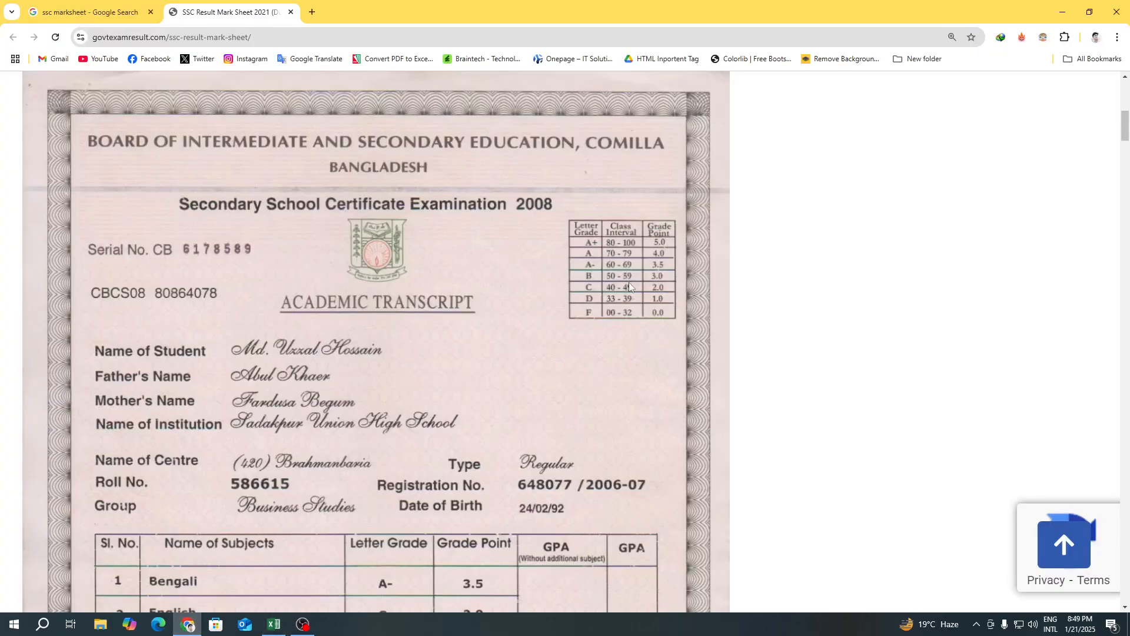
left_click(274, 624)
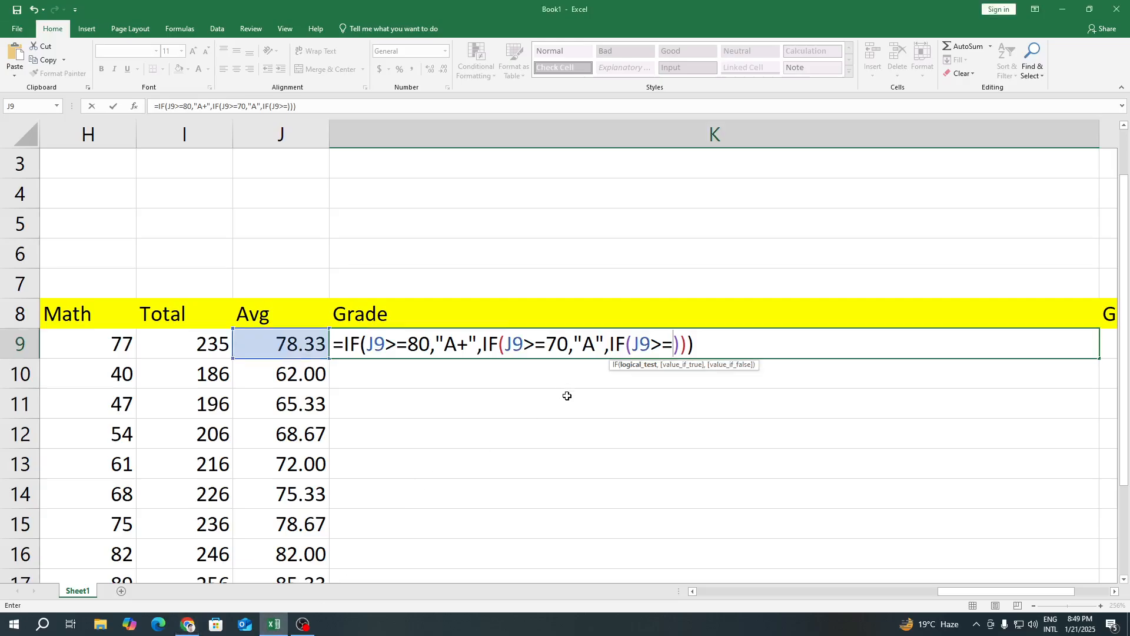
type("60")
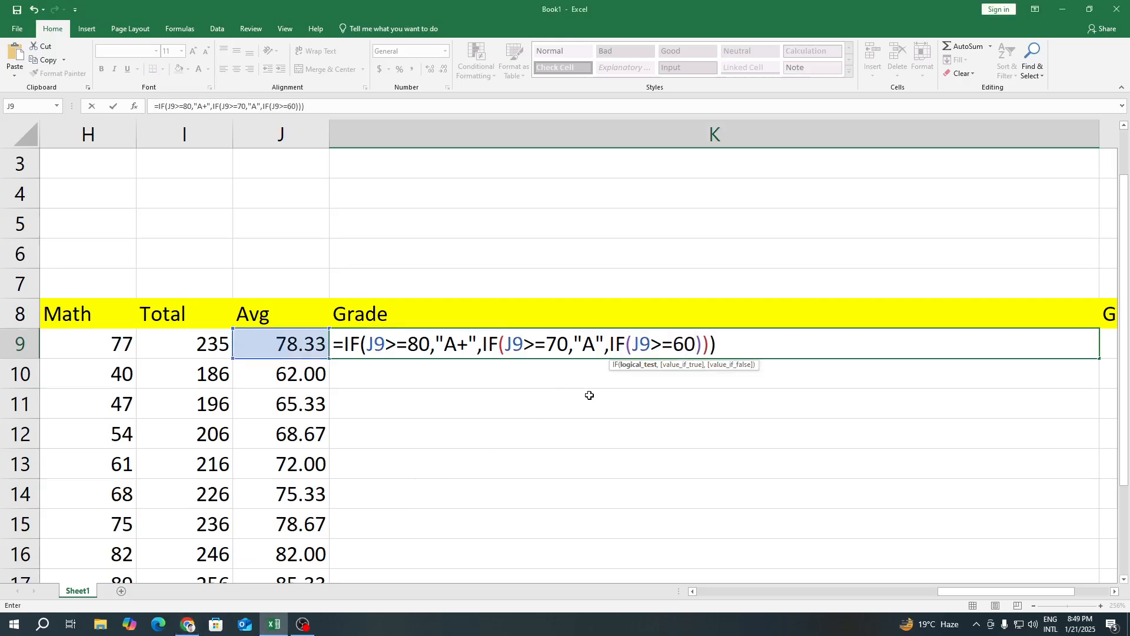
type(",\"A\"")
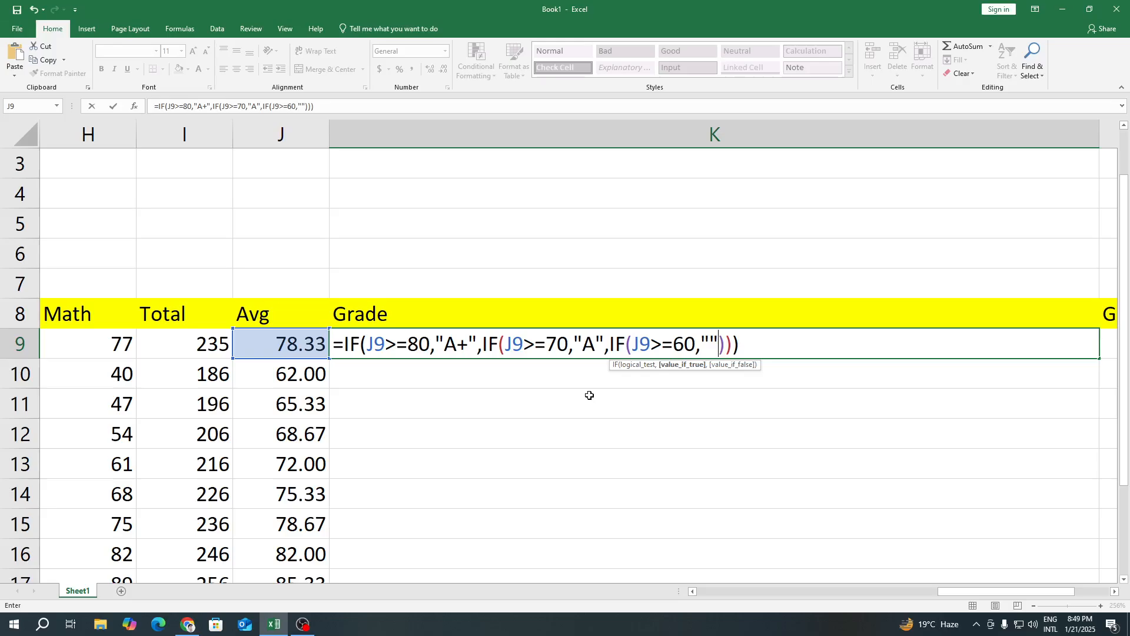
left_click(711, 344)
type("A")
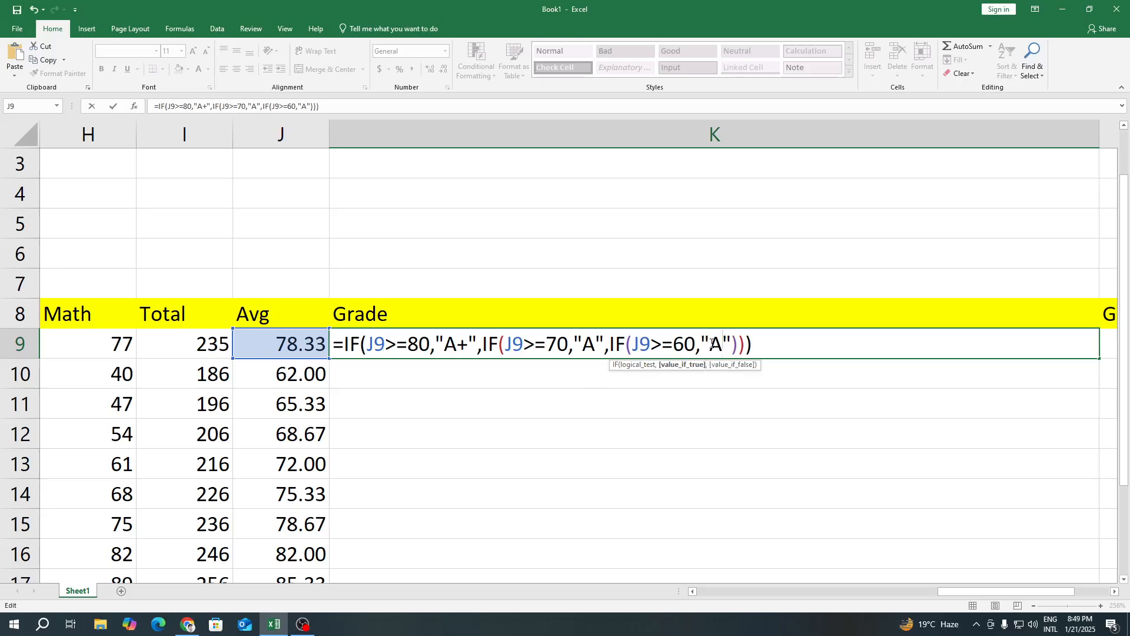
type("-")
left_click(776, 341)
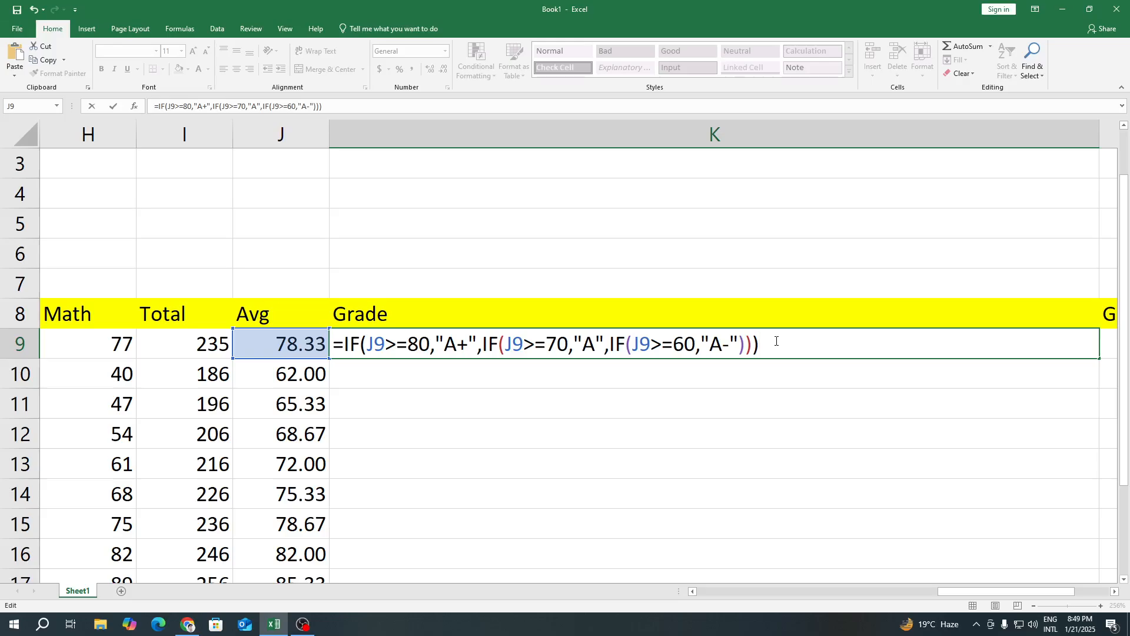
key("Return")
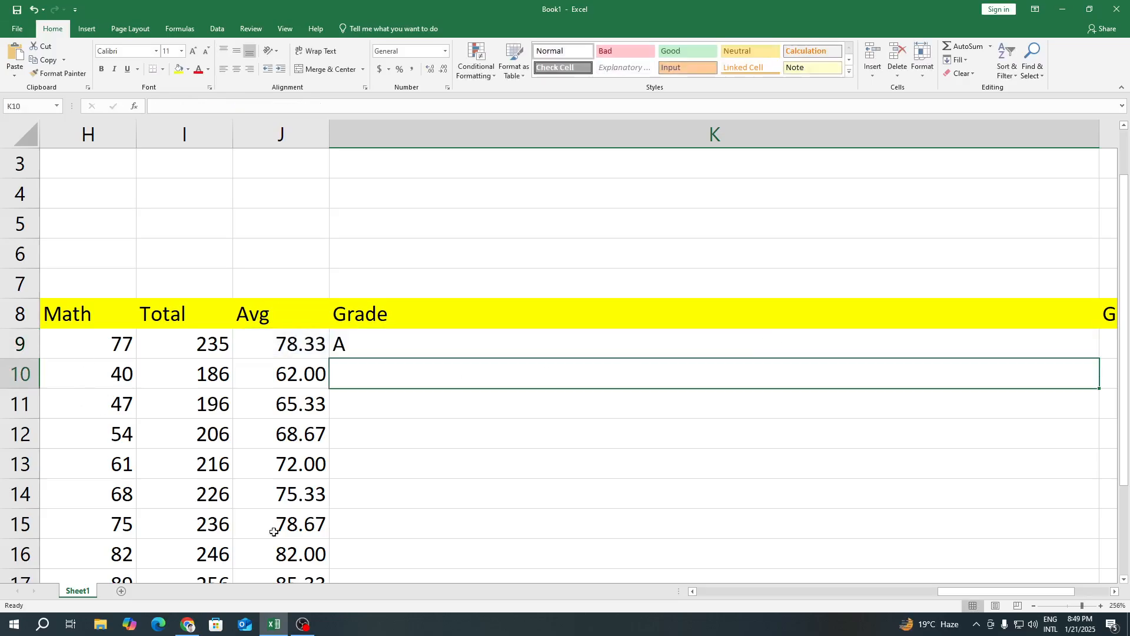
- Set the Bangla mark in F9 to 70 to test the extended grade formula
left_click_drag(949, 595, 845, 594)
left_click(259, 348)
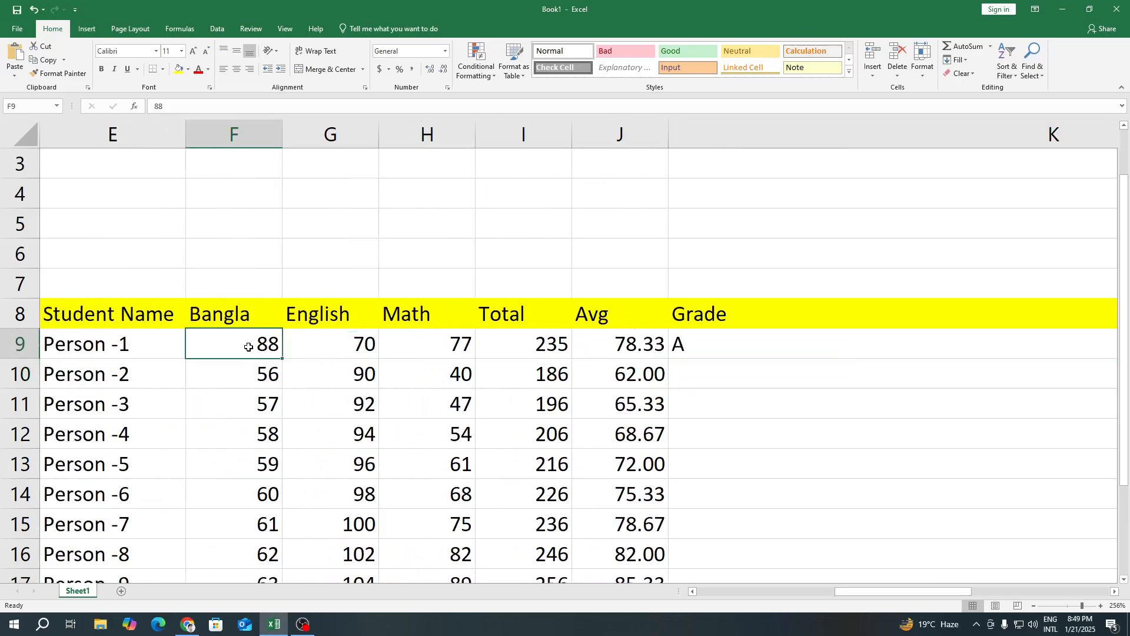
type("70")
key("Return")
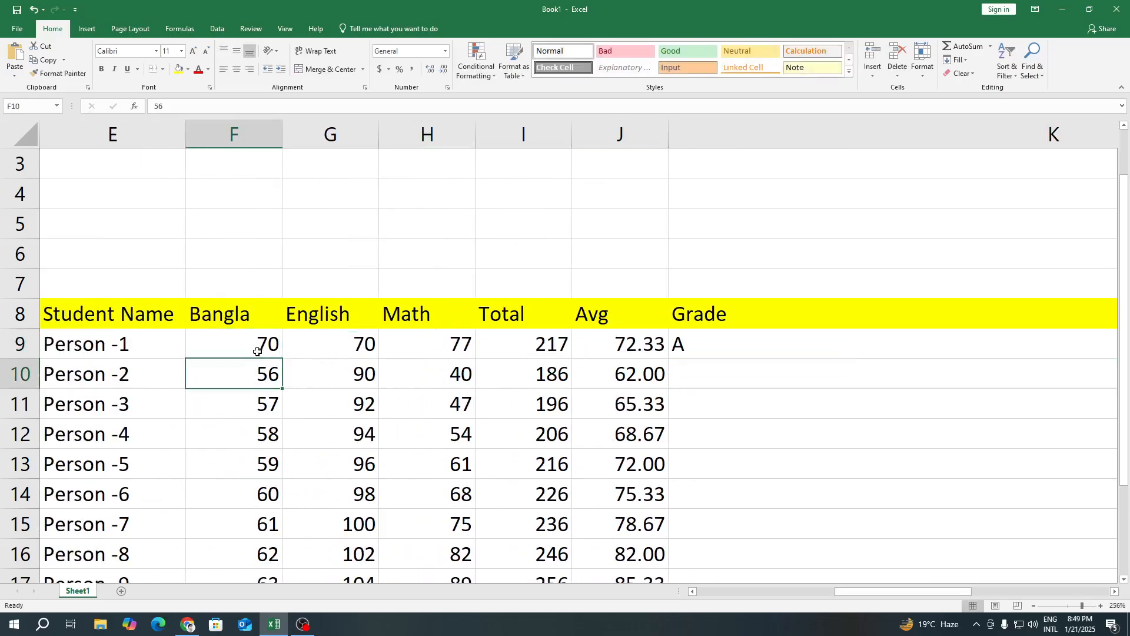
- Set the English mark in G9 to 50 to test the A- condition of the grade formula
left_click(339, 354)
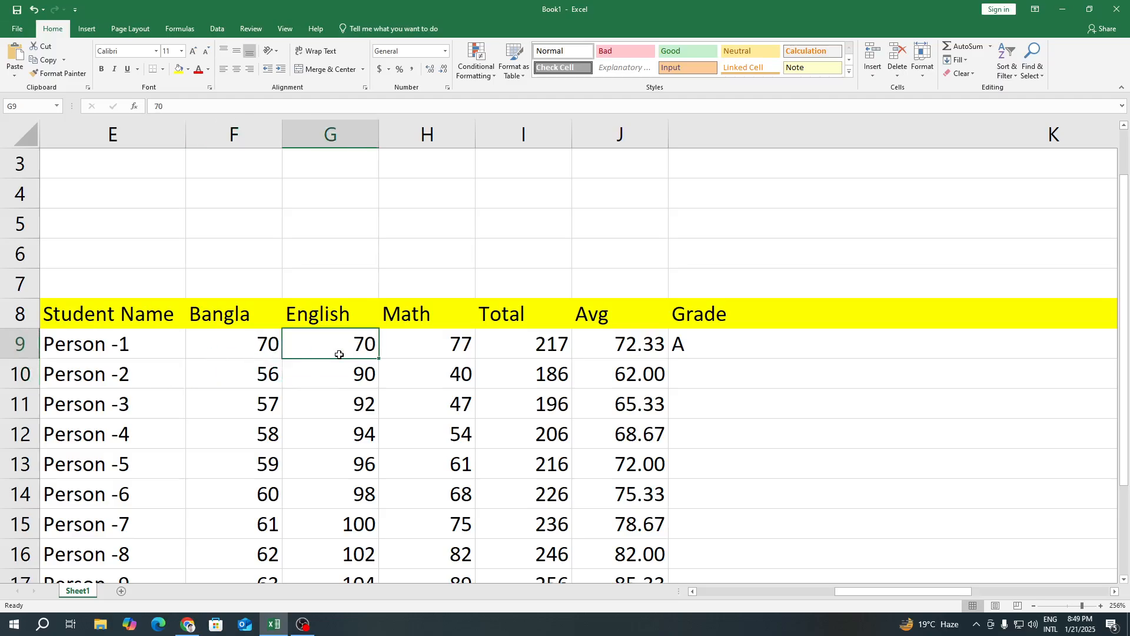
double_click(339, 355)
key("BackSpace")
key("BackSpace")
type("50")
key("Return")
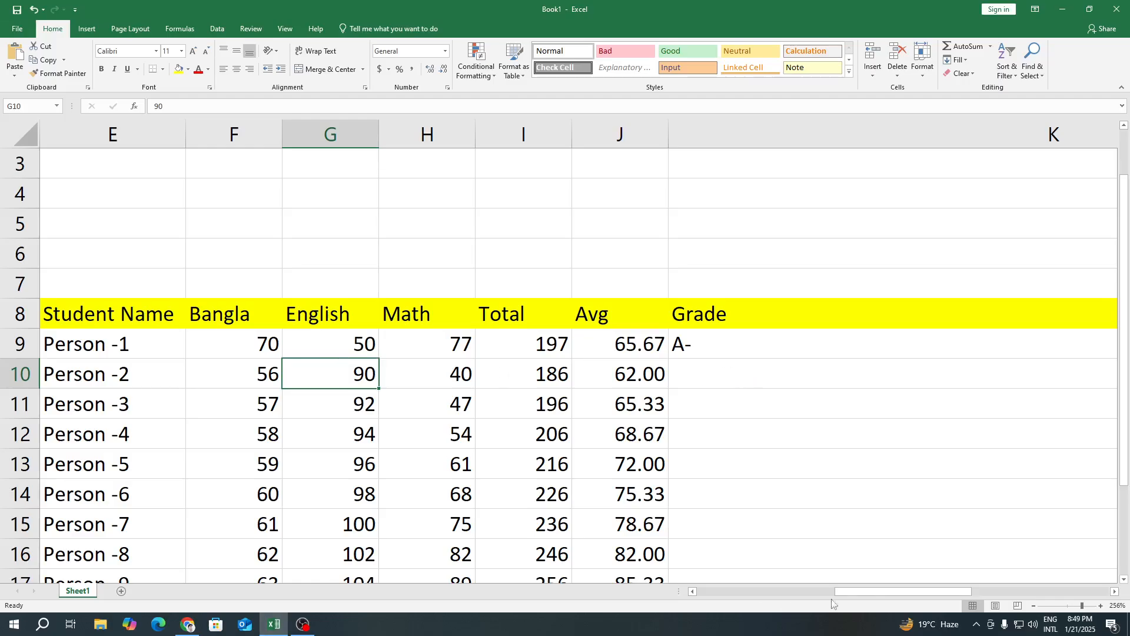
- Nest a fourth IF after "A-" in K9's grade formula, starting its logical test with J9>=
left_click_drag(877, 597, 995, 597)
double_click(502, 352)
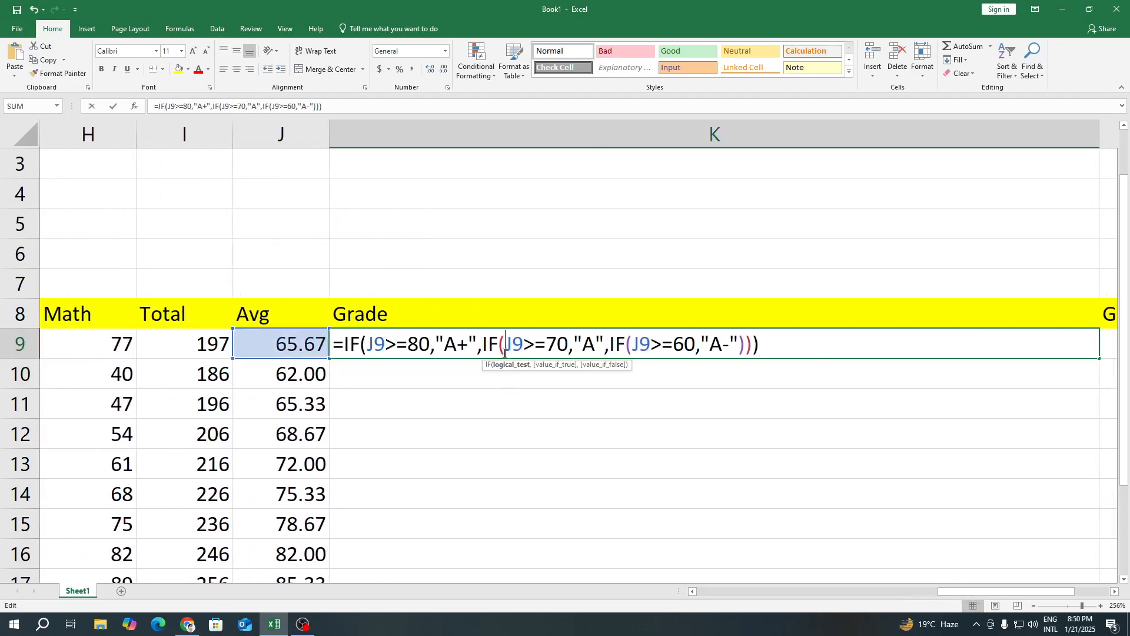
left_click(740, 344)
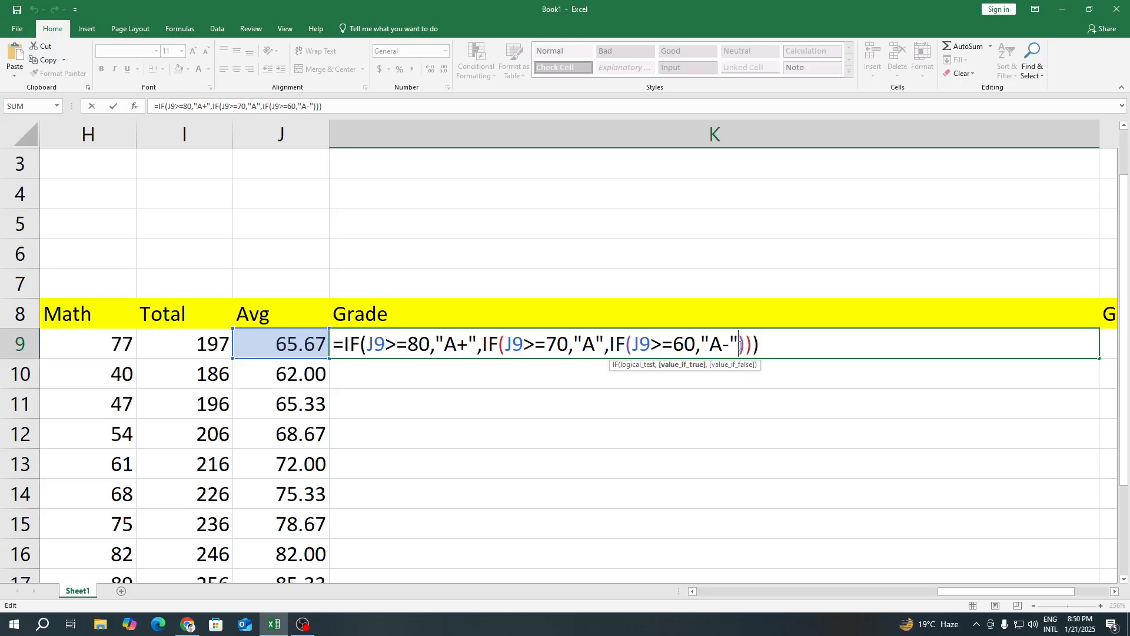
type(",IF()")
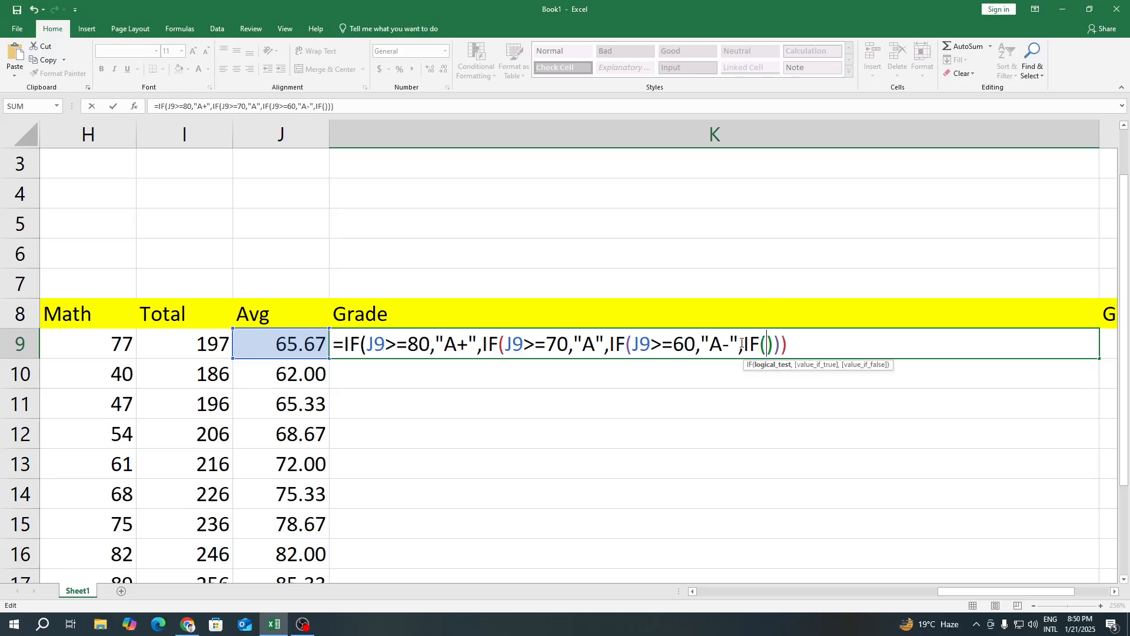
type(")")
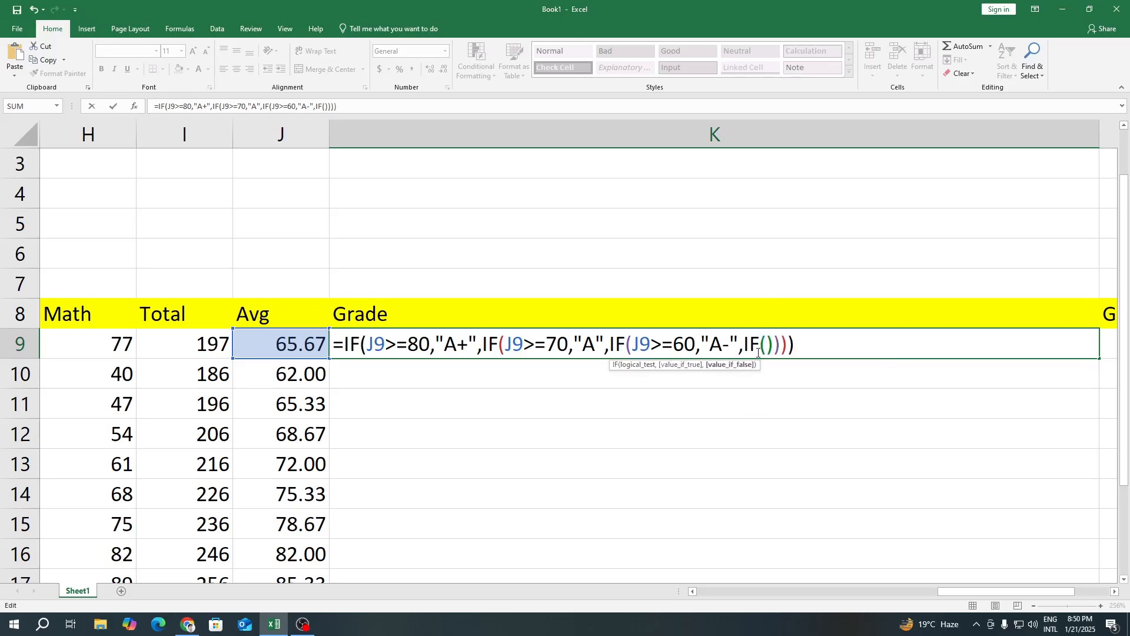
key("Left")
left_click(265, 345)
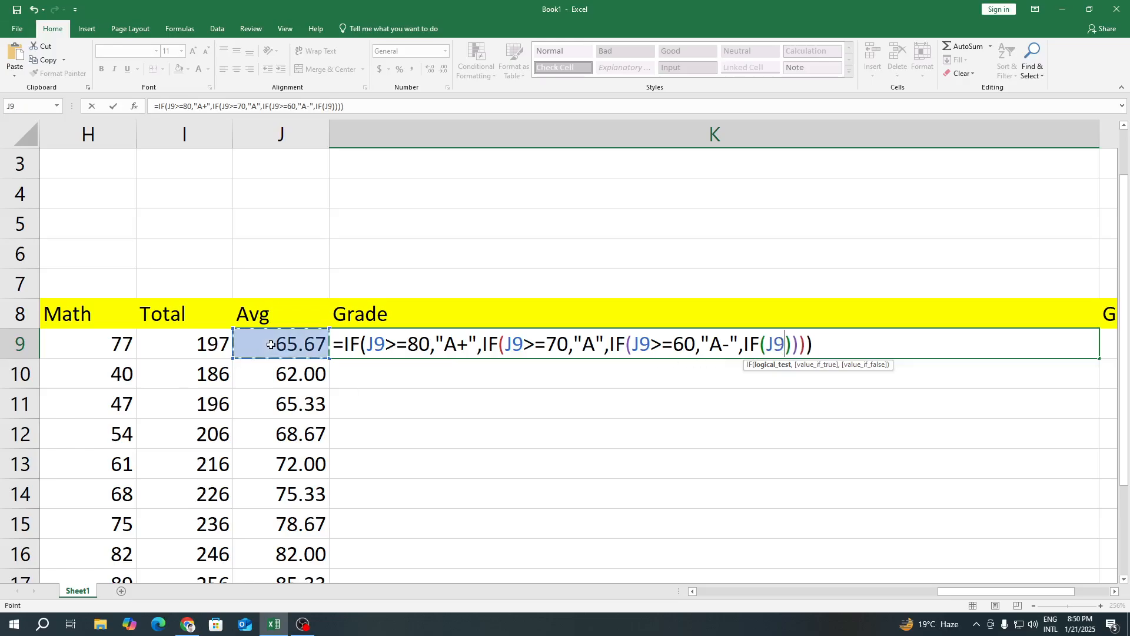
type(">=")
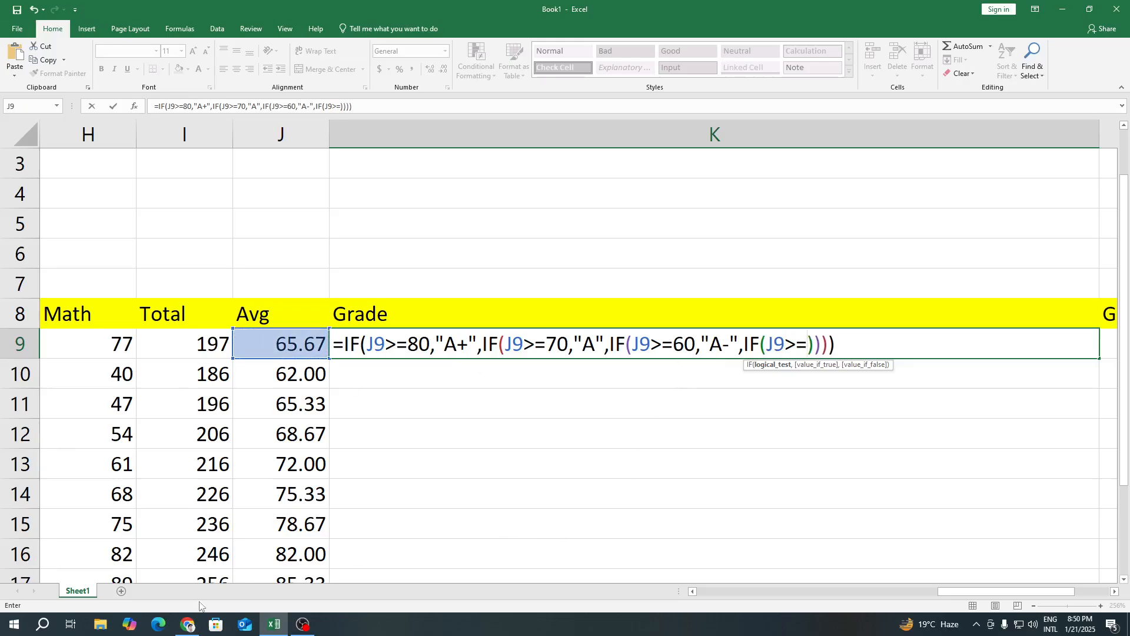
- Look up the B interval on the mark sheet in Chrome, and complete K9's fourth IF in Excel as IF(J9>=50,"B")
left_click(189, 625)
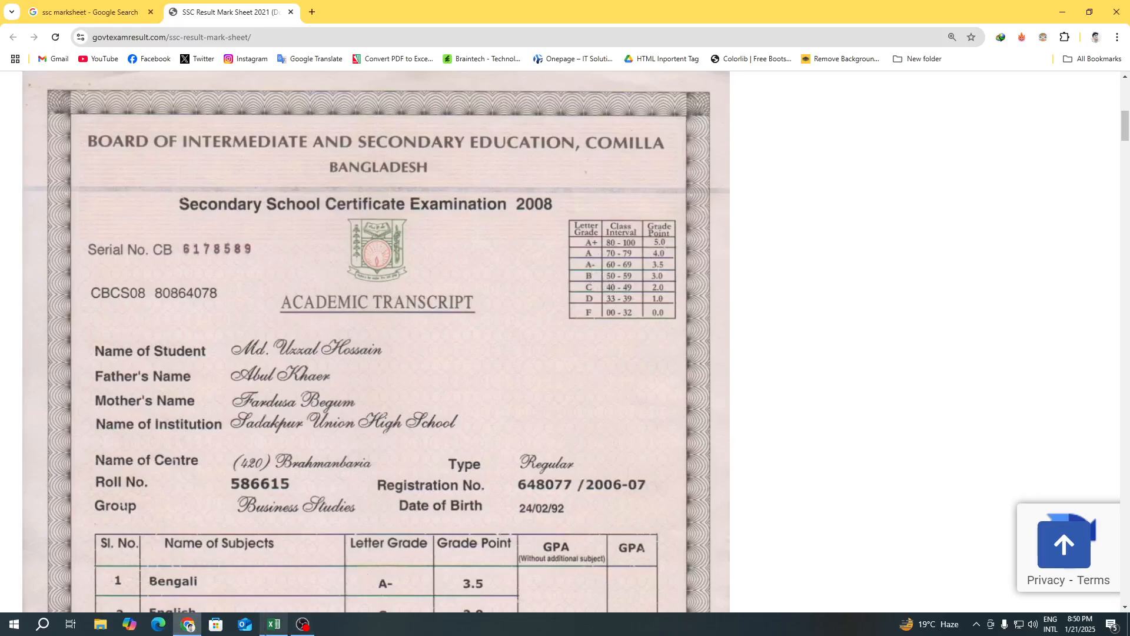
left_click(273, 625)
type("50")
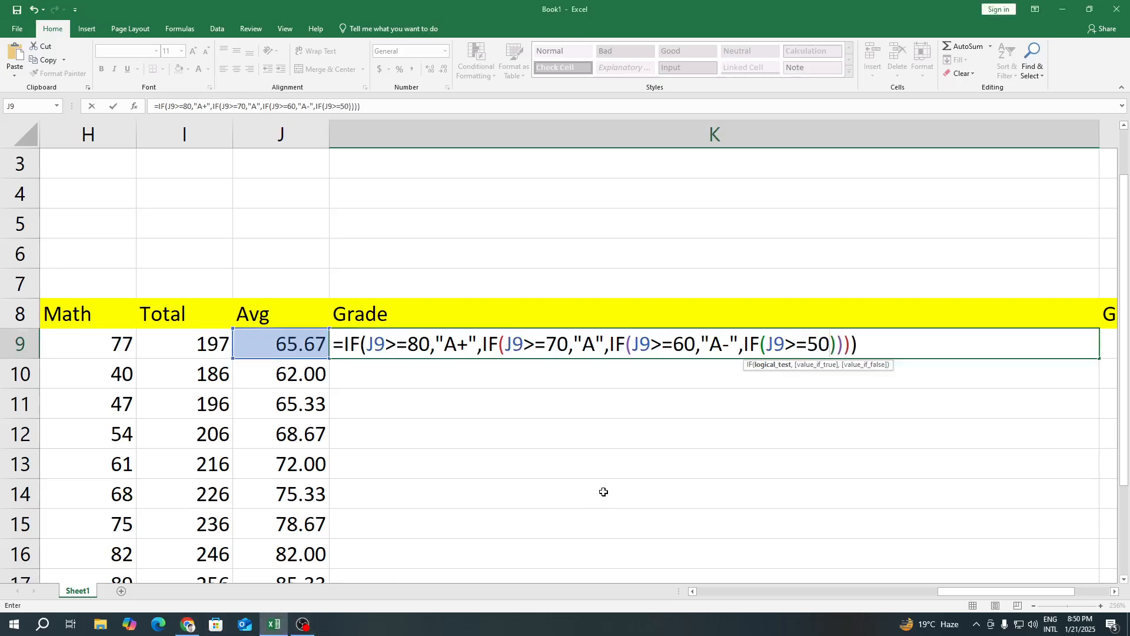
type(",")
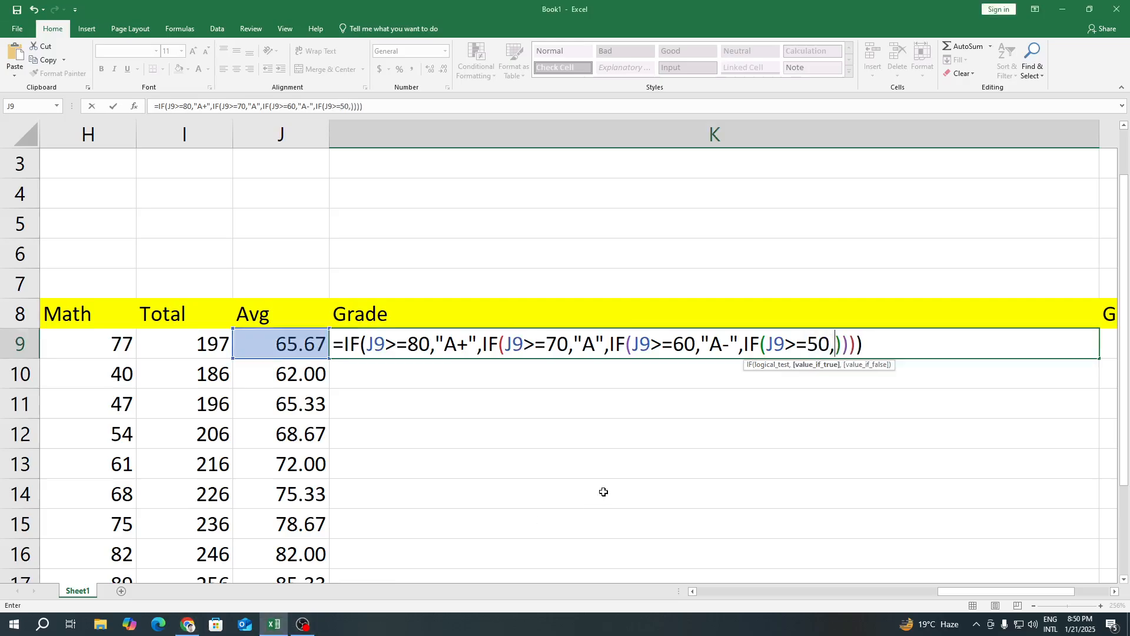
type("\"A\"")
left_click(843, 347)
type("A")
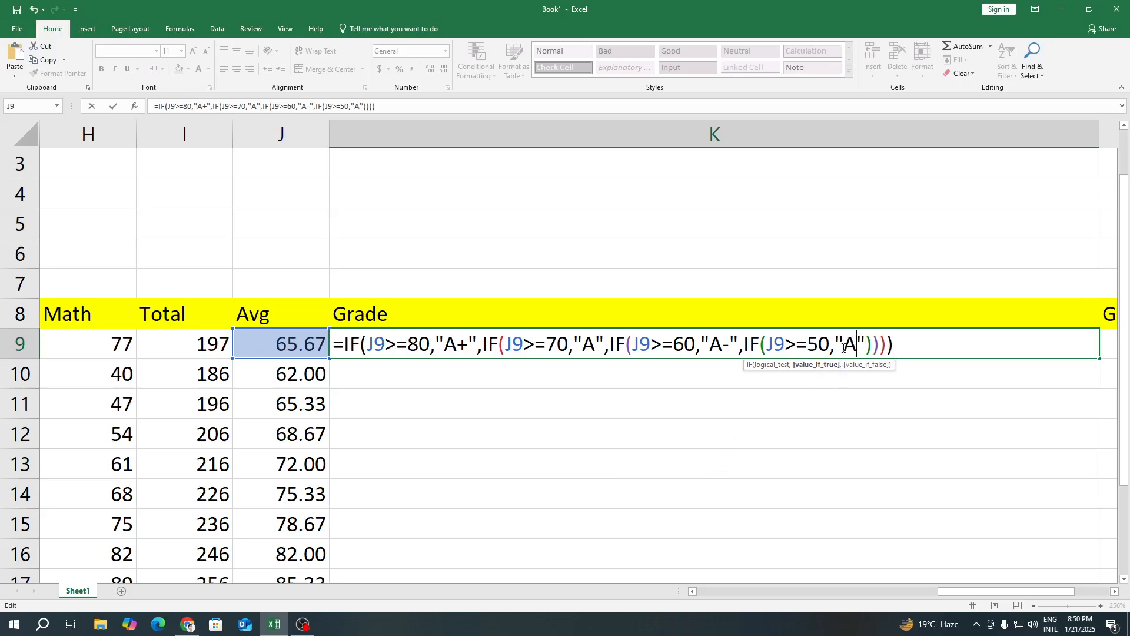
key("BackSpace")
type("B")
left_click(914, 344)
key("Return")
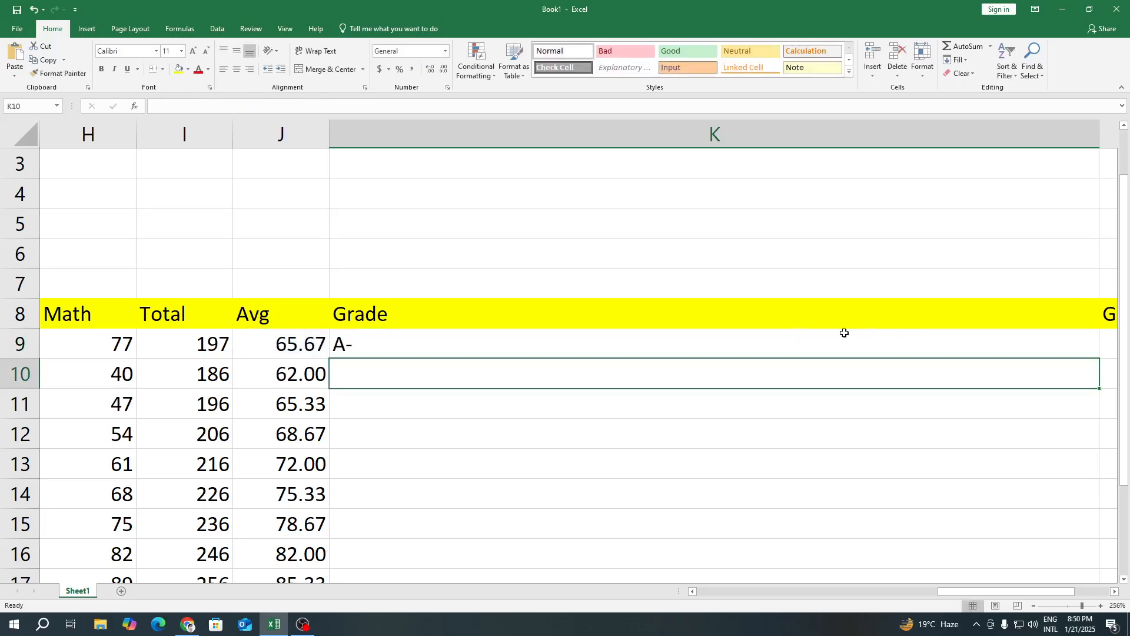
- Set the Bangla mark in F9 to 55 to lower the first student's average
left_click(924, 592)
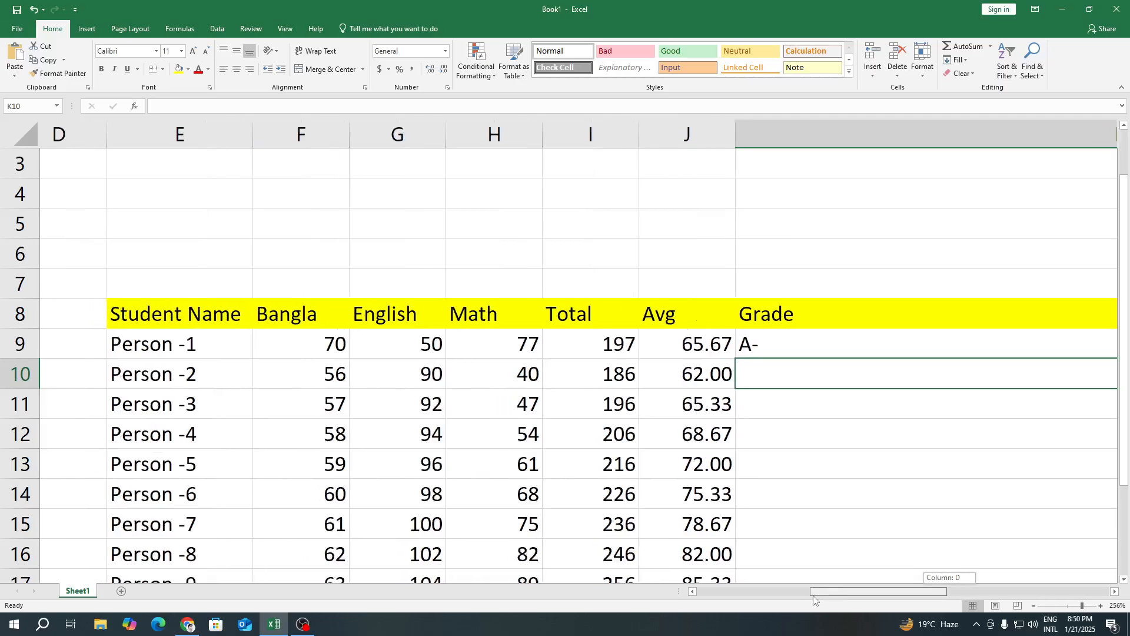
left_click(353, 346)
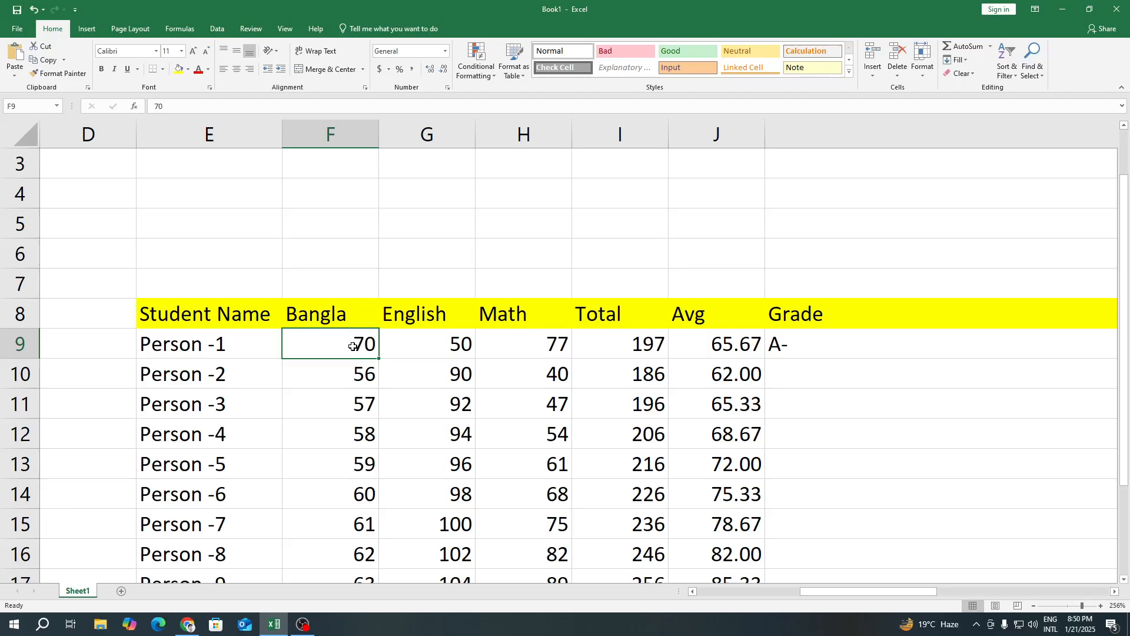
type("7")
key("BackSpace")
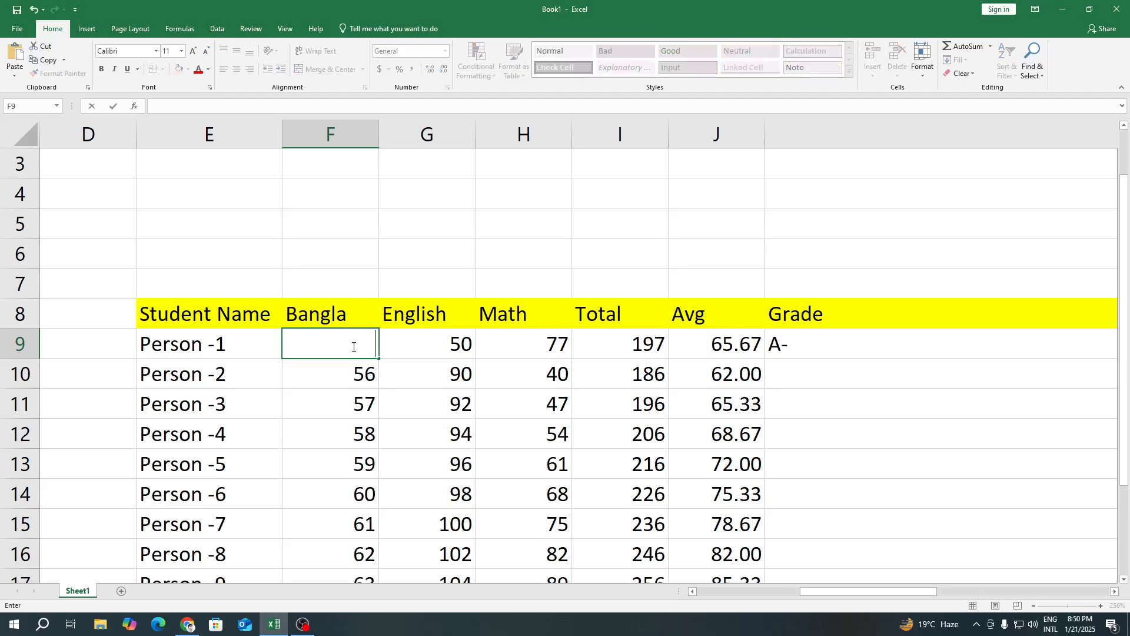
type("55")
key("Return")
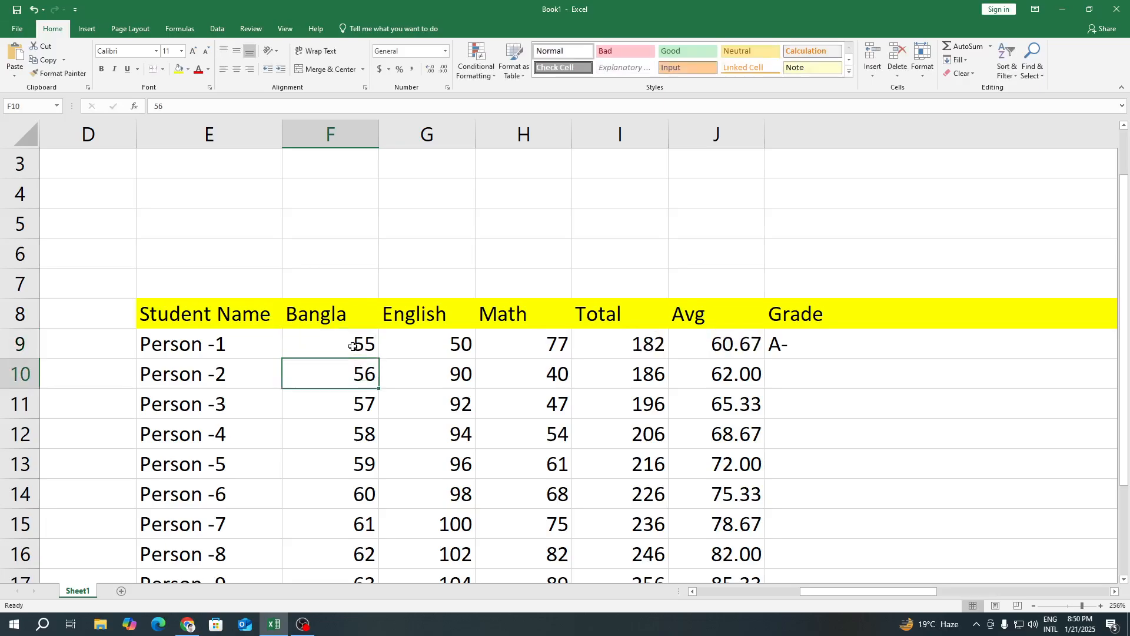
- Set the English mark in G9 and the Math mark in H9 to 50 to test the B condition
left_click(446, 346)
type("50")
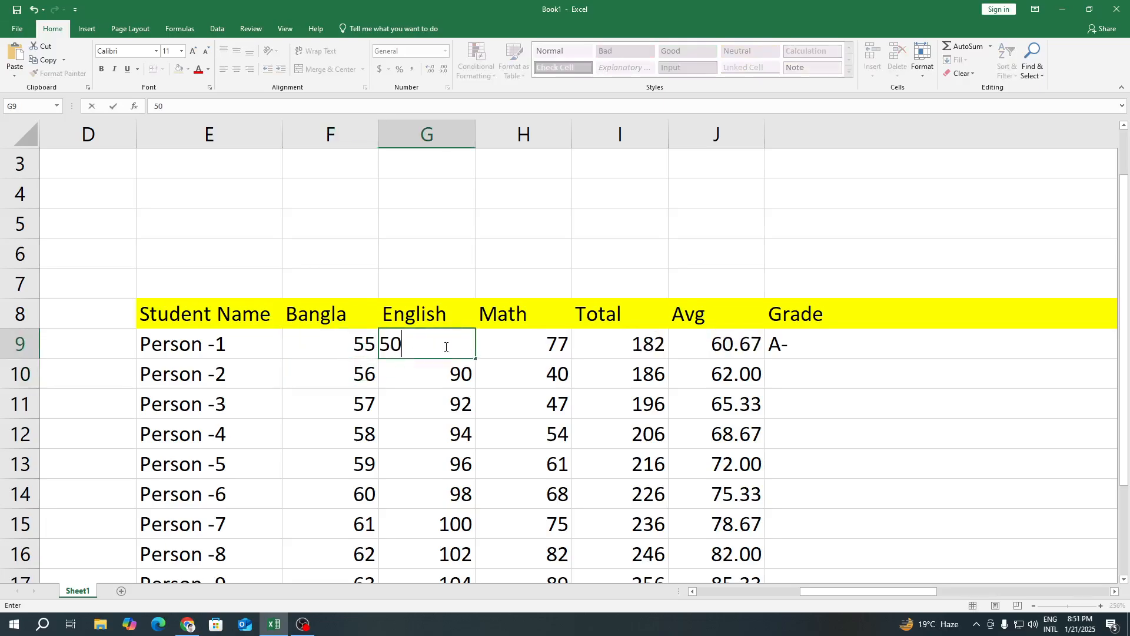
key("Return")
left_click(550, 340)
type("50")
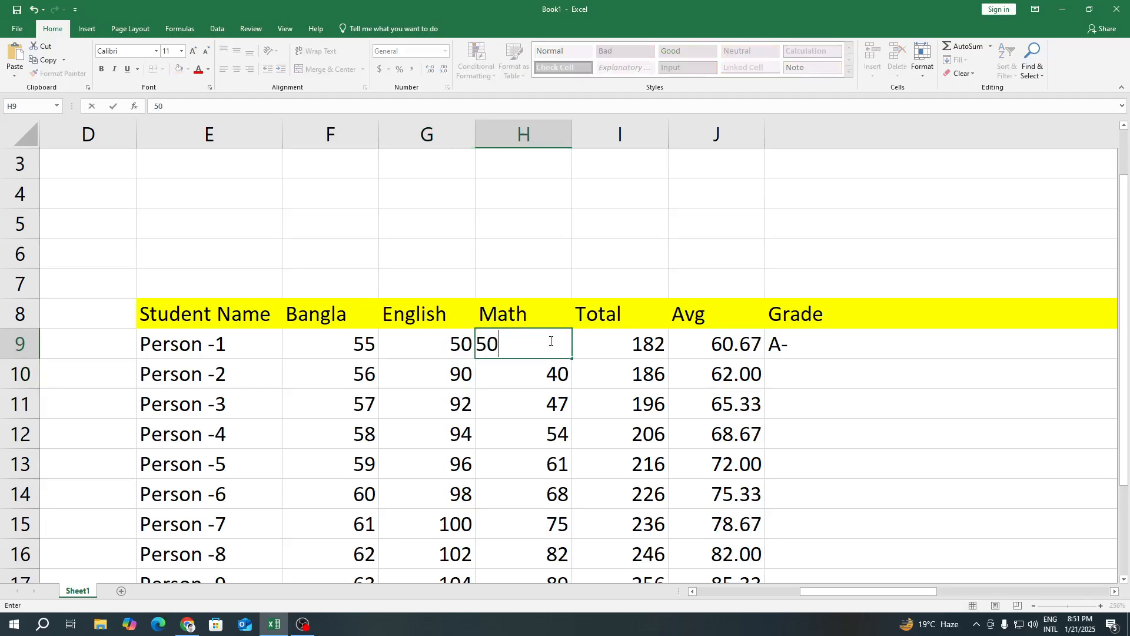
key("Return")
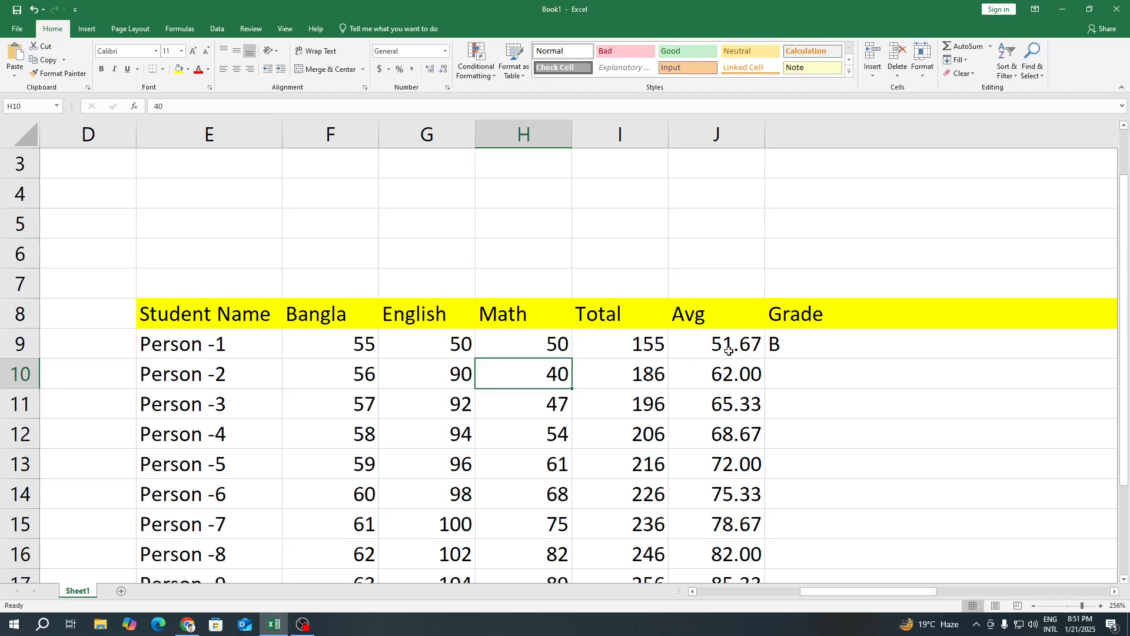
- Set the Bangla mark in F9 to 50 to test the lower limit of the B grade
left_click(363, 343)
type("50")
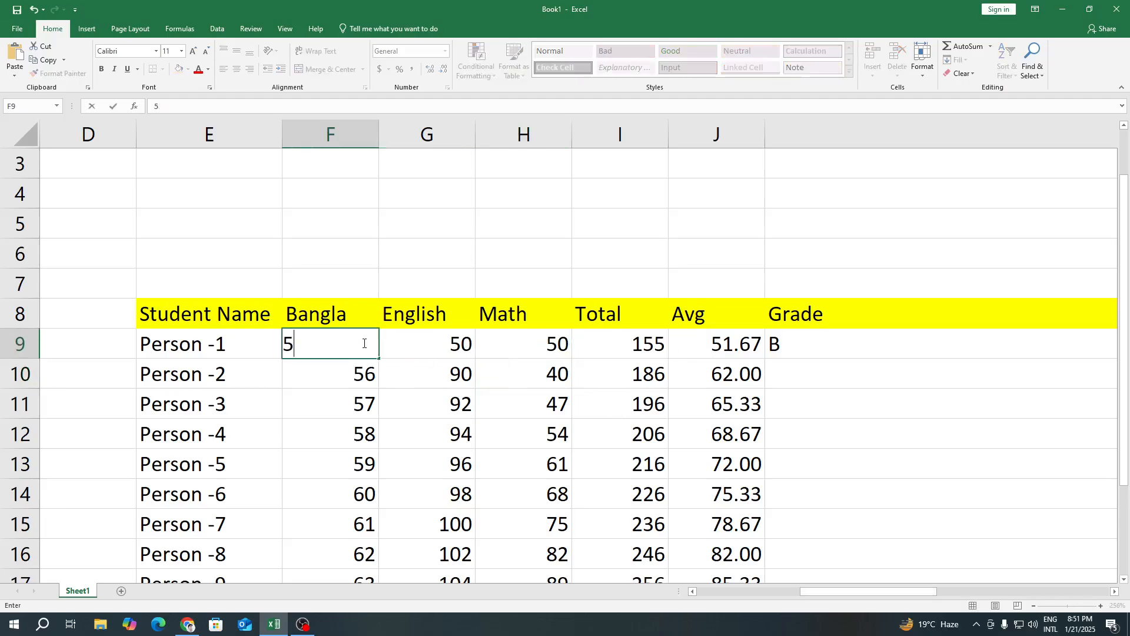
key("Return")
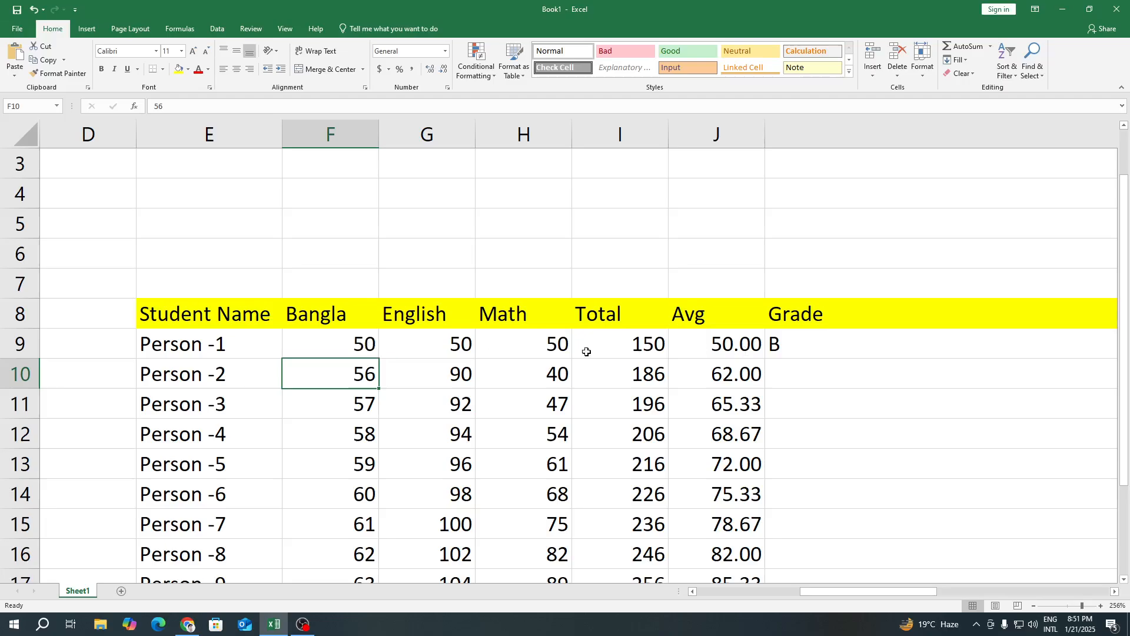
- Set the Bangla mark in F9 to 45 and check the grade in K9 for an average below 50
left_click(357, 345)
key("Return")
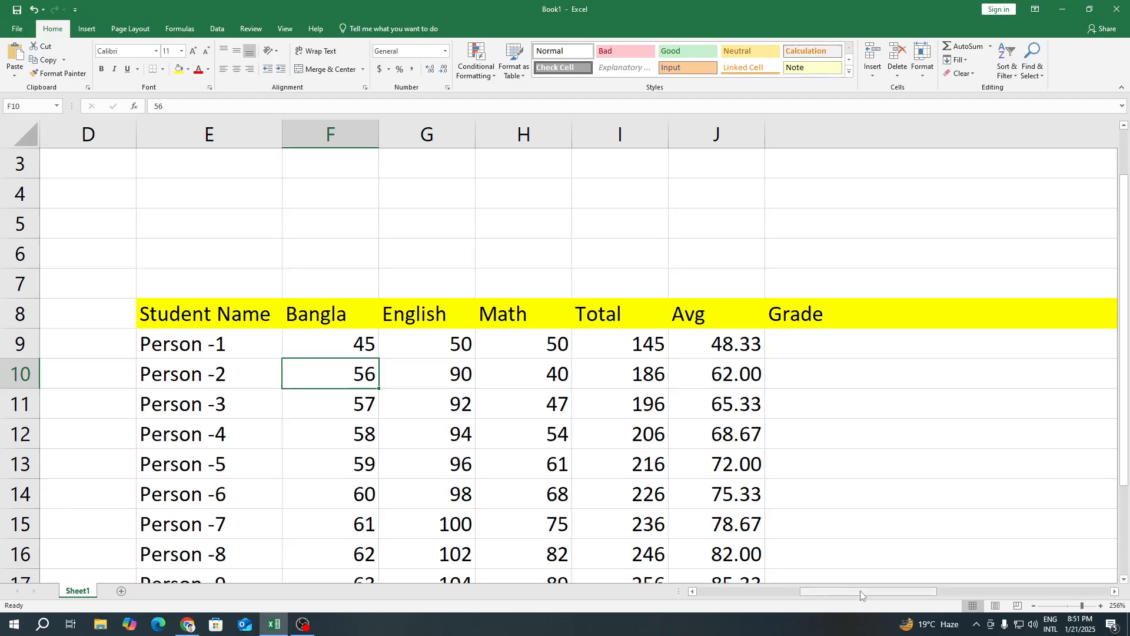
left_click_drag(865, 591, 926, 487)
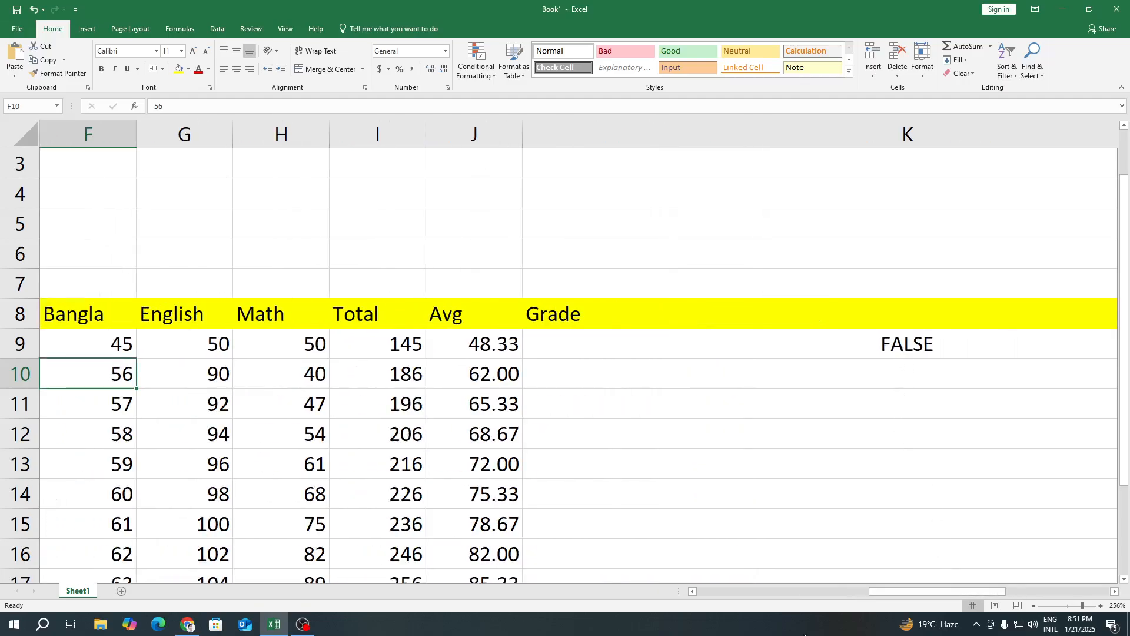
- Nest a fifth IF after "B" in K9's grade formula with the logical test J9>=40
left_click_drag(891, 592, 973, 592)
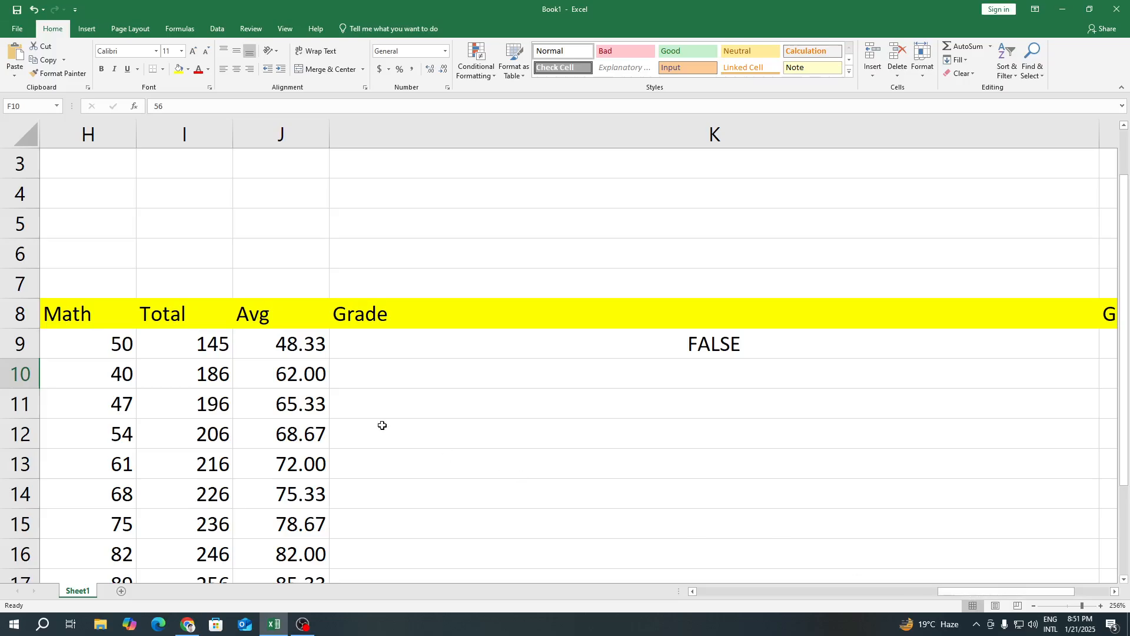
double_click(609, 351)
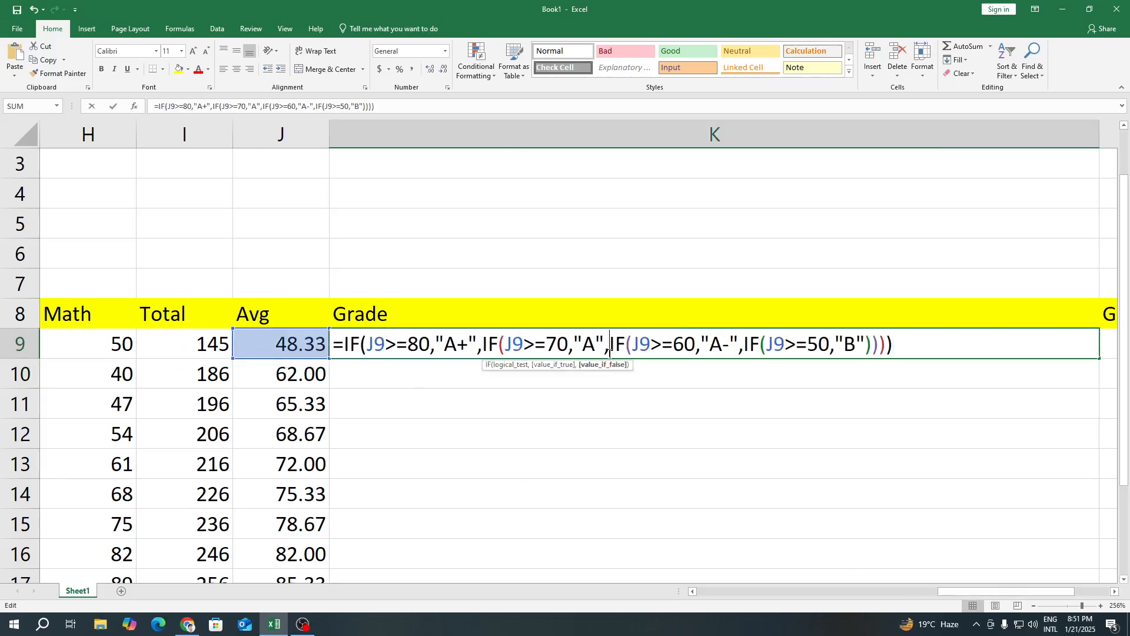
left_click(863, 348)
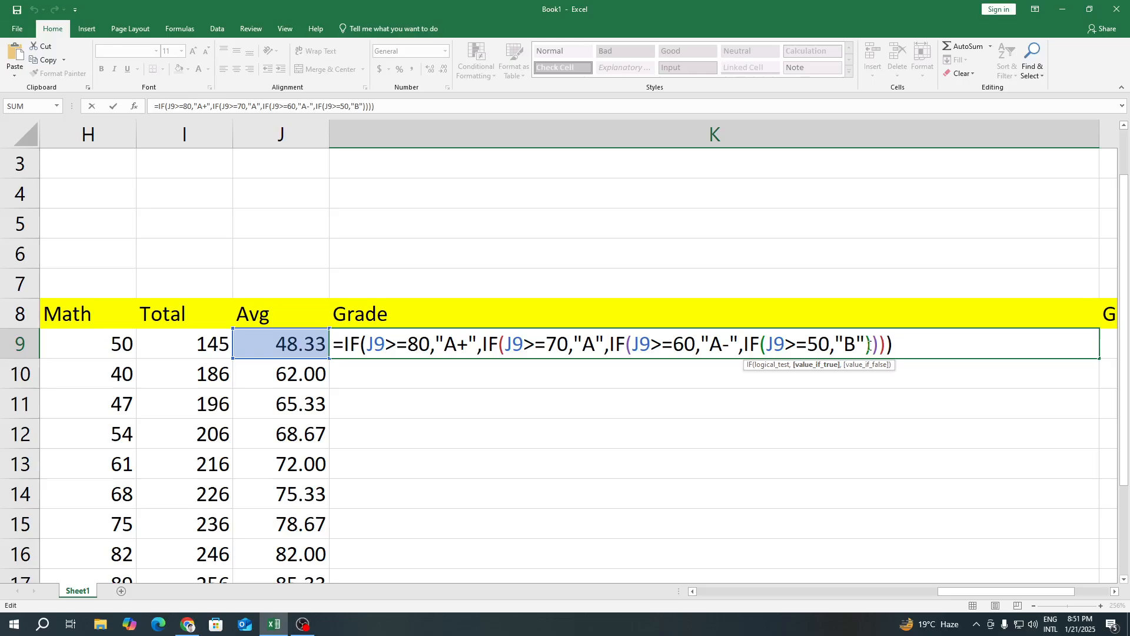
type(",")
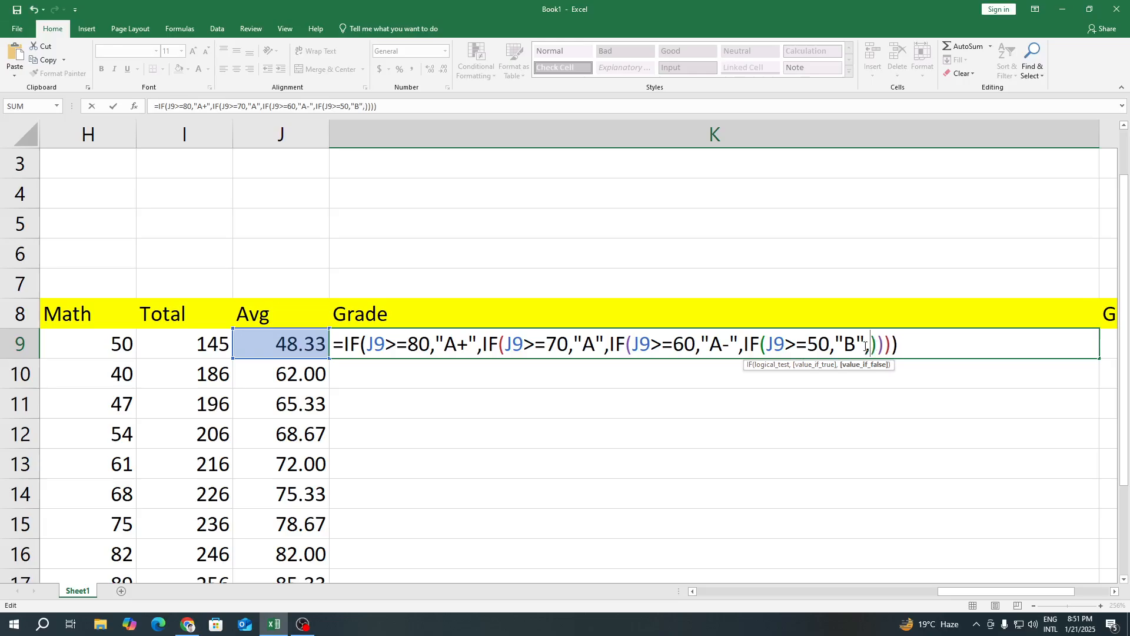
type("IF")
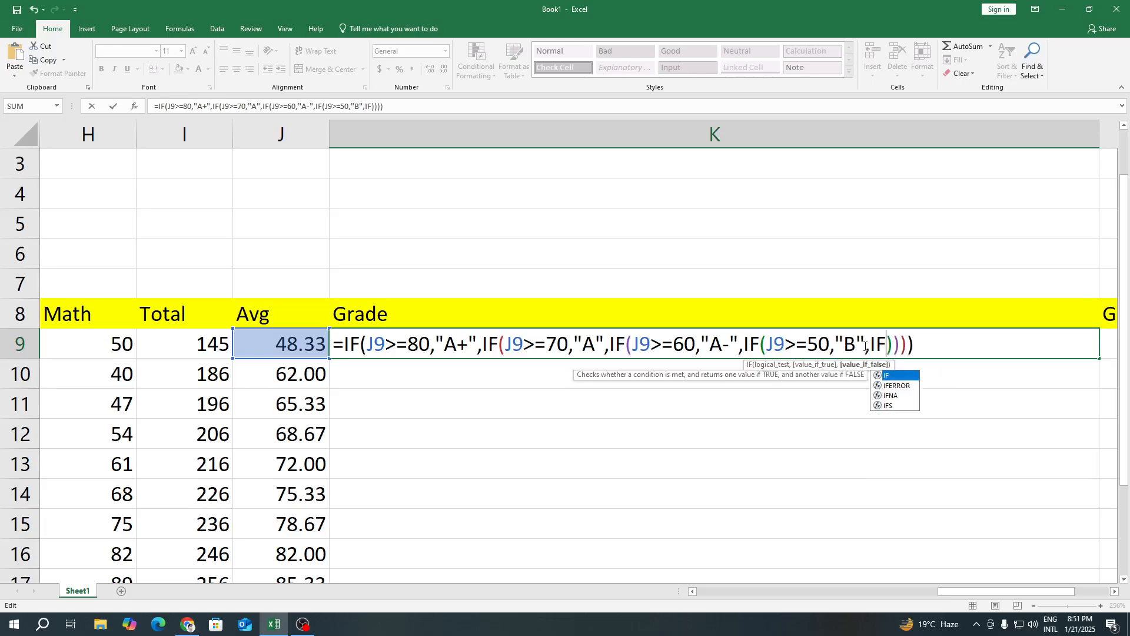
type("()")
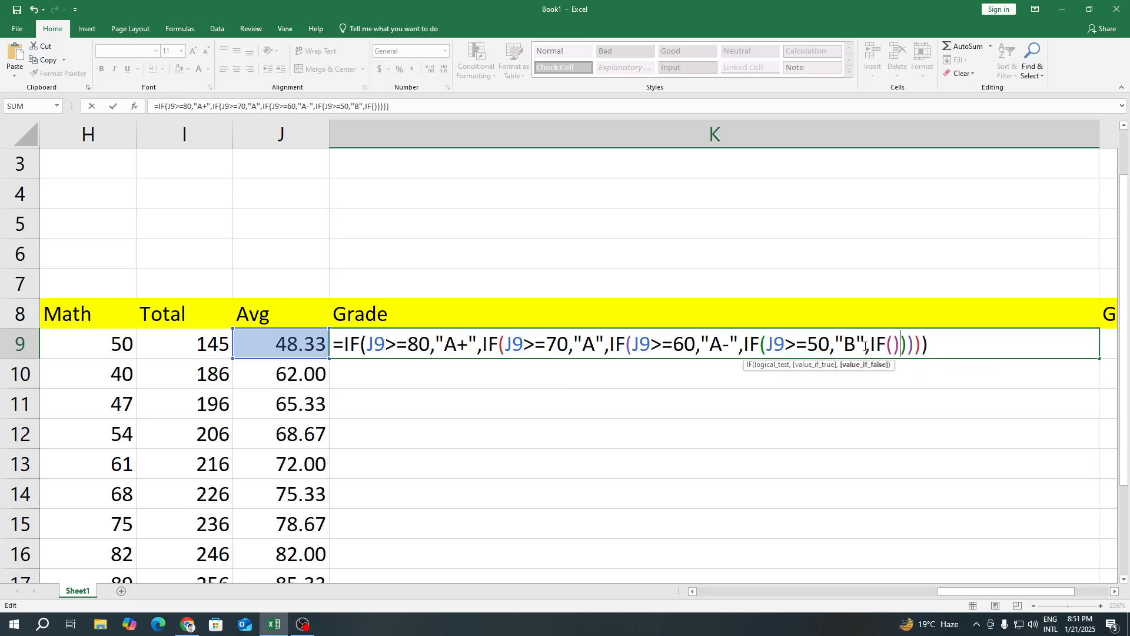
key("Left")
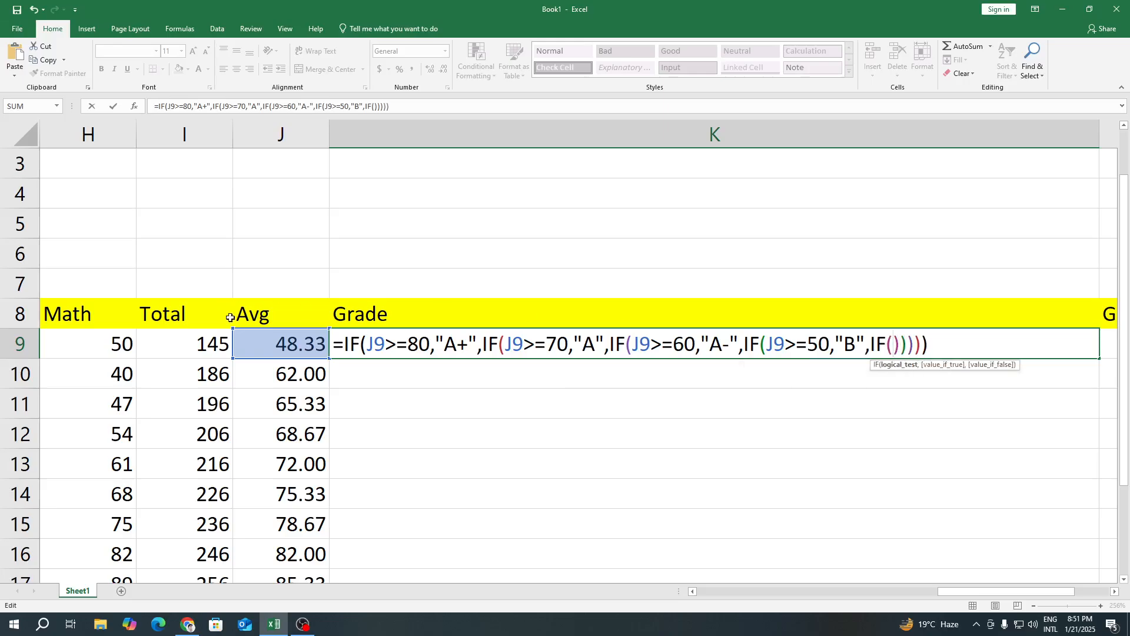
left_click(257, 344)
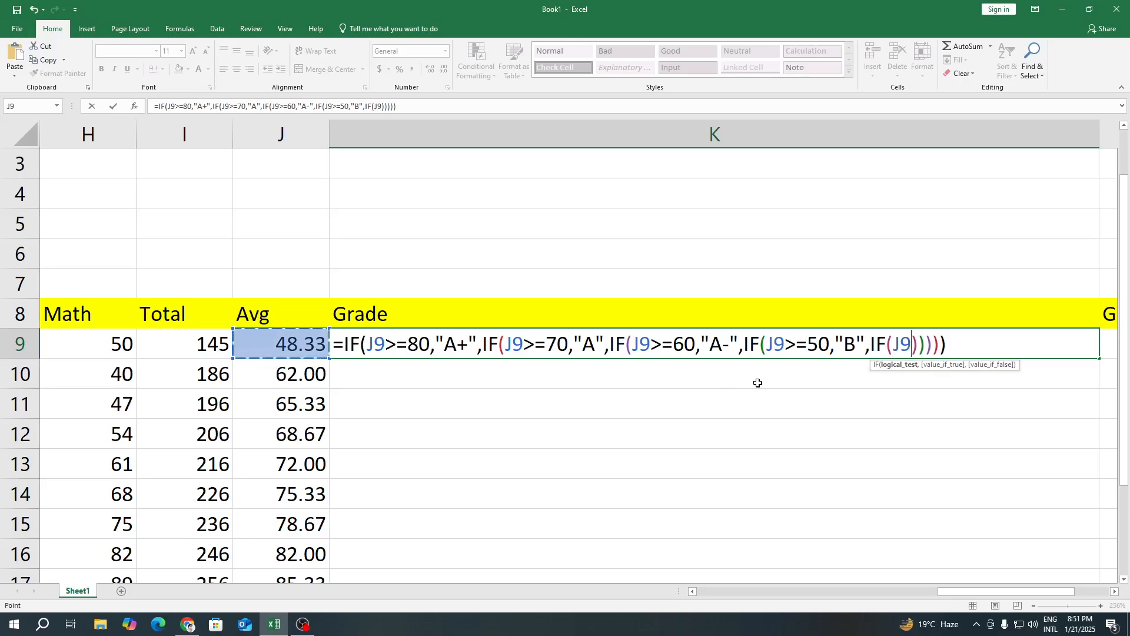
type(">=")
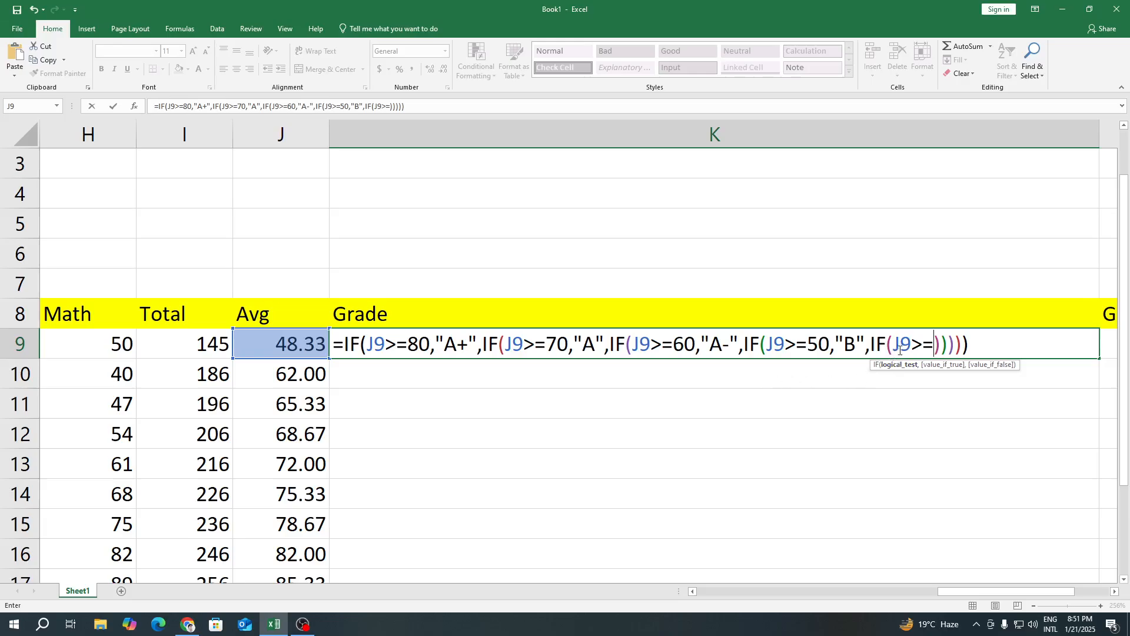
type("40")
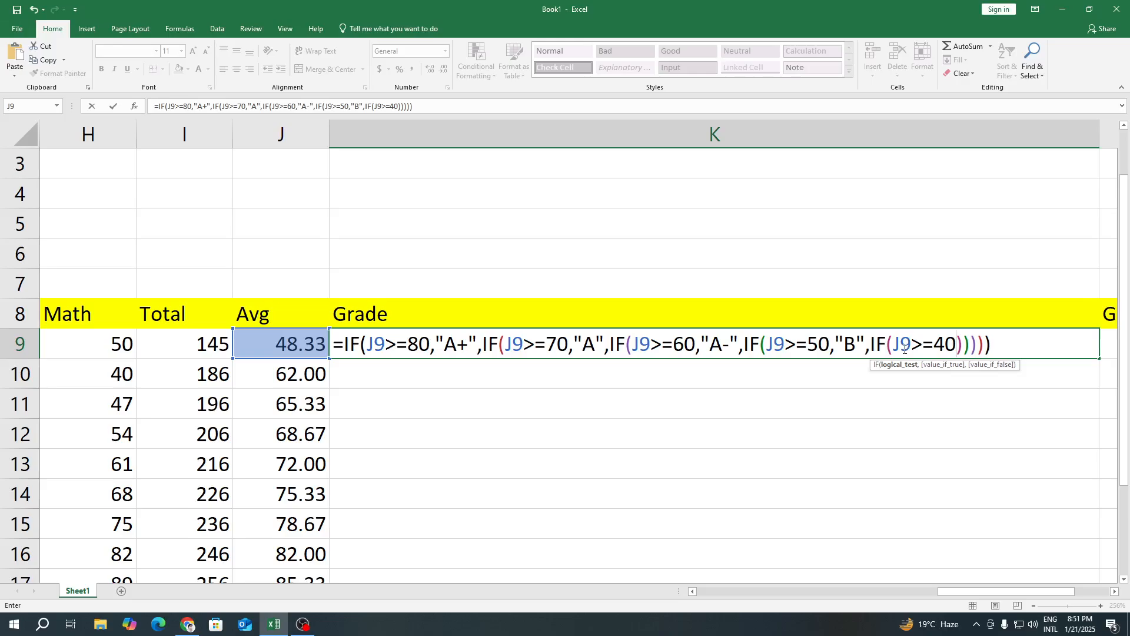
- Check the browser's grading table and return "C" for the J9>=40 test in K9's grade formula
type(",\"\"")
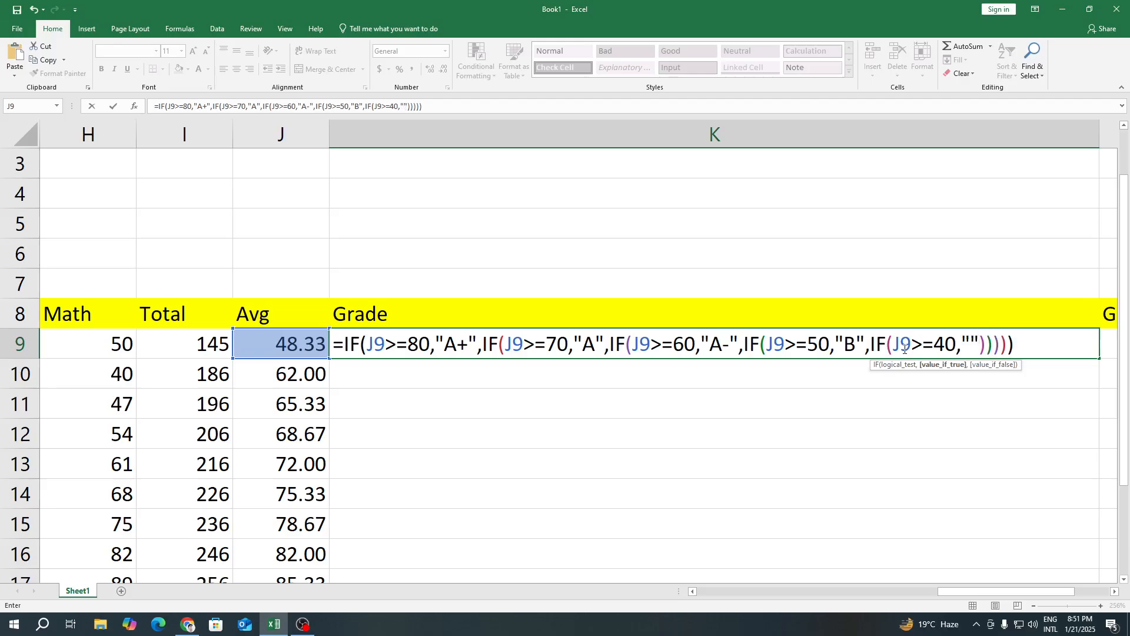
left_click(188, 625)
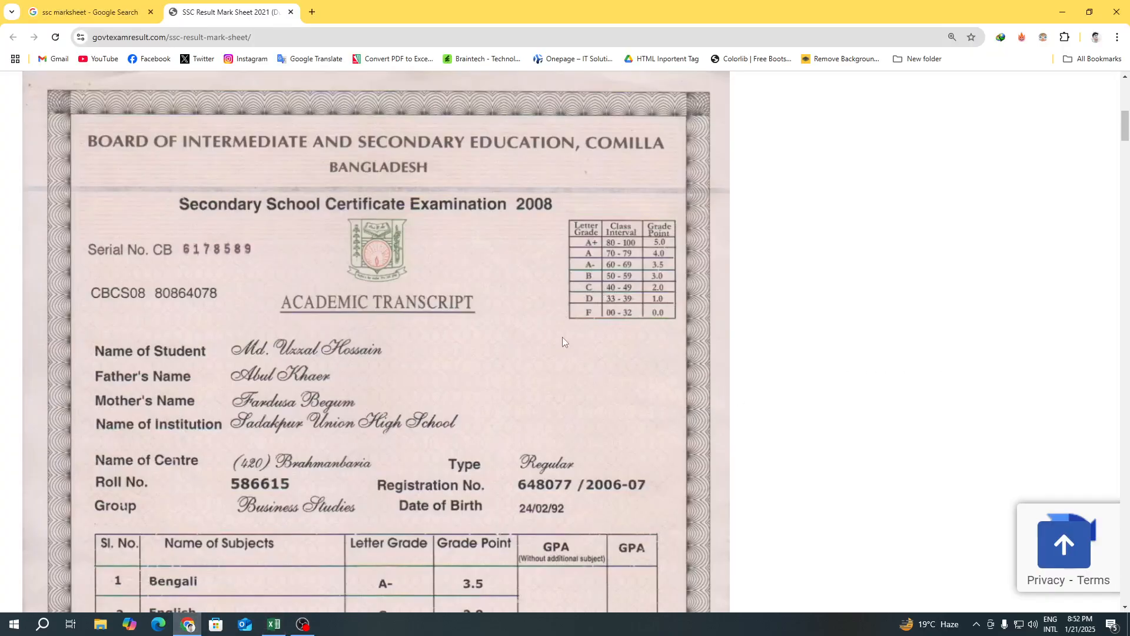
left_click(273, 625)
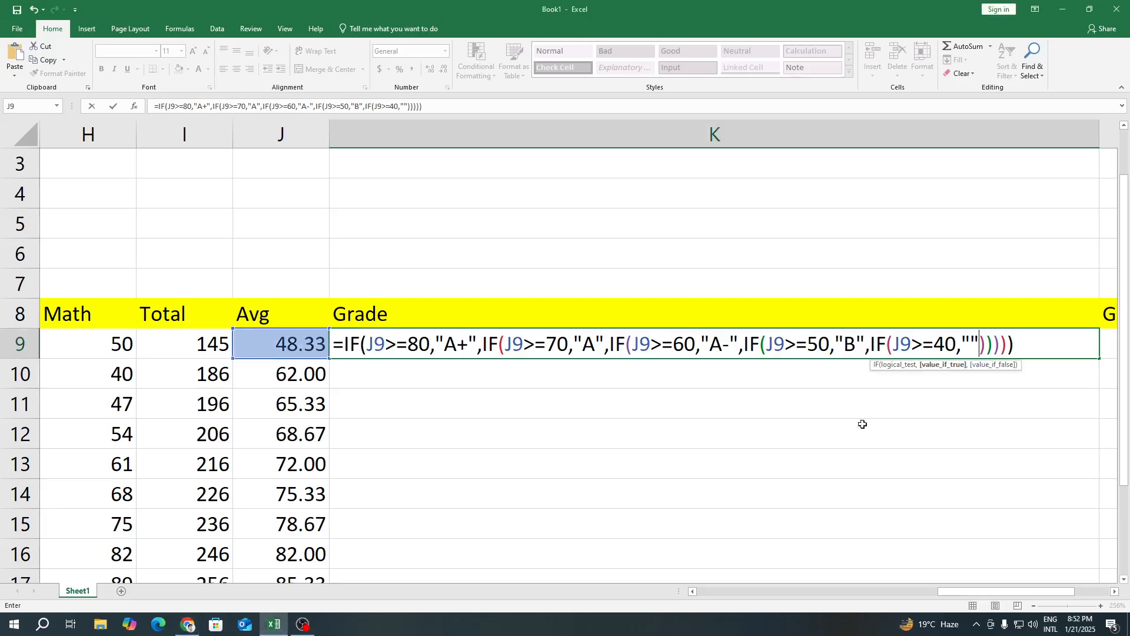
left_click(970, 343)
type("C")
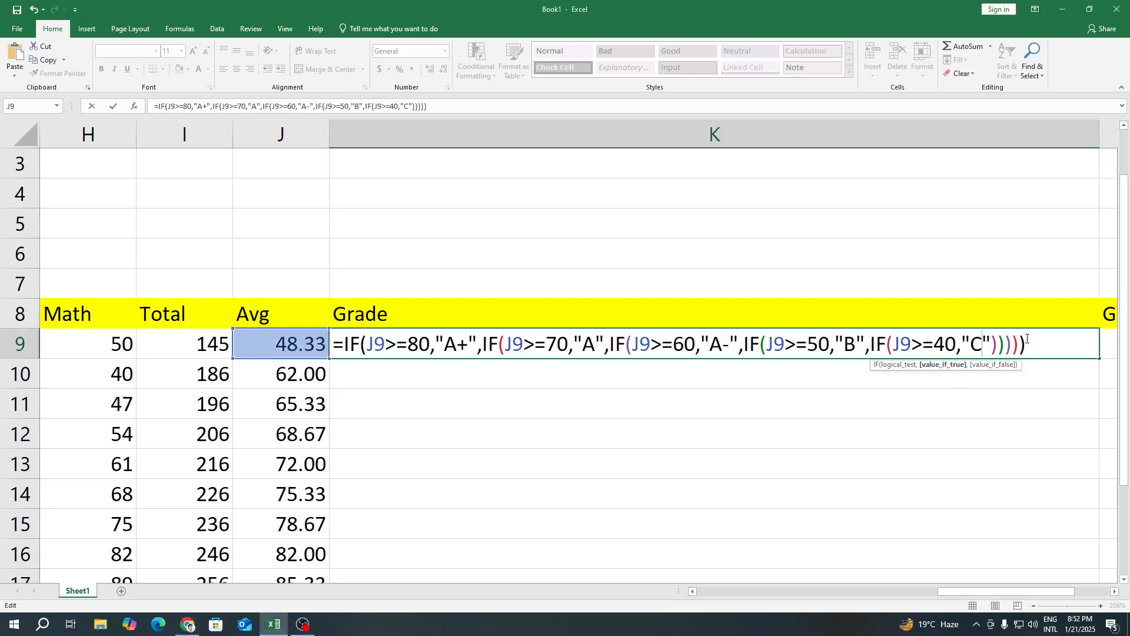
key("Return")
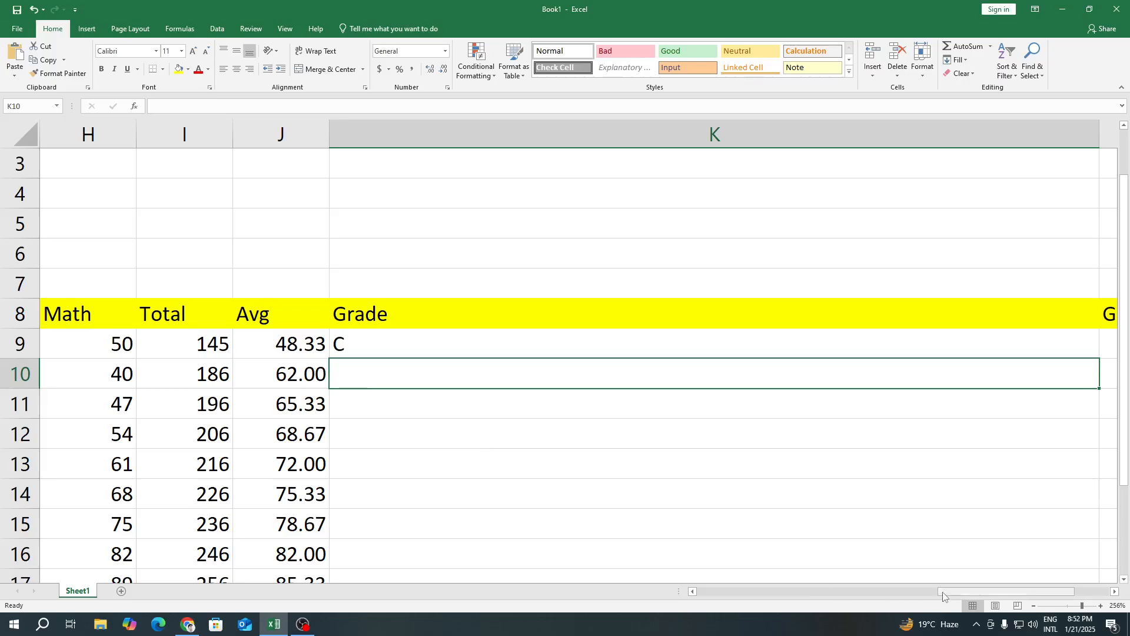
- Nest a sixth IF after "C" in K9's grade formula with the logical test J9>=33
left_click_drag(942, 591, 974, 591)
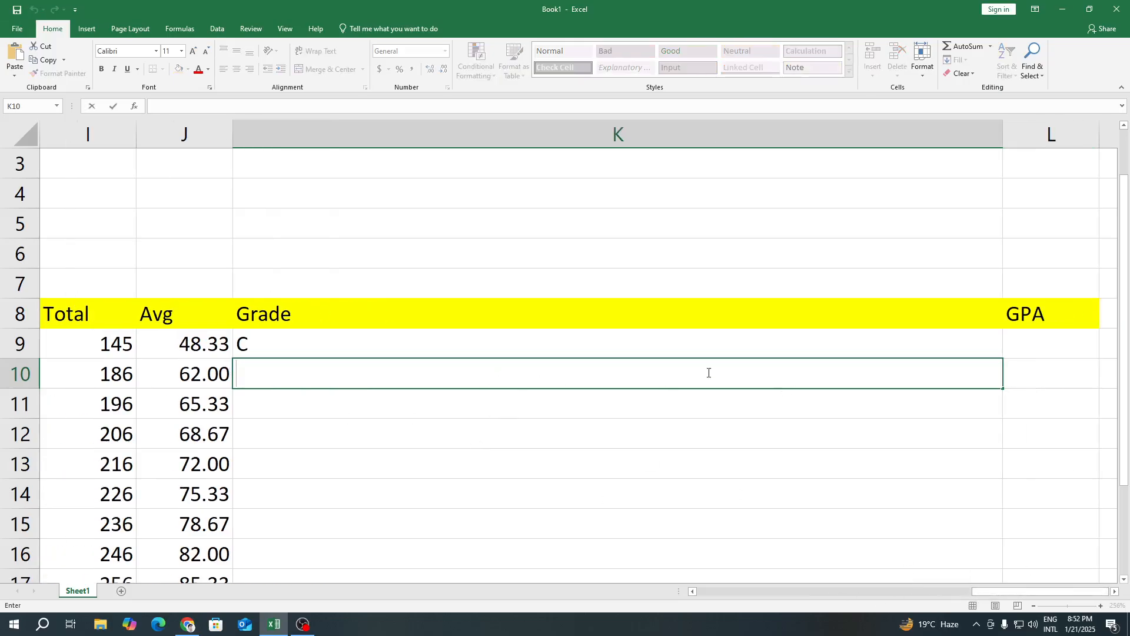
left_click(565, 338)
key("F2")
left_click(565, 337)
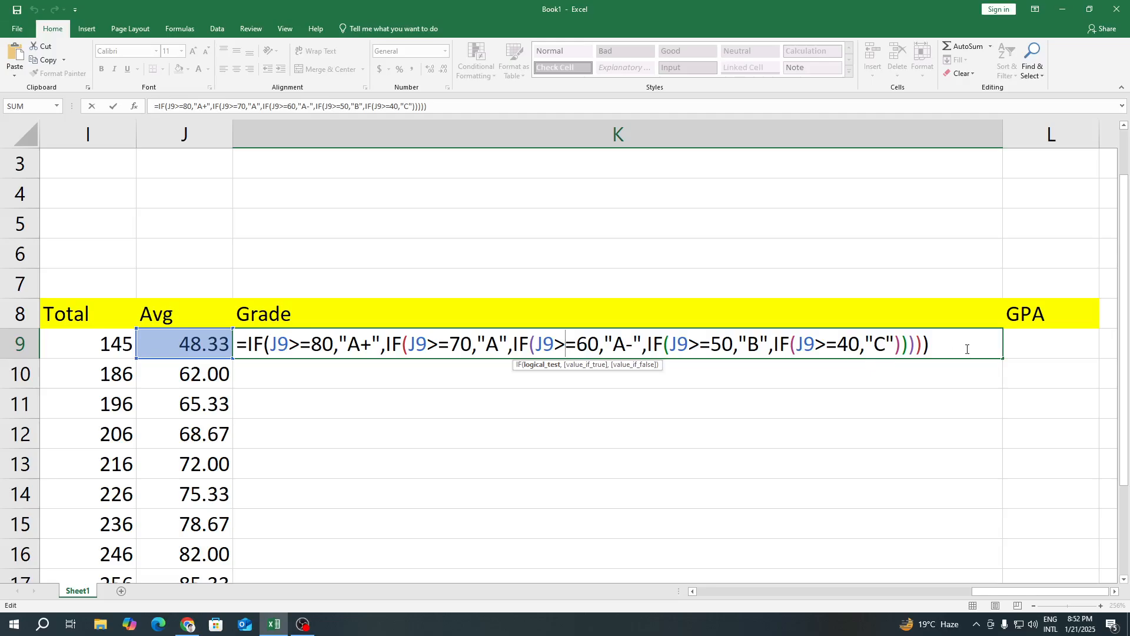
left_click(893, 343)
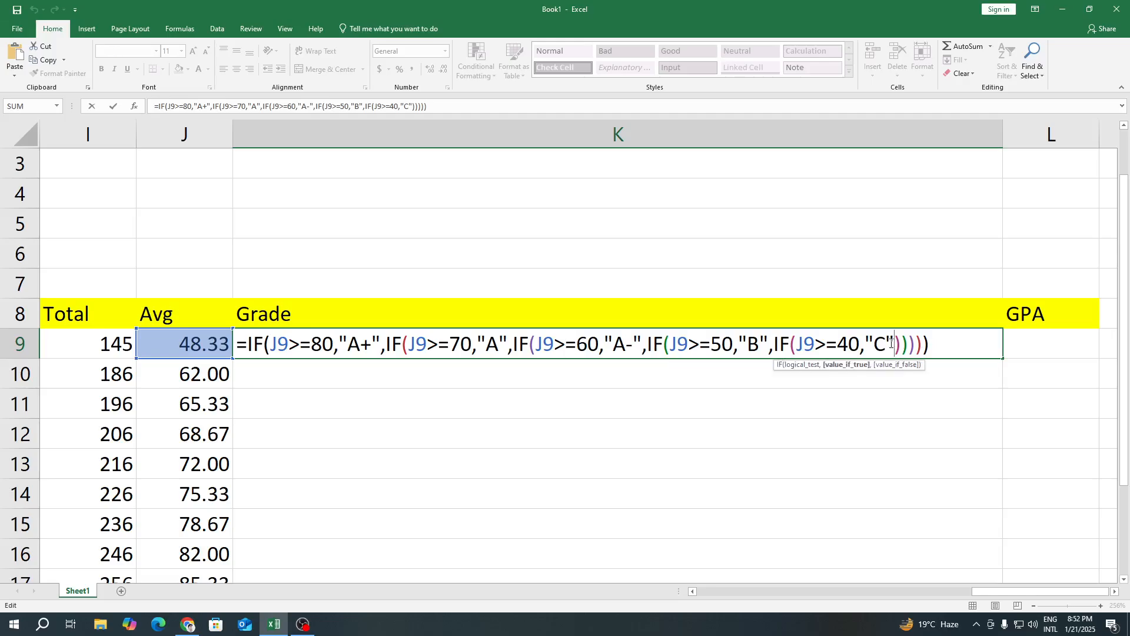
type(",")
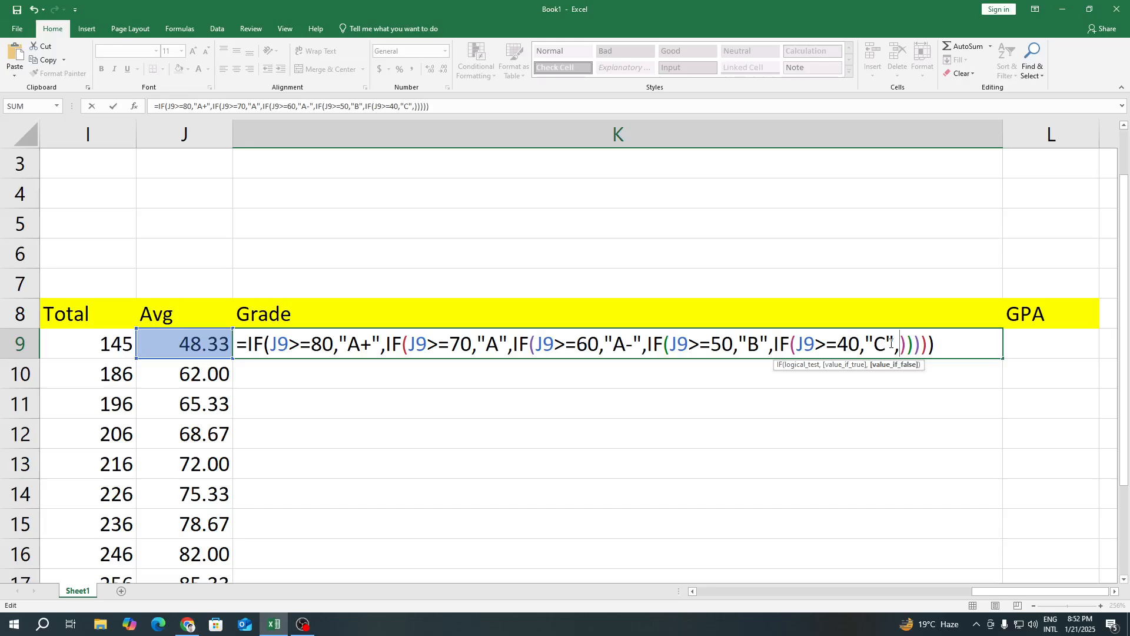
type("IF()")
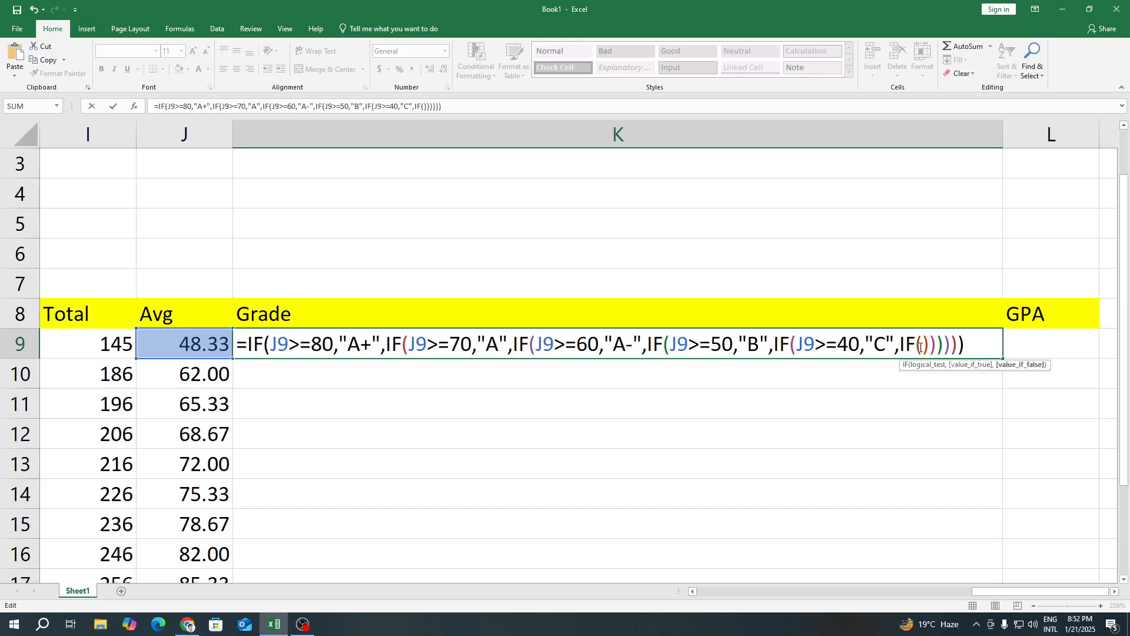
left_click(199, 345)
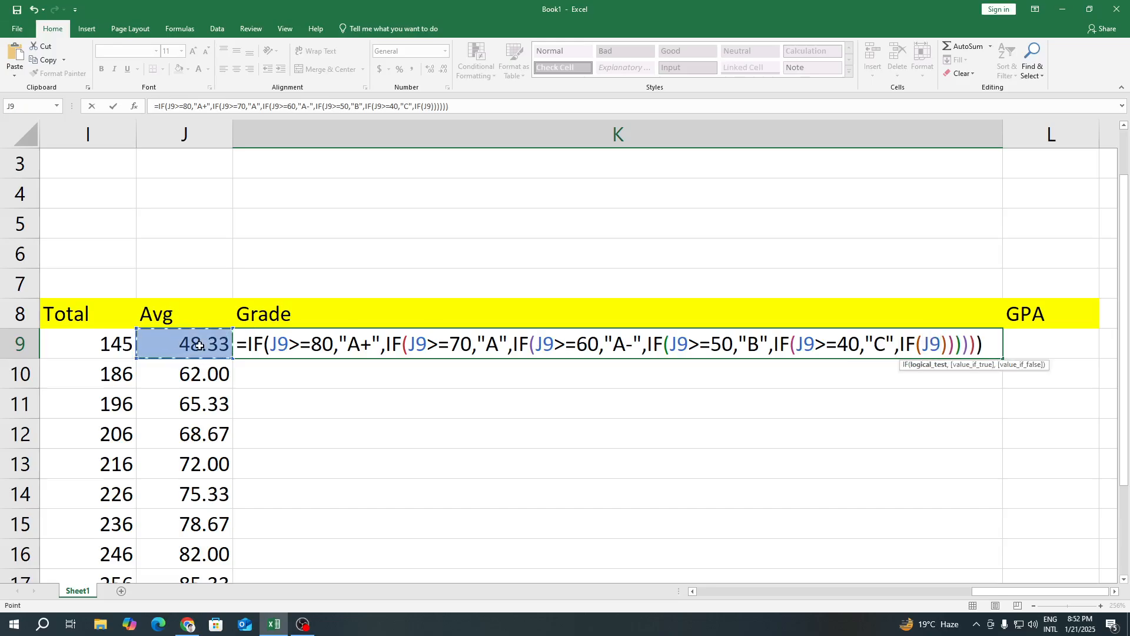
type(">")
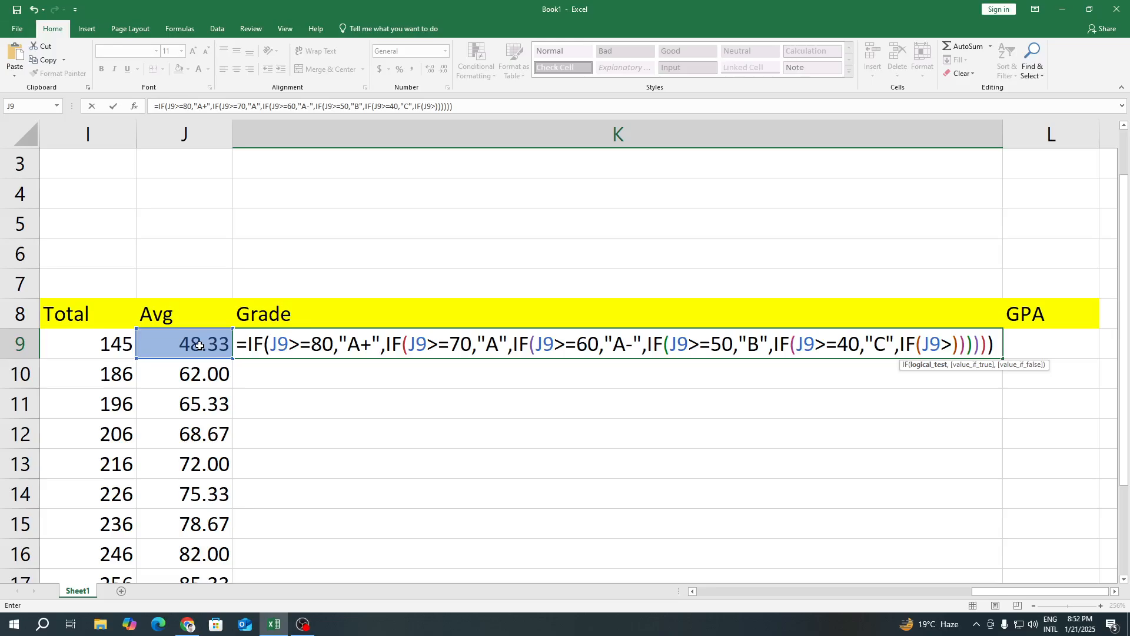
type("=")
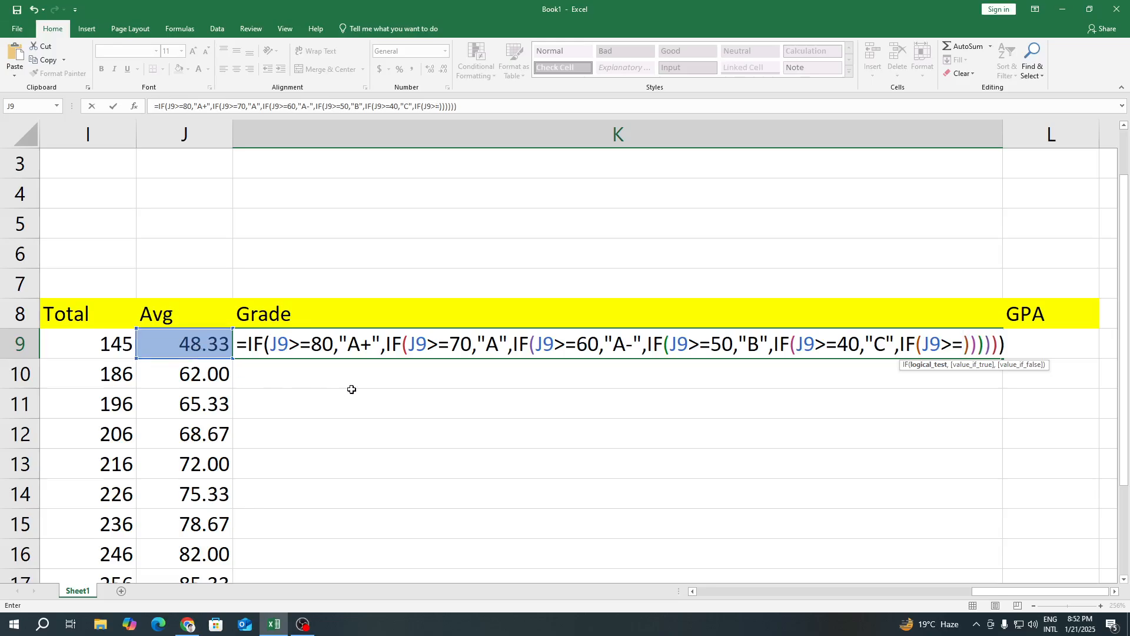
type("33")
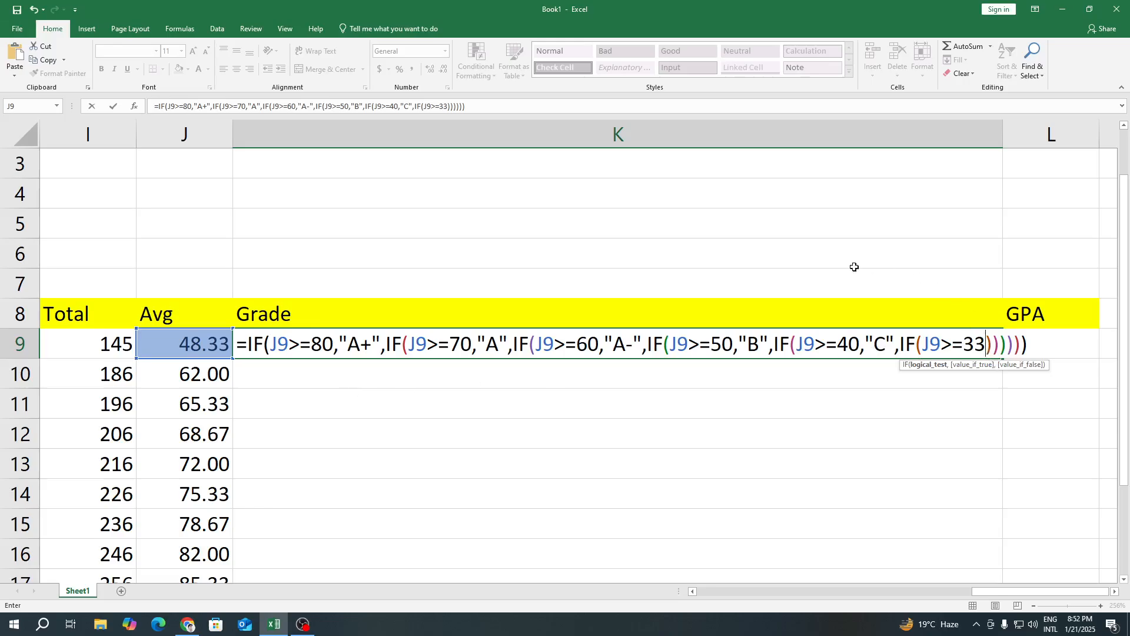
- Return "D" when the J9>=33 test in K9's grade formula is true, and commit the formula
type(",")
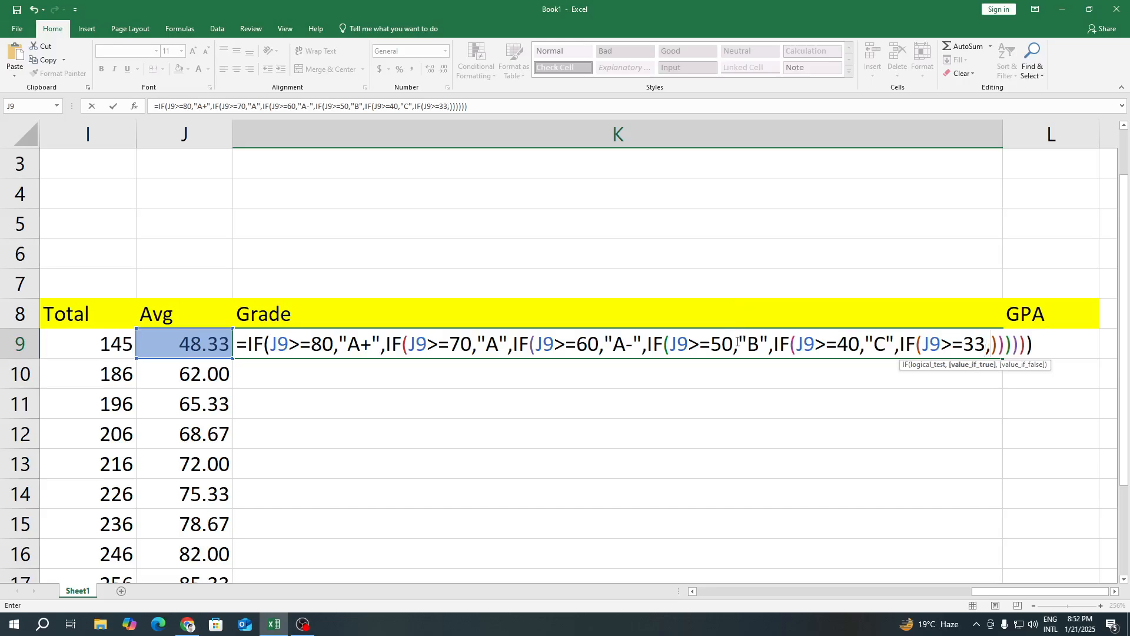
type("\"\"")
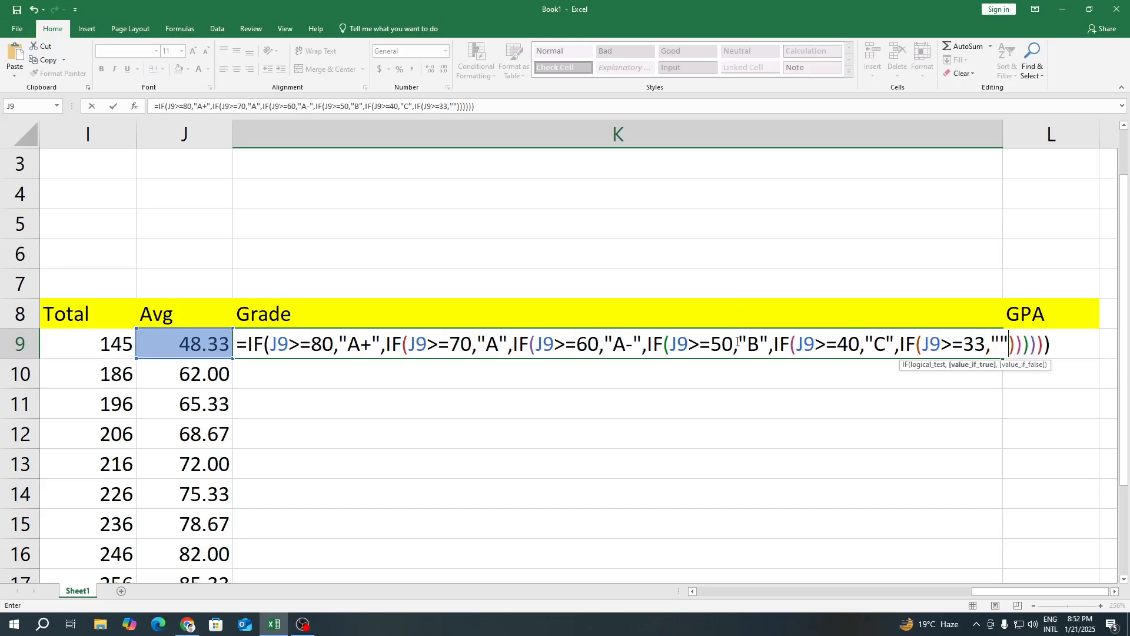
left_click(1000, 338)
type("D")
key("Return")
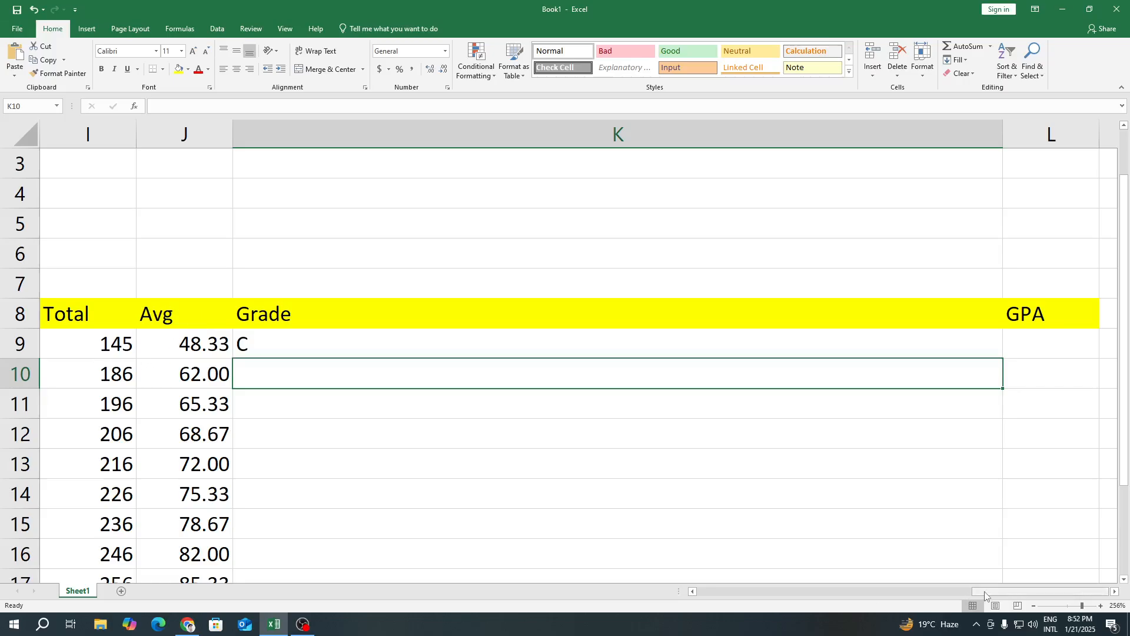
- Set the Bangla, English and Math marks in F9, G9 and H9 to 33 to test the D condition
left_click_drag(967, 591, 762, 591)
left_click(449, 341)
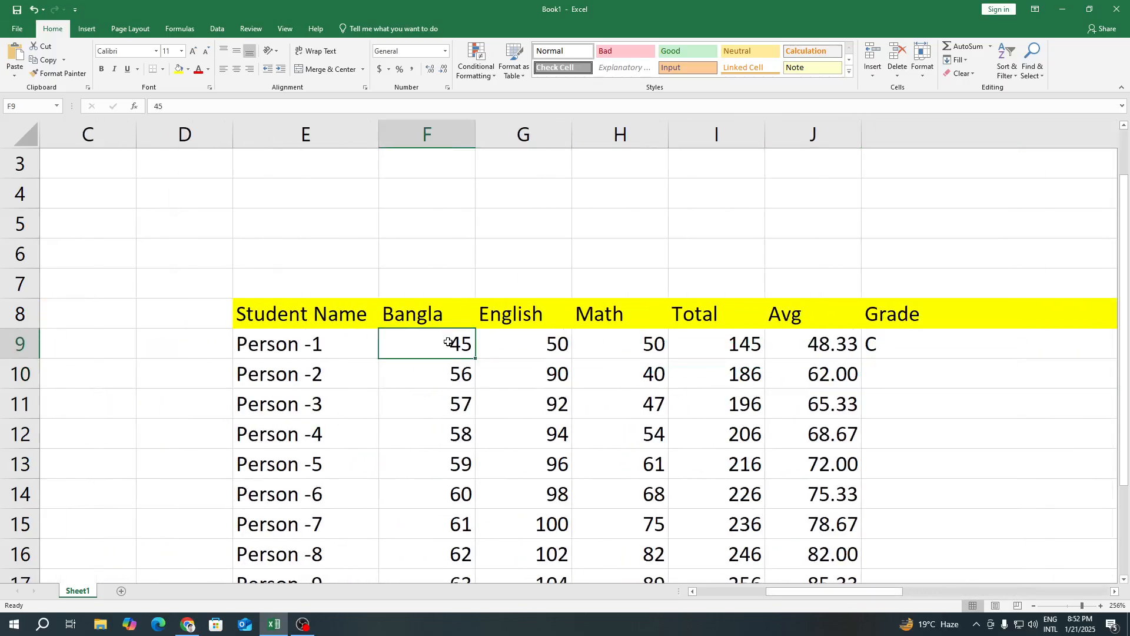
type("33")
key("Return")
left_click(512, 348)
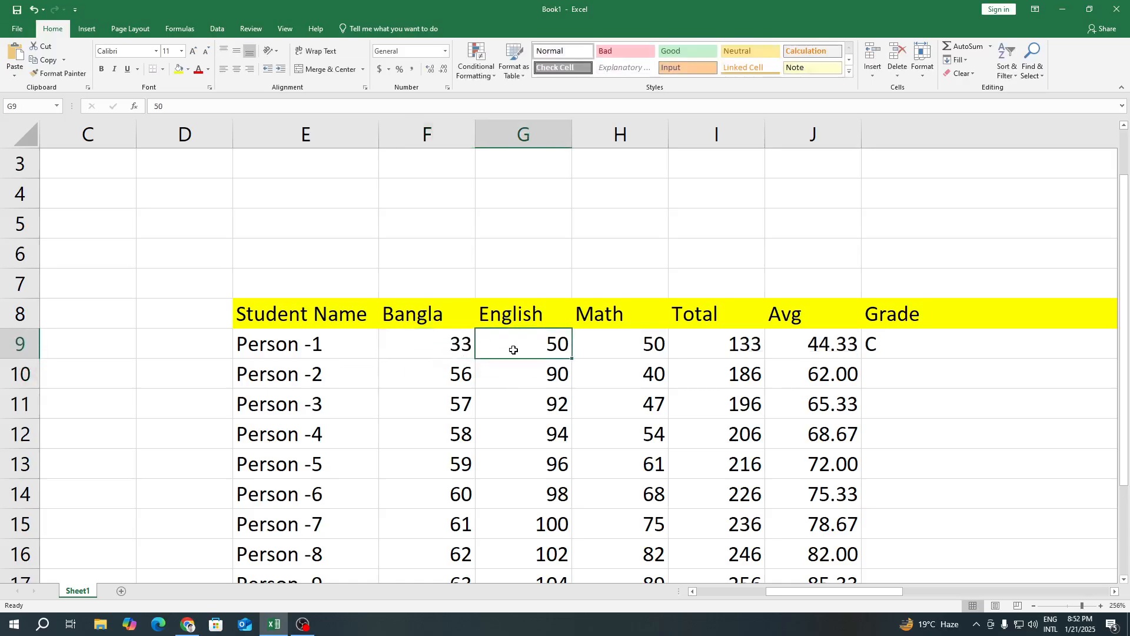
type("33")
key("Return")
scroll(514, 350, "up", 1)
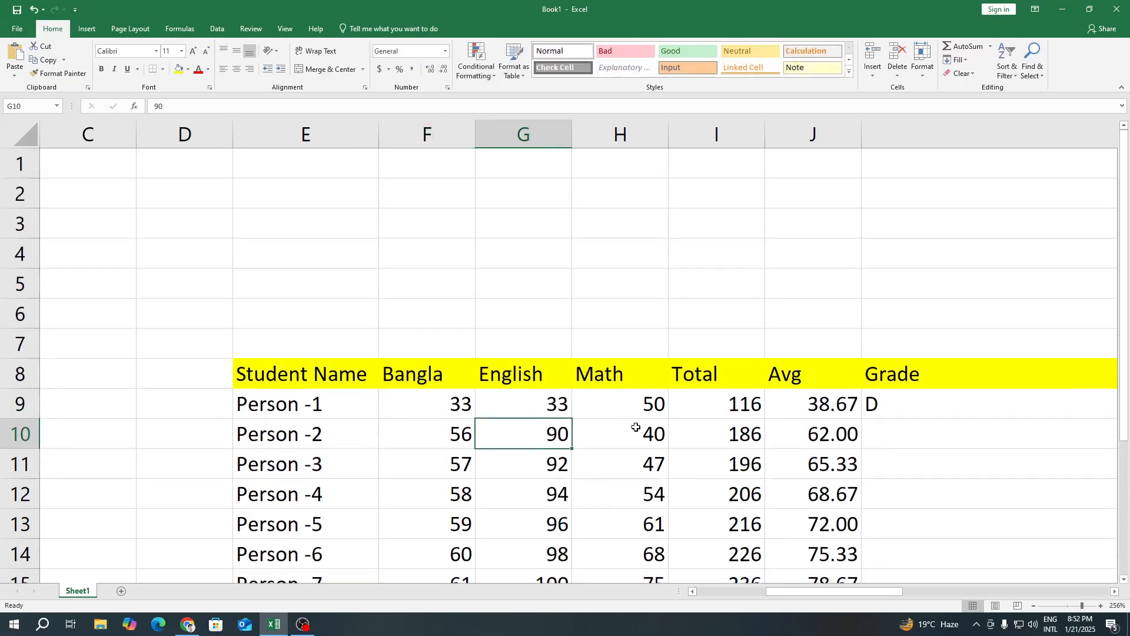
left_click(634, 411)
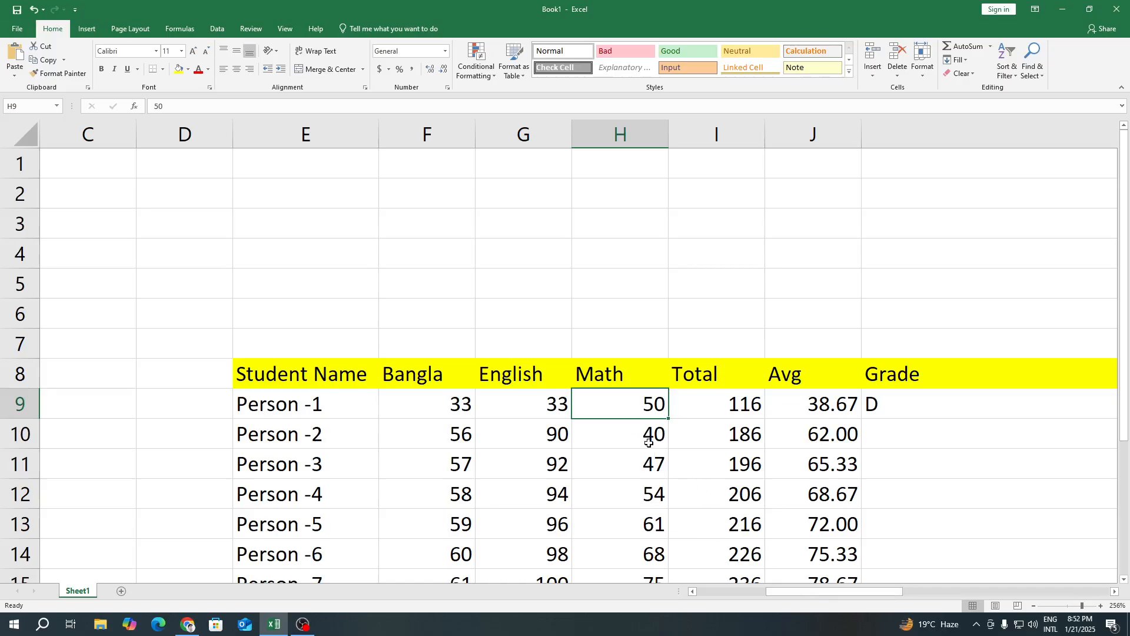
type("33")
key("Return")
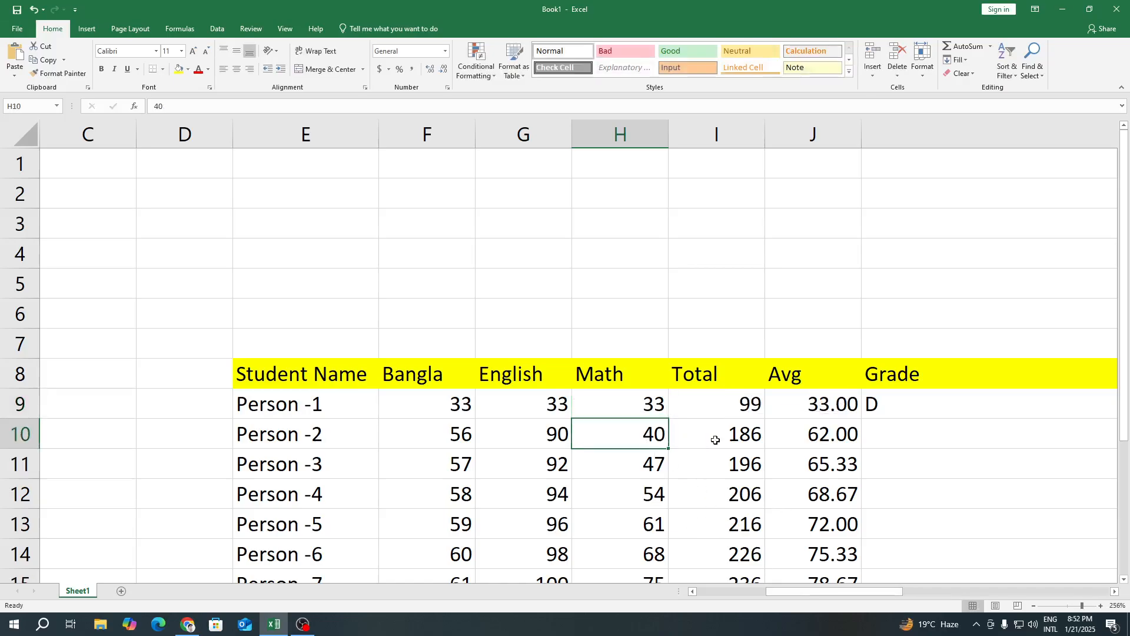
- Set the Bangla mark in F9 to 32 and check the grade in K9 for an average below 33
left_click(465, 406)
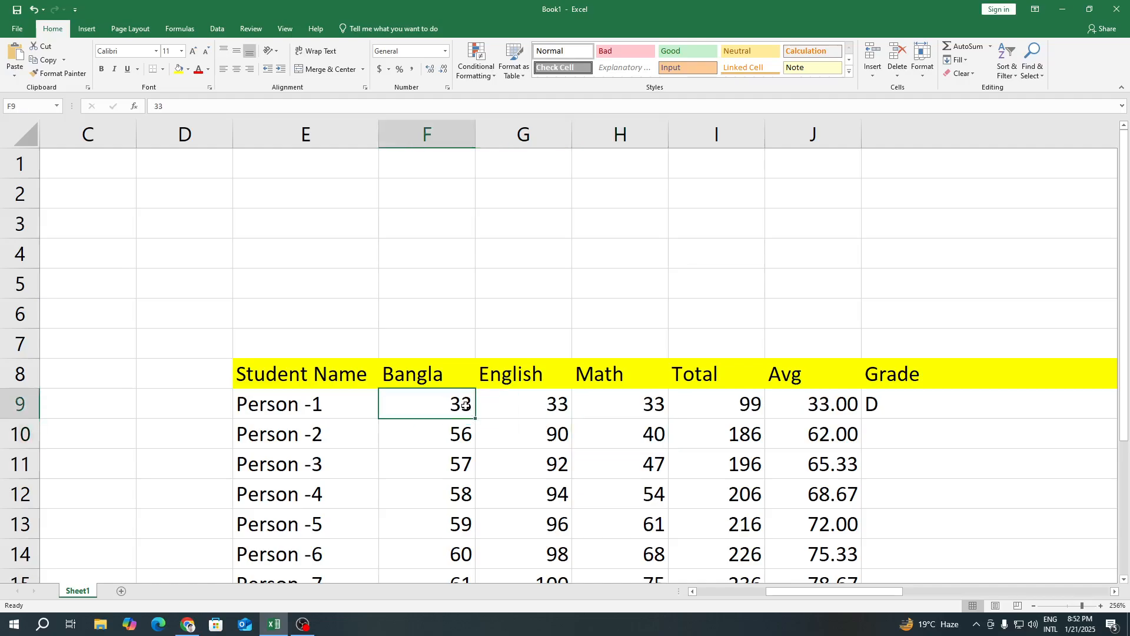
type("32")
key("Return")
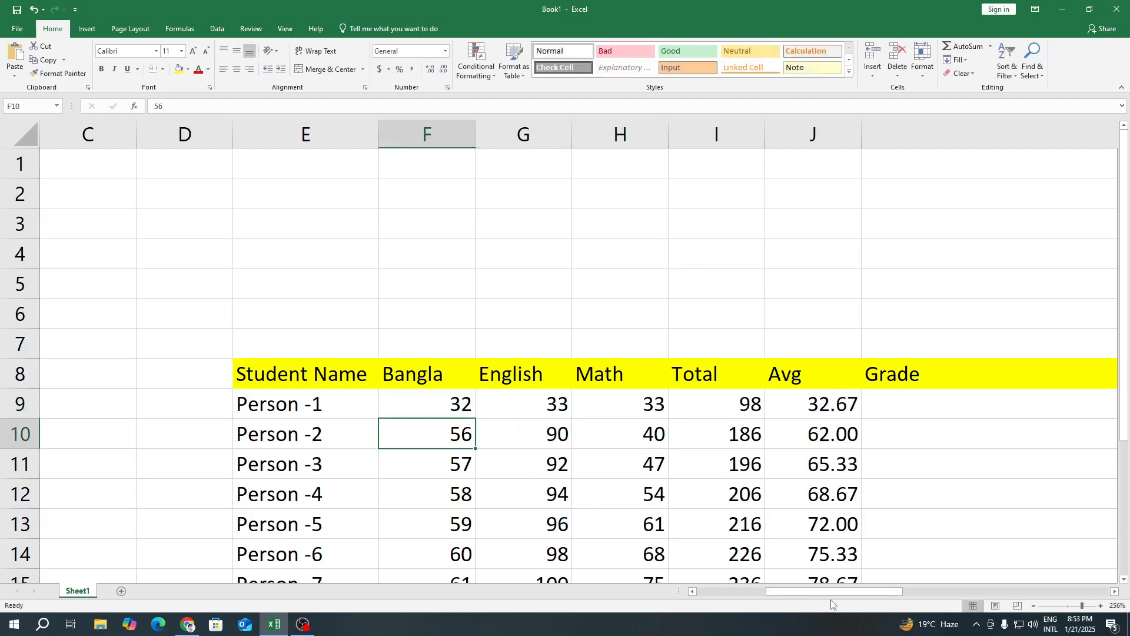
- Nest a seventh IF after "D" in K9's grade formula with the logical test J9<=32
left_click_drag(833, 591, 1046, 596)
double_click(718, 409)
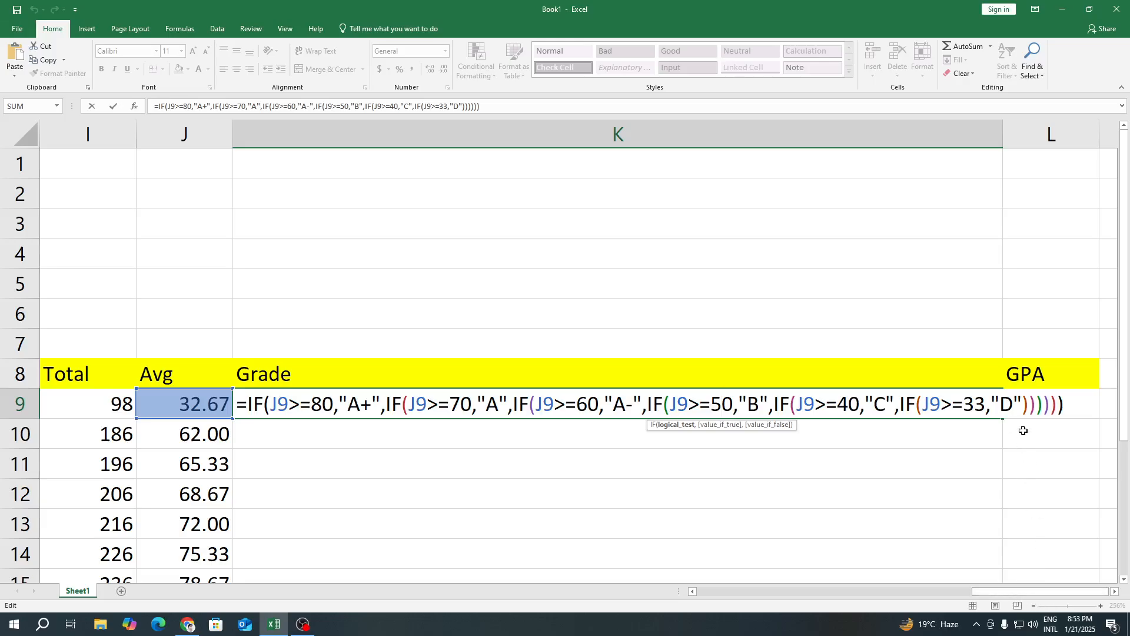
left_click(1023, 409)
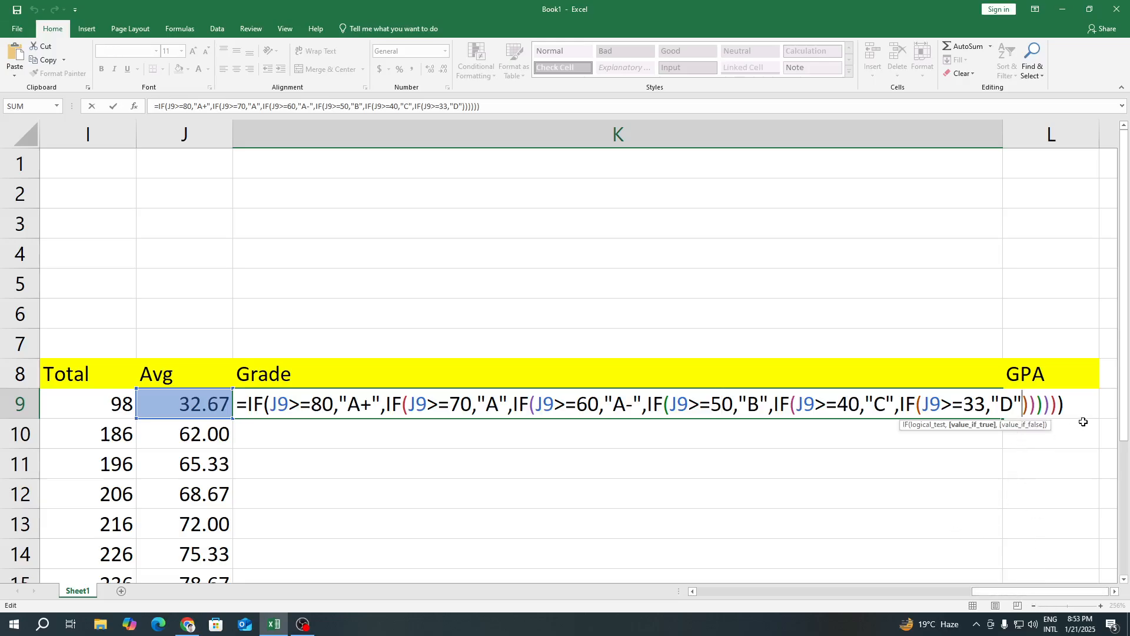
type(",")
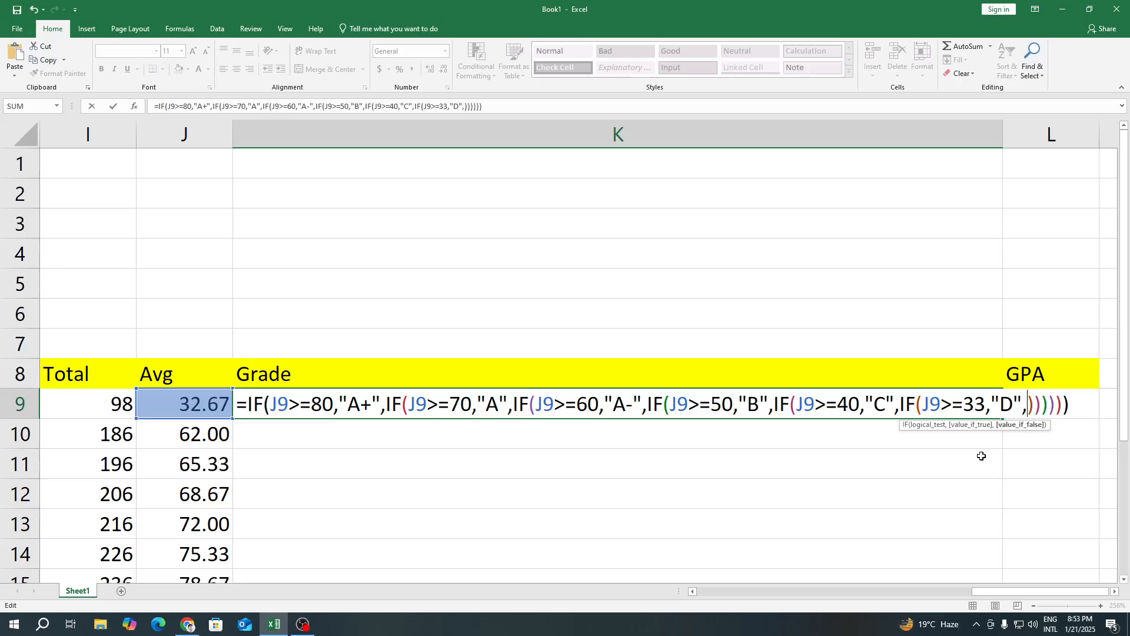
type("IF")
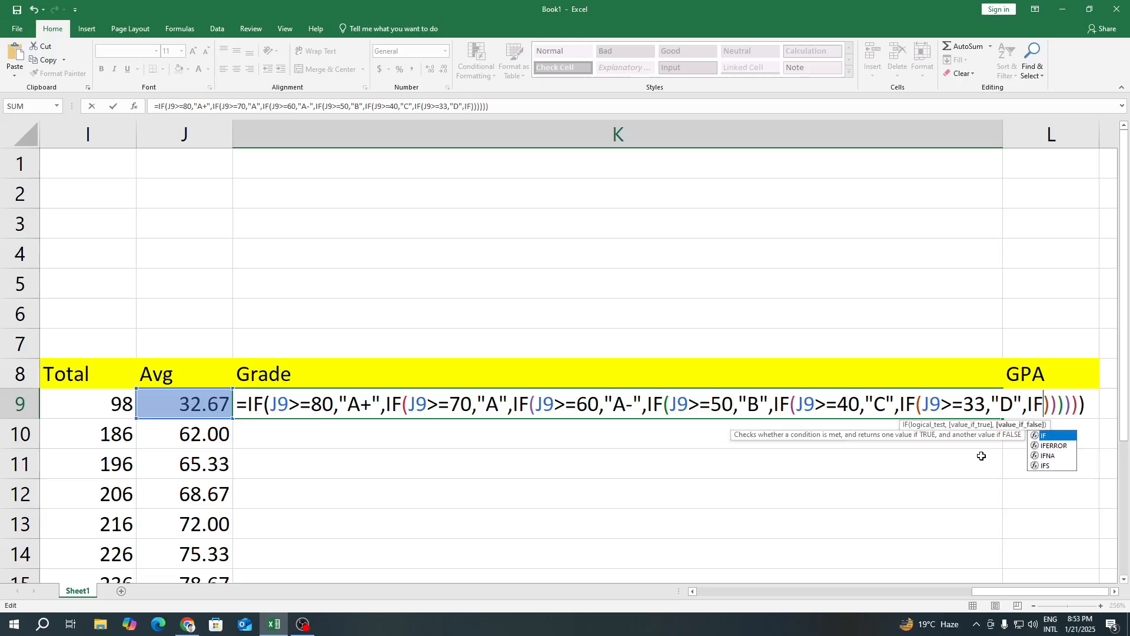
type("()")
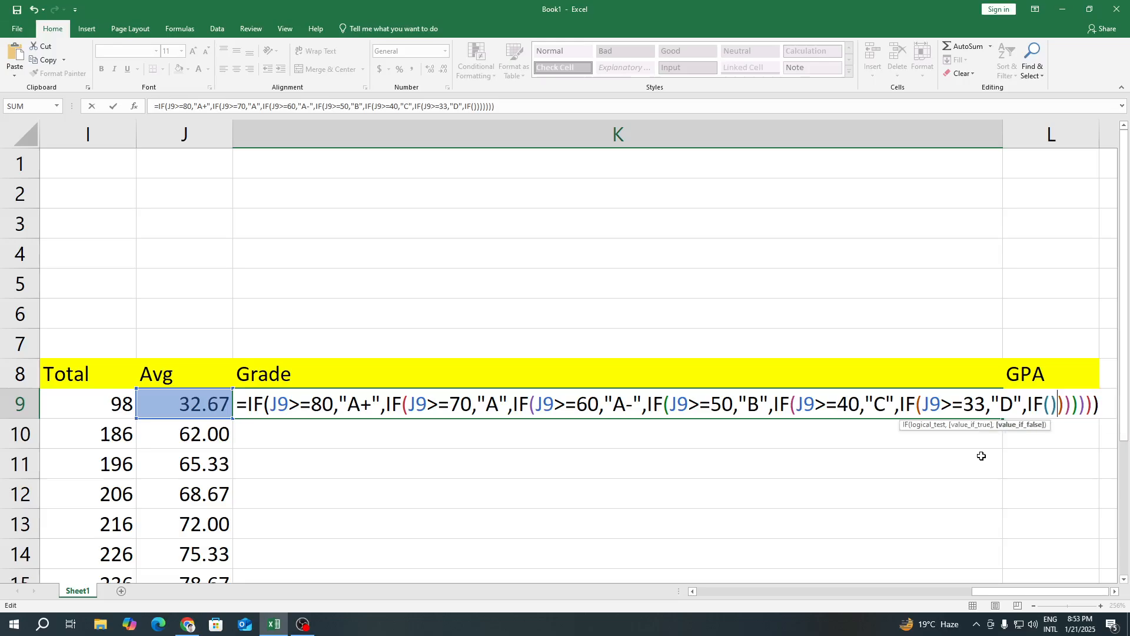
key("Left")
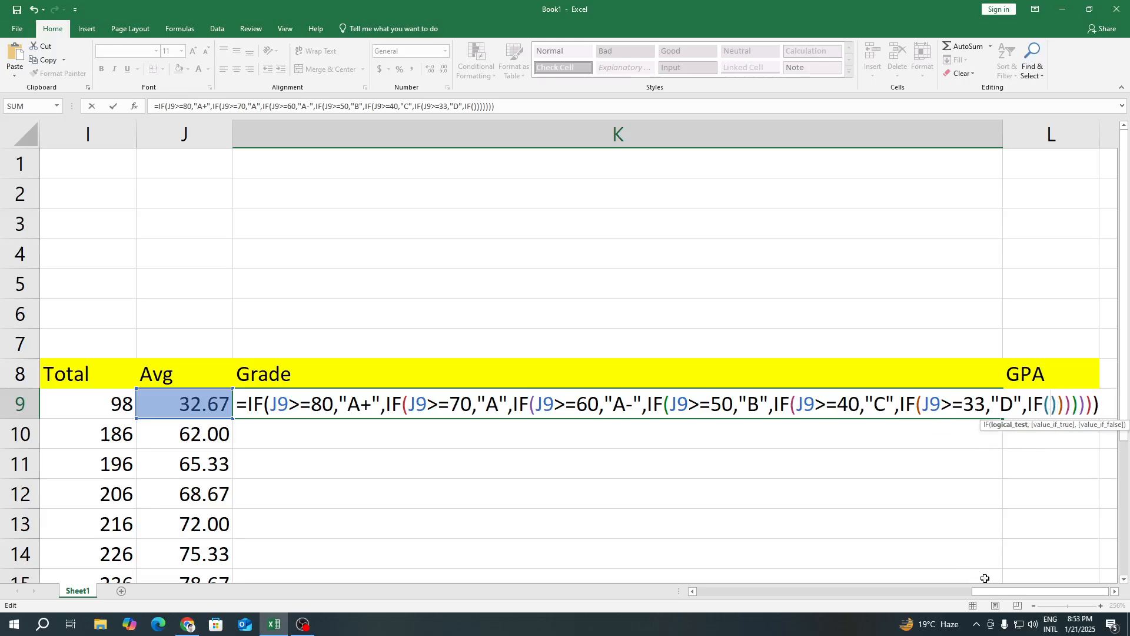
left_click(170, 411)
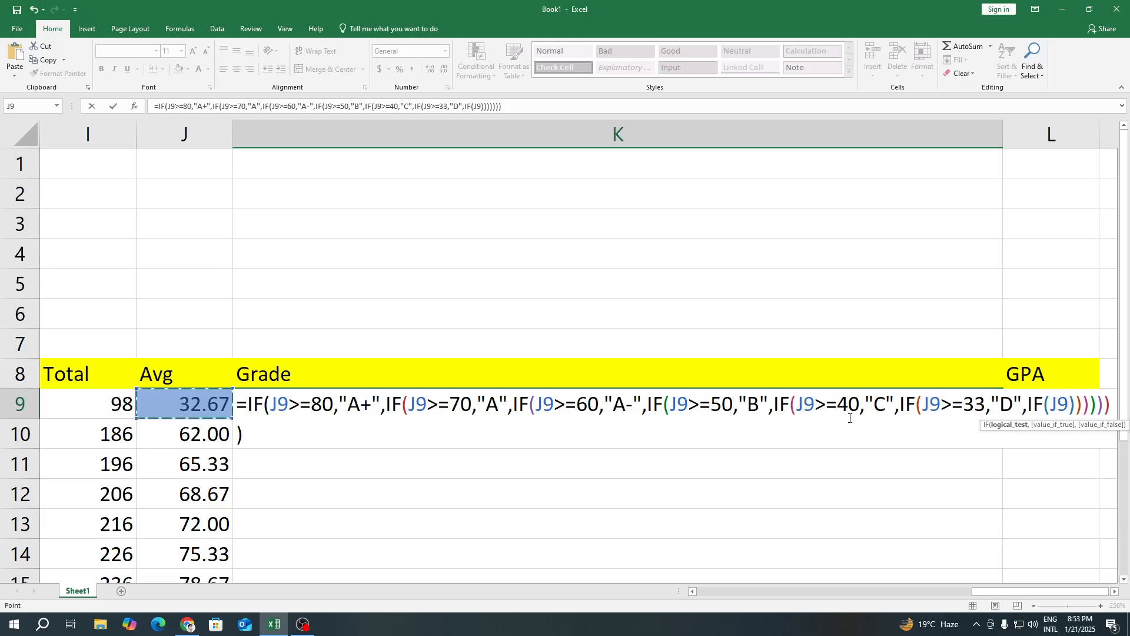
type("<=")
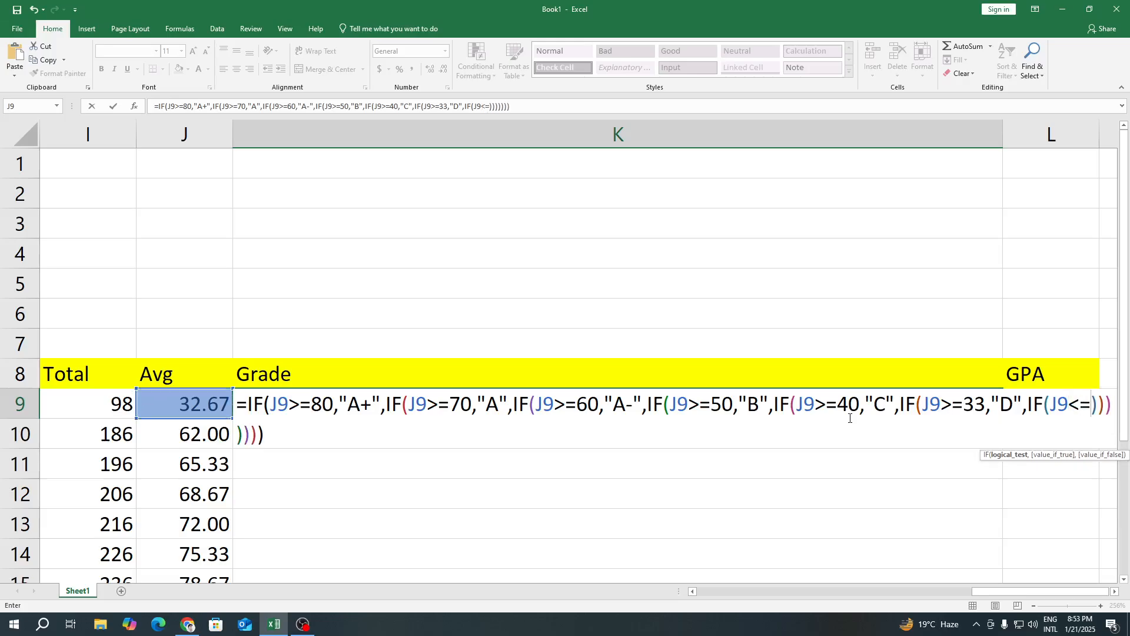
type("3")
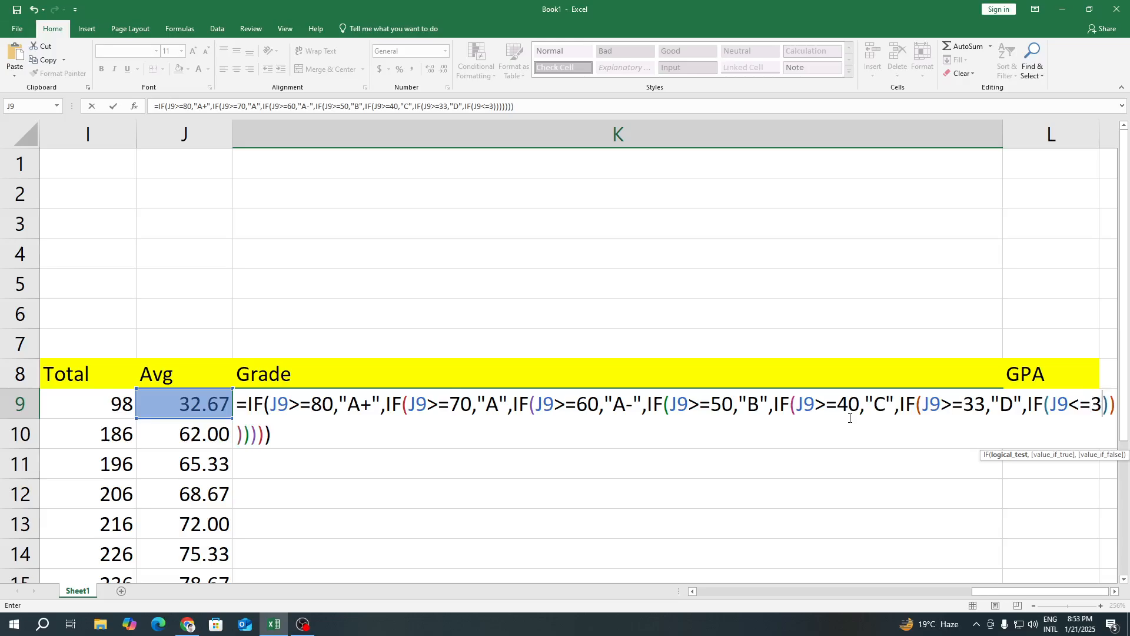
type("2")
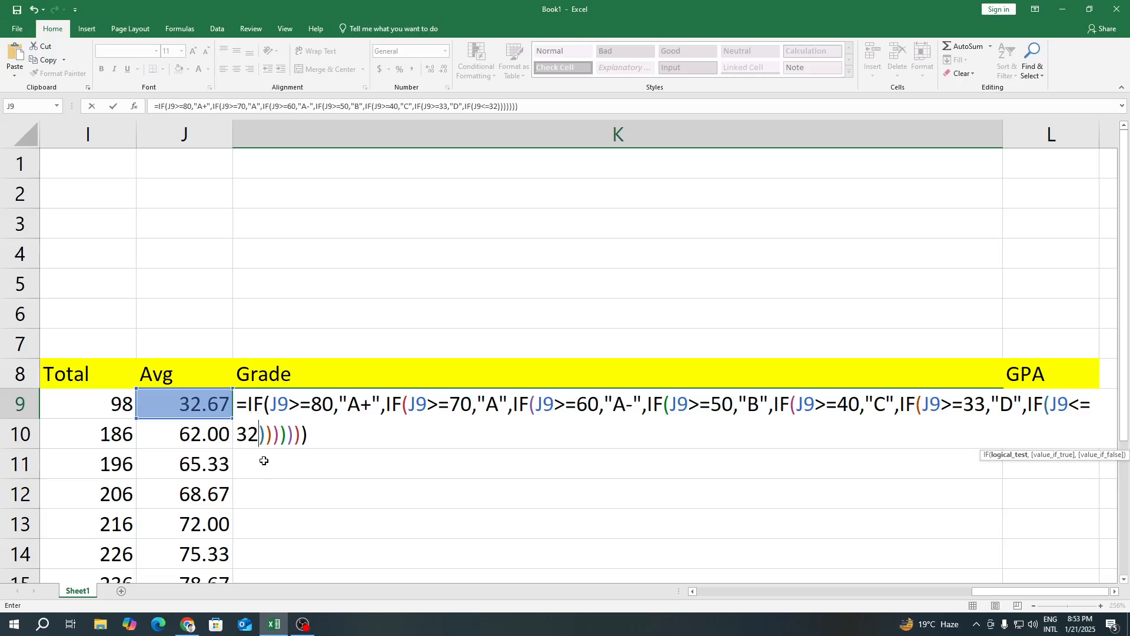
- Try 33 as the limit in the last IF's logical test in K9's formula, and restore it to J9<=32
left_click(1089, 406)
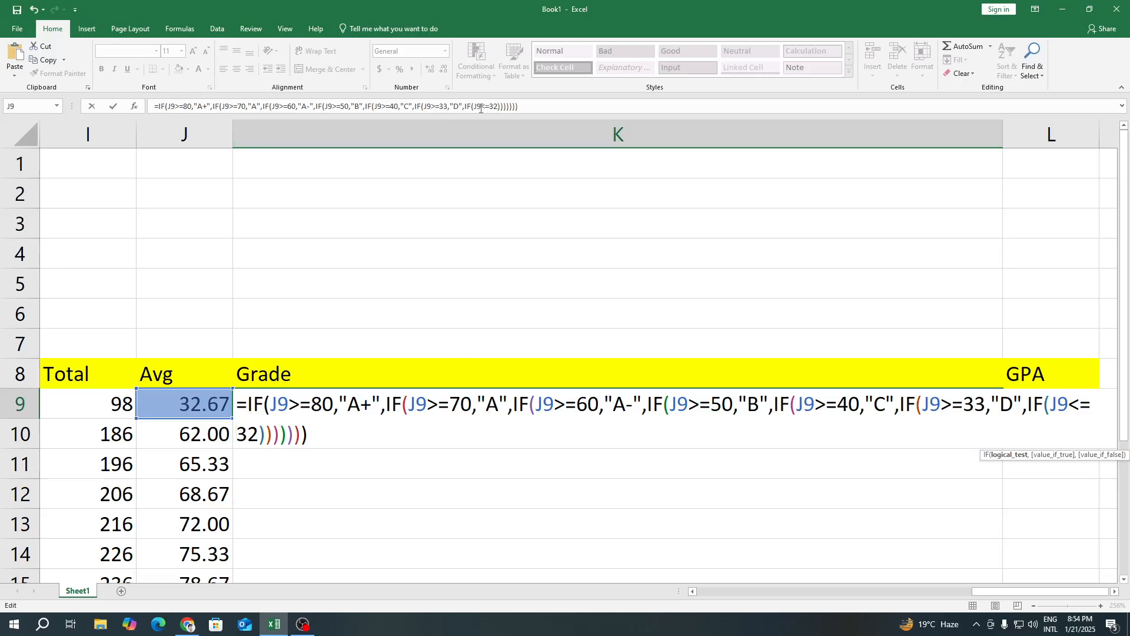
left_click(496, 105)
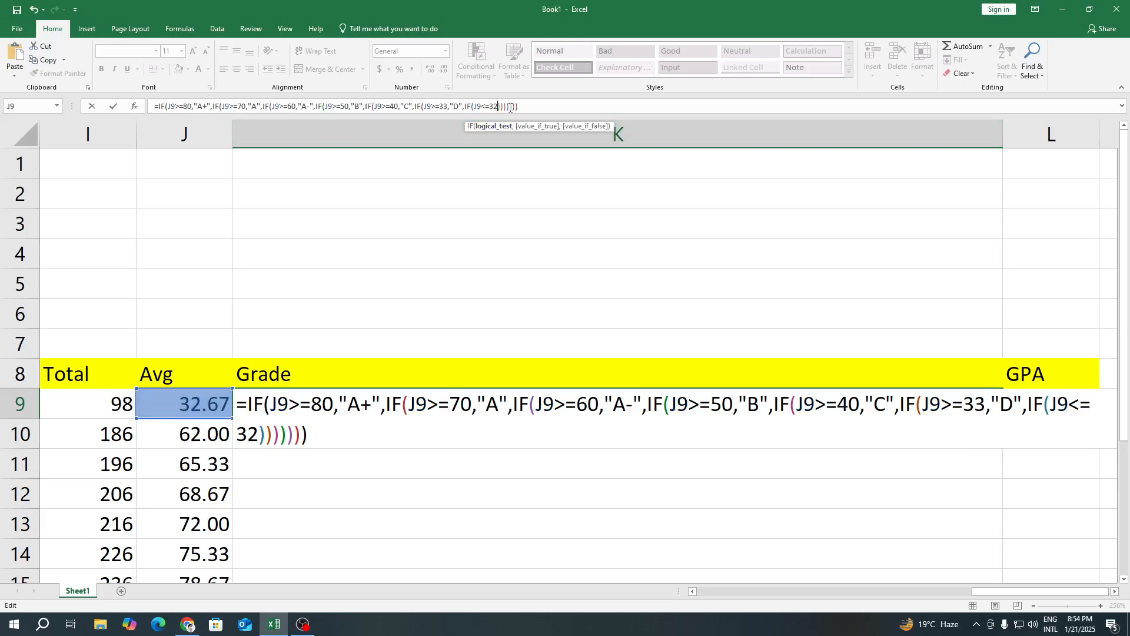
key("BackSpace")
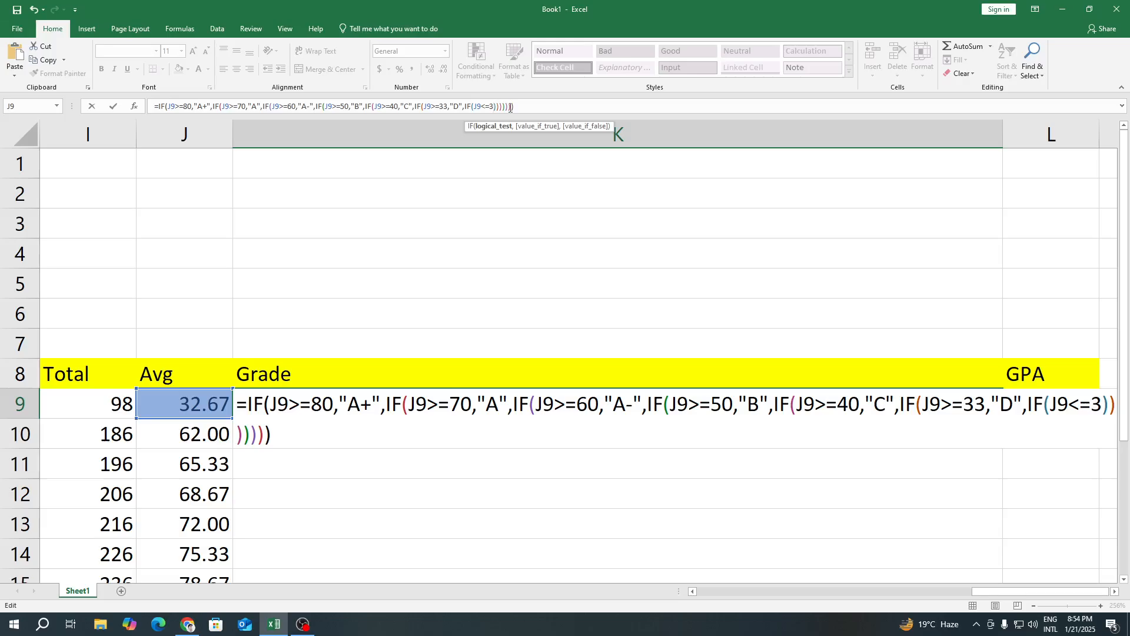
type("3")
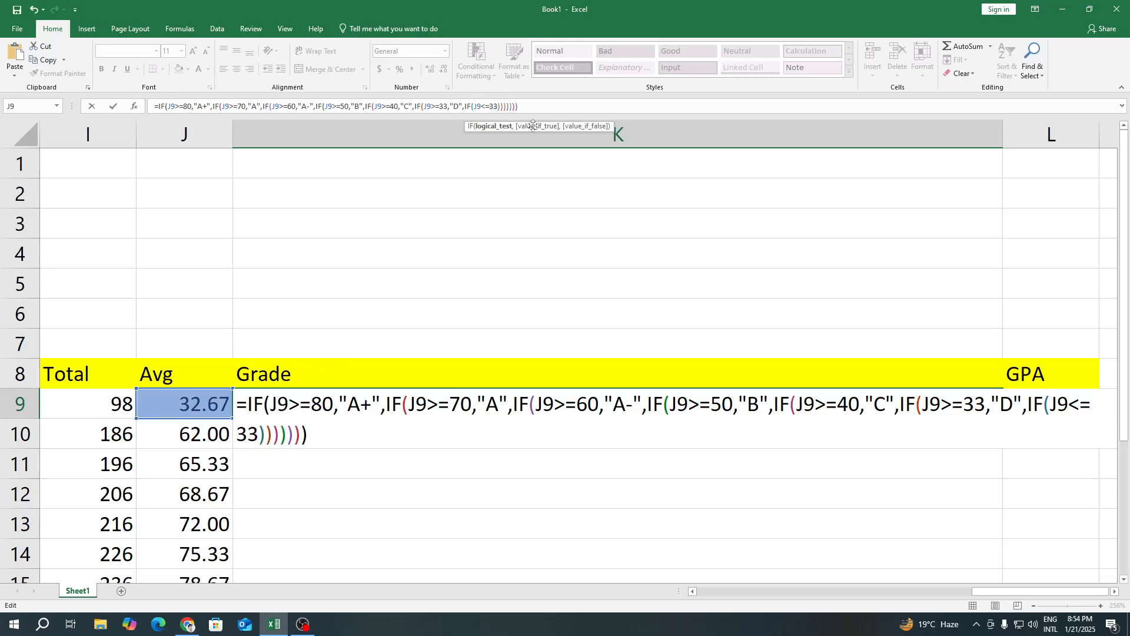
left_click(489, 108)
key("BackSpace")
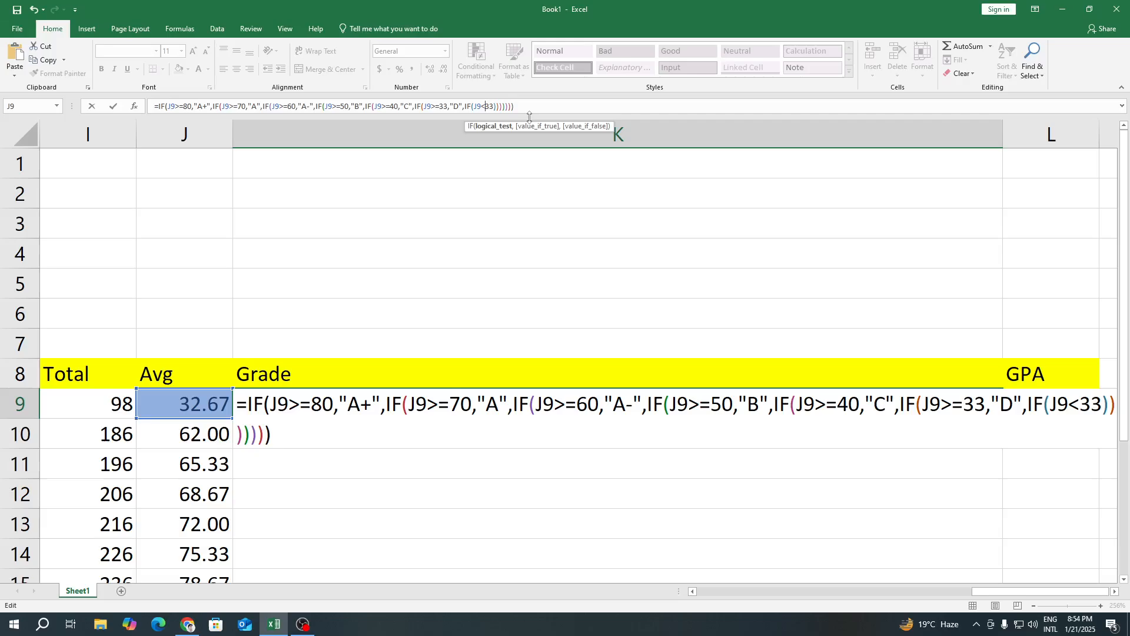
type("=")
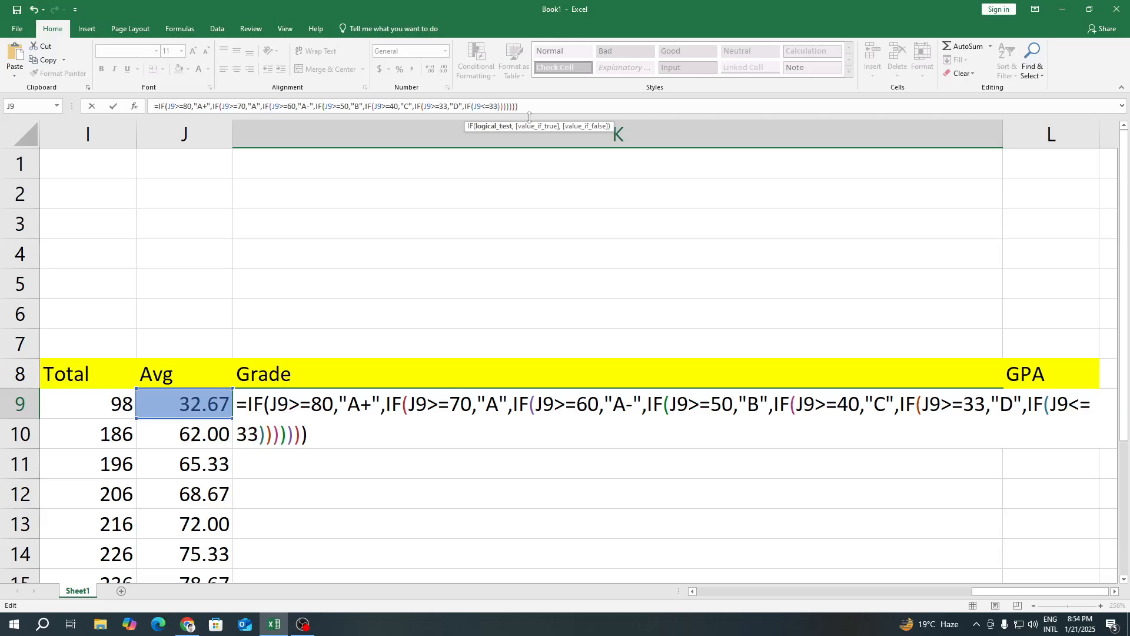
key("BackSpace")
type("2")
- Return "FALL" when the J9<=32 test in K9's grade formula is true, and commit the formula
left_click(254, 436)
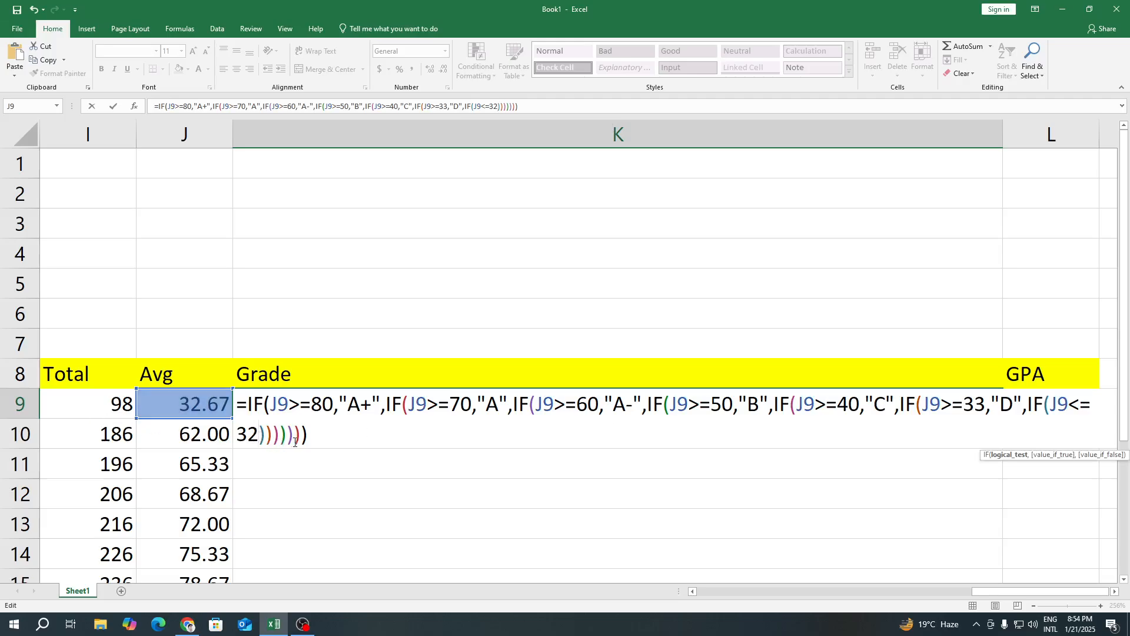
type(",")
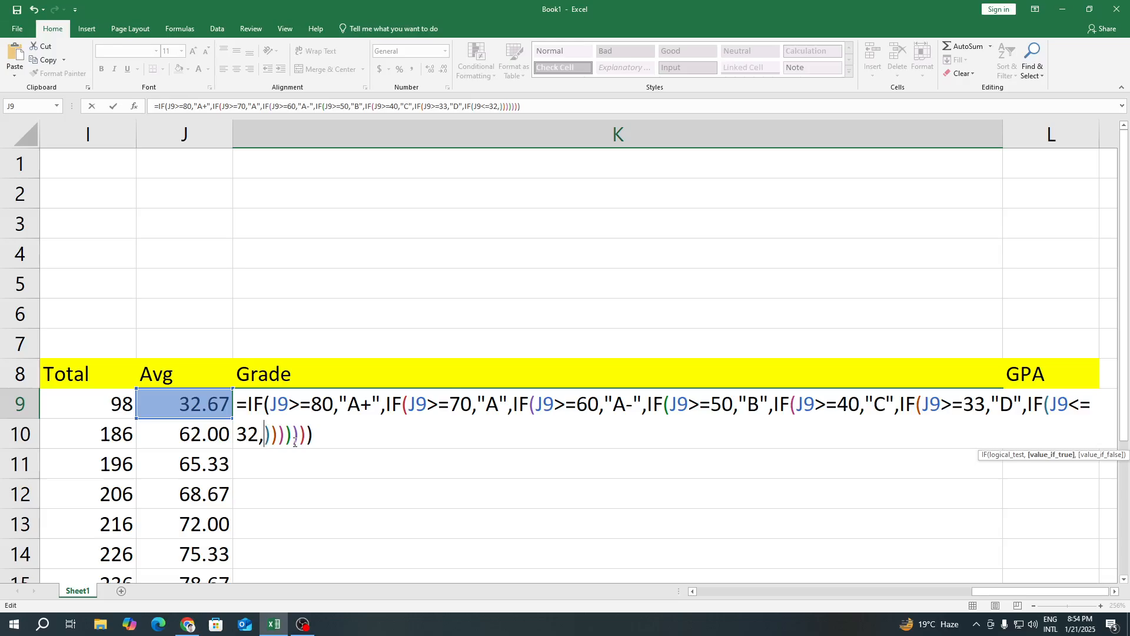
type("\"\"")
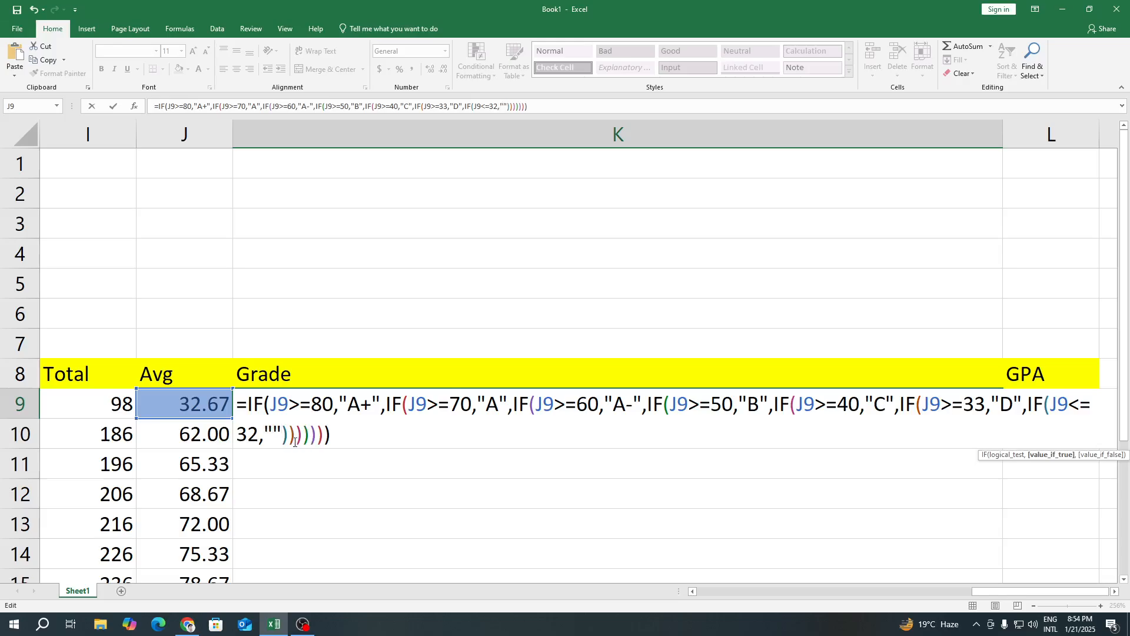
type("FALL")
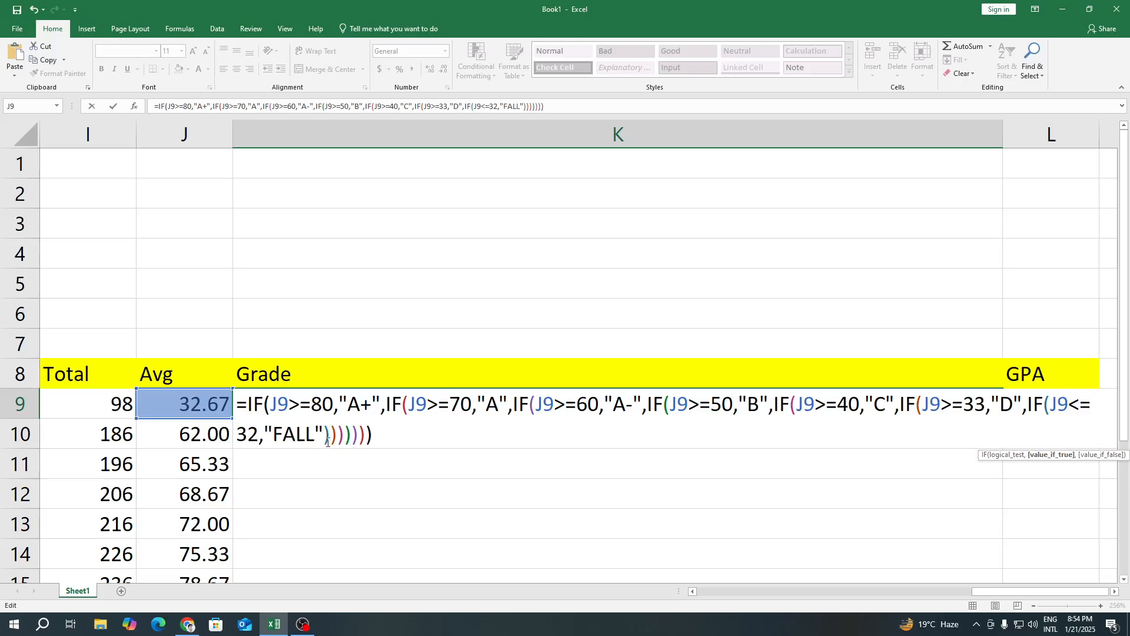
key("Return")
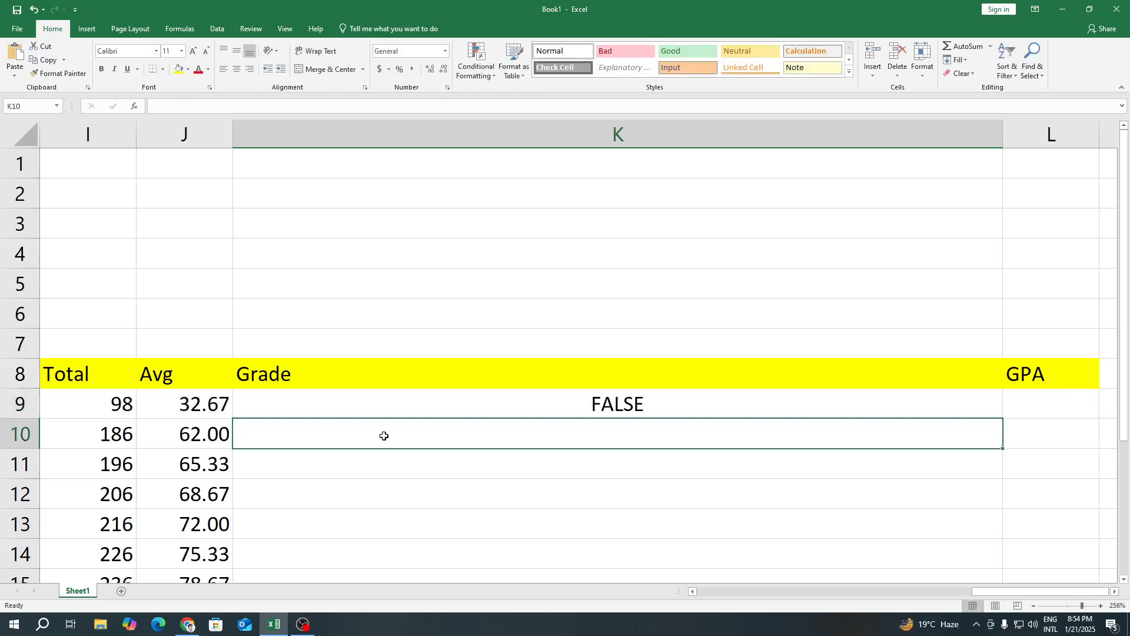
- Reopen the grade formula in K9 to check its conditions, and close it unchanged
left_click(344, 410)
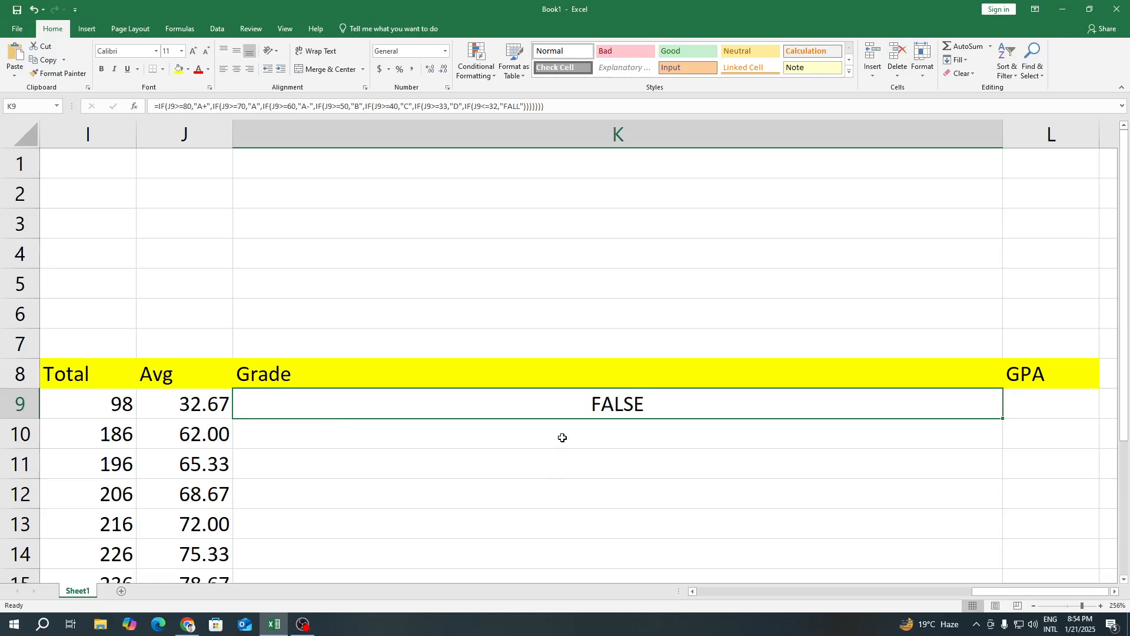
double_click(563, 407)
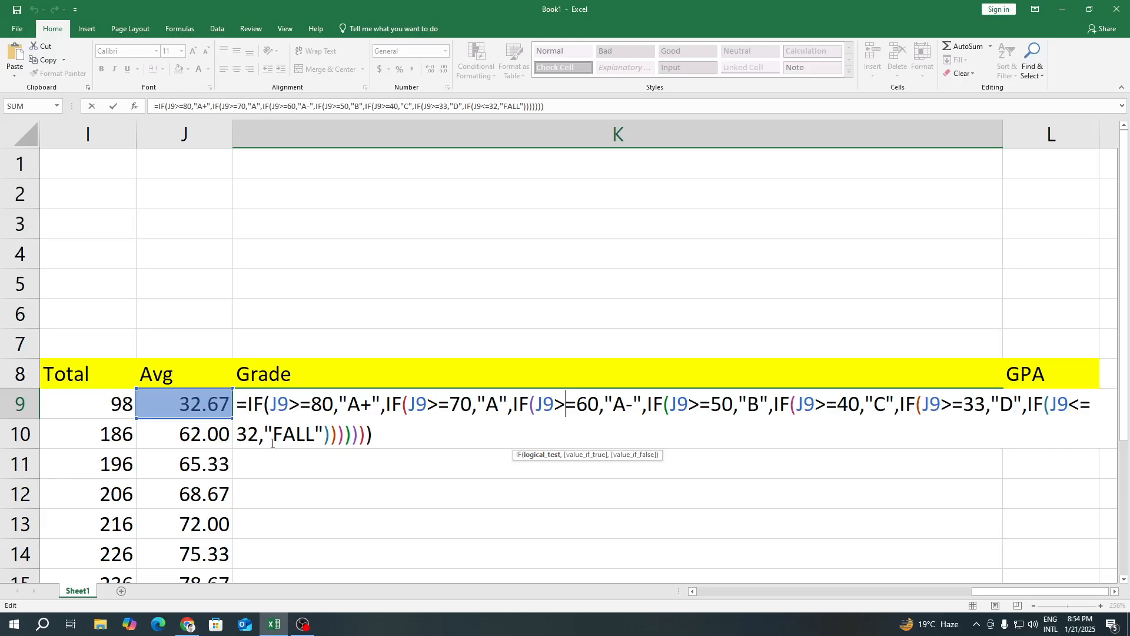
left_click(392, 438)
key("Return")
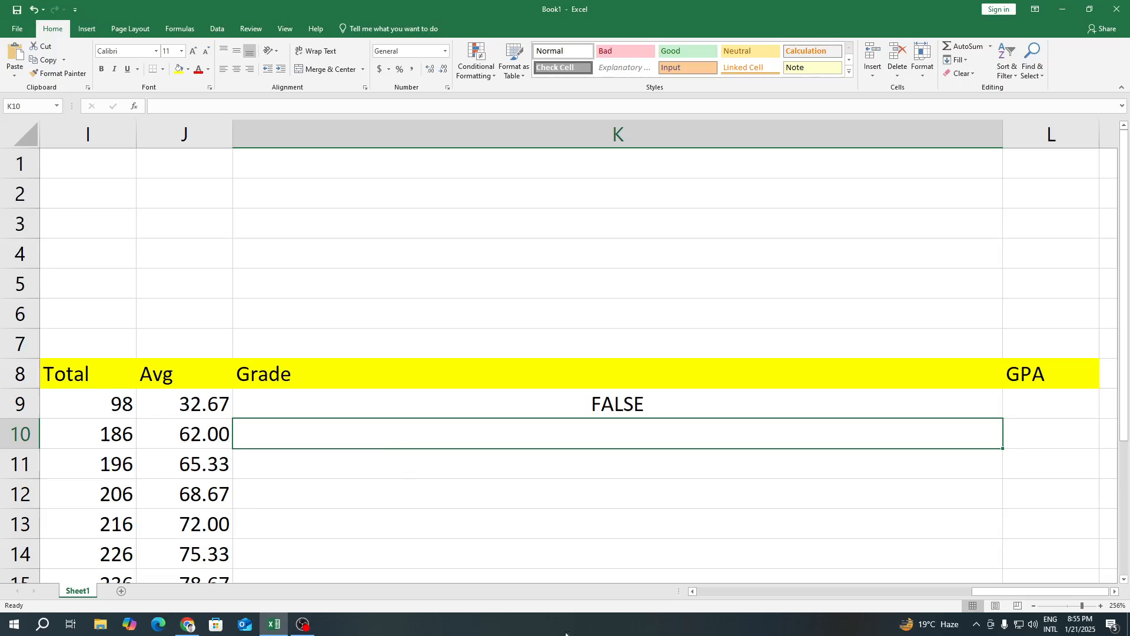
- Set the Math mark in H9 to 32 to test the last condition of the grade formula
left_click_drag(999, 593, 870, 597)
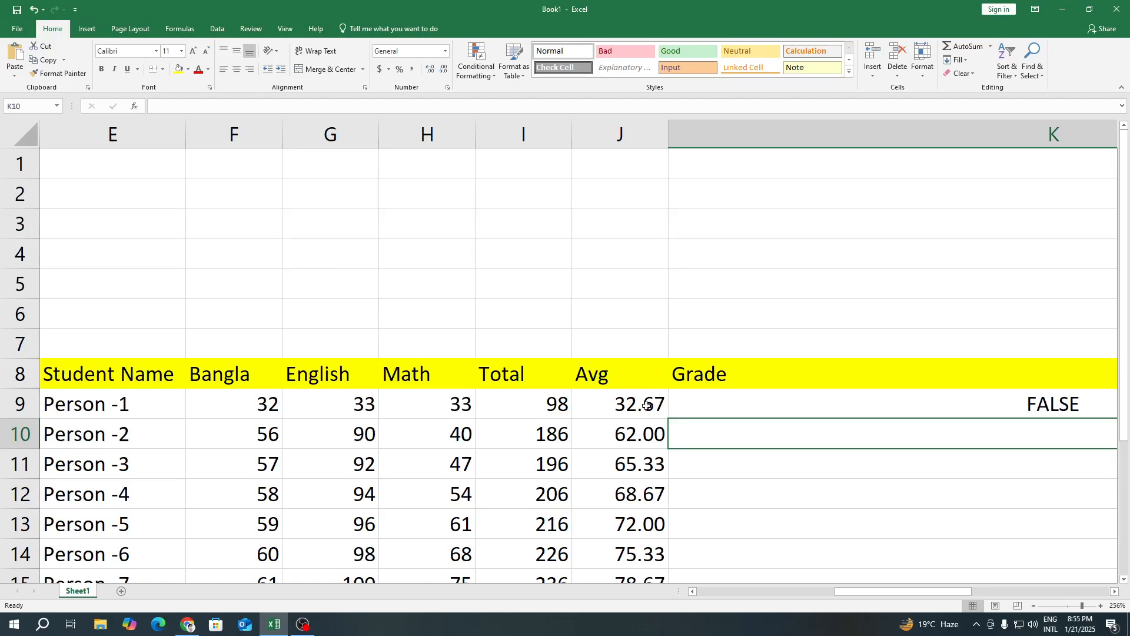
left_click_drag(651, 403, 381, 407)
left_click(381, 407)
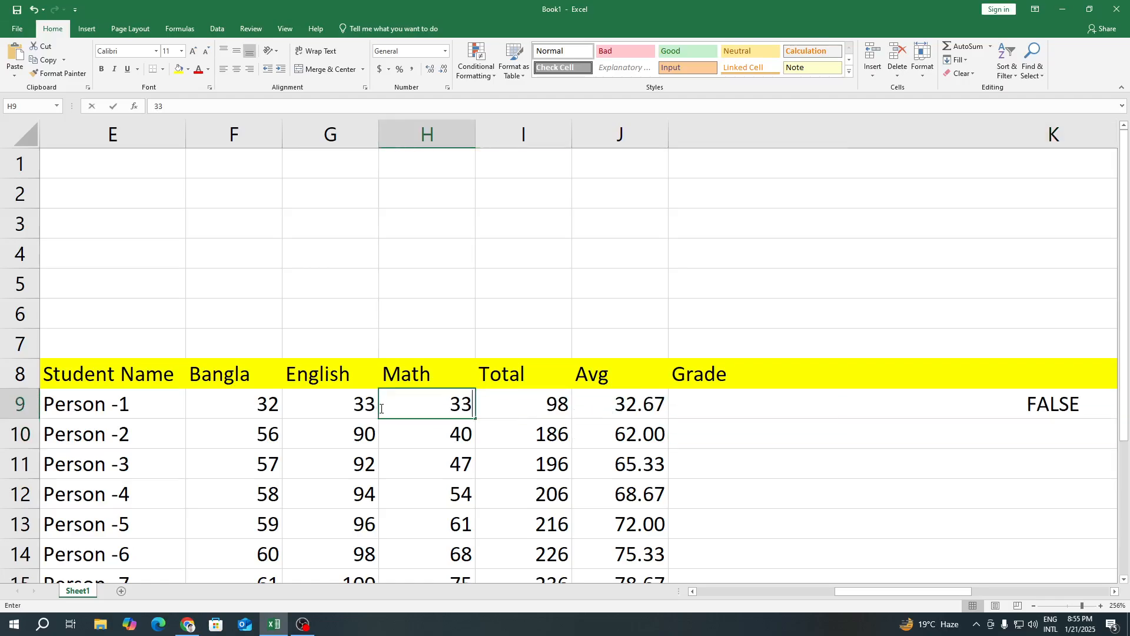
type("32")
key("Return")
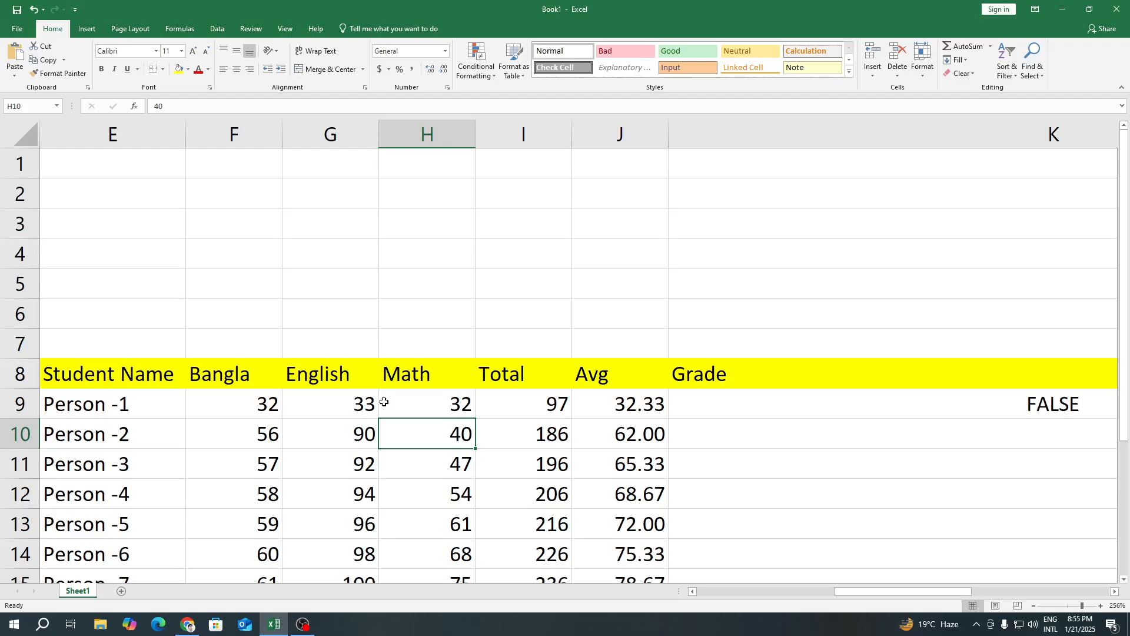
- Set the Math mark in H9 to 20 to test the FALL condition with a lower average
left_click(385, 395)
type("62")
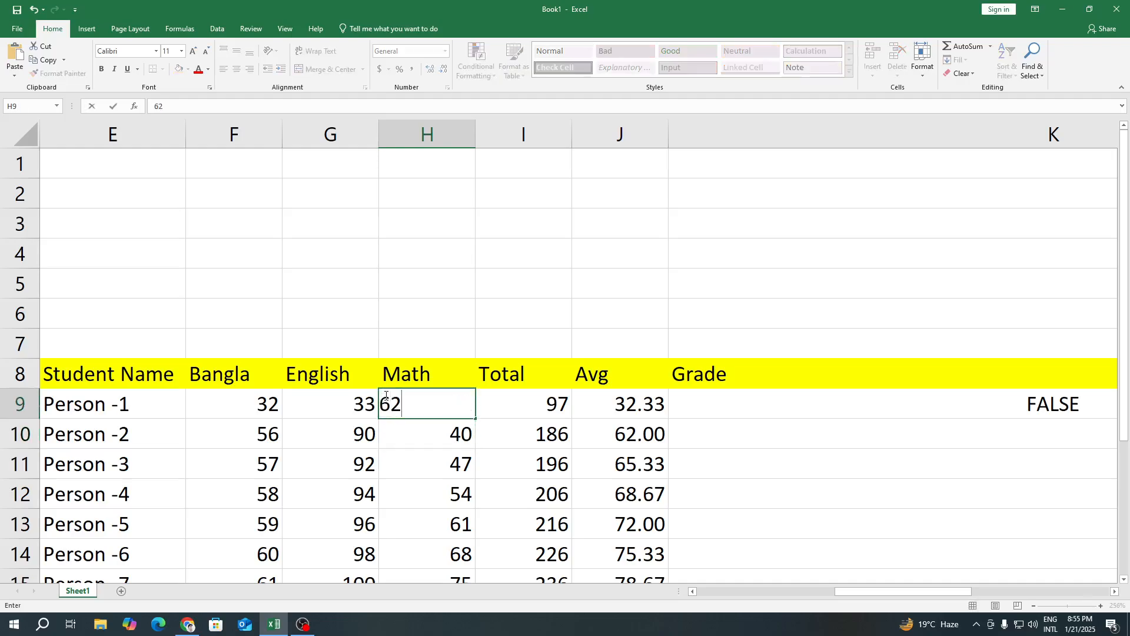
key("BackSpace")
key("BackSpace")
type("20")
key("Return")
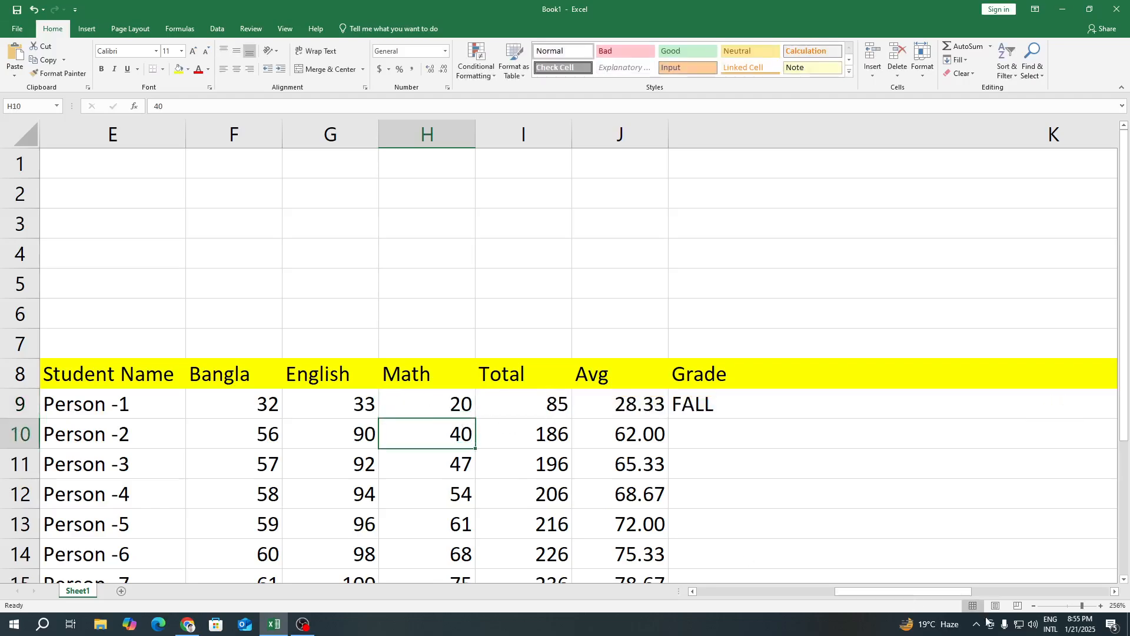
- Test the grade in K9 with a Math mark of 60 in H9, and set the mark back to 33
left_click_drag(899, 593, 967, 596)
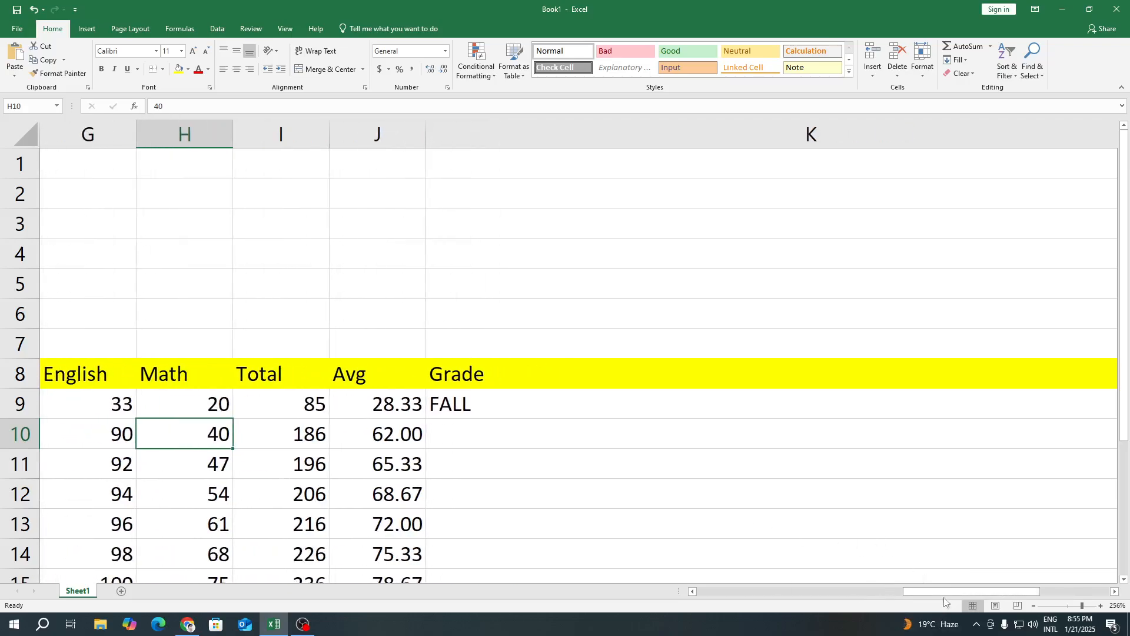
left_click(226, 405)
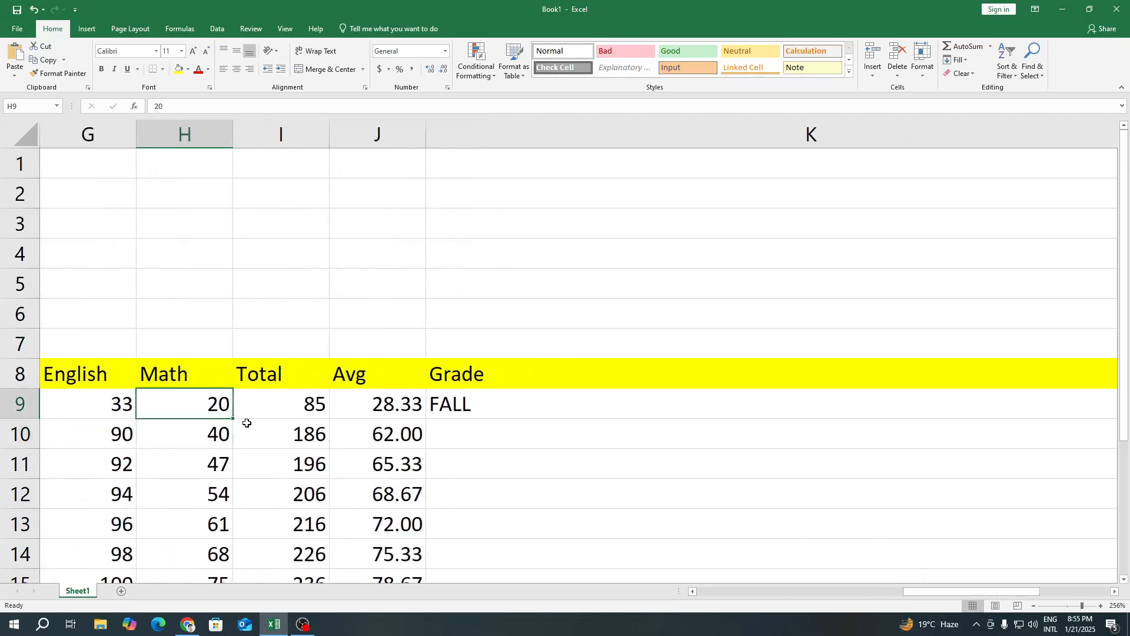
type("60")
key("Return")
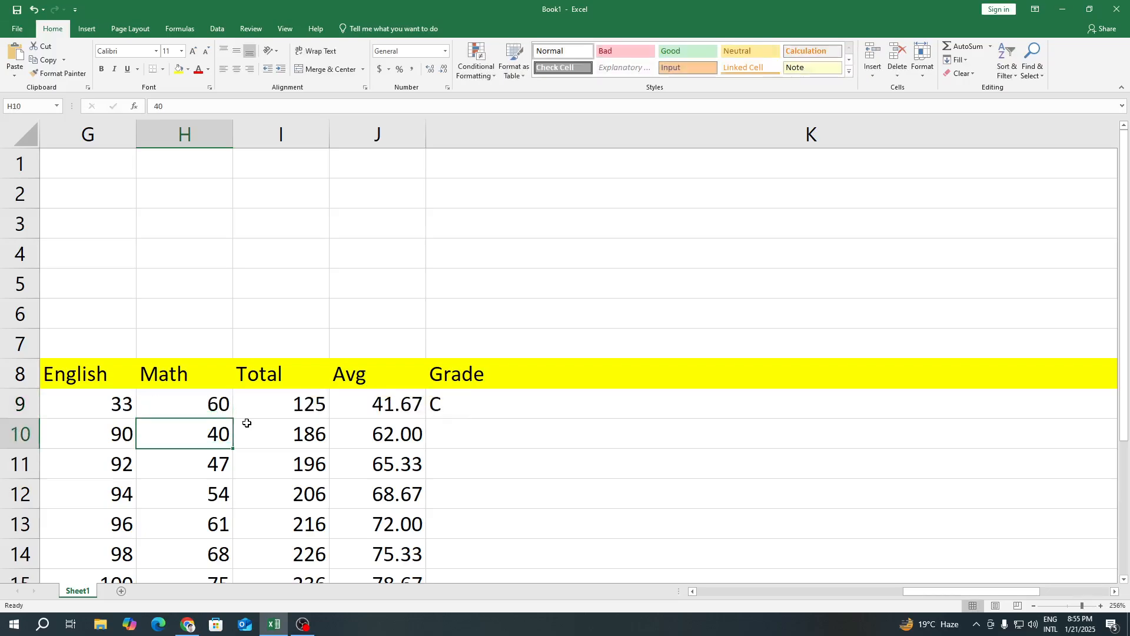
left_click(214, 405)
type("33")
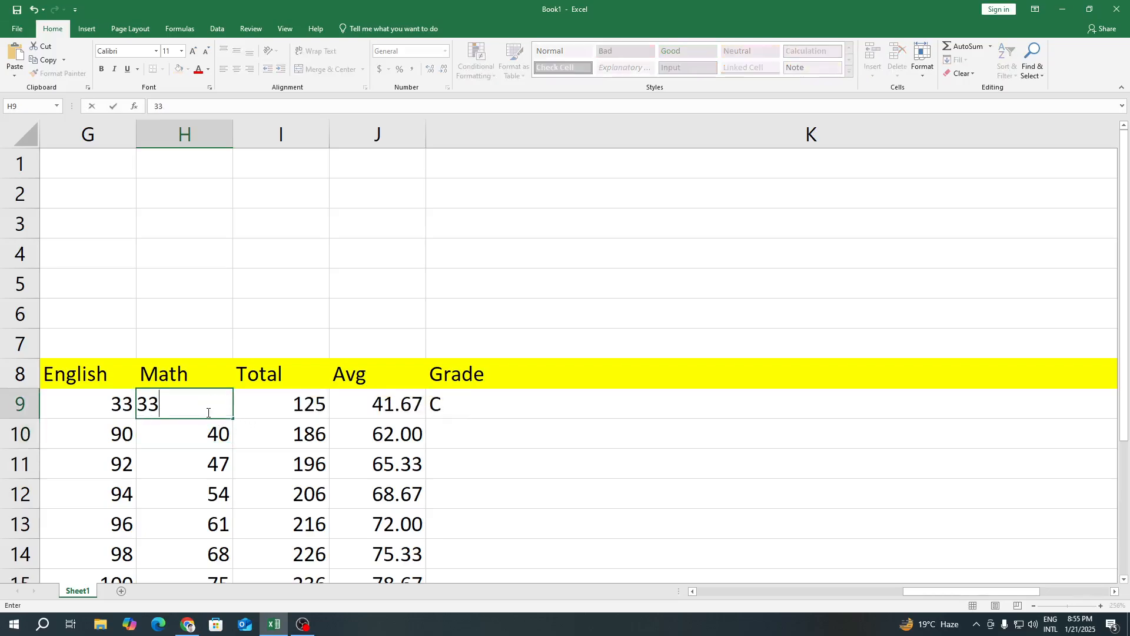
key("Return")
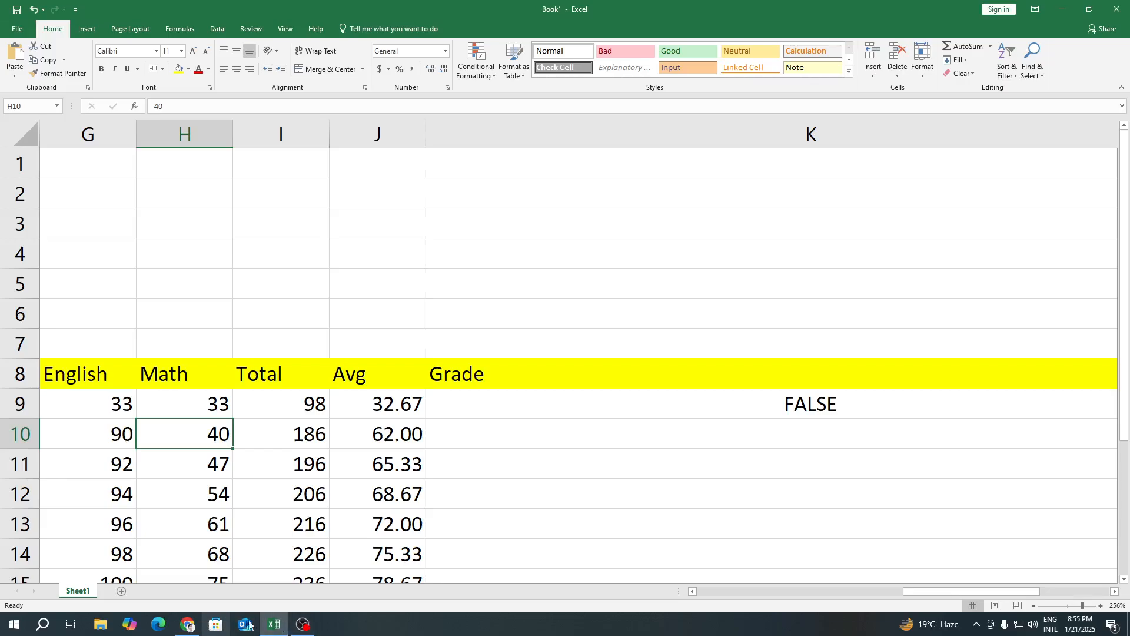
- Change the last condition of the grade formula in K9 to J9<33 for the FALL result
double_click(709, 404)
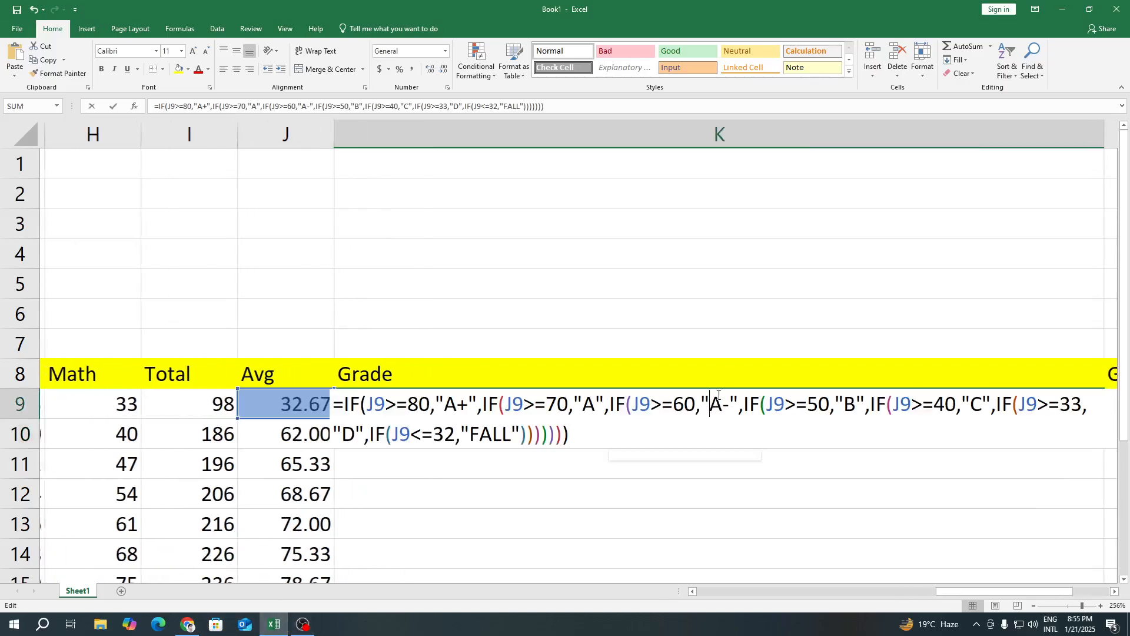
left_click(434, 434)
key("BackSpace")
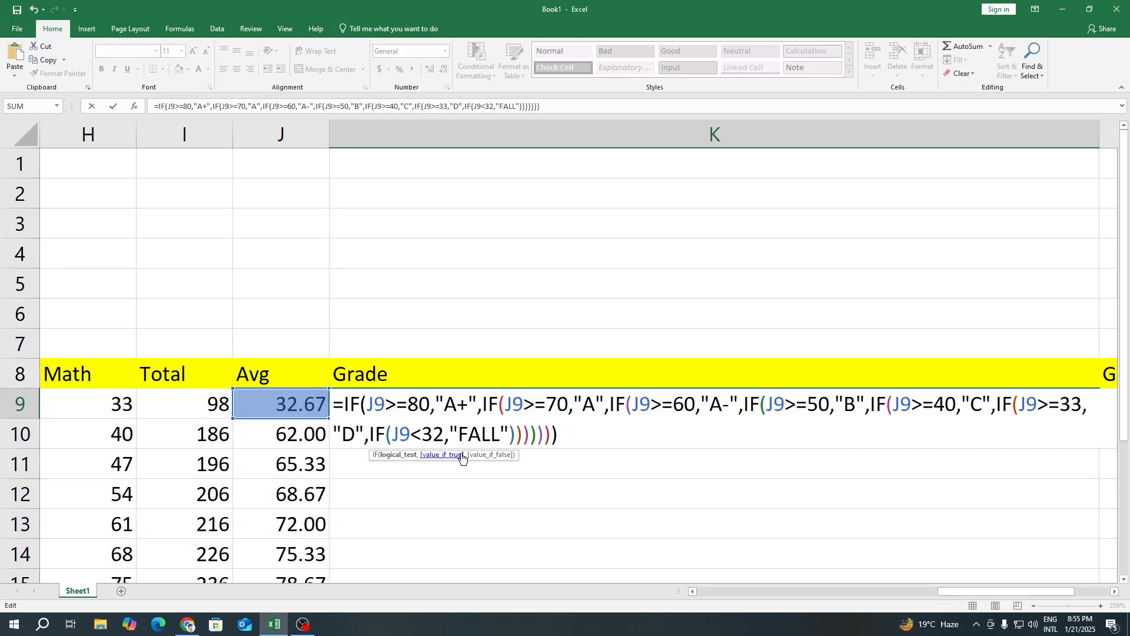
key("Right")
key("Delete")
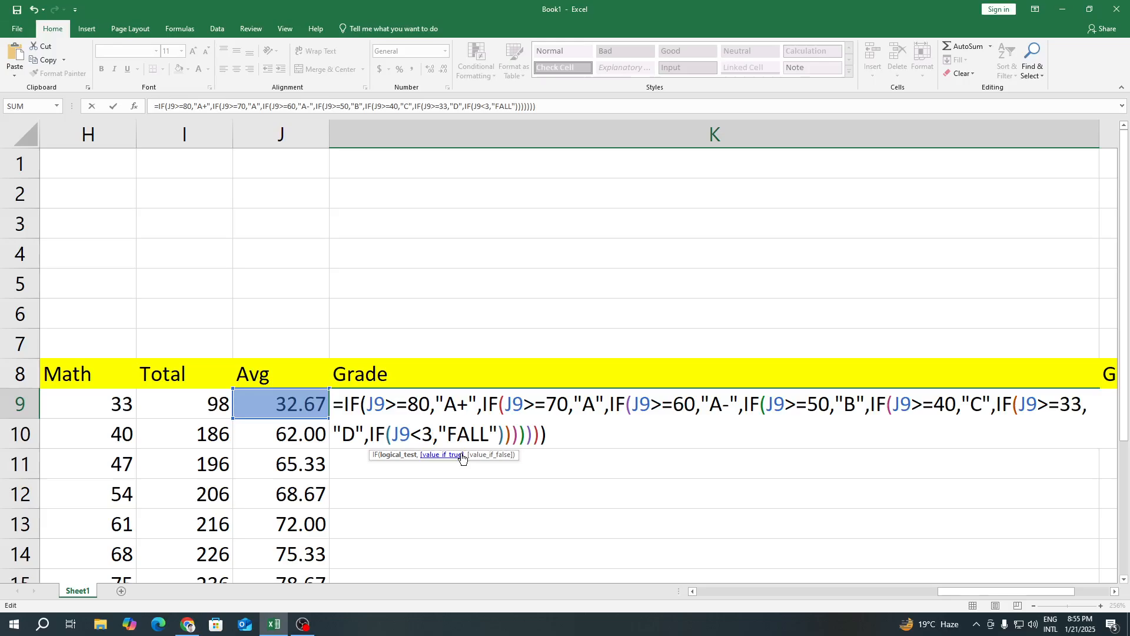
type("3")
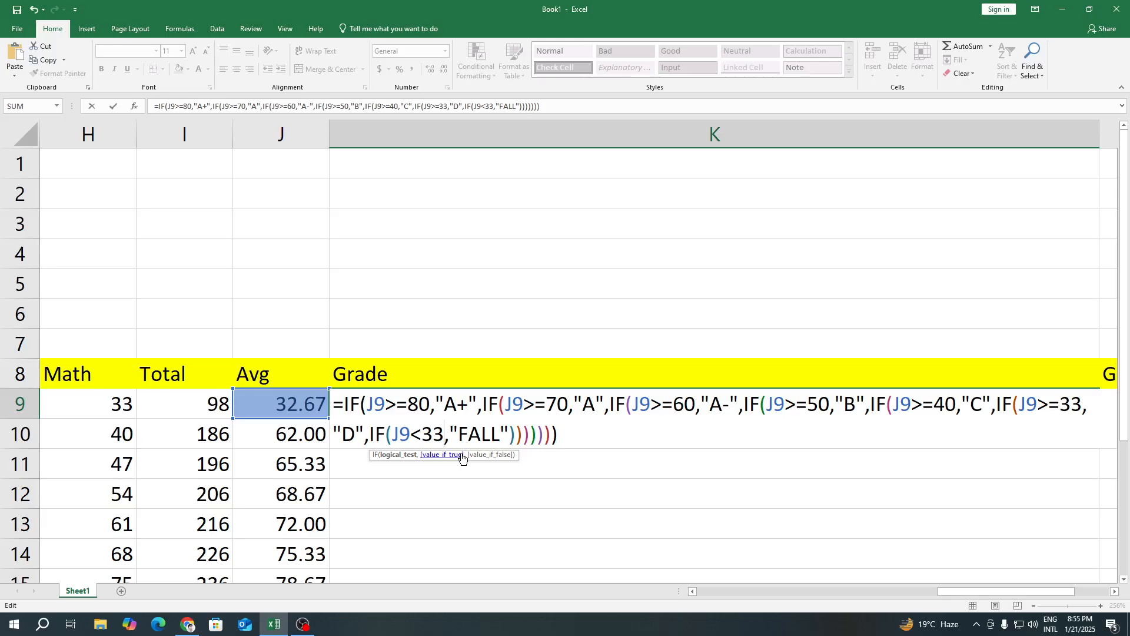
key("Return")
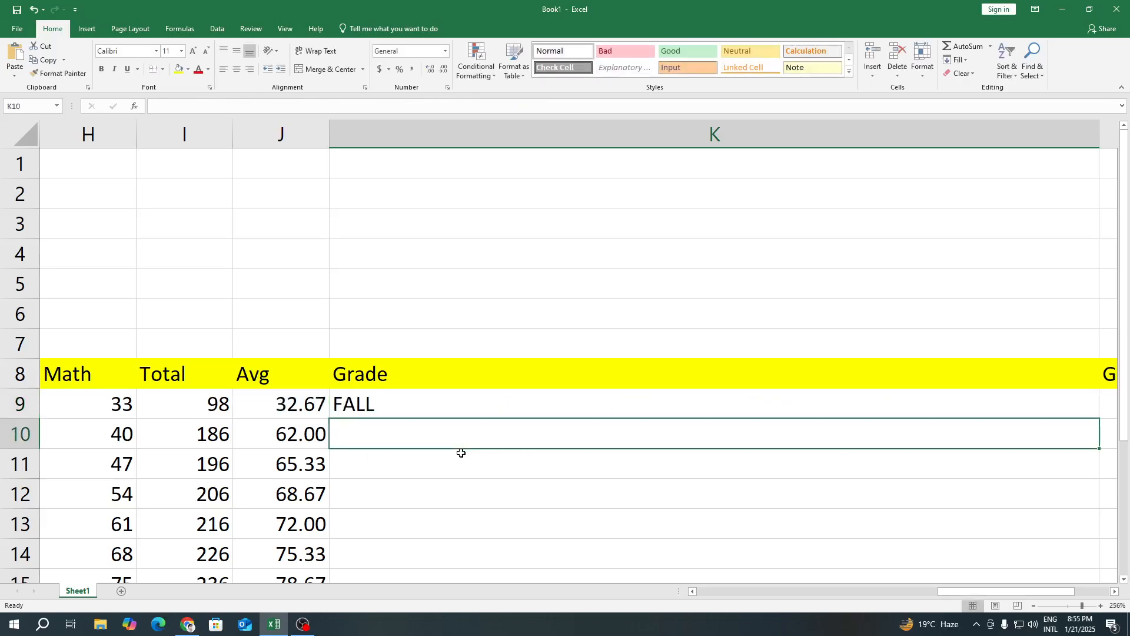
left_click(300, 411)
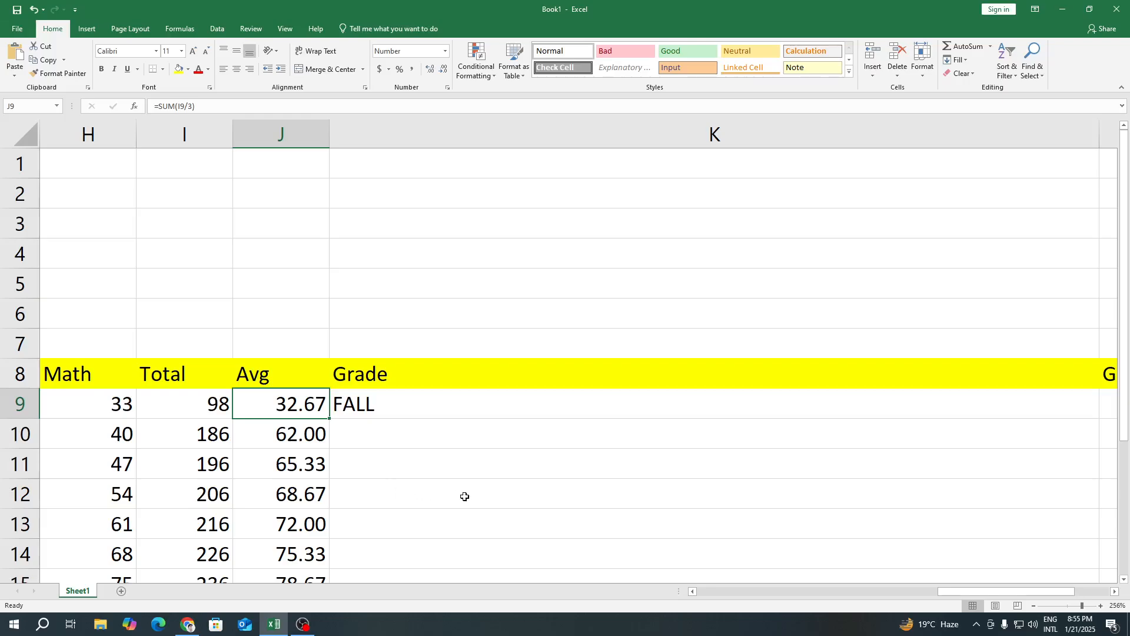
left_click(436, 434)
left_click(431, 407)
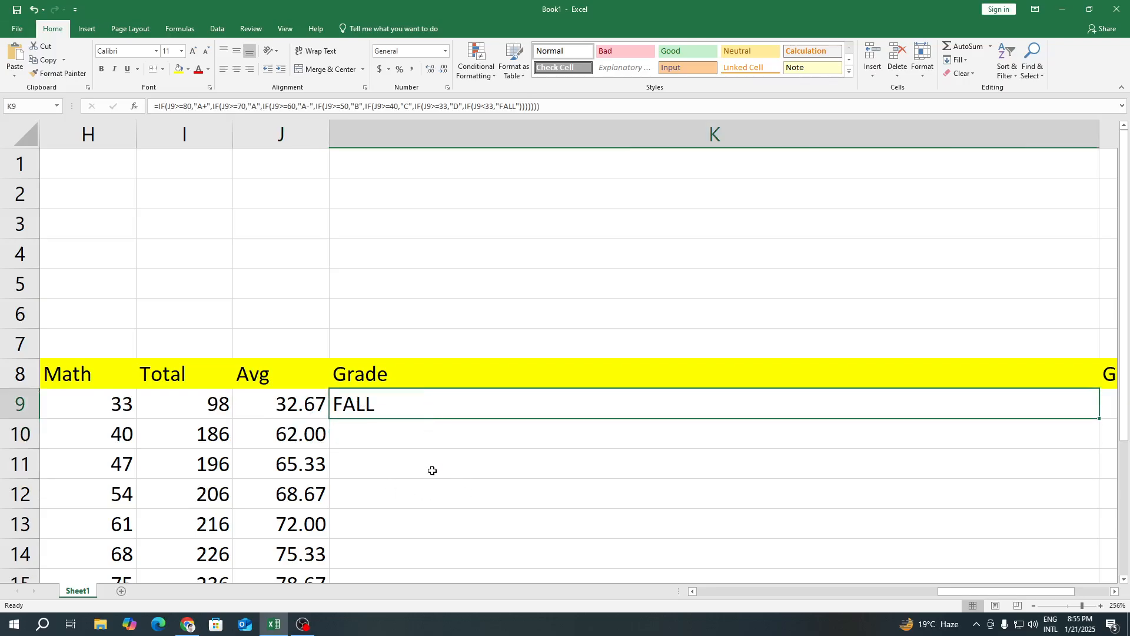
- Set Person -1's Math mark in H9 to 45 to test the grade in K9
left_click(183, 407)
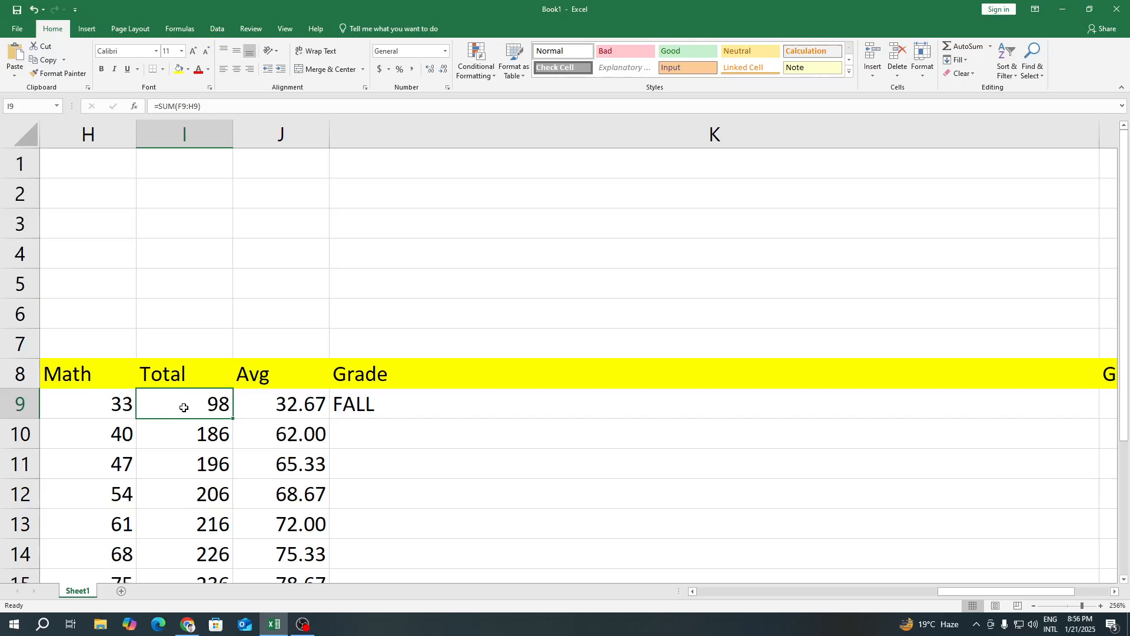
scroll(986, 592, "left", 2)
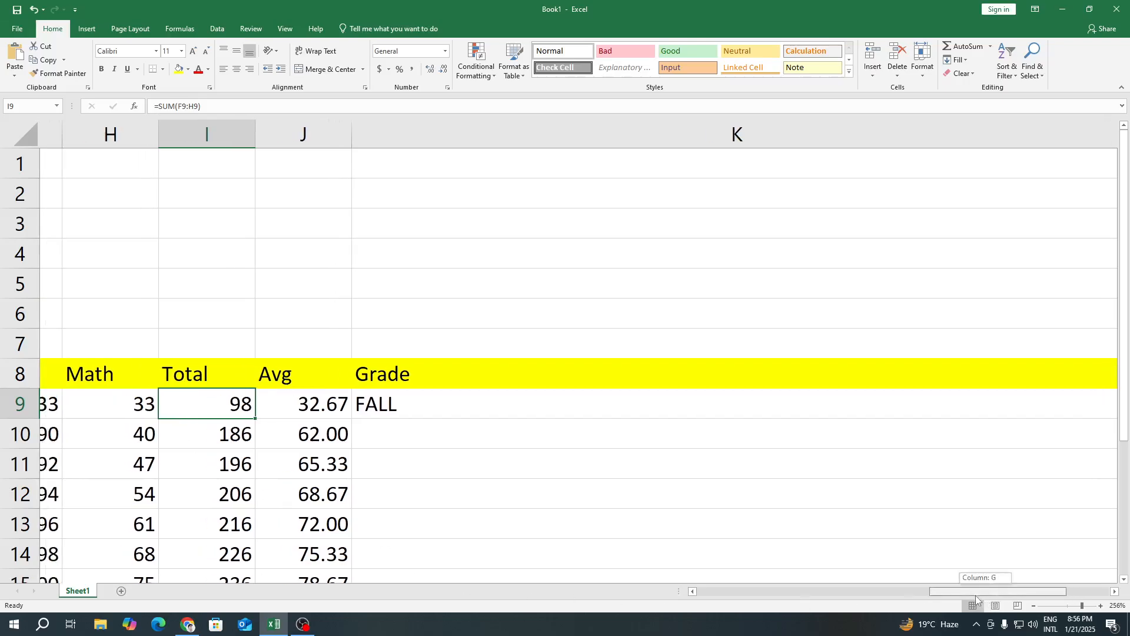
left_click(292, 412)
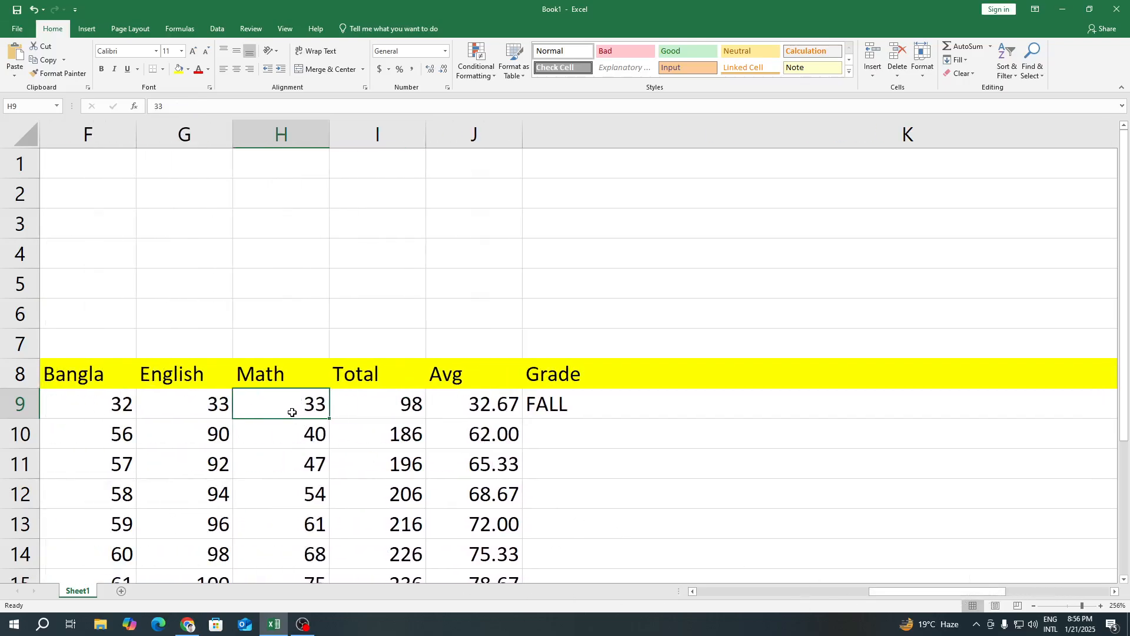
type("45")
key("Return")
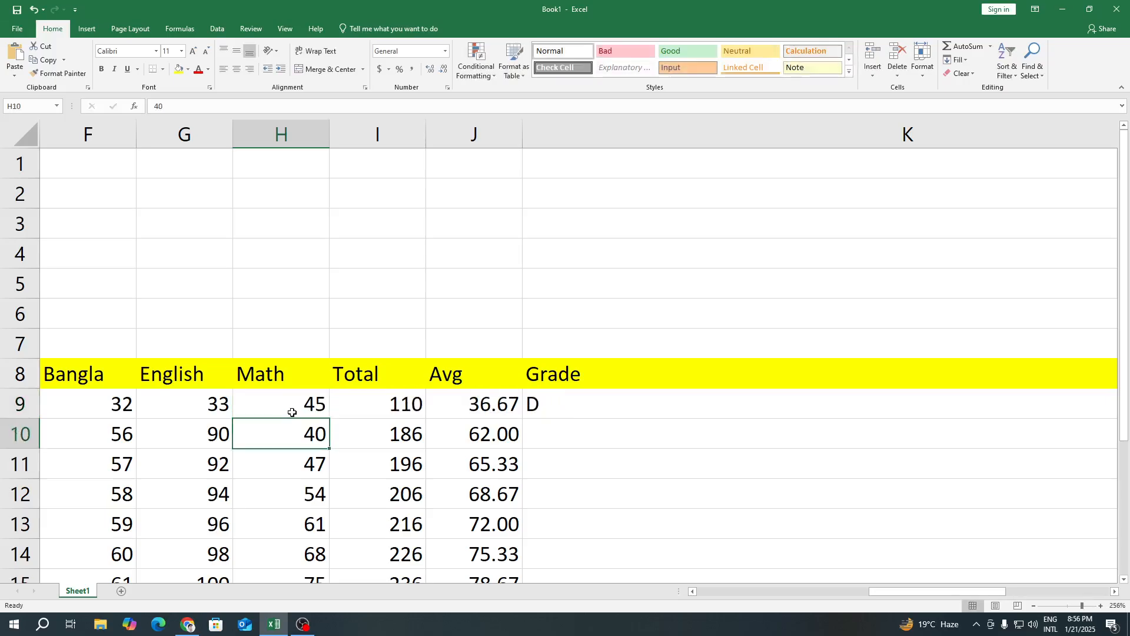
left_click(562, 405)
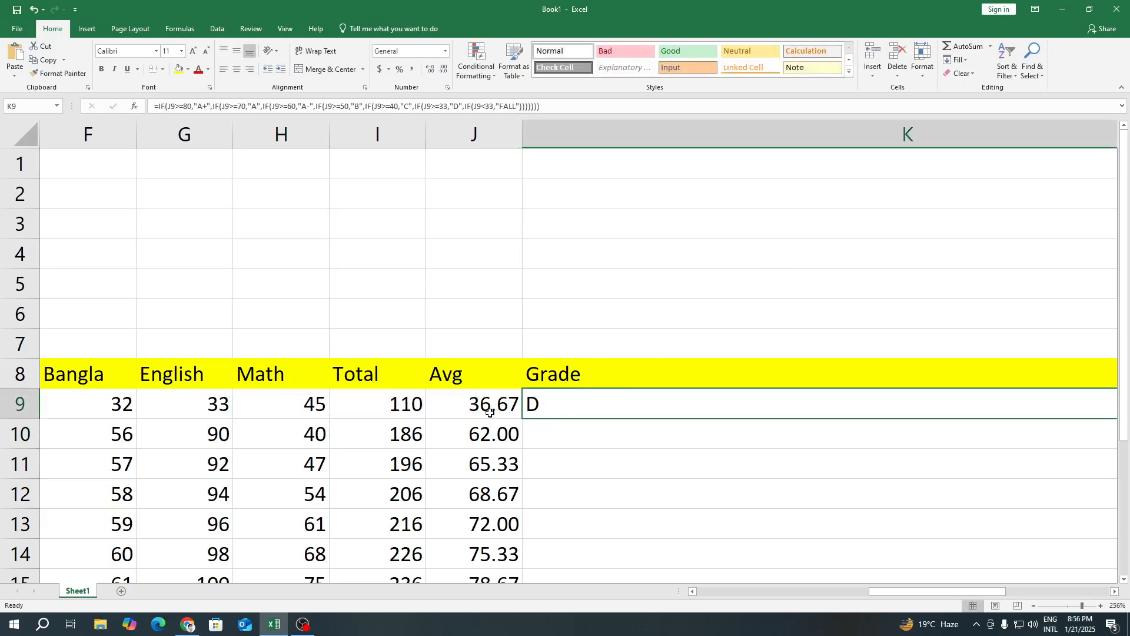
- Set Person -1's English mark in G9 to 35 and Bangla mark in F9 to 45
scroll(489, 413, "down", 6)
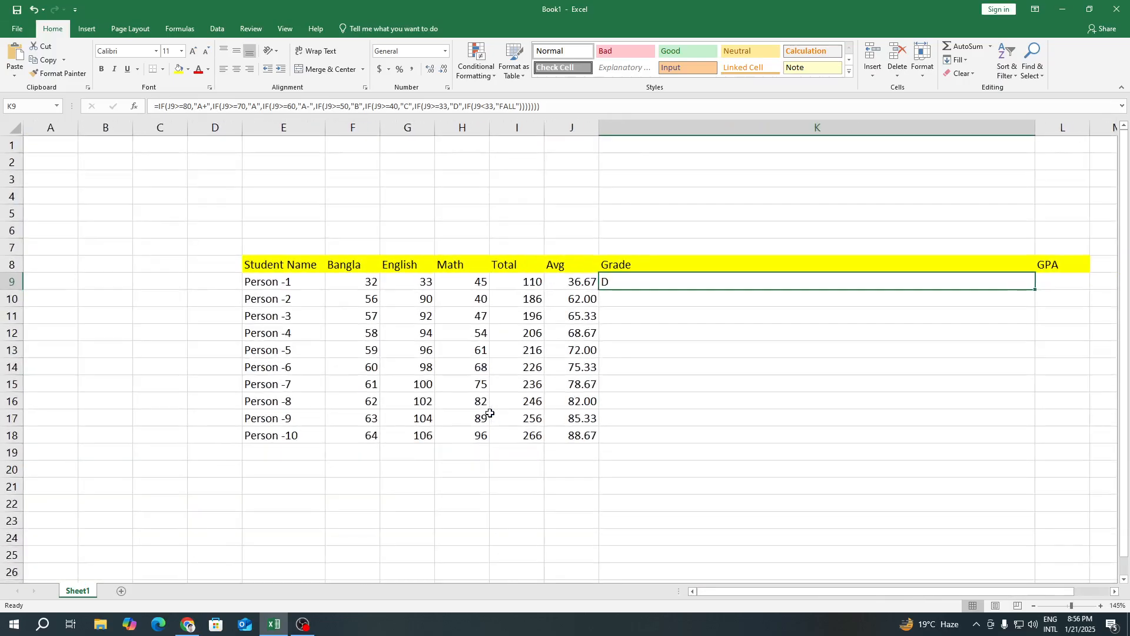
scroll(489, 412, "up", 1)
left_click(385, 315)
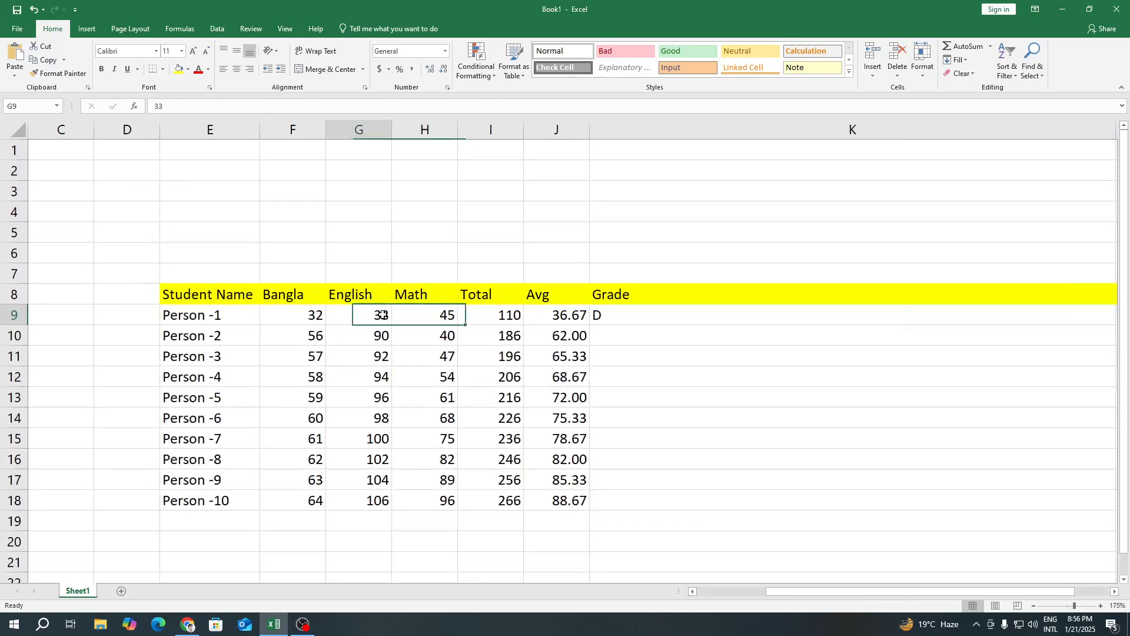
type("35")
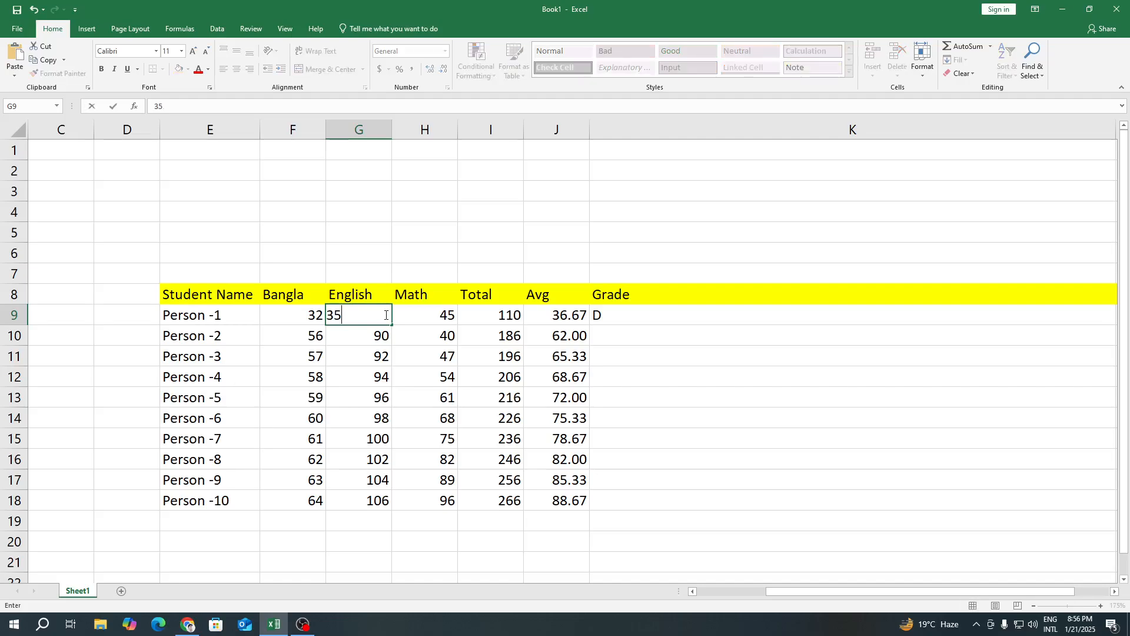
key("Return")
left_click(312, 318)
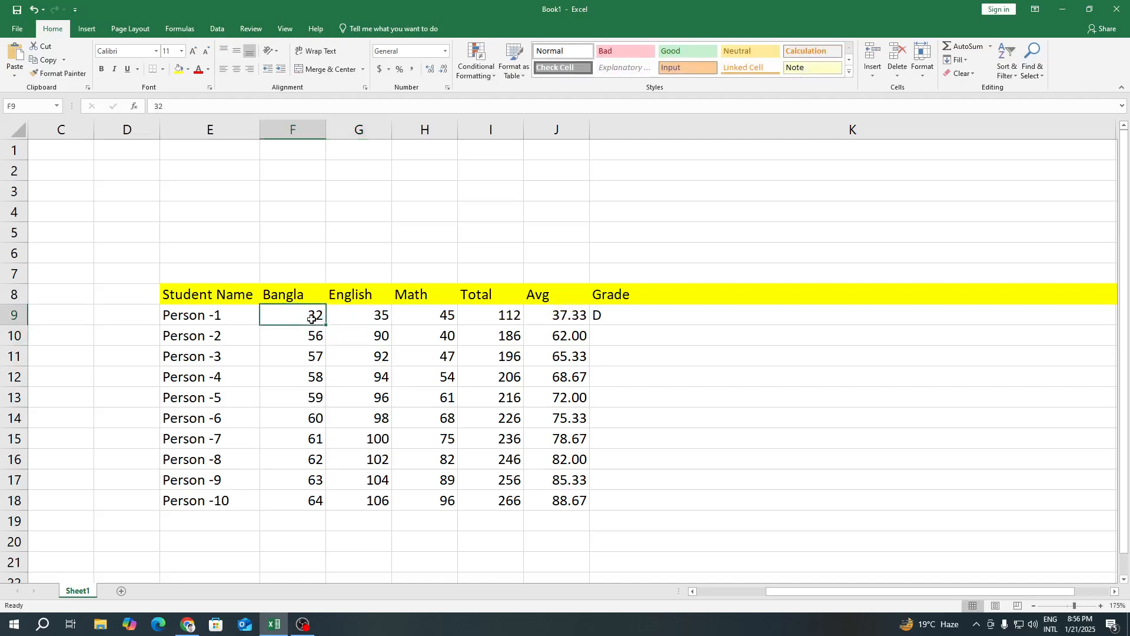
type("45")
key("Return")
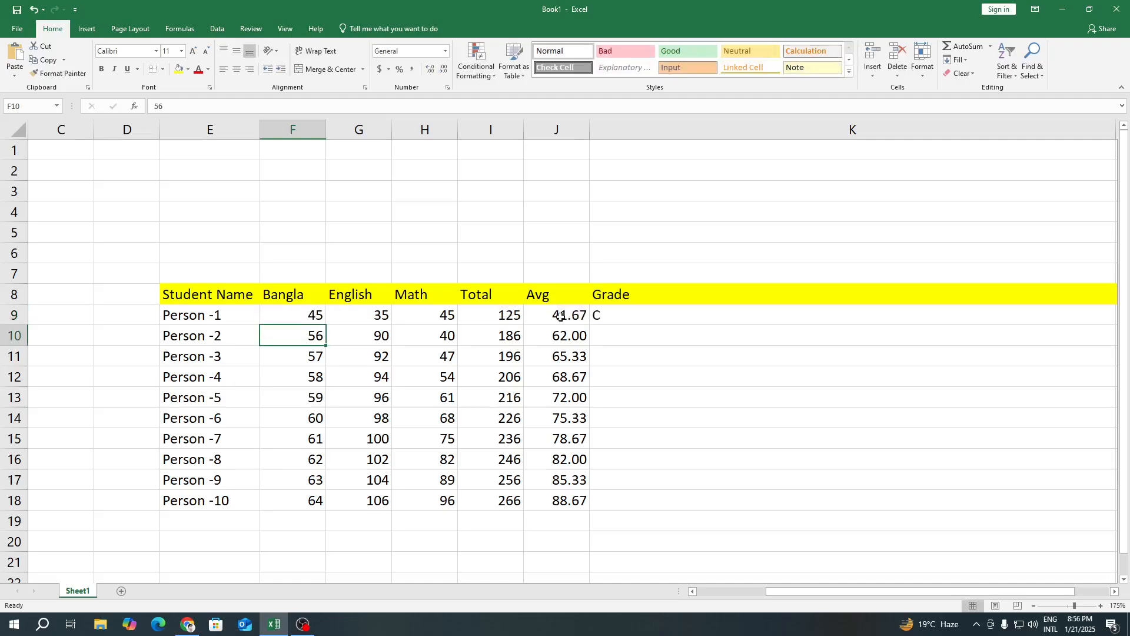
- Narrow the Grade column K so that the GPA column sits close beside the marks
left_click_drag(801, 592, 942, 601)
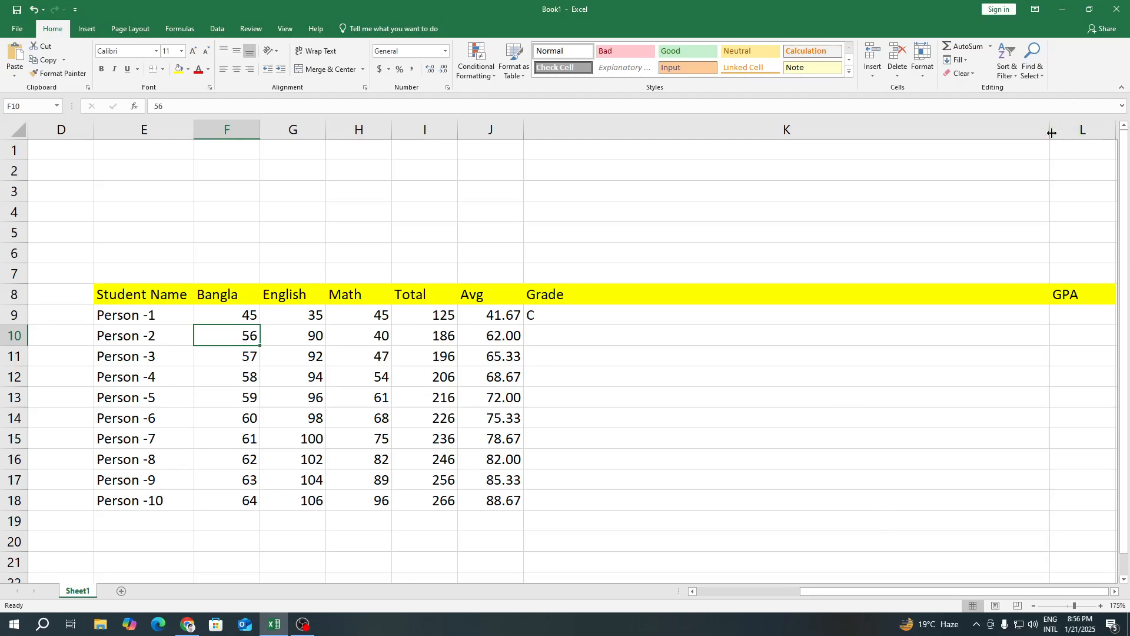
left_click_drag(1050, 130, 609, 183)
left_click(615, 332)
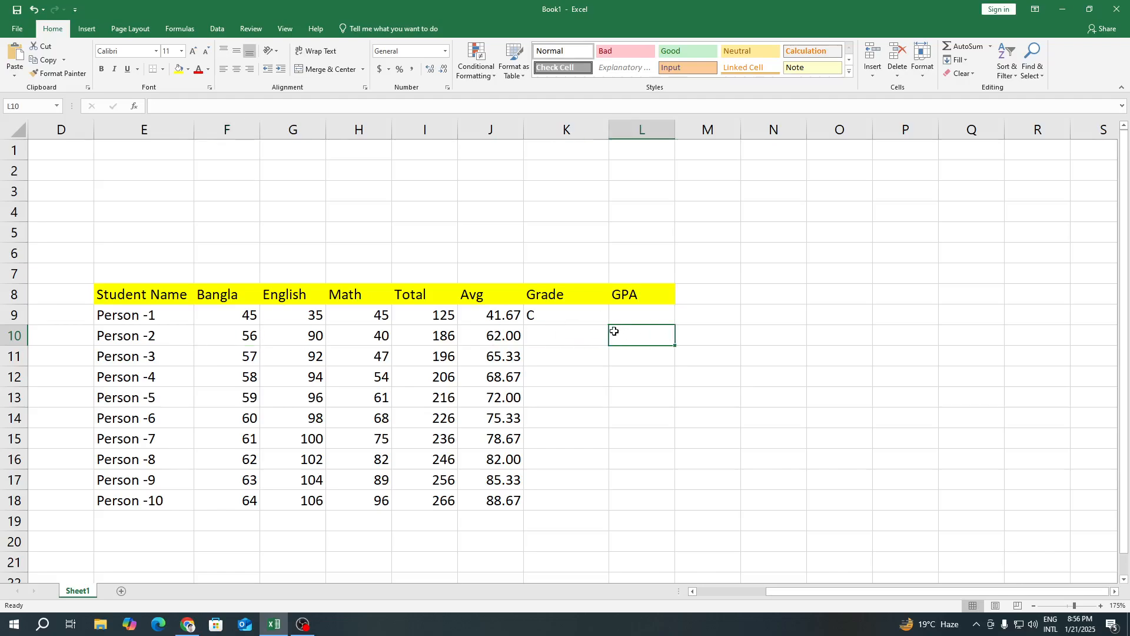
left_click(556, 314)
left_click(627, 314)
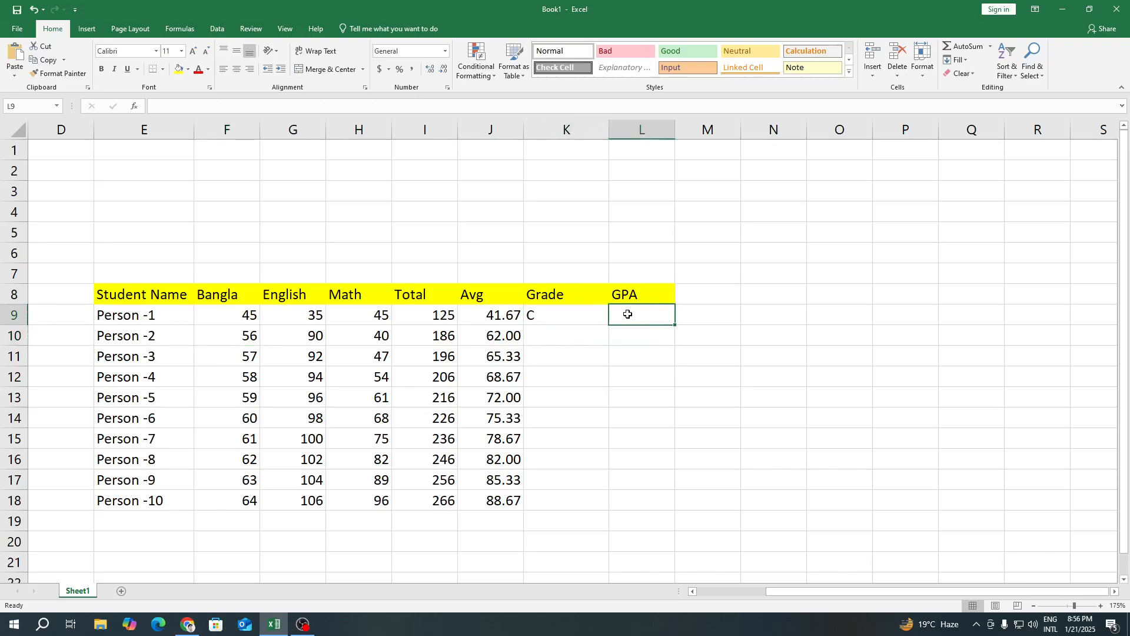
- Copy the full text of the grade formula from K9
left_click(549, 307)
left_click_drag(545, 106, 94, 113)
key("ctrl+c")
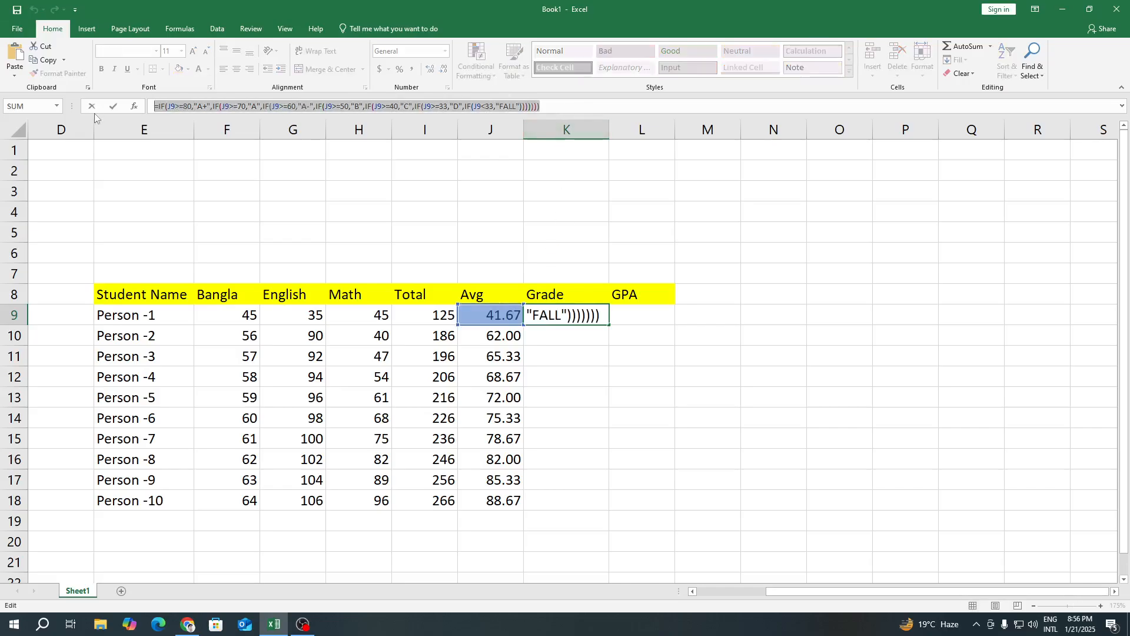
type("=")
left_click(641, 316)
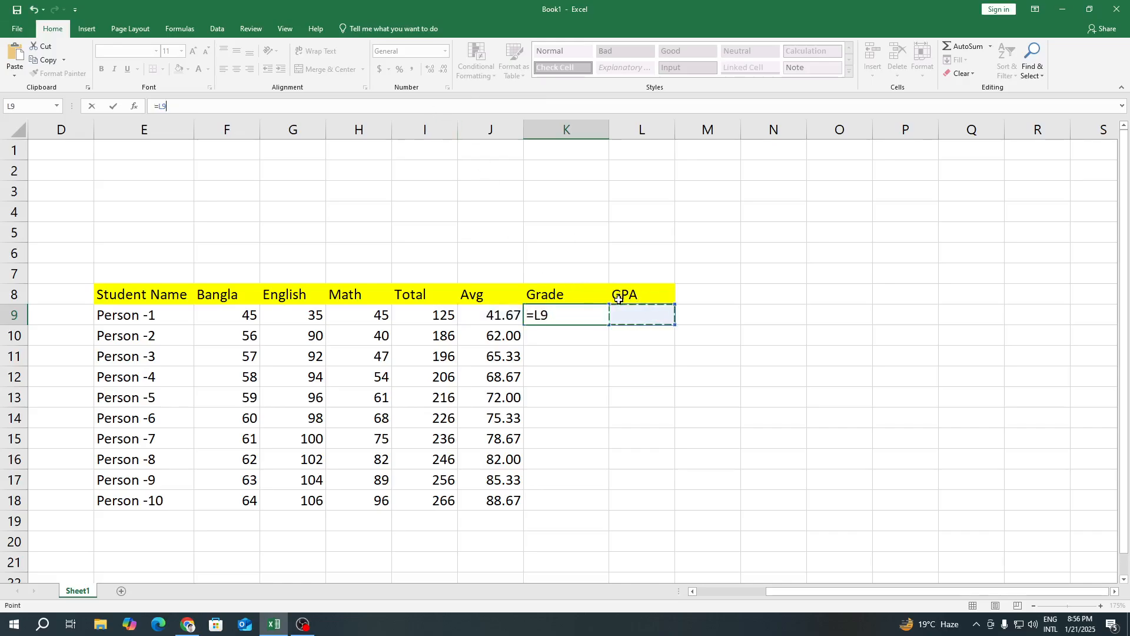
key("ctrl+z")
key("F2")
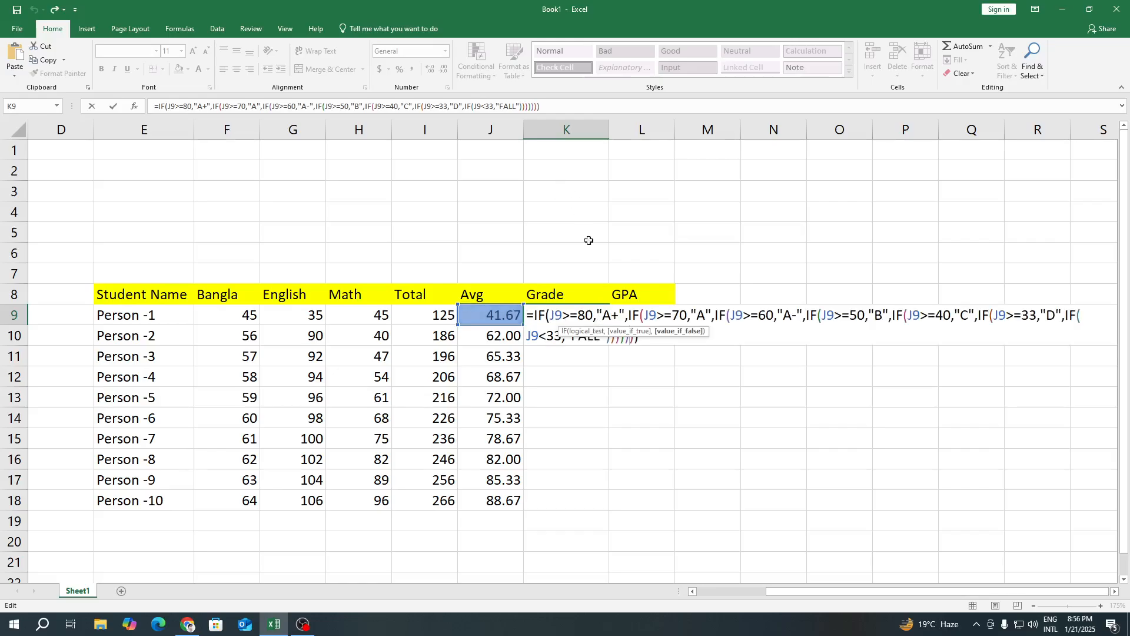
key("Return")
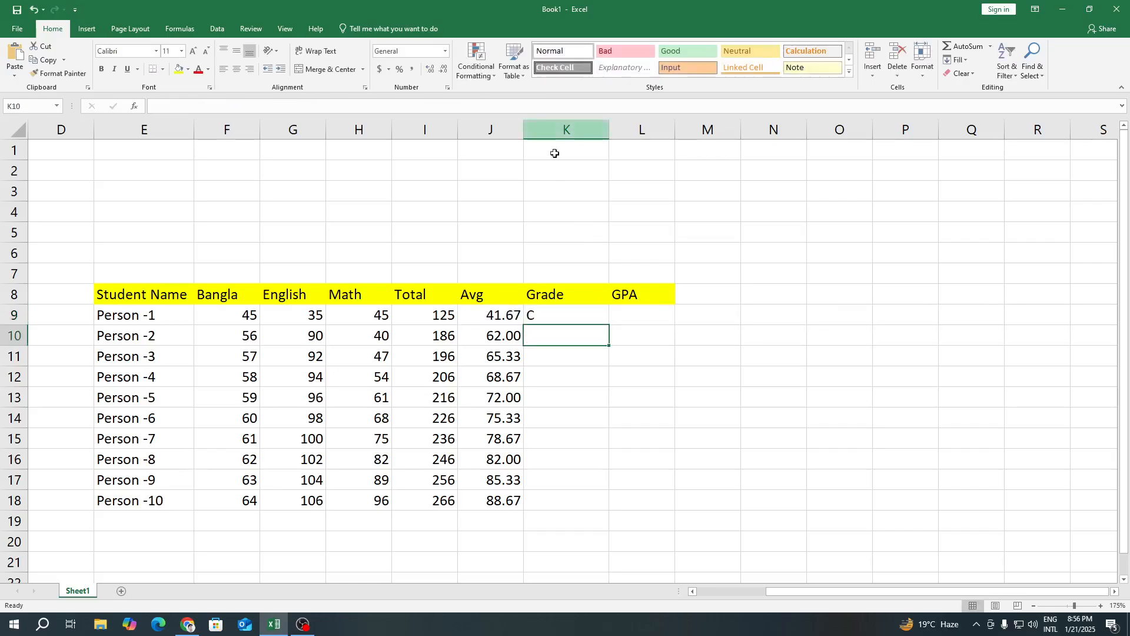
- Paste the copied grade formula into Person -1's GPA cell L9
left_click(658, 310)
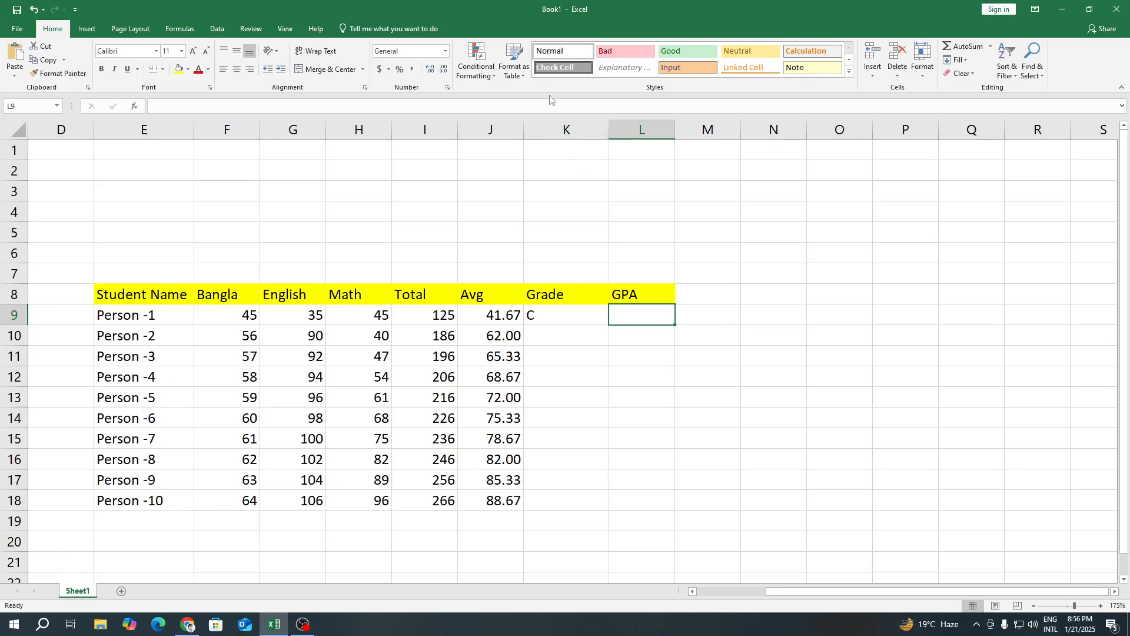
left_click(529, 104)
key("ctrl+v")
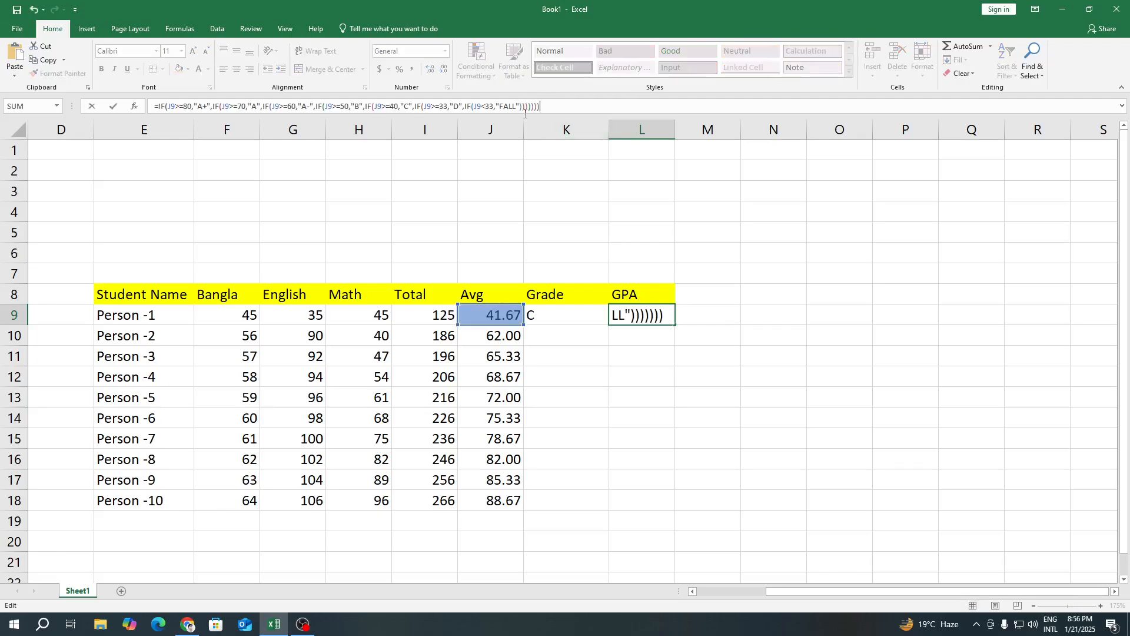
- In the L9 formula, replace the result "A+" with "5" and the result "A" with "4"
left_click(209, 108)
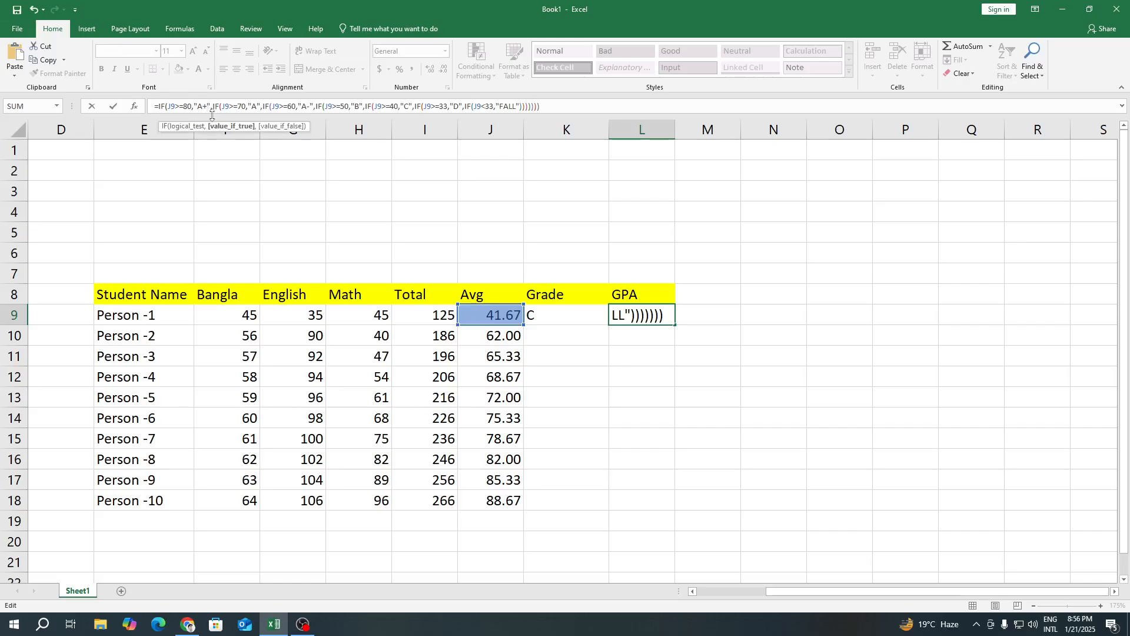
key("BackSpace")
key("BackSpace")
type("5")
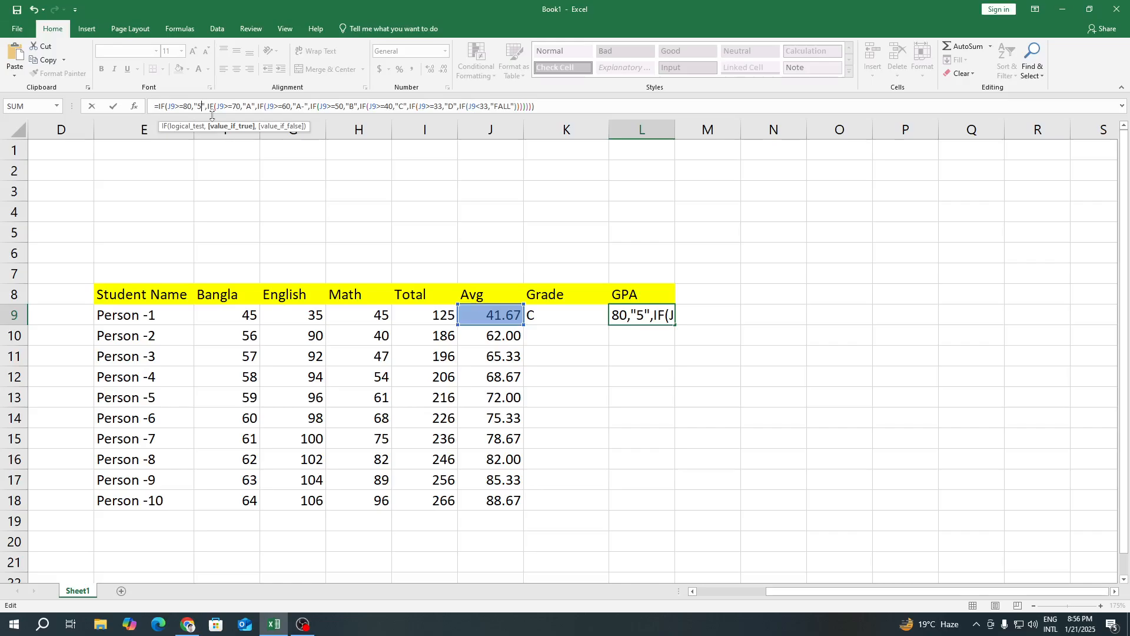
left_click(252, 106)
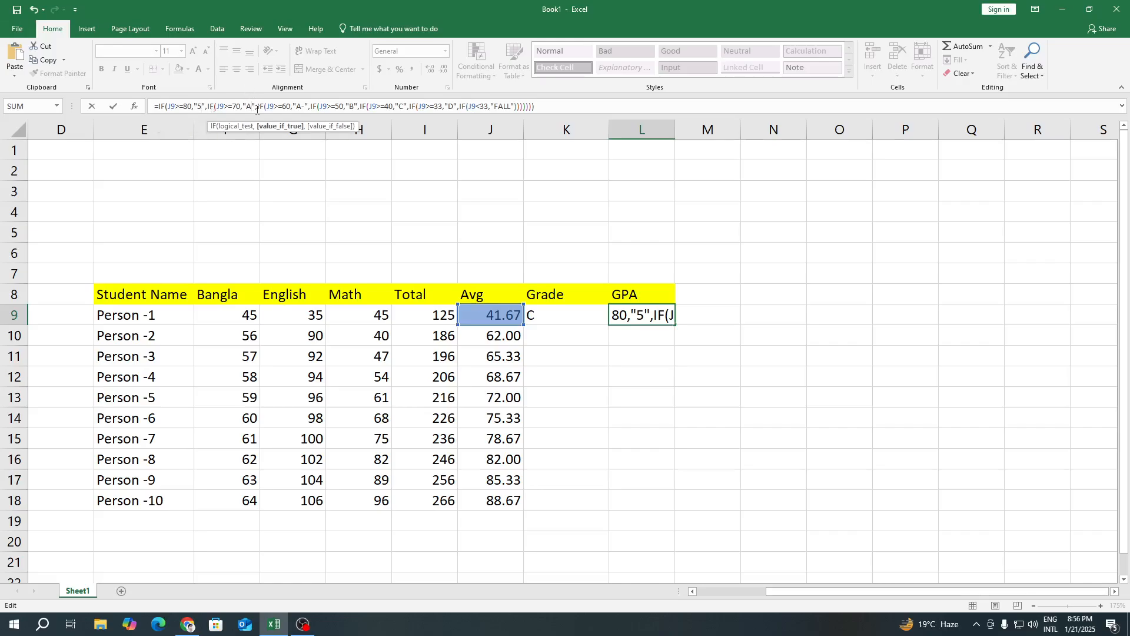
key("BackSpace")
type("4")
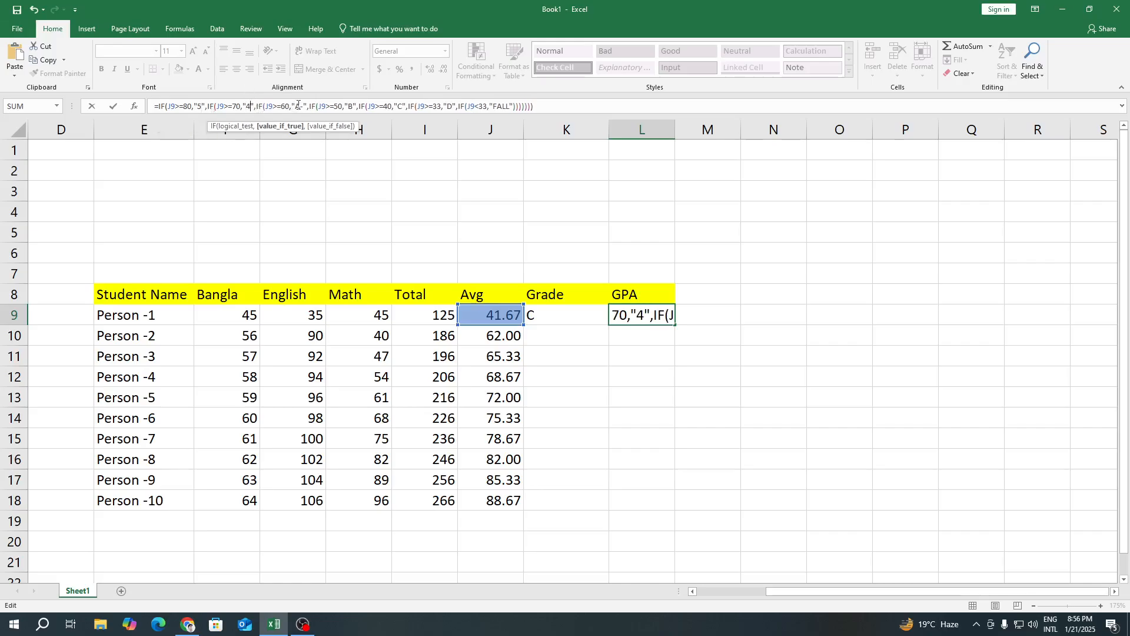
- In the L9 formula, replace the results "A-", "B" and "C" with "3.5", "3" and "2"
left_click(303, 106)
key("BackSpace")
key("BackSpace")
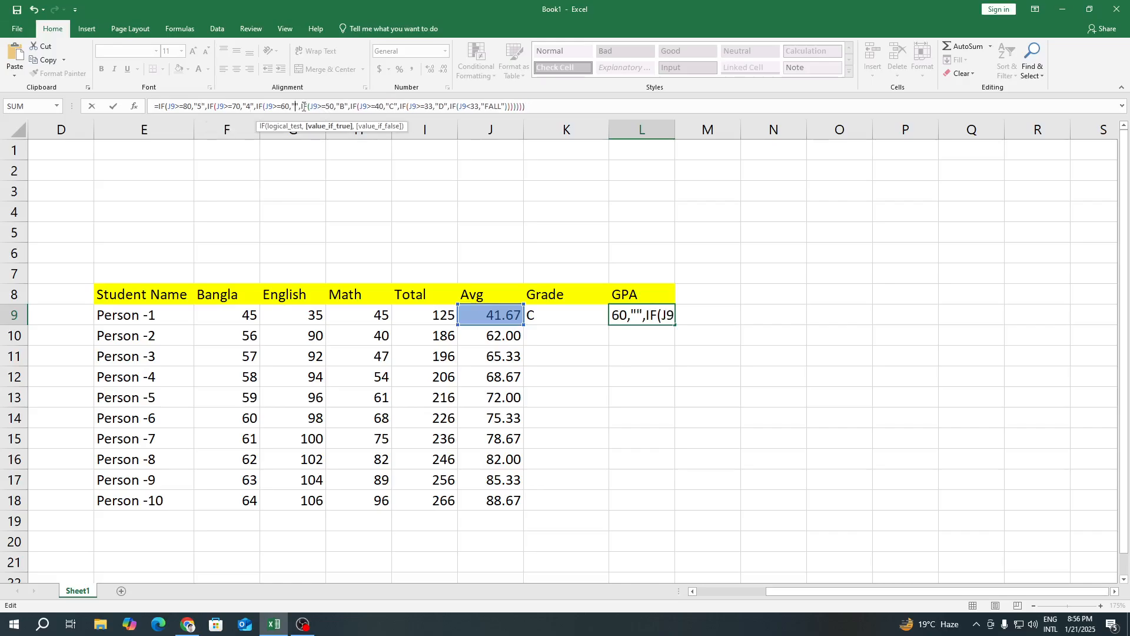
type("3.5")
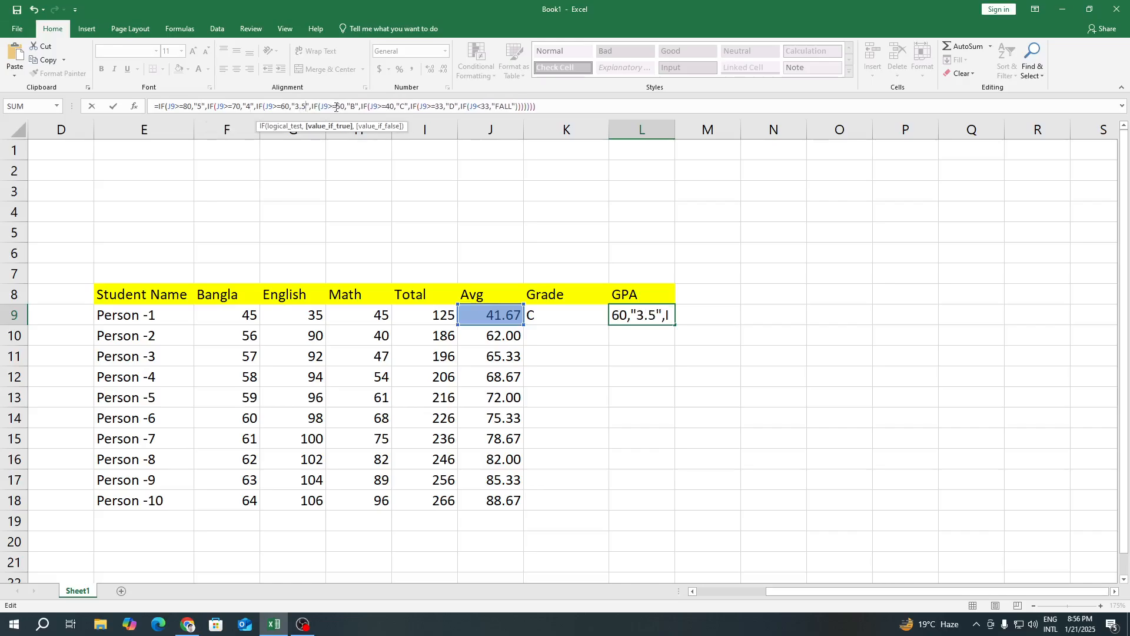
left_click(355, 106)
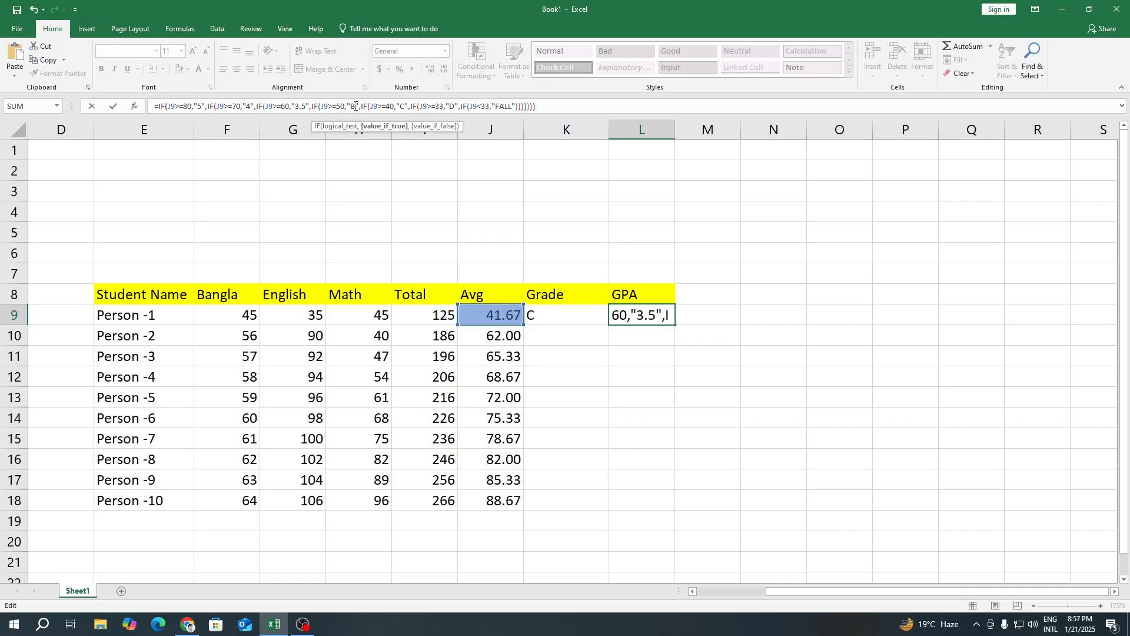
key("BackSpace")
type("3")
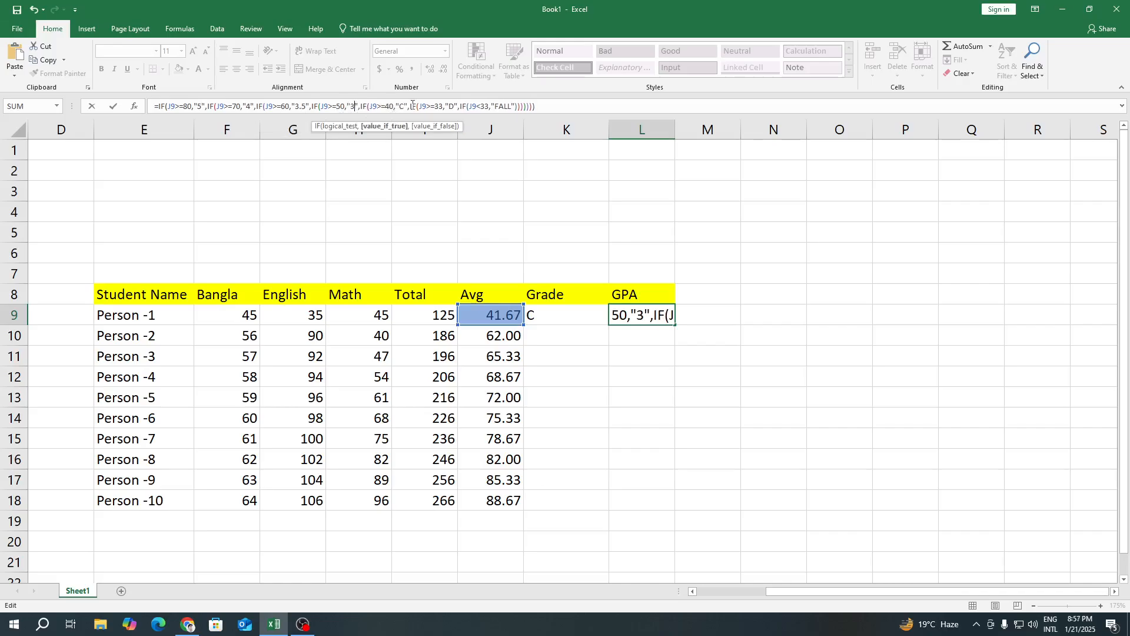
left_click(404, 106)
key("BackSpace")
type("2")
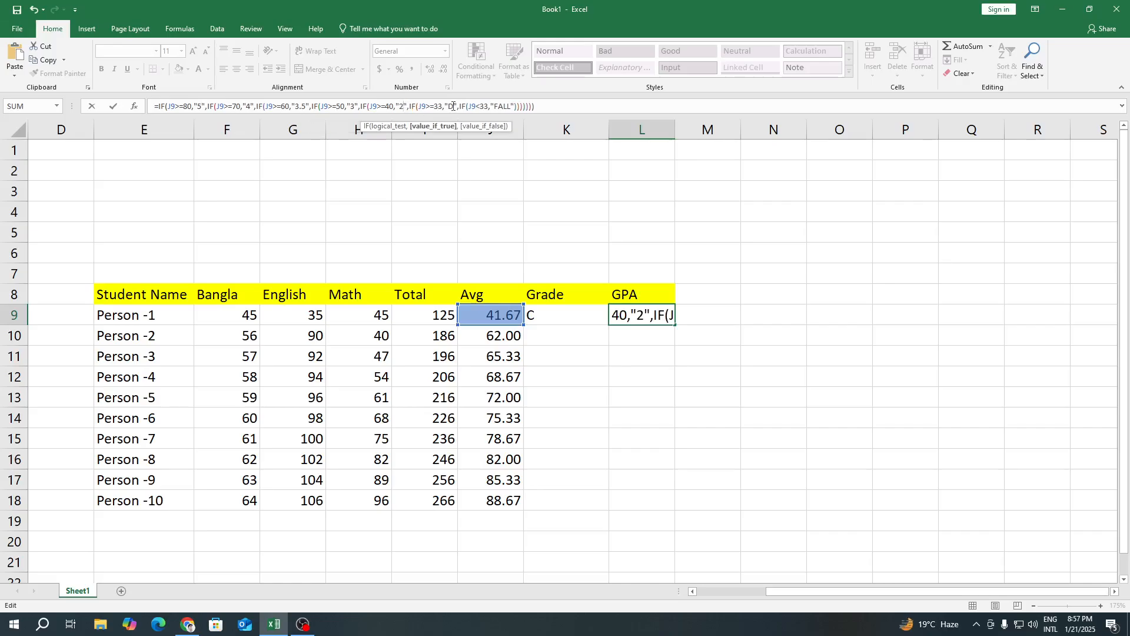
- Check the grade points on the SSC mark sheet in Chrome and replace "D" with "1" and "FALL" with "0" in Excel's L9 formula
left_click(186, 625)
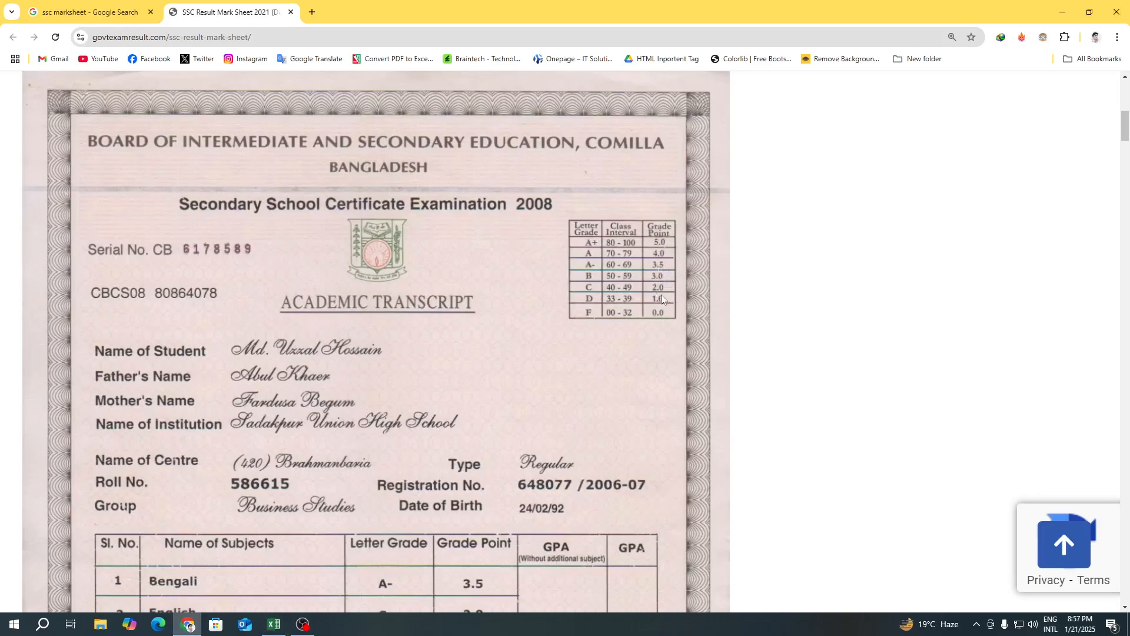
left_click(273, 625)
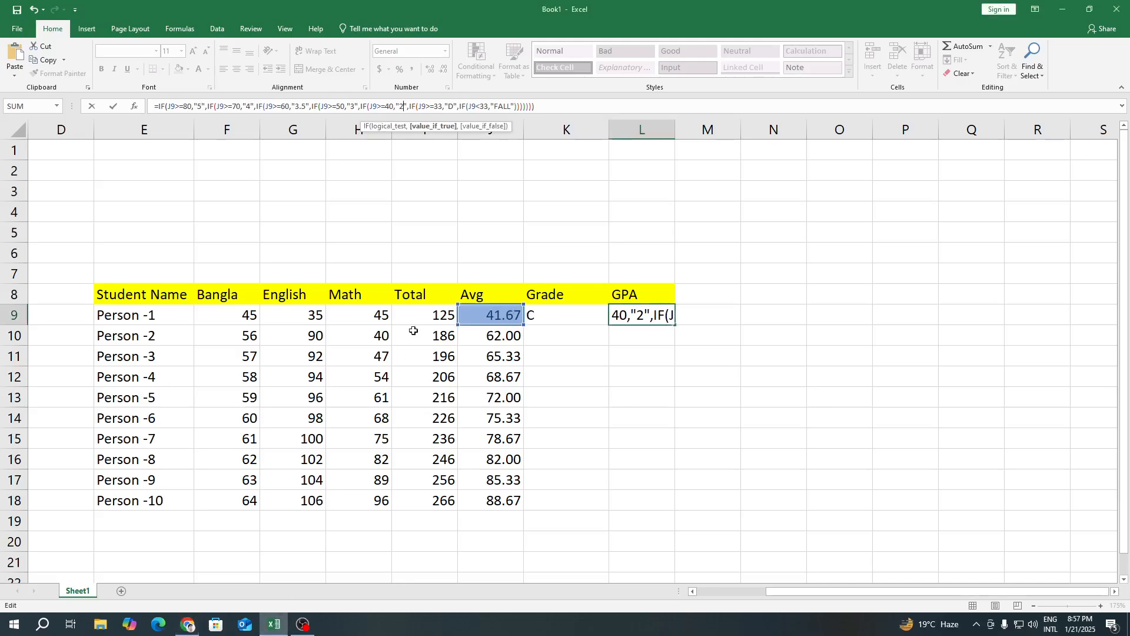
left_click(453, 107)
key("BackSpace")
type("1")
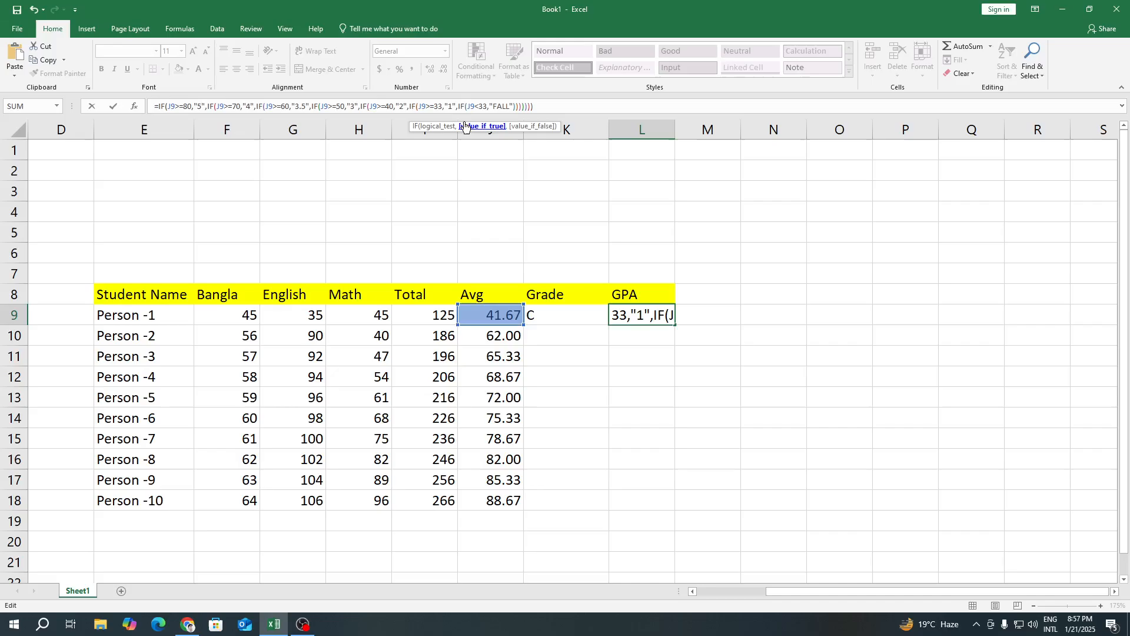
double_click(501, 106)
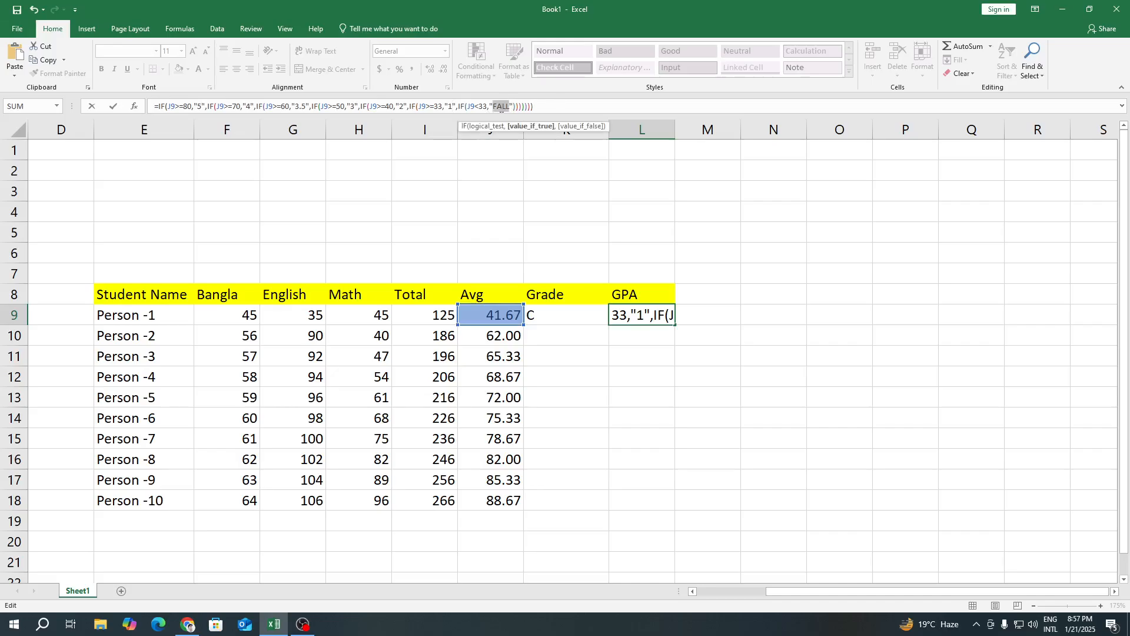
type("0")
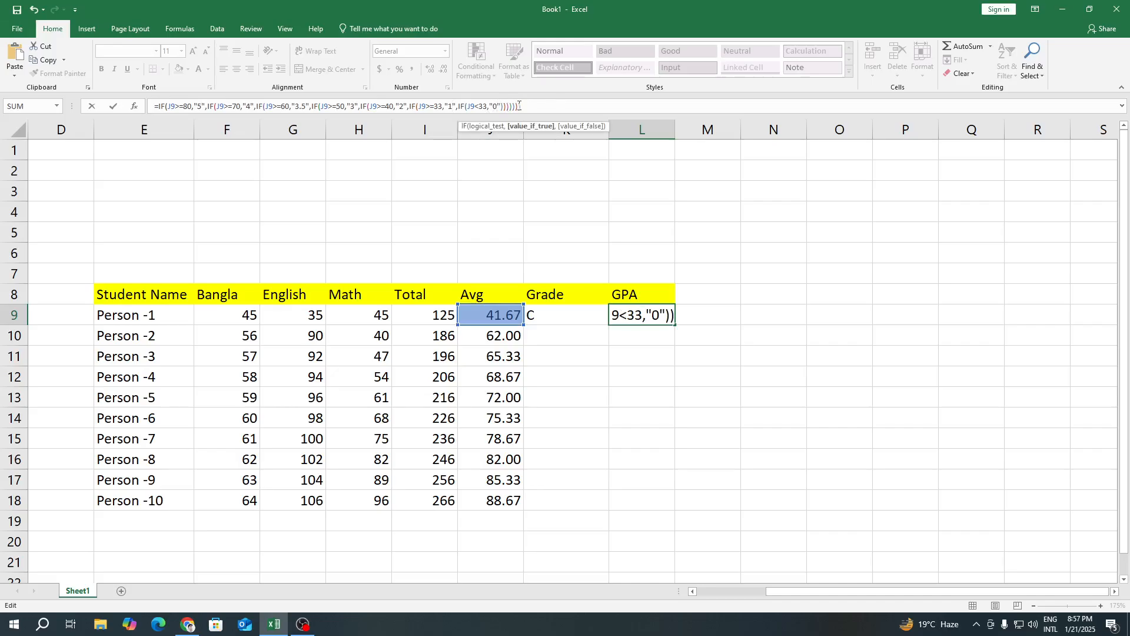
left_click(533, 106)
key("Return")
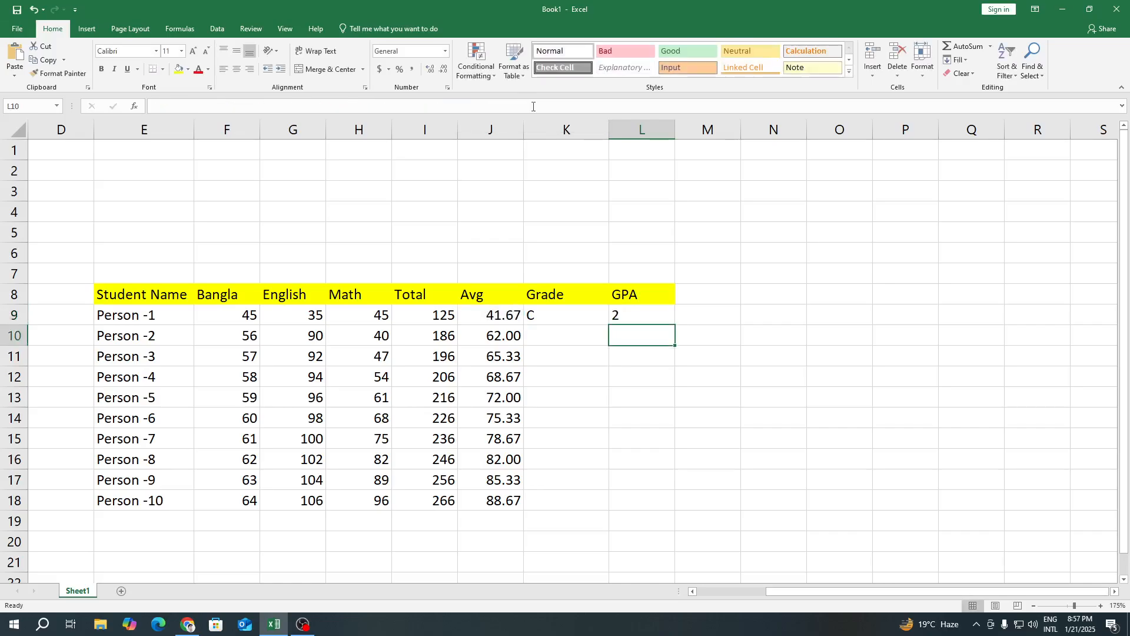
- Review the nested IF conditions and grade-point results in Person -1's GPA formula in L9
left_click(639, 319)
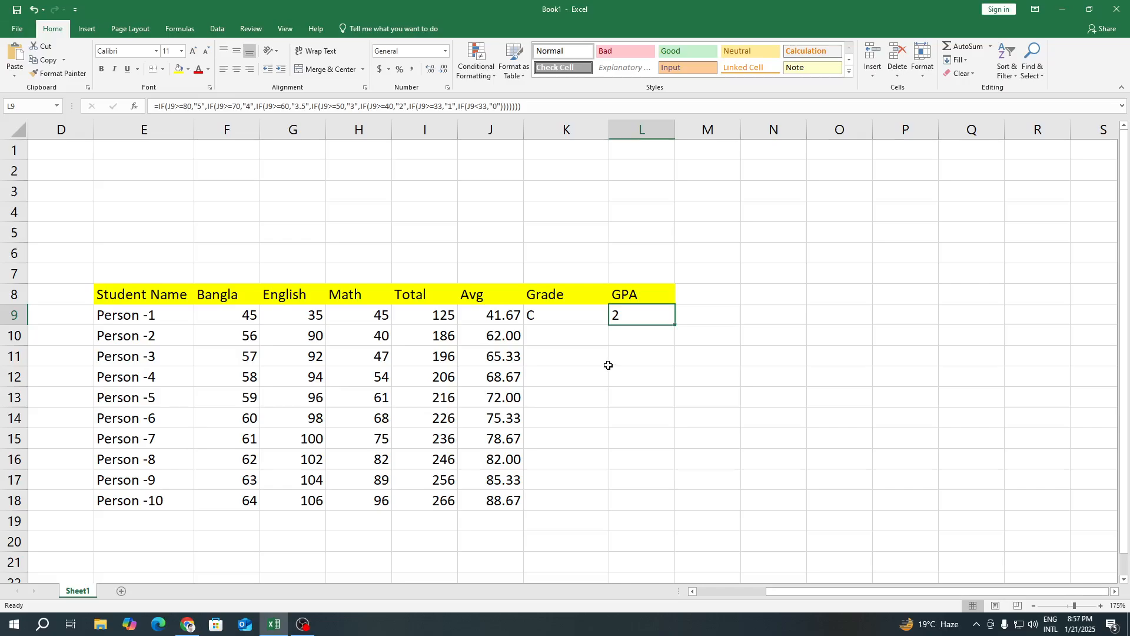
double_click(631, 313)
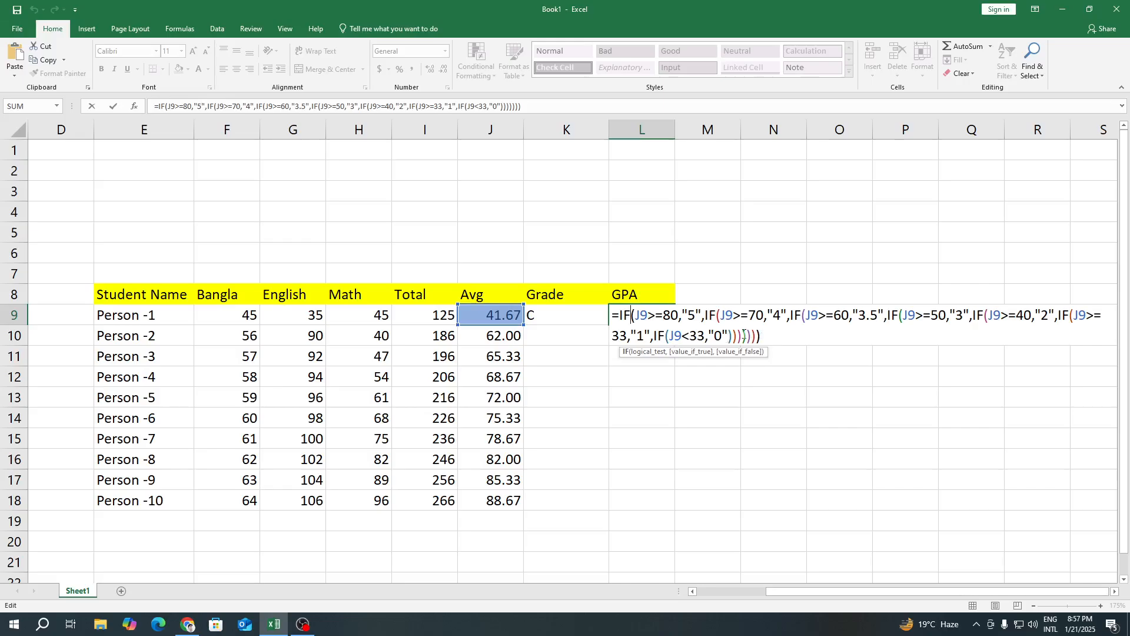
left_click(655, 319)
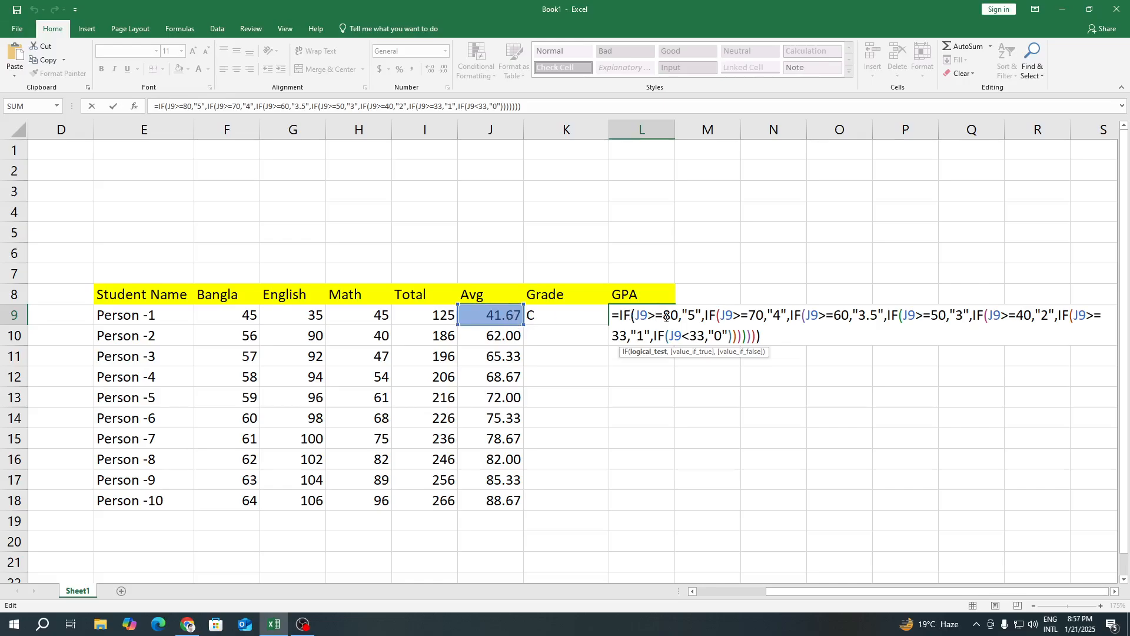
left_click(698, 316)
left_click(779, 316)
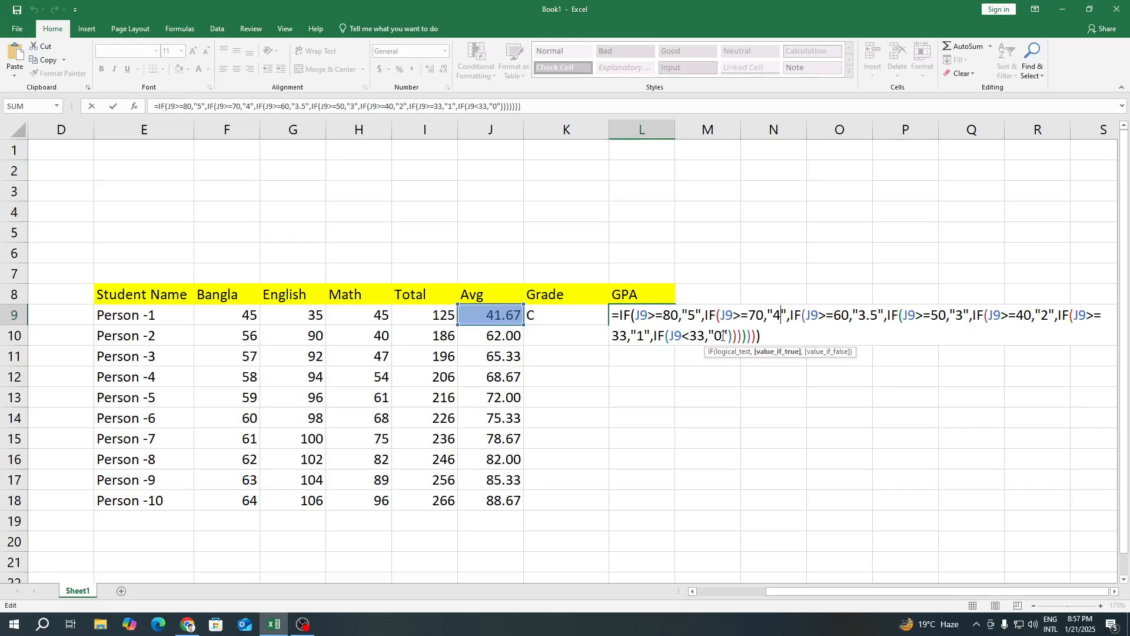
left_click(775, 336)
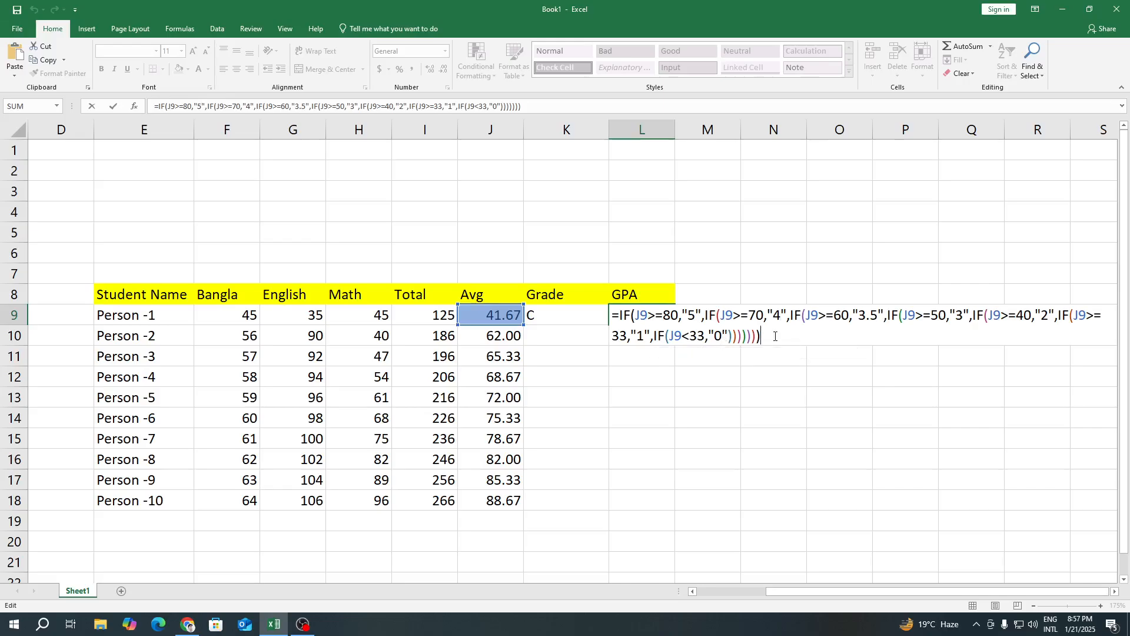
key("Return")
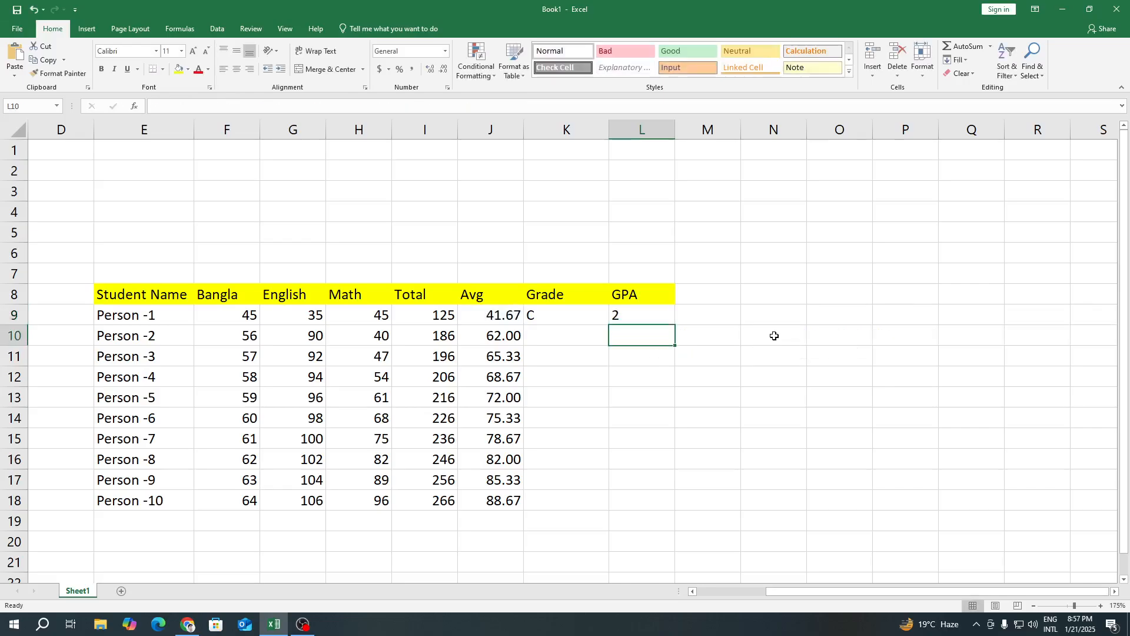
- Switch to Chrome and examine the SSC mark sheet's grading scale, subject grade points and GPA columns at a smaller zoom
left_click(187, 624)
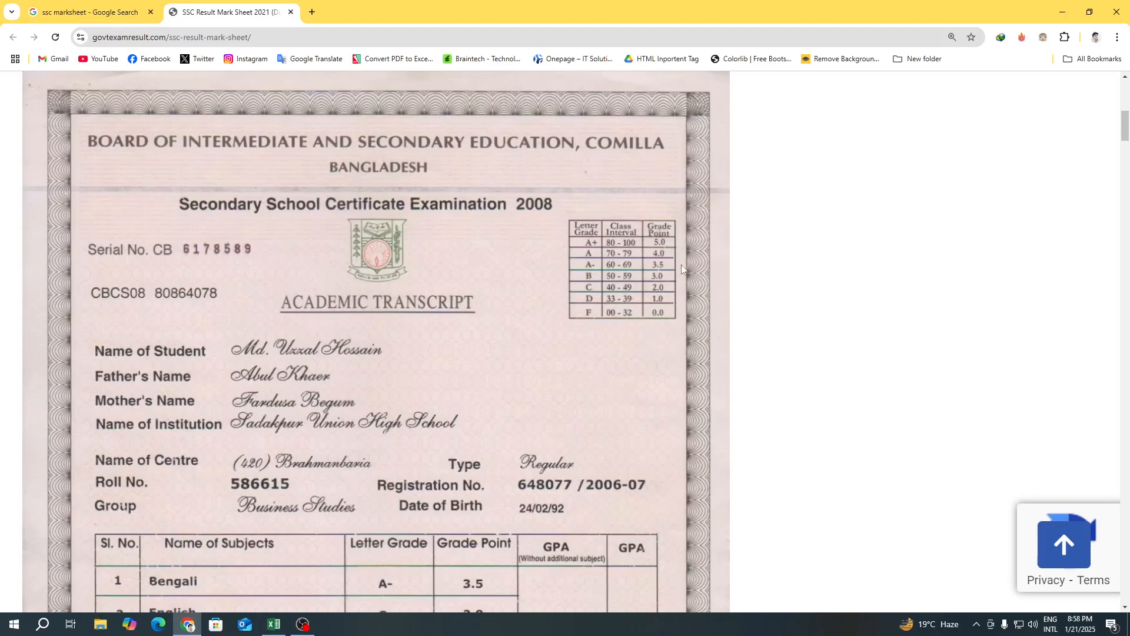
scroll(523, 319, "down", 6)
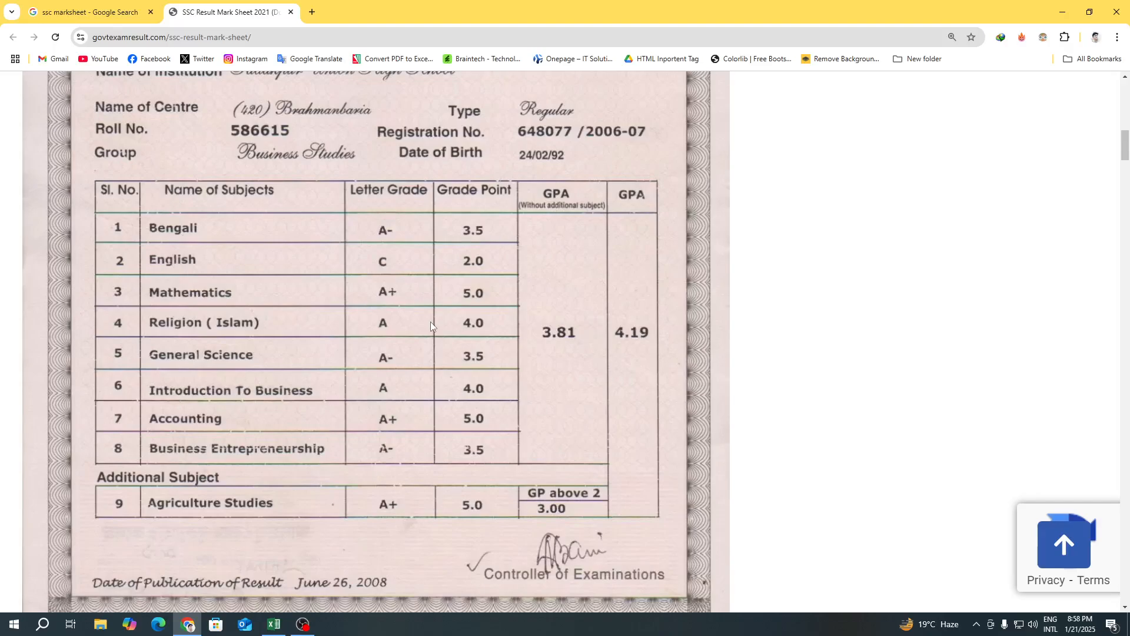
key("ctrl+minus")
key("ctrl+minus")
key("ctrl+minus")
scroll(425, 313, "up", 5)
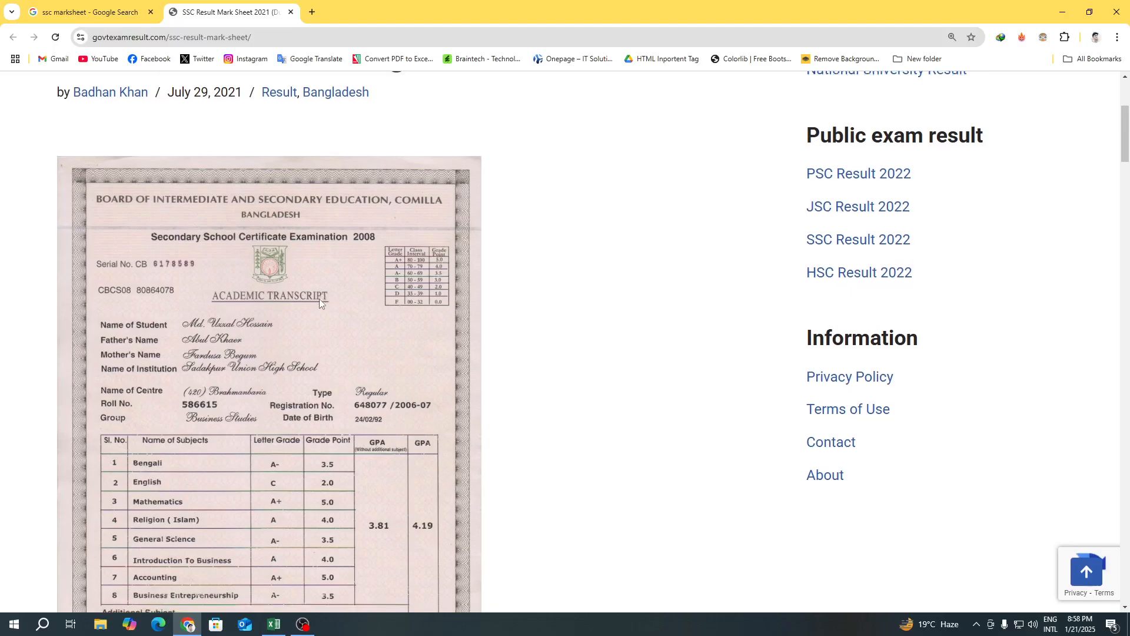
scroll(319, 299, "down", 6)
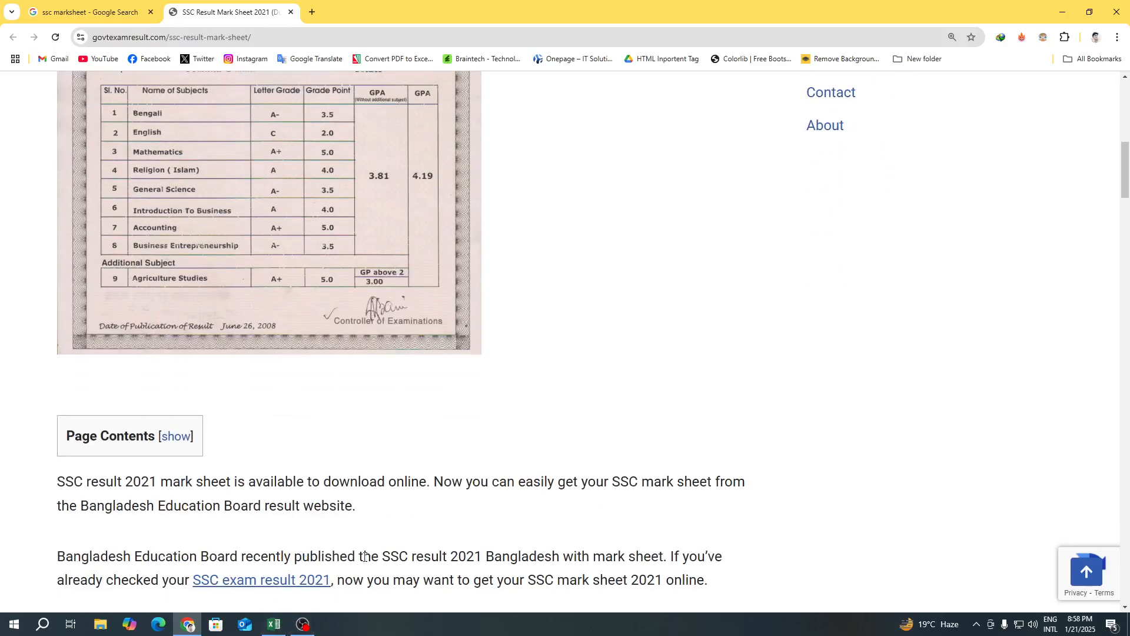
left_click(313, 617)
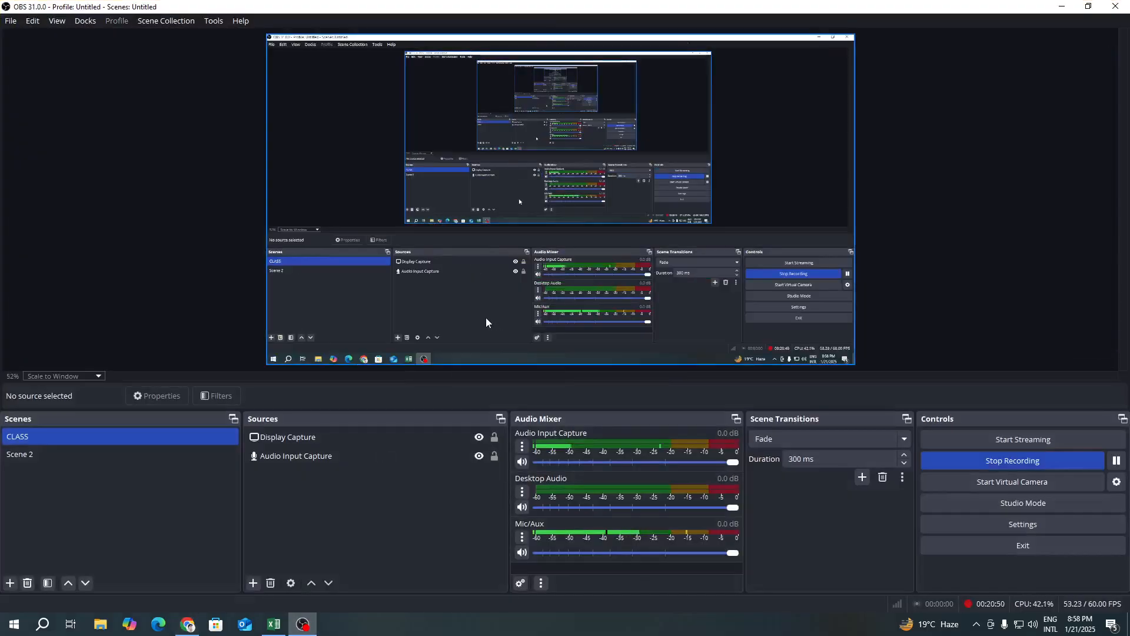